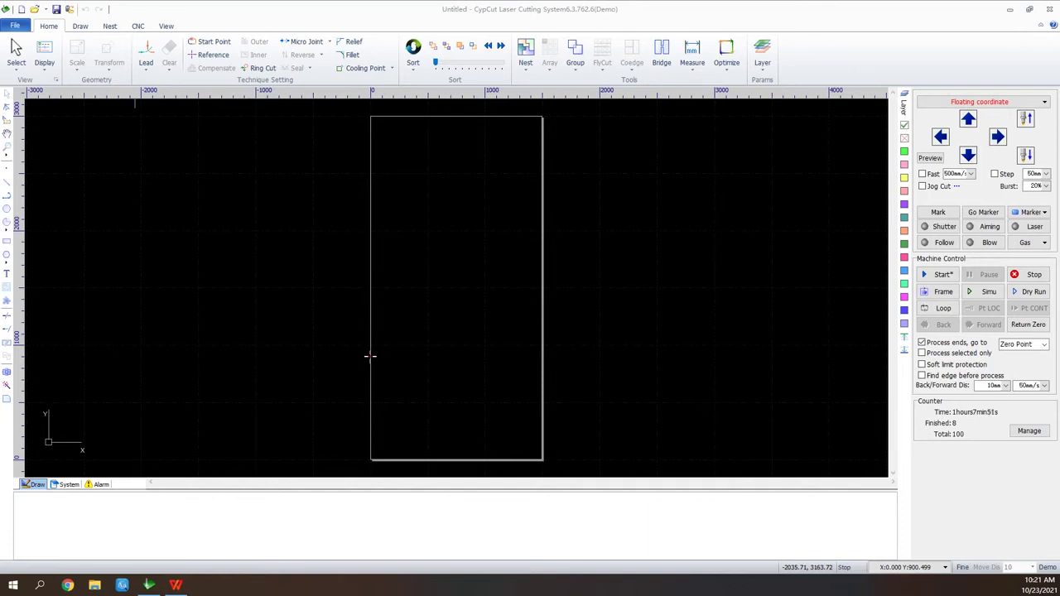
{"action": "key", "text": "alt+f"}
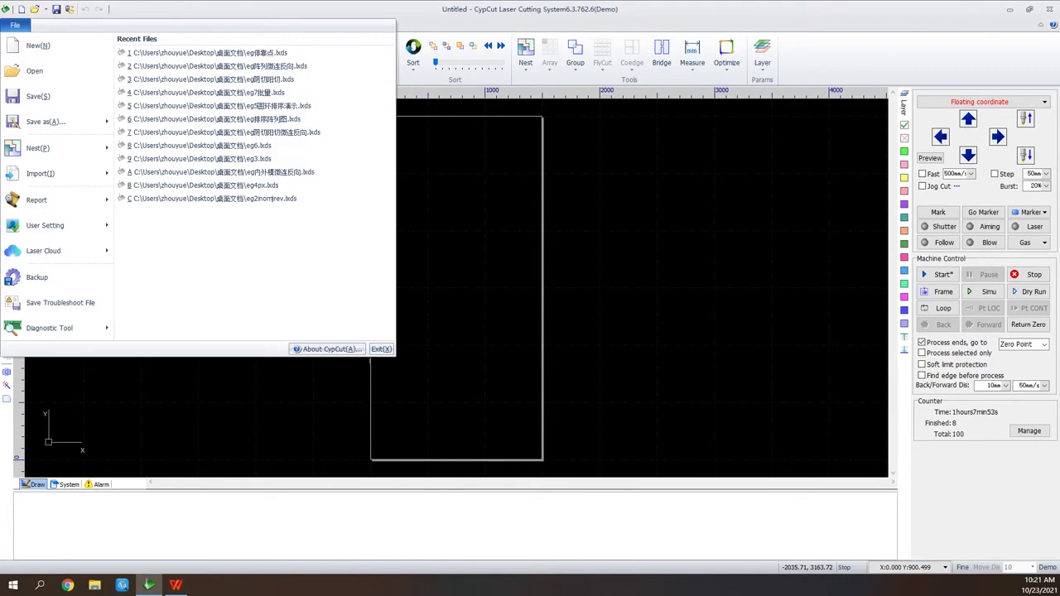
{"action": "key", "text": "Escape"}
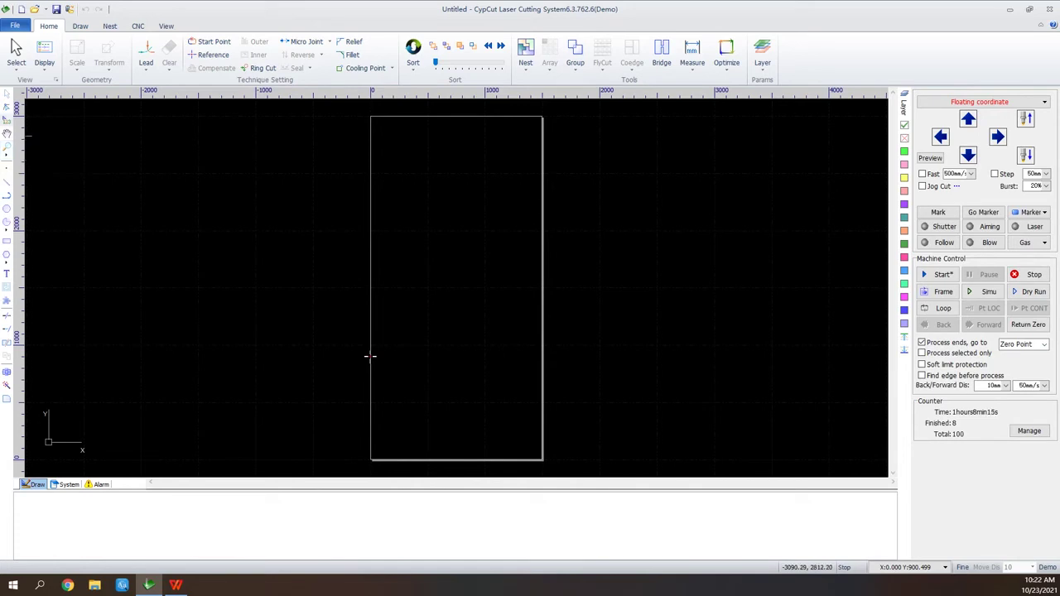
Draw two connected lines about 51 mm and 78 mm long near the sheet's upper-left area, forming an open angle.
{"action": "left_click", "coordinate": [8, 196]}
{"action": "scroll", "coordinate": [394, 162], "scroll_direction": "up", "scroll_amount": 5}
{"action": "scroll", "coordinate": [393, 162], "scroll_direction": "up", "scroll_amount": 2}
{"action": "left_click", "coordinate": [295, 149]}
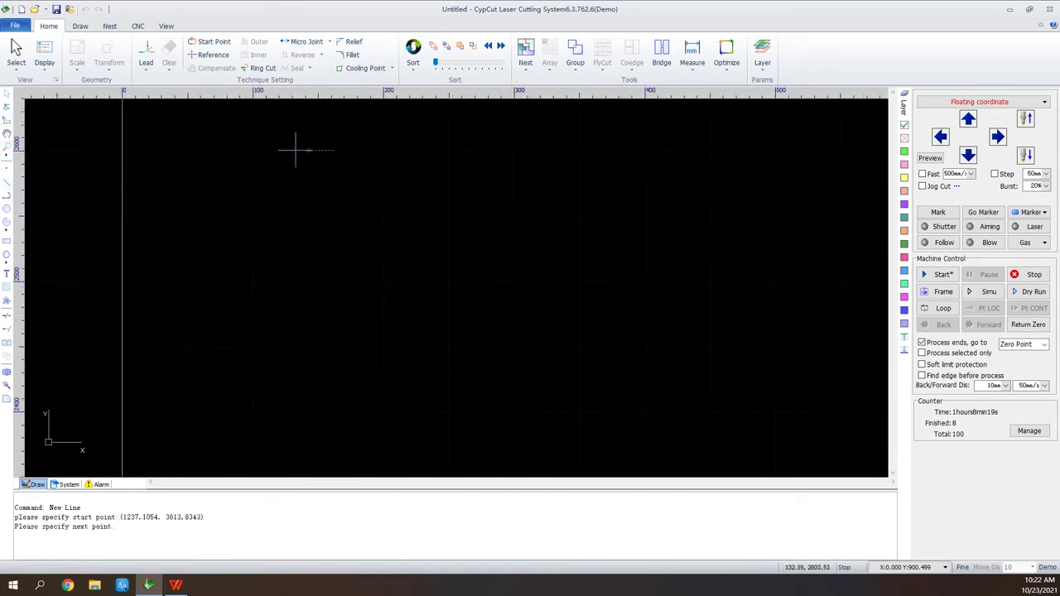
{"action": "left_click", "coordinate": [360, 156]}
{"action": "left_click", "coordinate": [274, 204]}
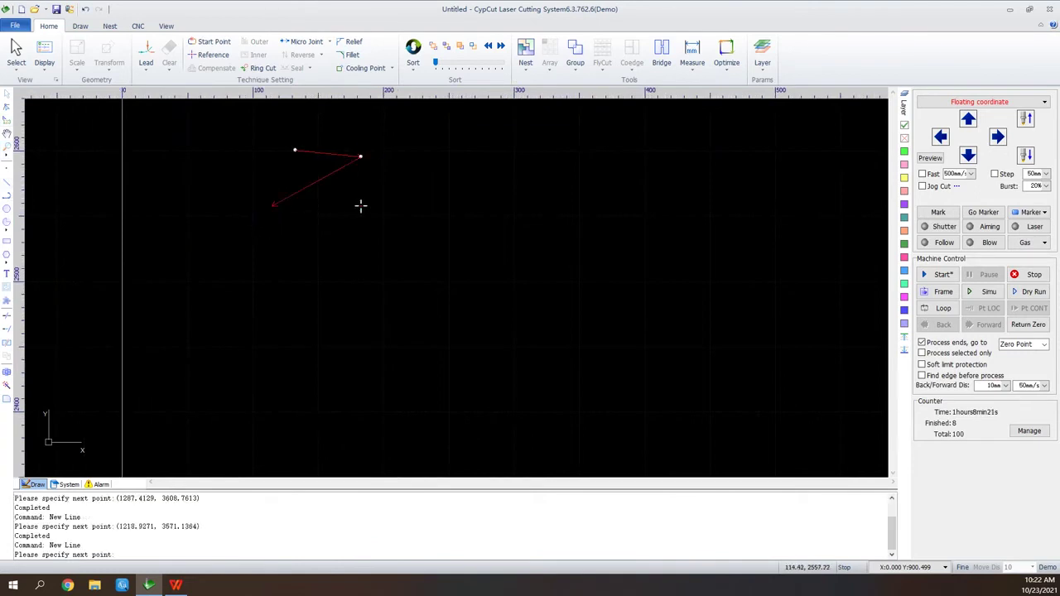
{"action": "right_click", "coordinate": [310, 124]}
{"action": "left_click", "coordinate": [354, 130]}
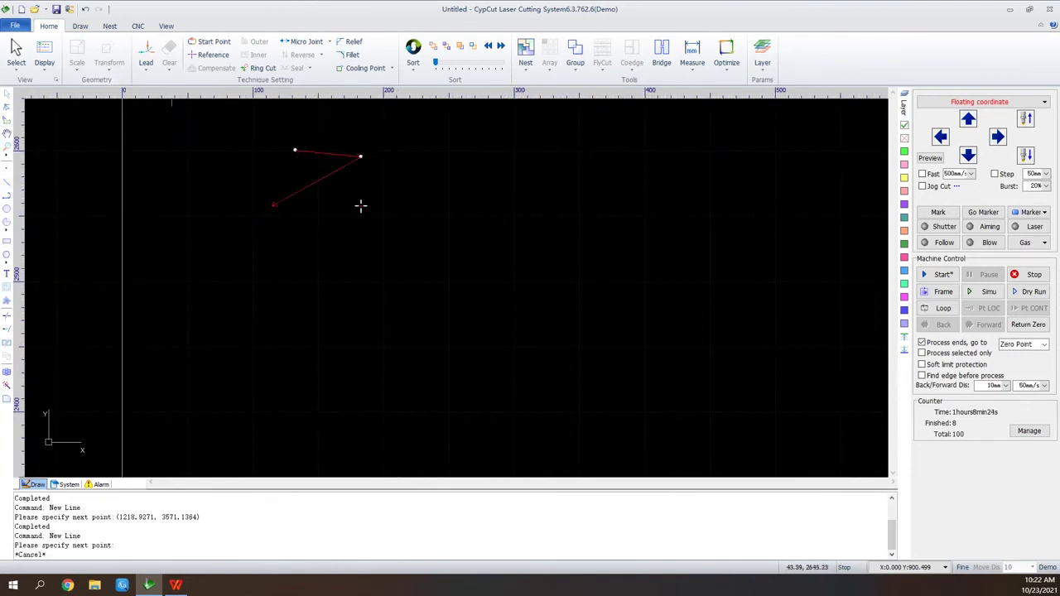
Turn off the red display of unclosed figures and draw a line about 71 mm long from the angle's lower end across its upper line.
{"action": "left_click", "coordinate": [44, 56]}
{"action": "left_click", "coordinate": [89, 94]}
{"action": "left_click", "coordinate": [6, 180]}
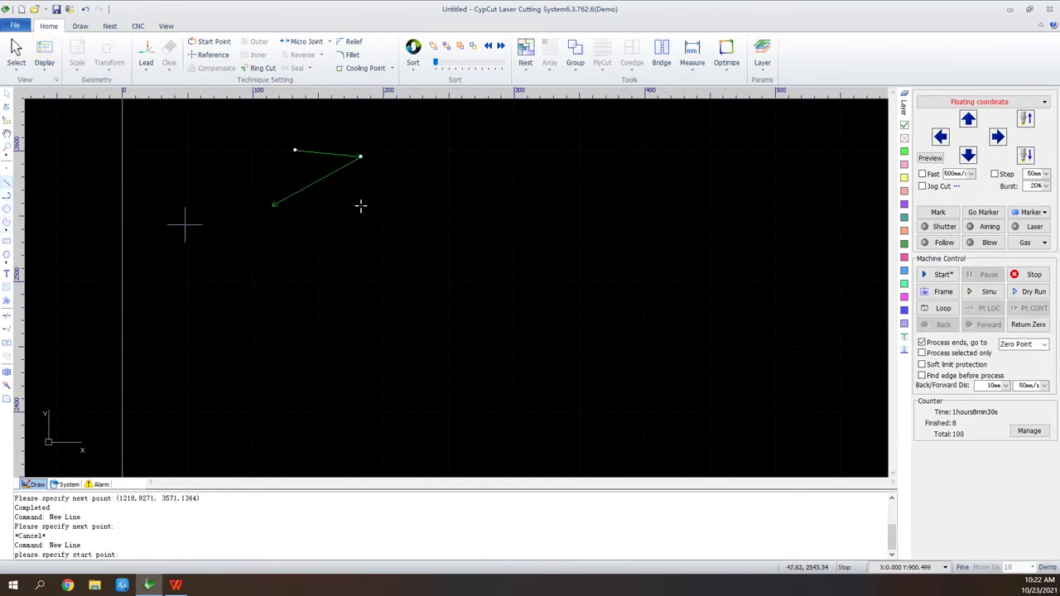
{"action": "left_click", "coordinate": [274, 203]}
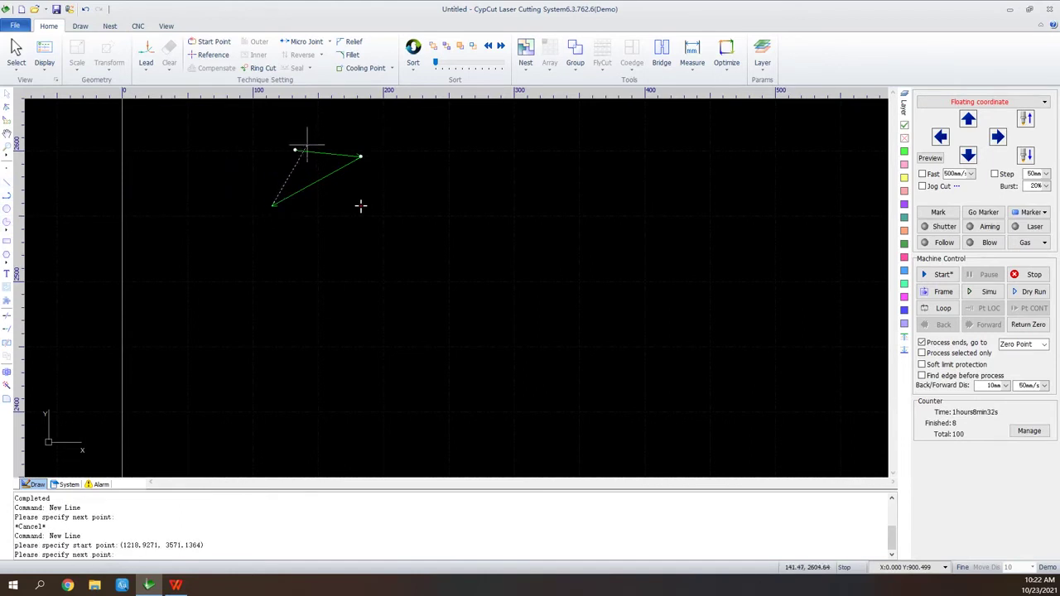
{"action": "left_click", "coordinate": [326, 133]}
{"action": "right_click", "coordinate": [349, 134]}
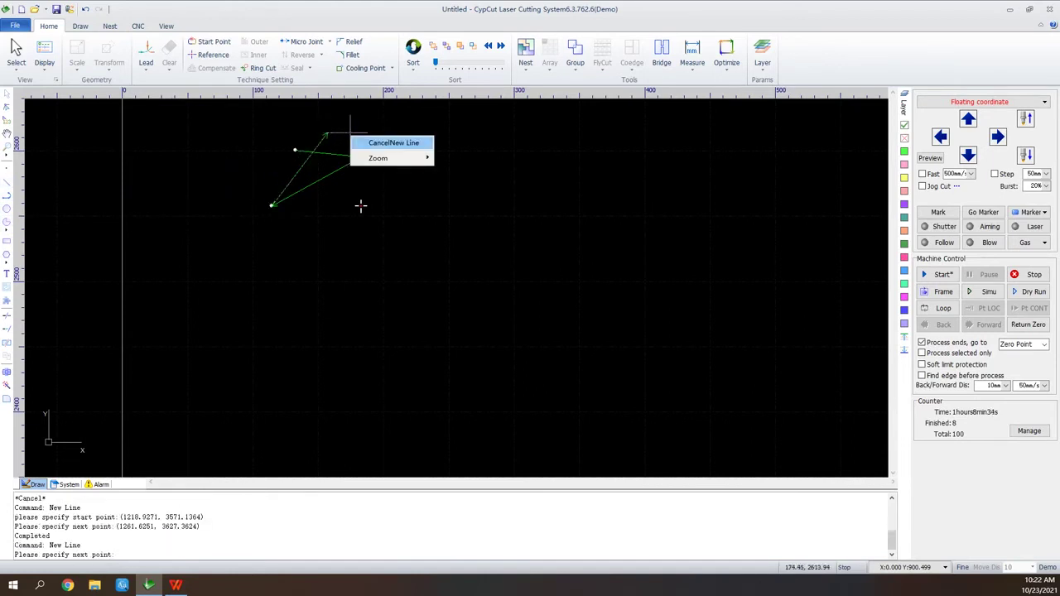
{"action": "left_click", "coordinate": [394, 143]}
Draw an open three-segment polyline beside the lines, shaped like a downward-pointing triangle with its last end short of the top edge.
{"action": "left_click", "coordinate": [6, 196]}
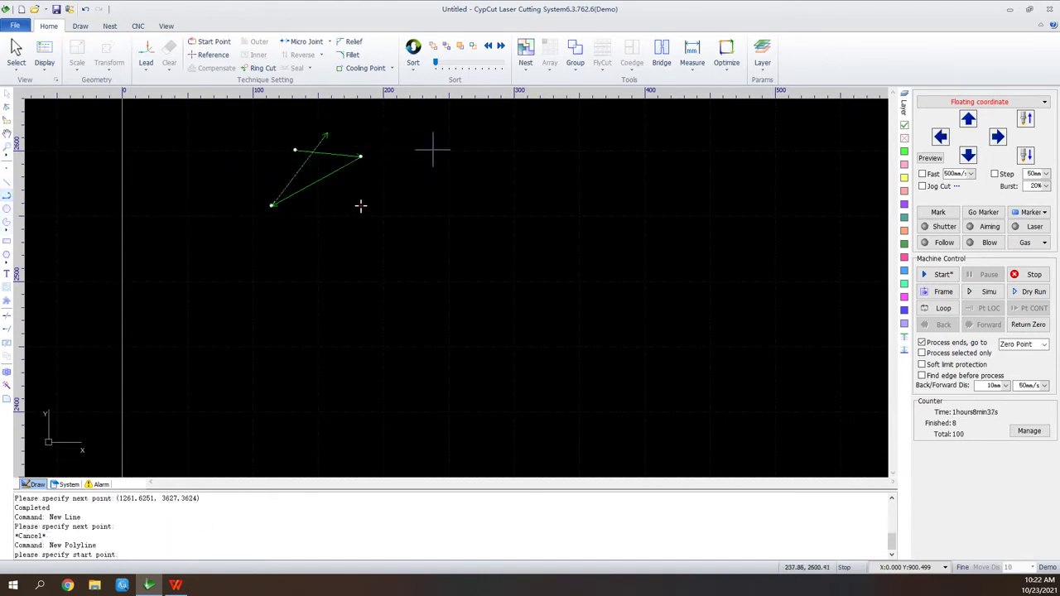
{"action": "left_click", "coordinate": [431, 147]}
{"action": "left_click", "coordinate": [535, 147]}
{"action": "left_click", "coordinate": [487, 236]}
{"action": "left_click", "coordinate": [445, 157]}
{"action": "right_click", "coordinate": [446, 157]}
{"action": "left_click", "coordinate": [447, 163]}
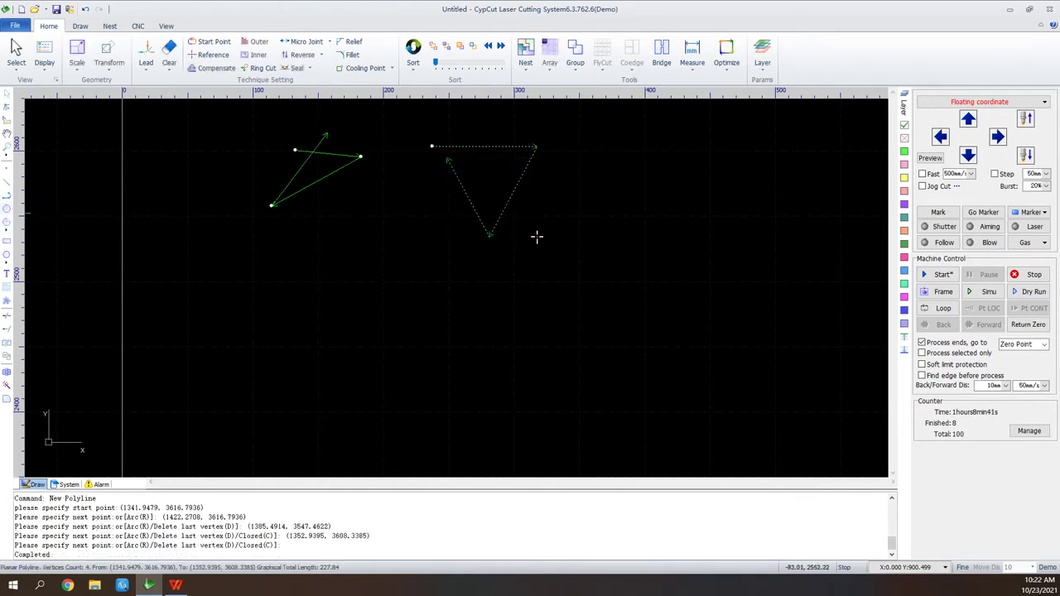
Draw a circle with a radius of about 42 mm beside the triangular polyline.
{"action": "left_click", "coordinate": [6, 209]}
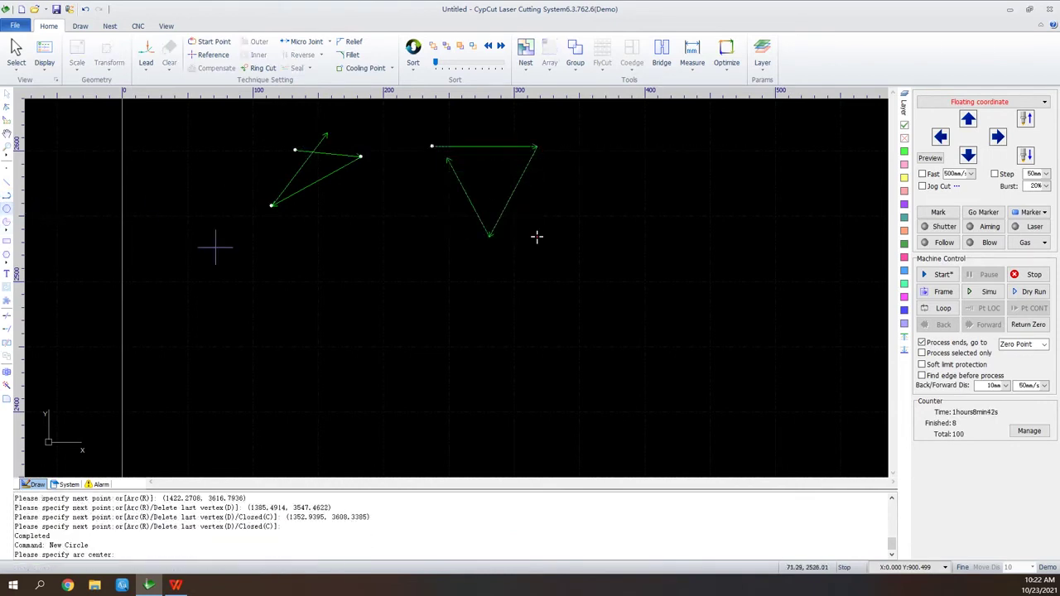
{"action": "left_click", "coordinate": [628, 165]}
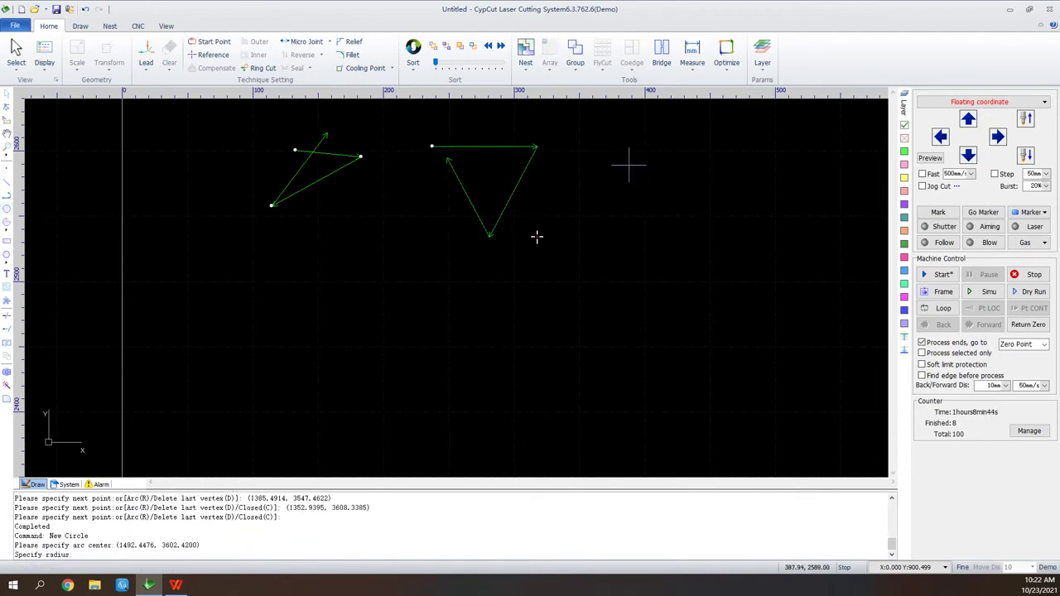
{"action": "left_click", "coordinate": [675, 197]}
Draw a rectangle about 81 by 48 mm on the far side of the circle.
{"action": "left_click", "coordinate": [7, 240]}
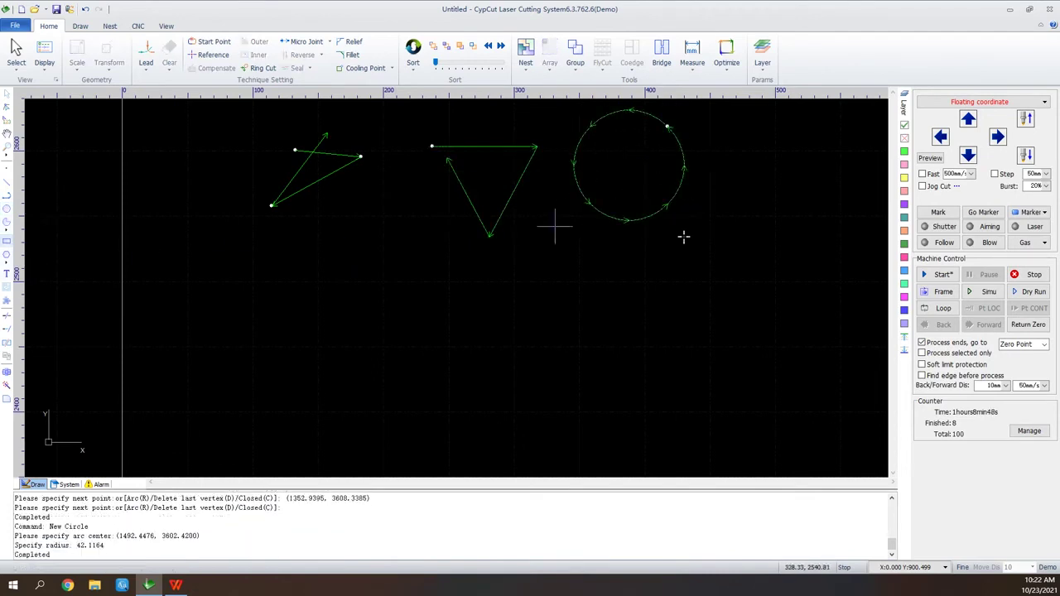
{"action": "left_click", "coordinate": [762, 162]}
{"action": "left_click", "coordinate": [866, 237]}
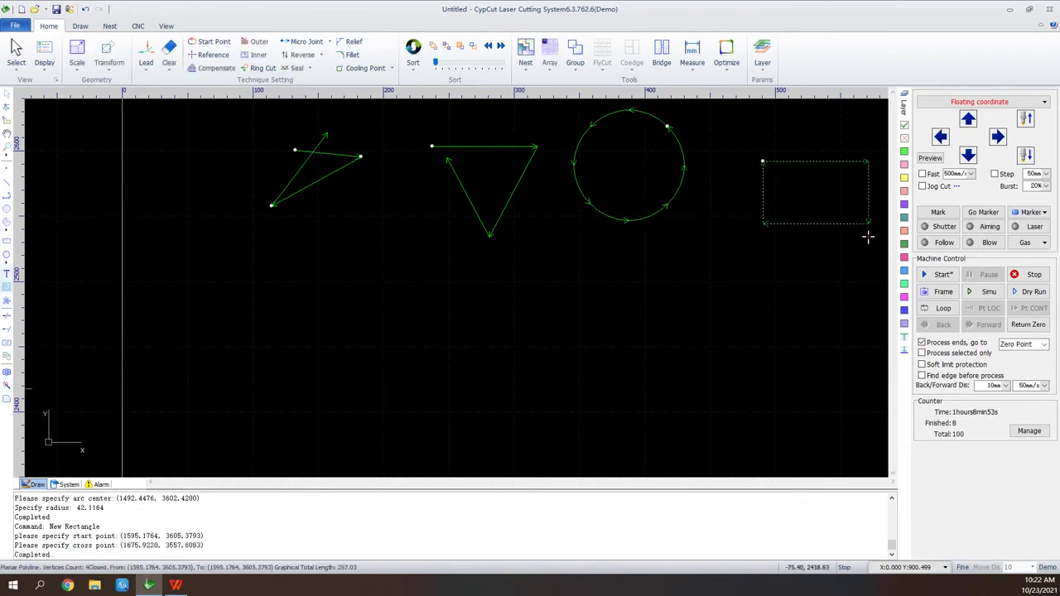
Insert the standard shape Rectangle of Corner Open and place it below the row of drawn shapes.
{"action": "left_click", "coordinate": [7, 300]}
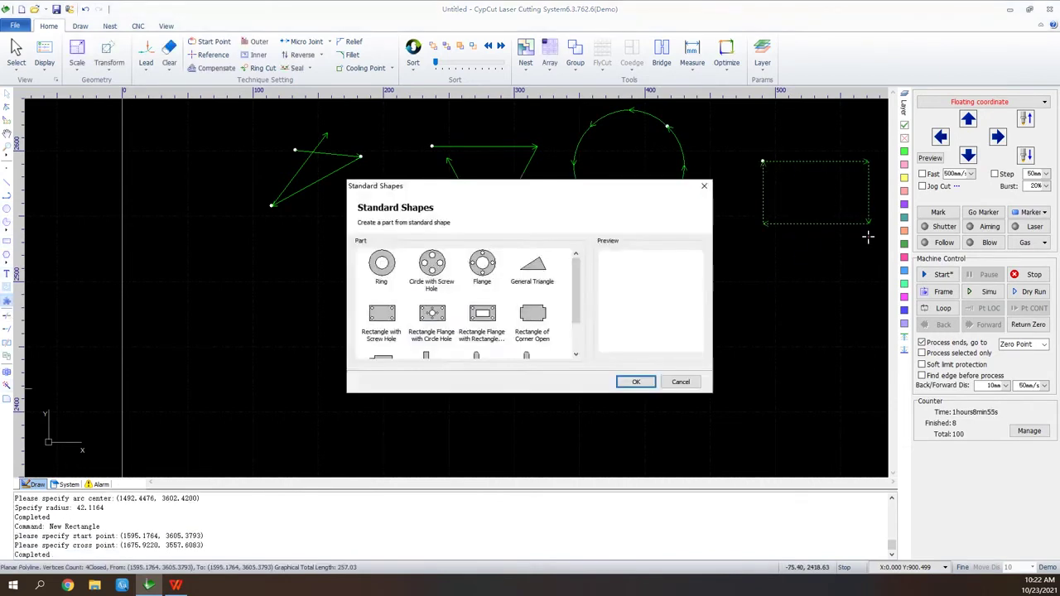
{"action": "left_click", "coordinate": [532, 319]}
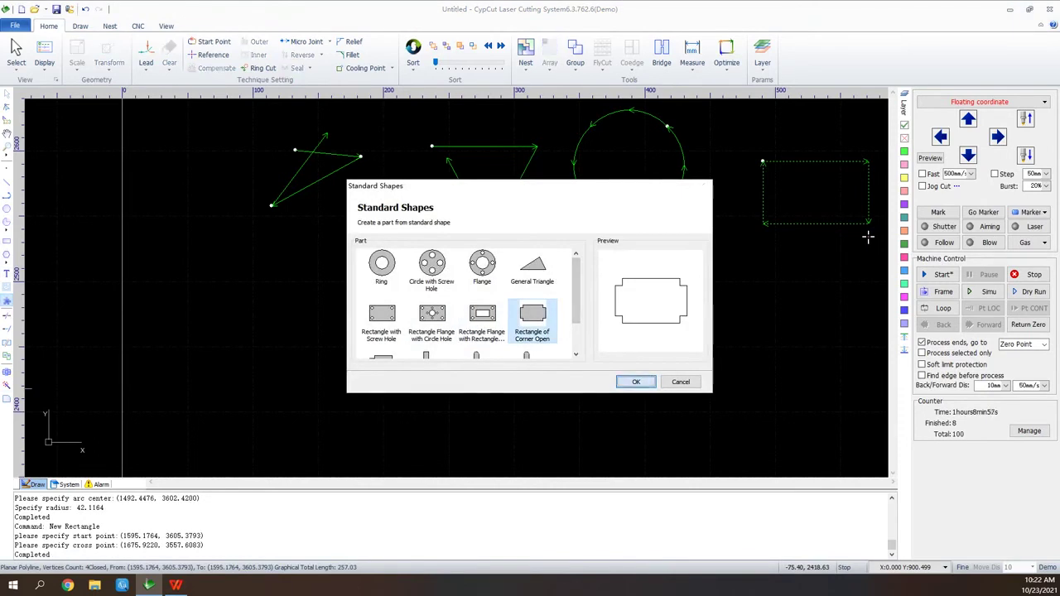
{"action": "left_click", "coordinate": [635, 382]}
{"action": "left_click", "coordinate": [606, 385]}
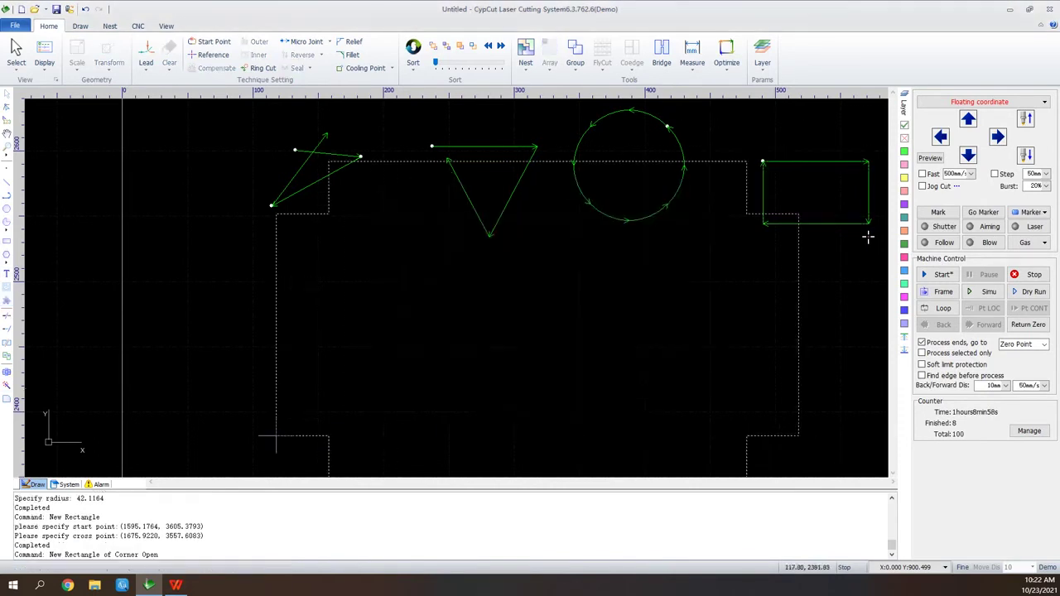
{"action": "scroll", "coordinate": [143, 428], "scroll_direction": "down", "scroll_amount": 2}
{"action": "scroll", "coordinate": [420, 227], "scroll_direction": "down", "scroll_amount": 2}
{"action": "left_click", "coordinate": [260, 416]}
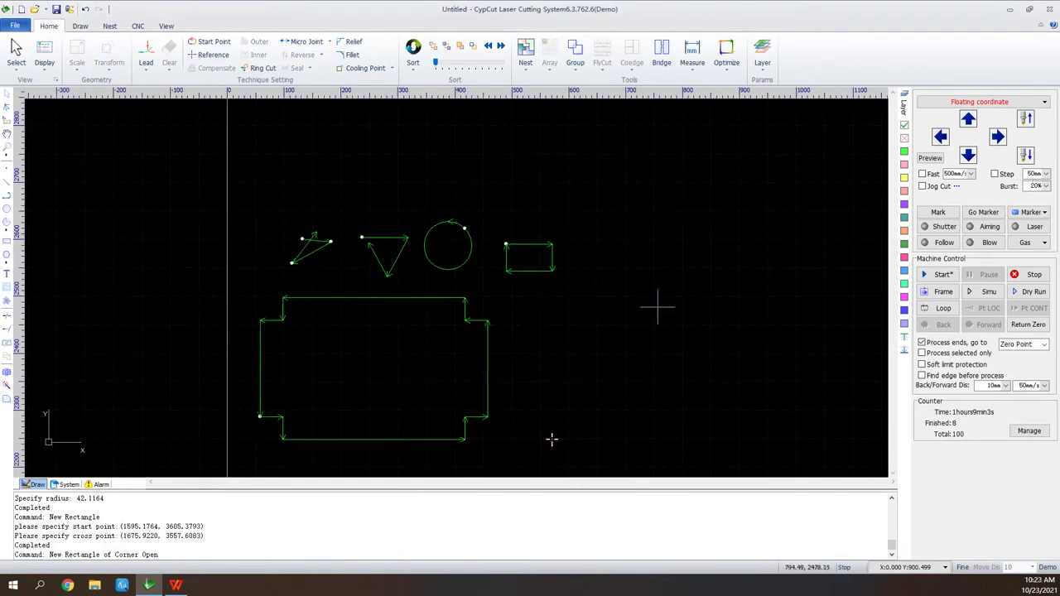
Insert the text "Friendess" beside the corner-open rectangle.
{"action": "left_click", "coordinate": [6, 273]}
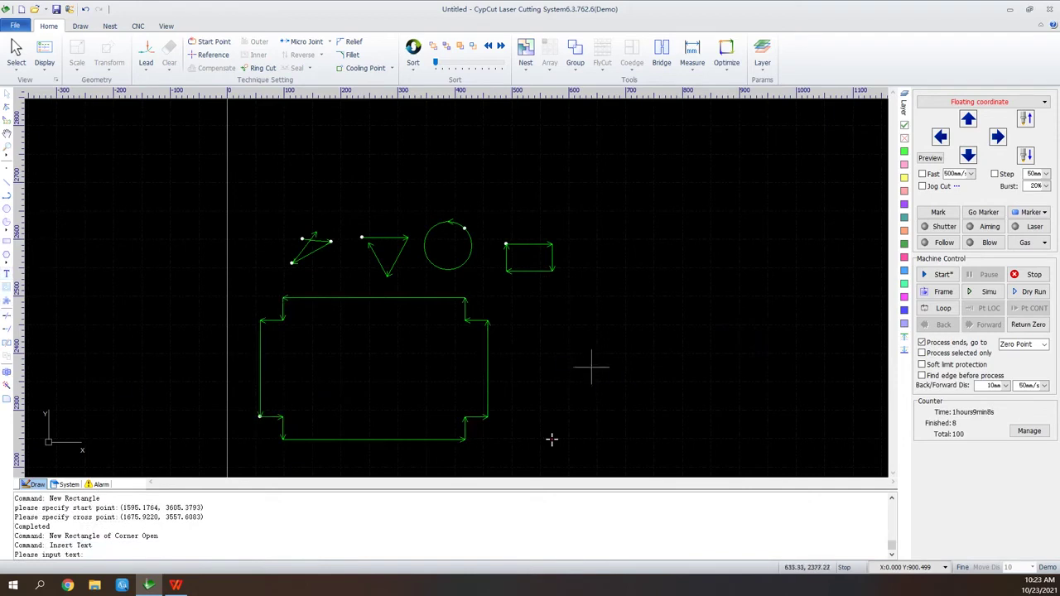
{"action": "left_click", "coordinate": [569, 365]}
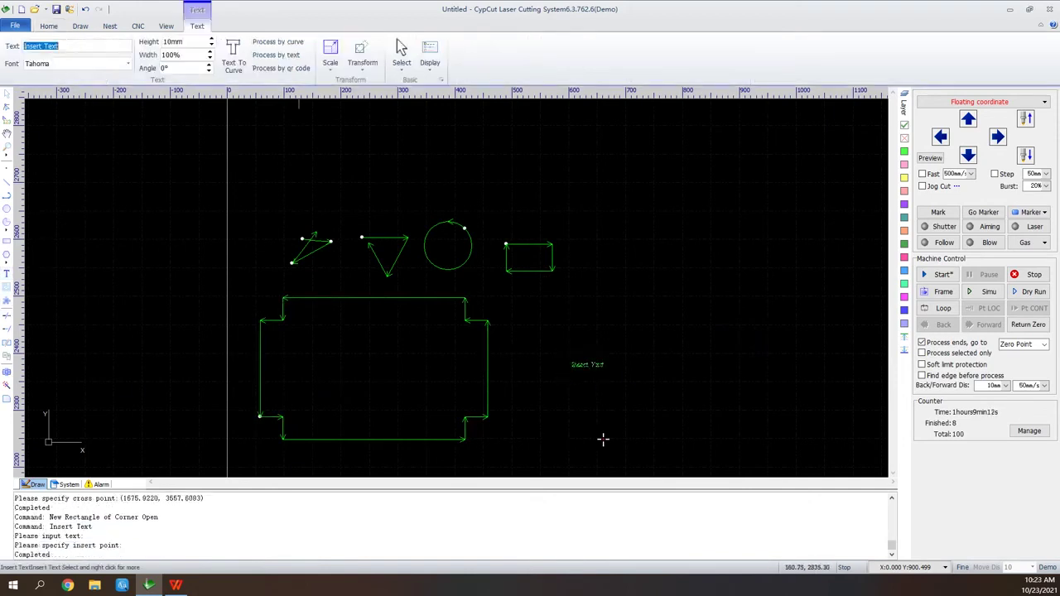
{"action": "type", "text": "r"}
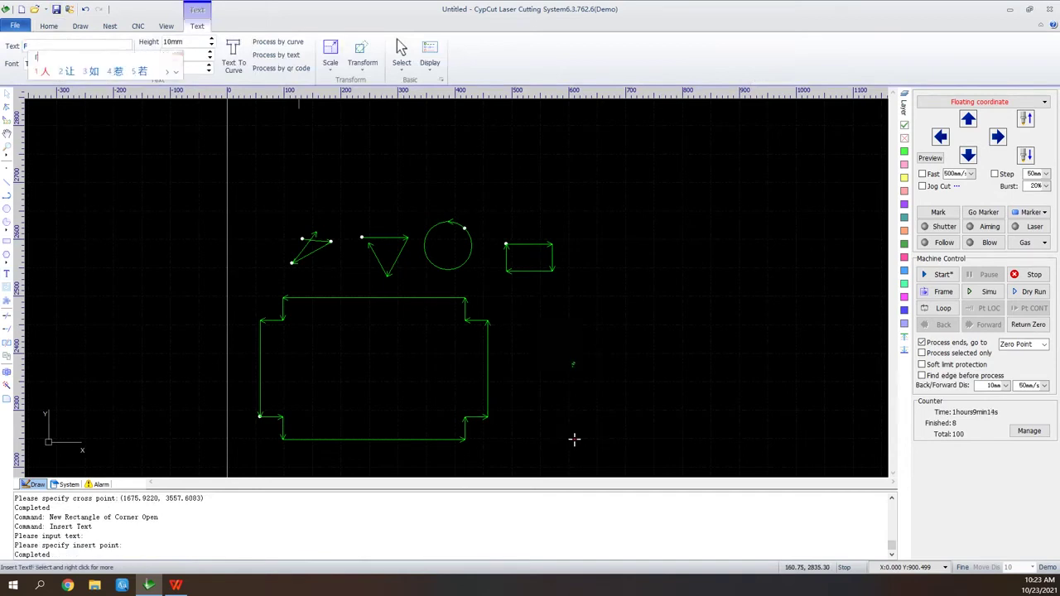
{"action": "type", "text": "iend"}
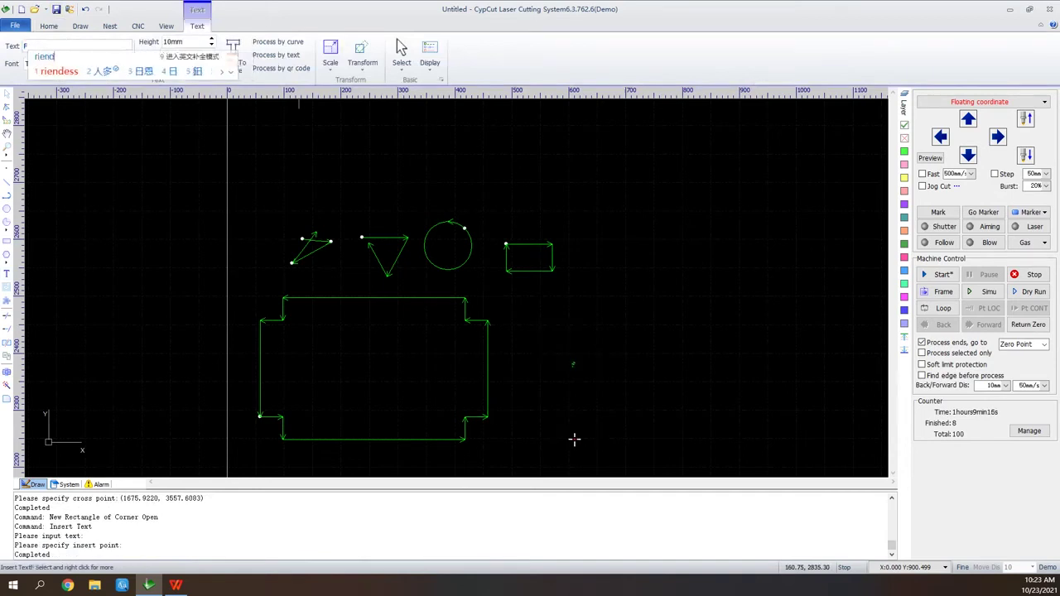
{"action": "key", "text": "space"}
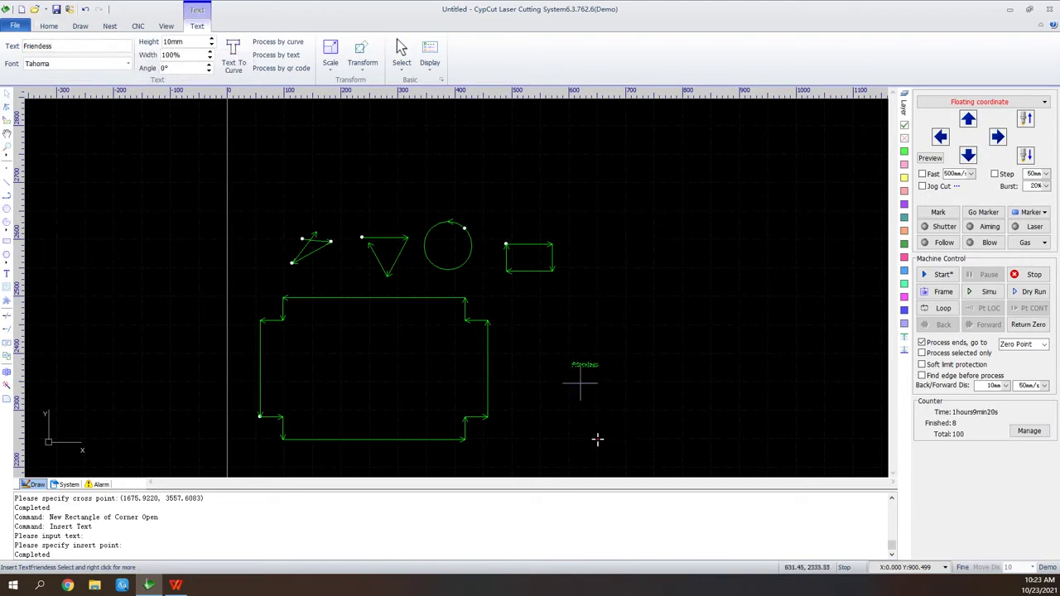
Scale the inserted text up 4 times and deselect it.
{"action": "scroll", "coordinate": [585, 363], "scroll_direction": "up", "scroll_amount": 3}
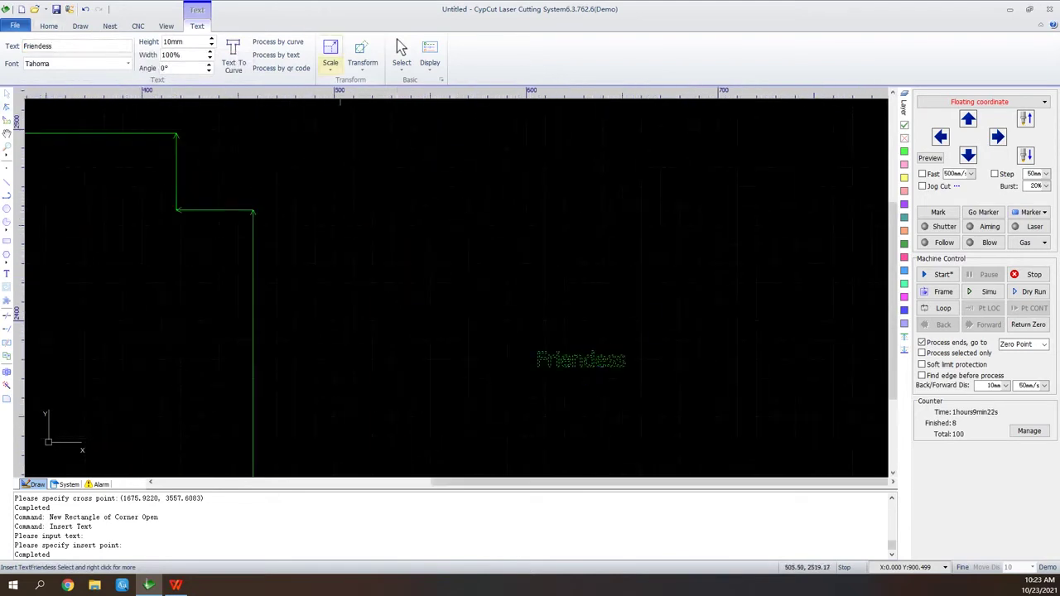
{"action": "left_click", "coordinate": [330, 58]}
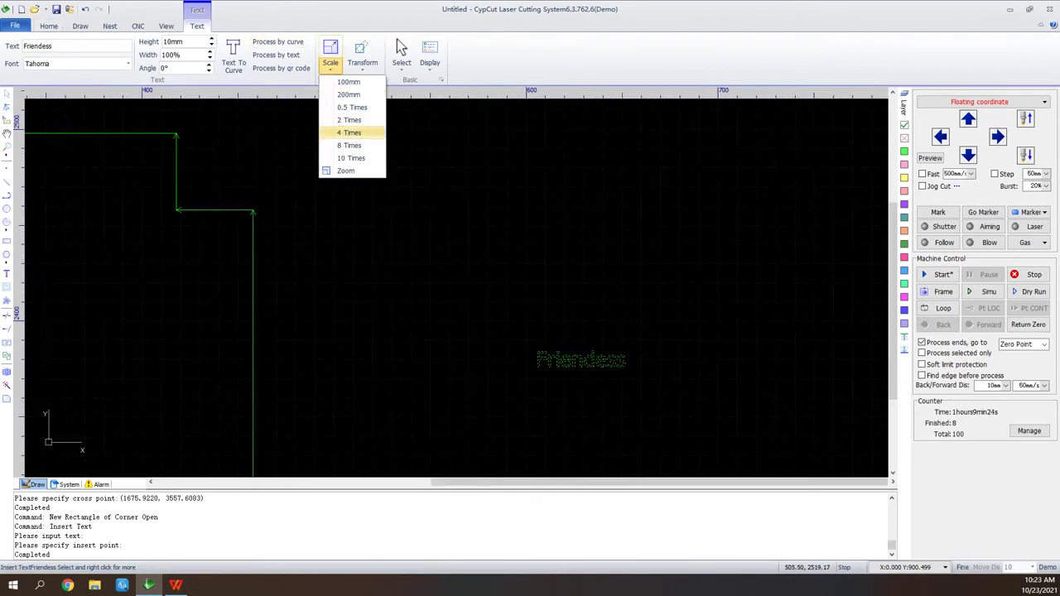
{"action": "left_click", "coordinate": [349, 133]}
{"action": "scroll", "coordinate": [373, 165], "scroll_direction": "down", "scroll_amount": 2}
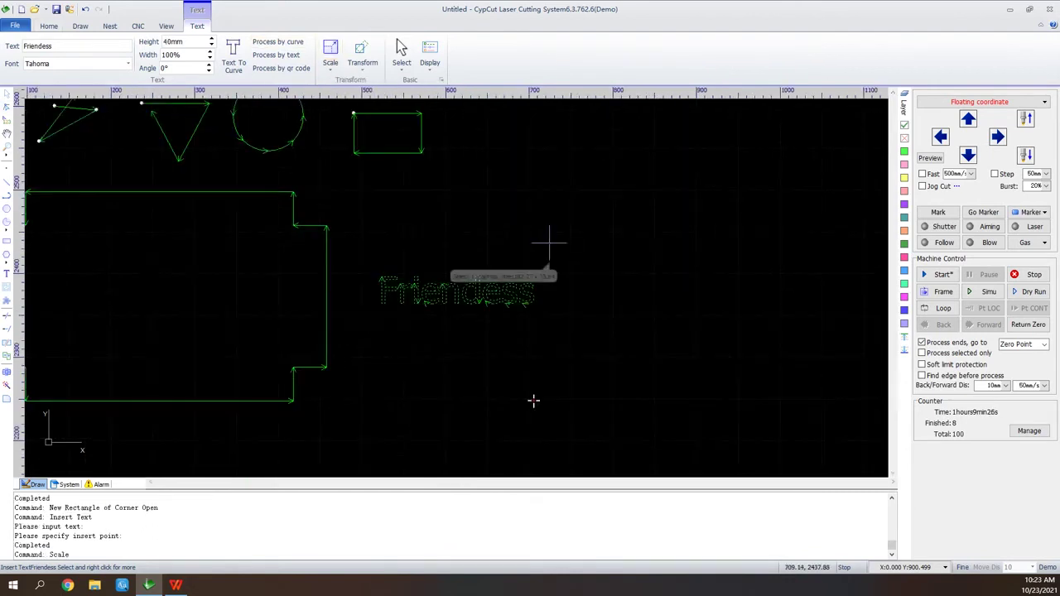
{"action": "scroll", "coordinate": [675, 352], "scroll_direction": "down", "scroll_amount": 2}
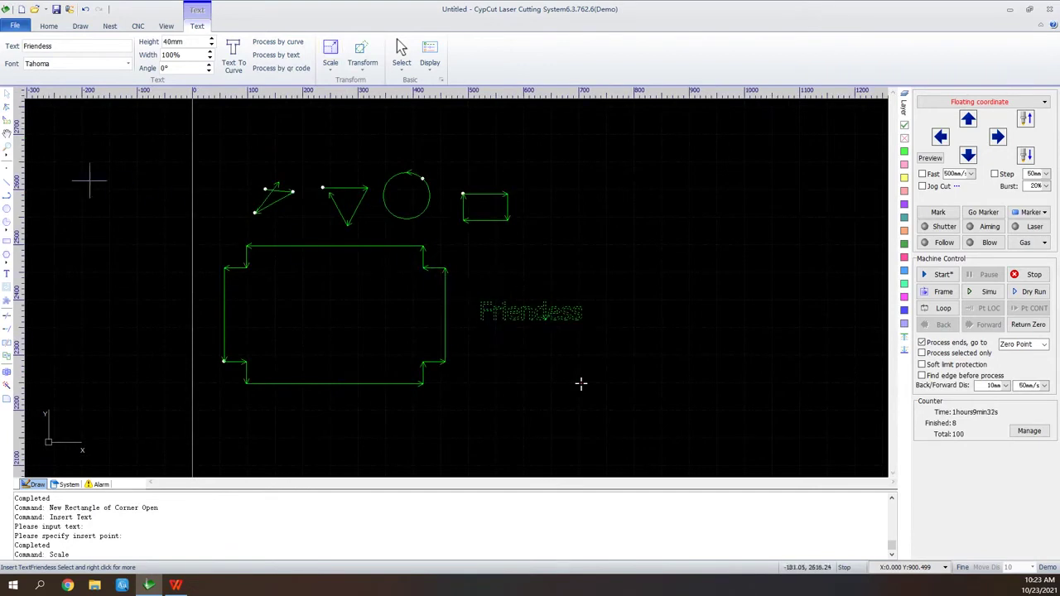
{"action": "key", "text": "Escape"}
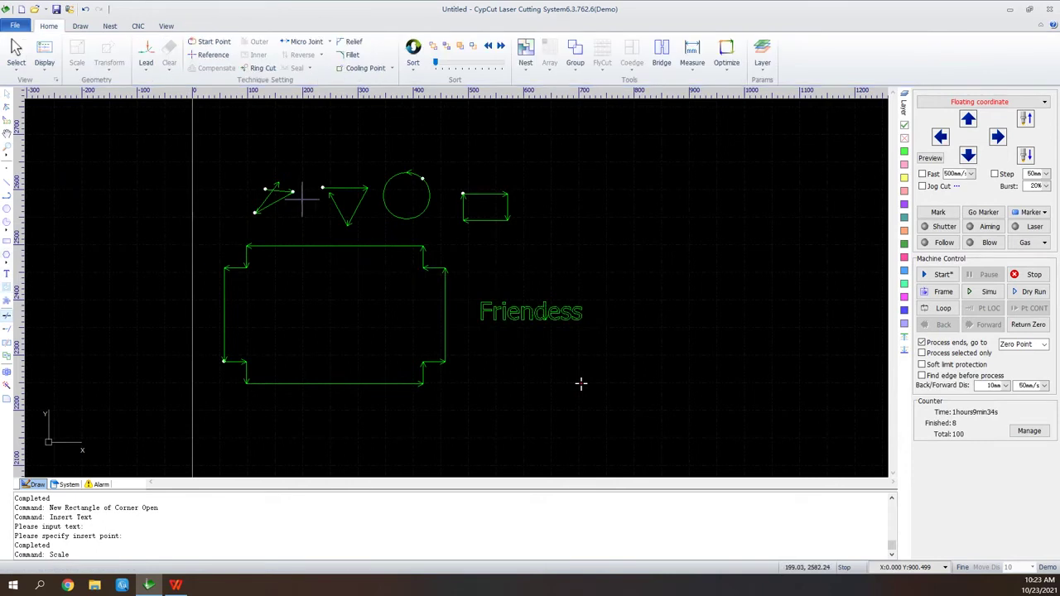
Trim the overhanging ends where the first three lines cross, and extend the polyline's loose end to its top edge.
{"action": "scroll", "coordinate": [280, 186], "scroll_direction": "up", "scroll_amount": 3}
{"action": "left_click_drag", "start_coordinate": [254, 190], "coordinate": [270, 192]}
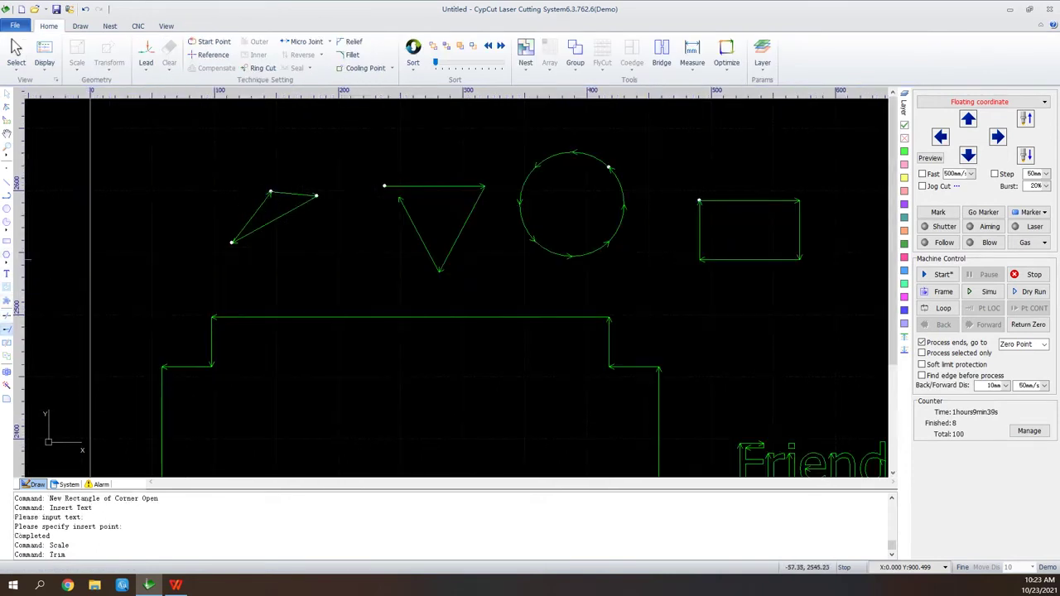
{"action": "left_click", "coordinate": [7, 329]}
{"action": "left_click", "coordinate": [398, 197]}
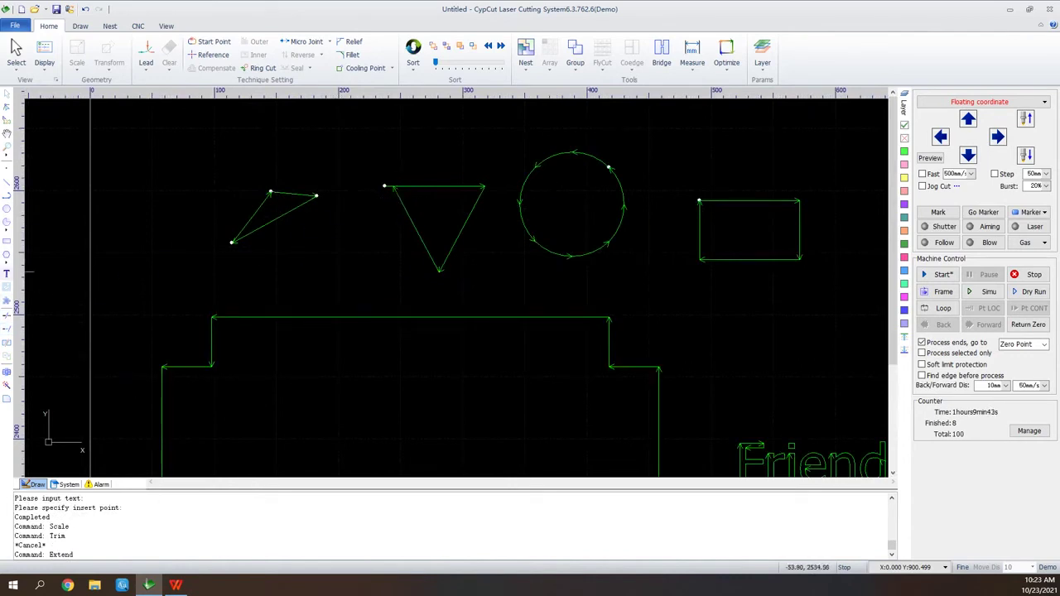
Draw a larger circle with a radius of about 65 mm around the existing circle, slightly off its center.
{"action": "left_click", "coordinate": [6, 209]}
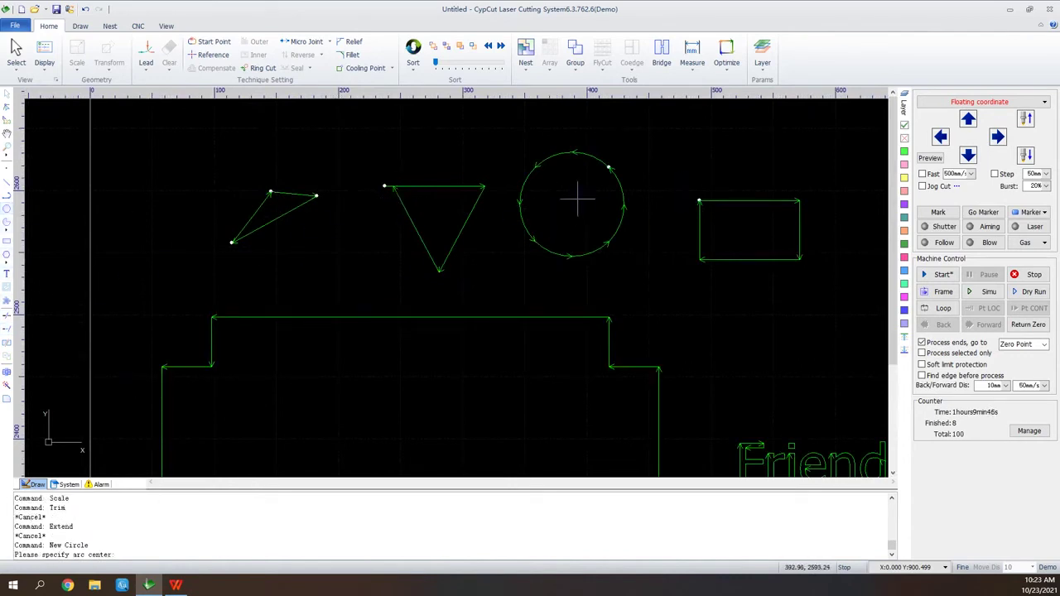
{"action": "left_click", "coordinate": [586, 213]}
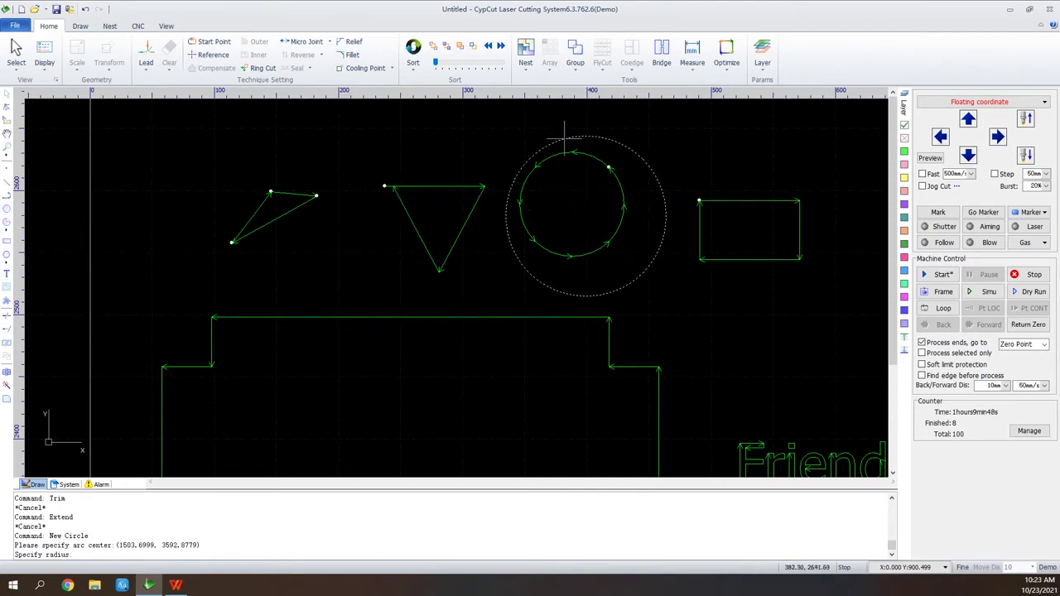
{"action": "left_click", "coordinate": [642, 157]}
Select both circles and center-align them so that they are concentric.
{"action": "left_click_drag", "start_coordinate": [651, 132], "coordinate": [559, 213]}
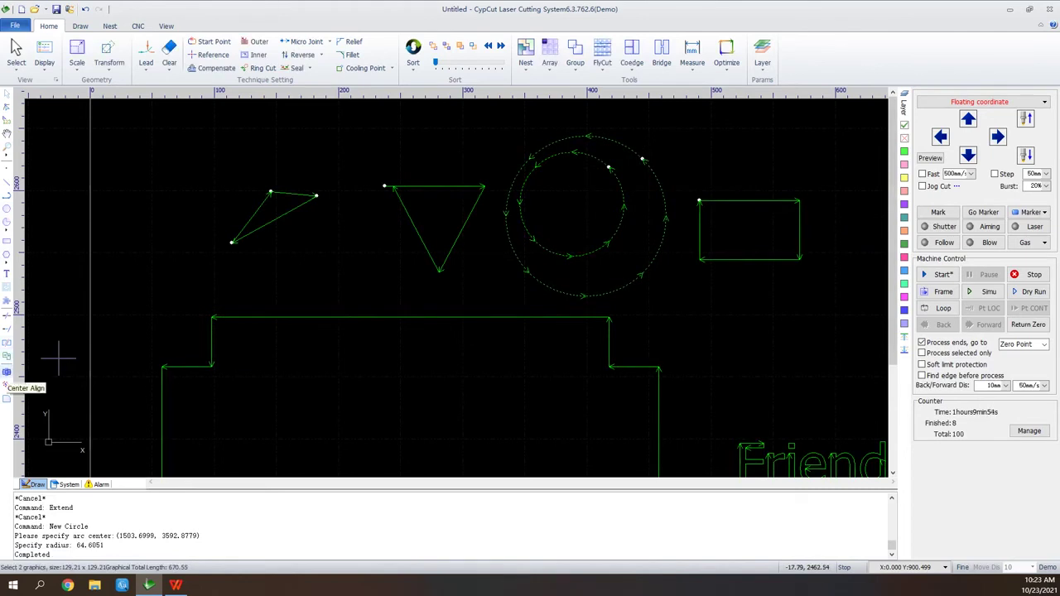
{"action": "left_click", "coordinate": [6, 372]}
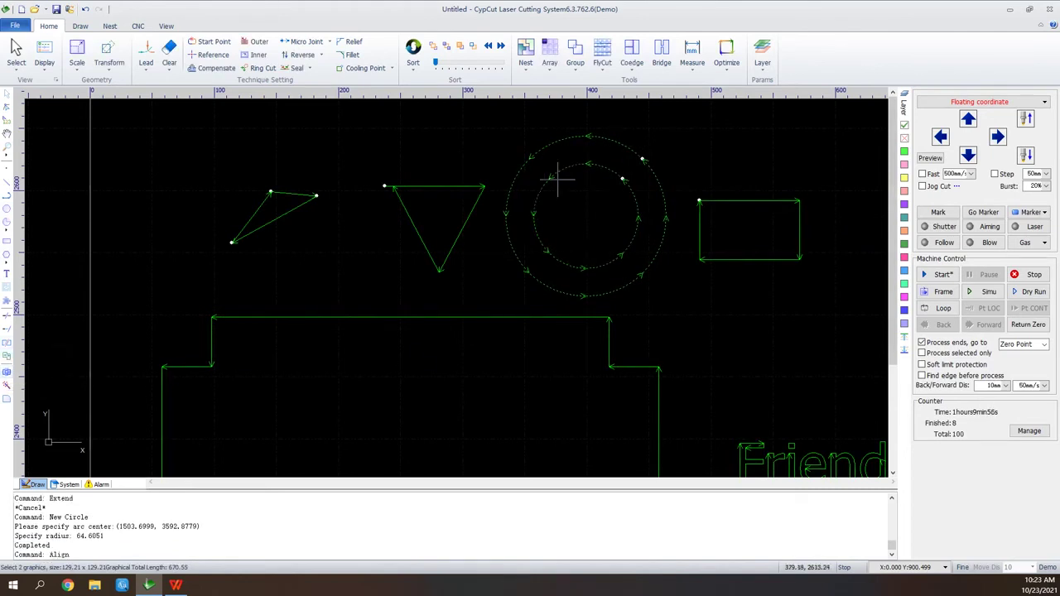
{"action": "scroll", "coordinate": [660, 170], "scroll_direction": "down", "scroll_amount": 3}
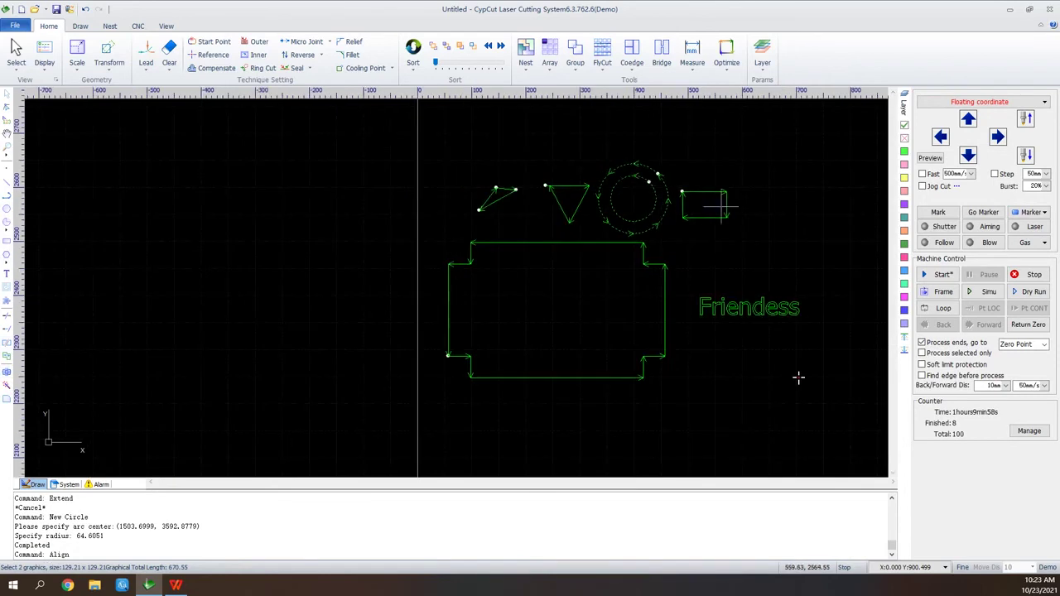
Explode the large notched outline into separate line segments.
{"action": "scroll", "coordinate": [701, 207], "scroll_direction": "up", "scroll_amount": 2}
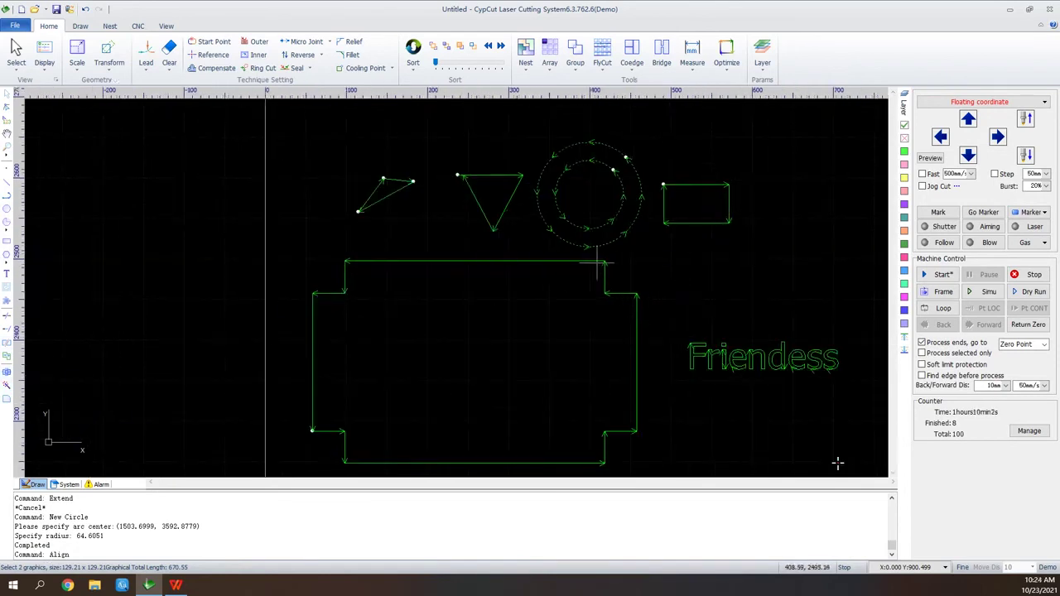
{"action": "left_click", "coordinate": [635, 303]}
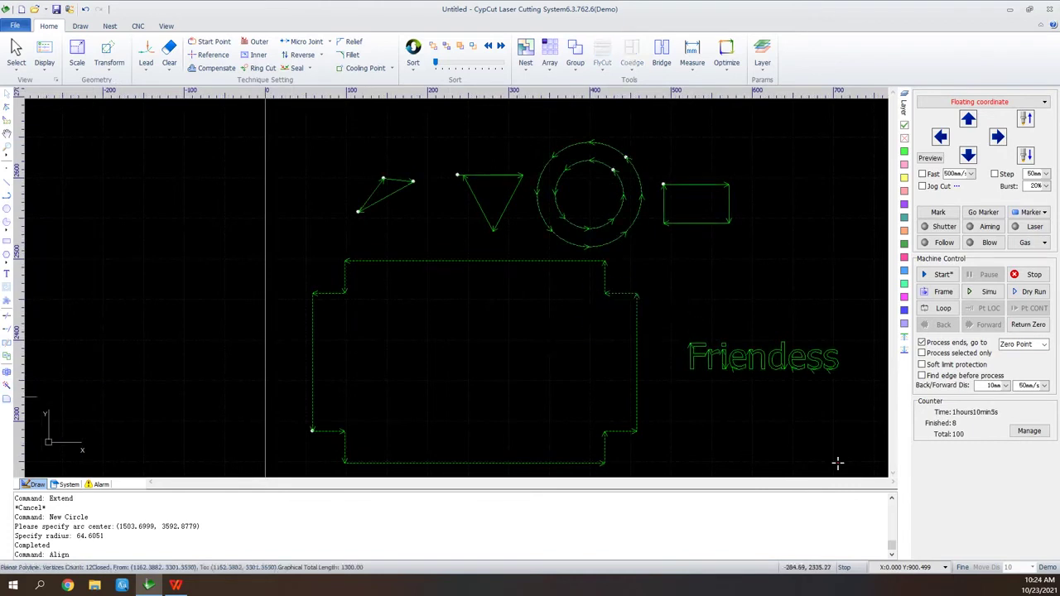
{"action": "left_click", "coordinate": [6, 385]}
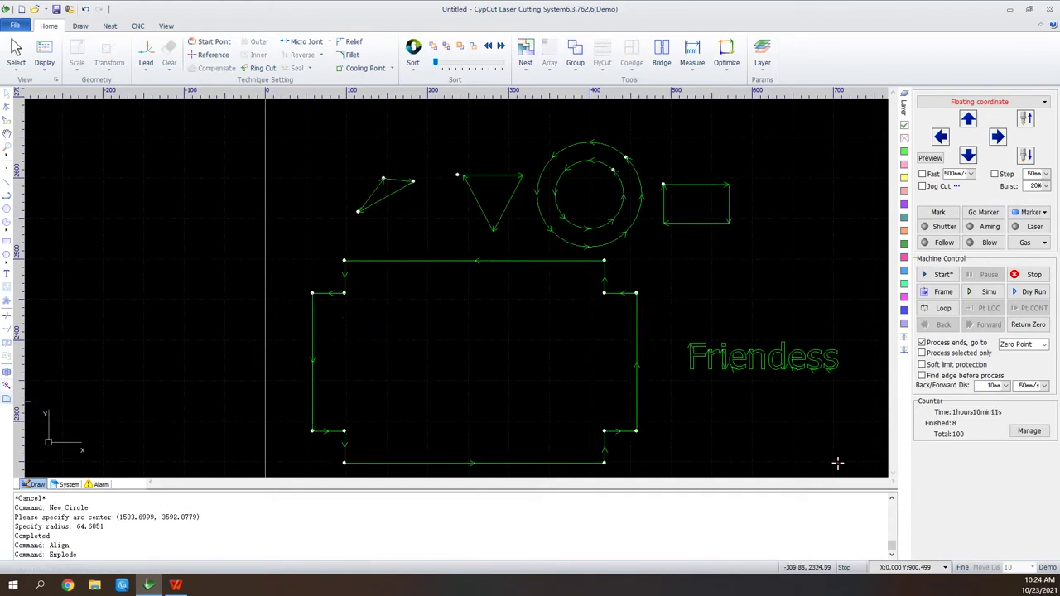
Fillet the corners of the small rectangle with a 2 mm radius and inspect the rounded corners.
{"action": "left_click", "coordinate": [736, 179]}
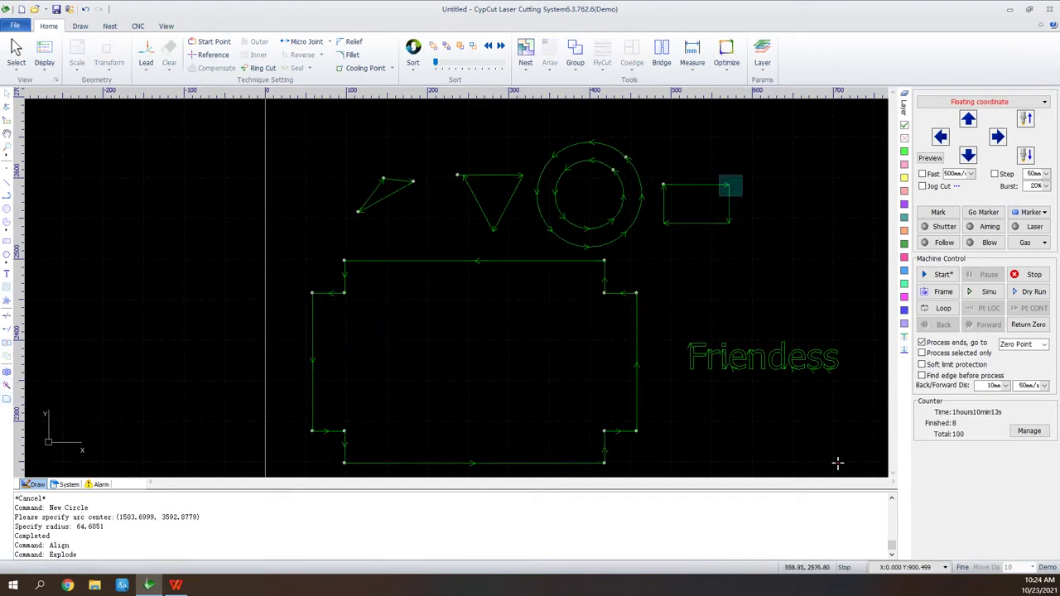
{"action": "left_click", "coordinate": [712, 202]}
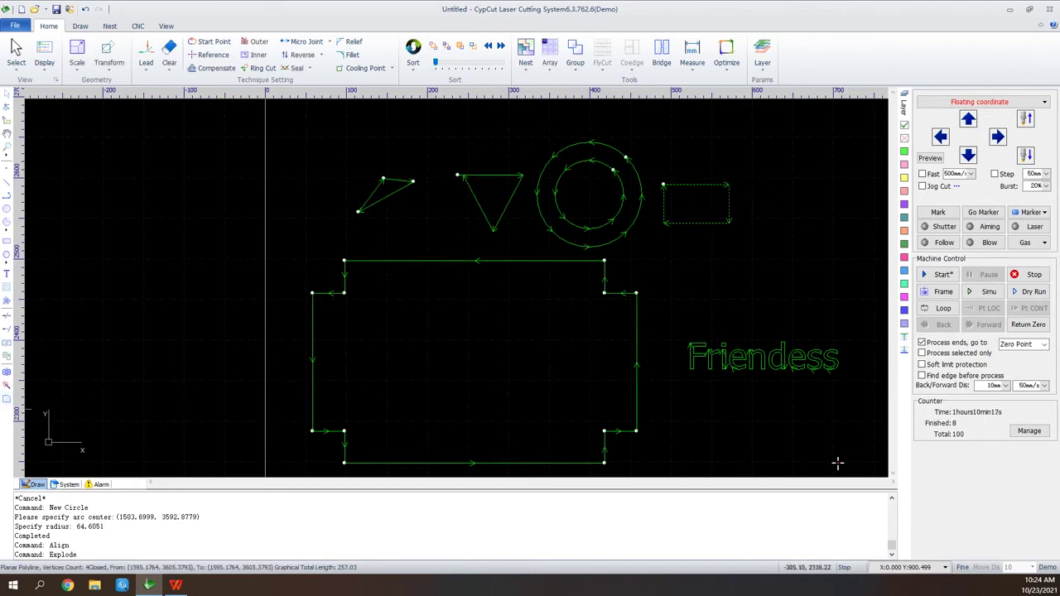
{"action": "left_click", "coordinate": [6, 399]}
{"action": "key", "text": "Return"}
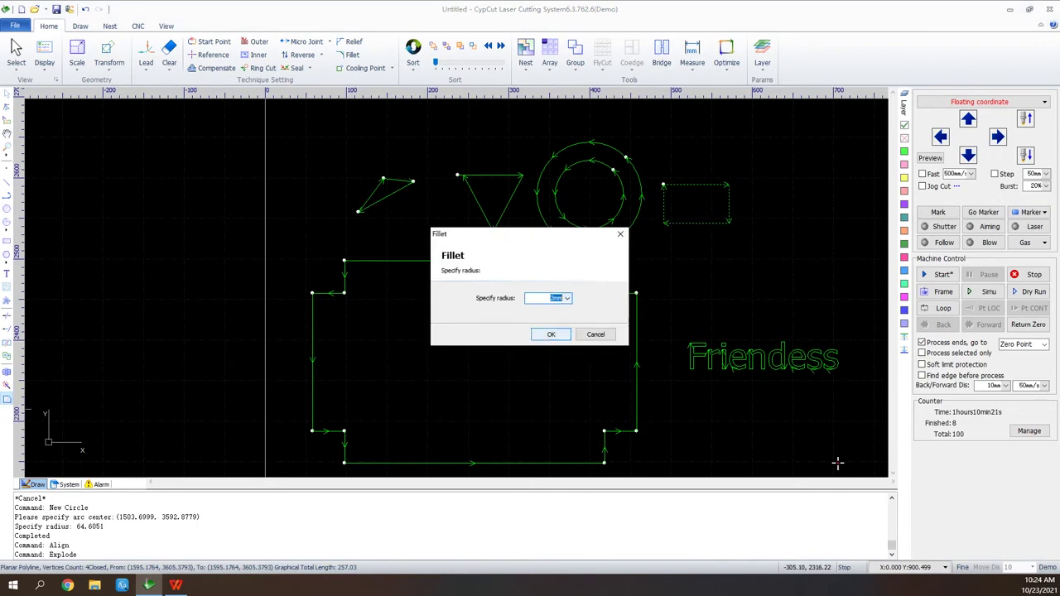
{"action": "scroll", "coordinate": [735, 207], "scroll_direction": "up", "scroll_amount": 4}
{"action": "scroll", "coordinate": [703, 265], "scroll_direction": "up", "scroll_amount": 4}
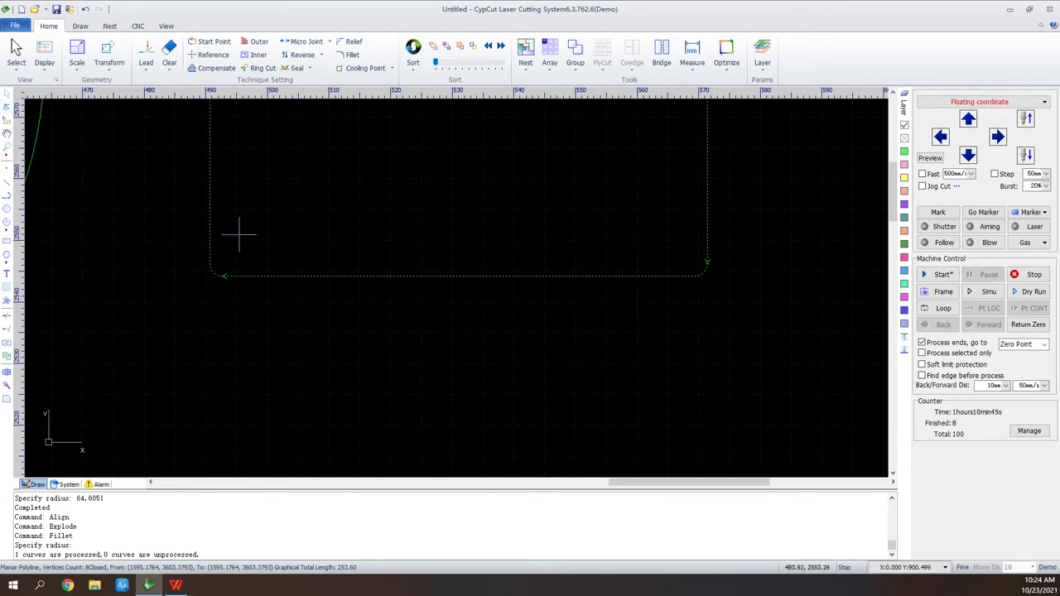
{"action": "scroll", "coordinate": [498, 365], "scroll_direction": "down", "scroll_amount": 1}
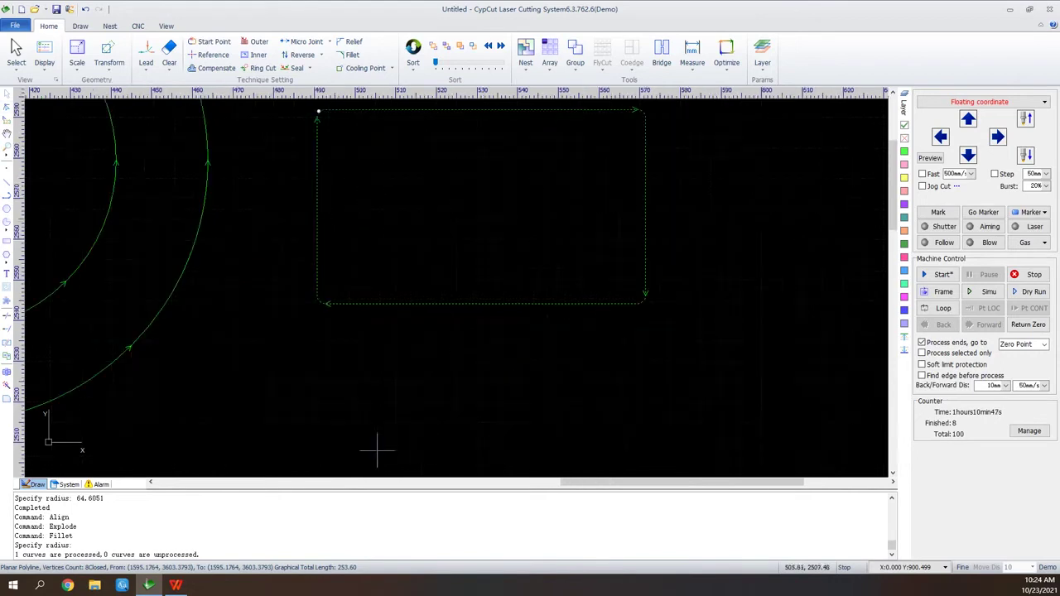
Draw an open four-segment polyline below the filleted rectangle, about 12 mm wide and 7.5 mm high, ending short of its start point.
{"action": "scroll", "coordinate": [385, 423], "scroll_direction": "up", "scroll_amount": 3}
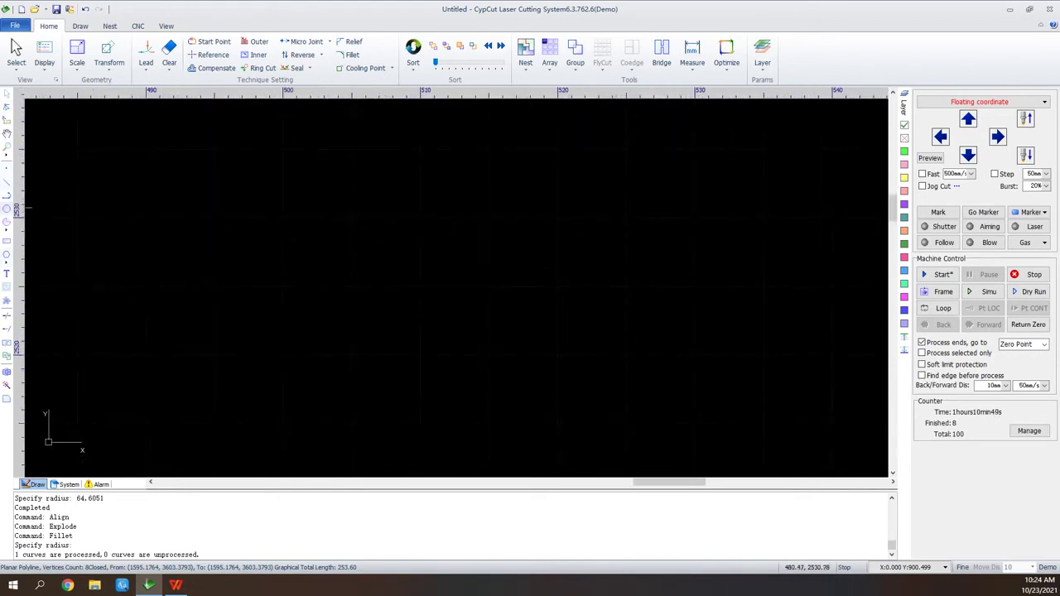
{"action": "left_click", "coordinate": [6, 196]}
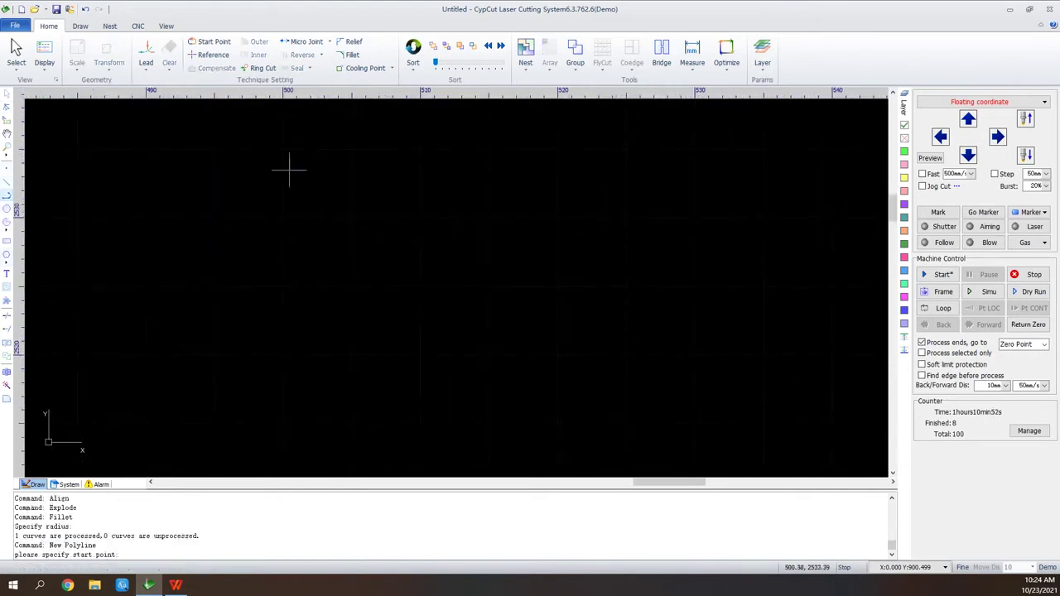
{"action": "left_click", "coordinate": [239, 167]}
{"action": "left_click", "coordinate": [404, 167]}
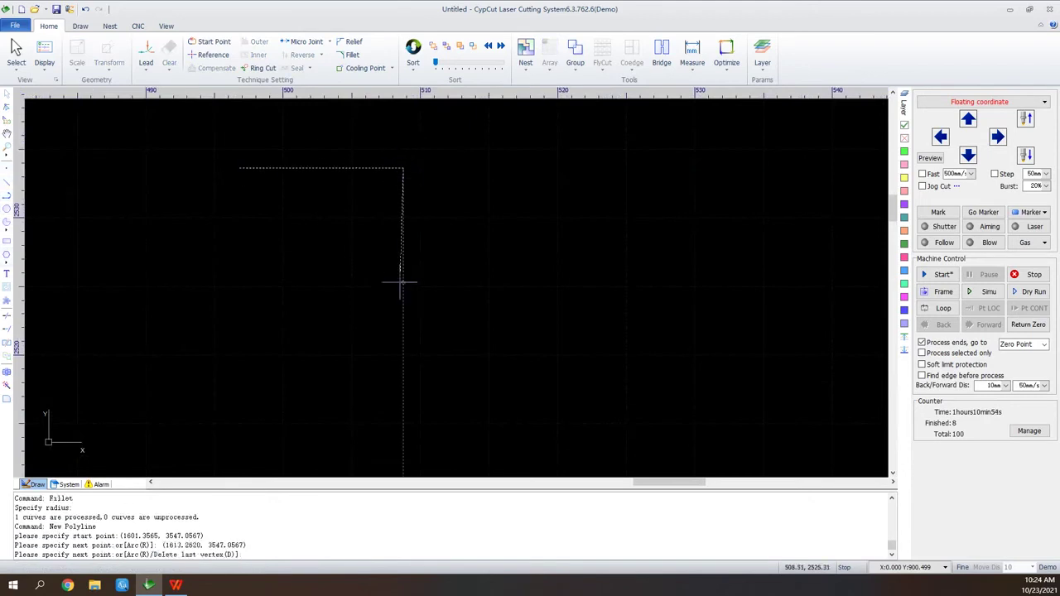
{"action": "left_click", "coordinate": [394, 270]}
{"action": "left_click", "coordinate": [269, 269]}
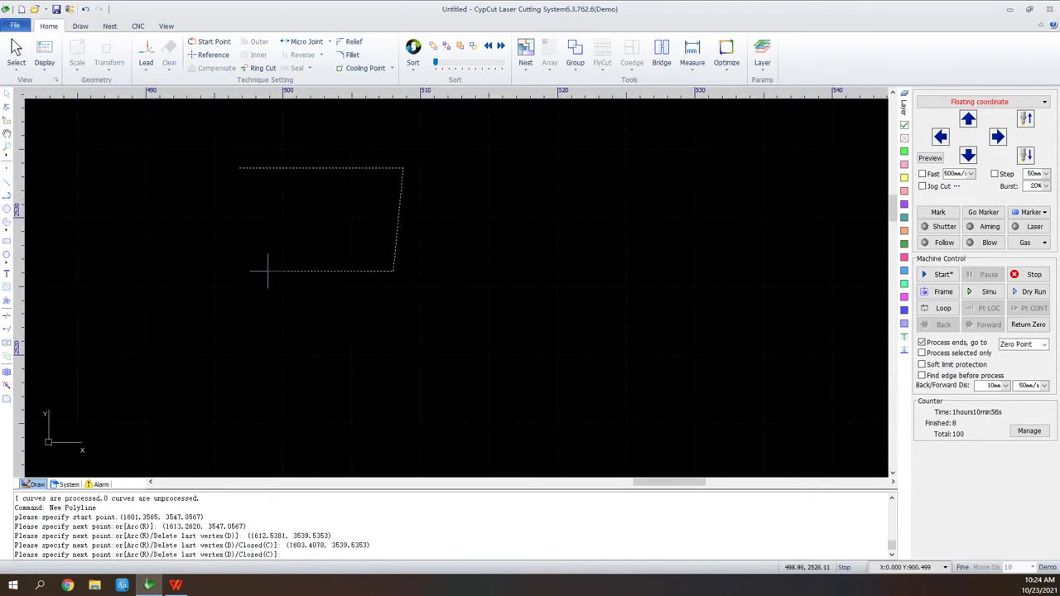
{"action": "left_click", "coordinate": [260, 188]}
{"action": "right_click", "coordinate": [258, 189]}
{"action": "left_click", "coordinate": [307, 208]}
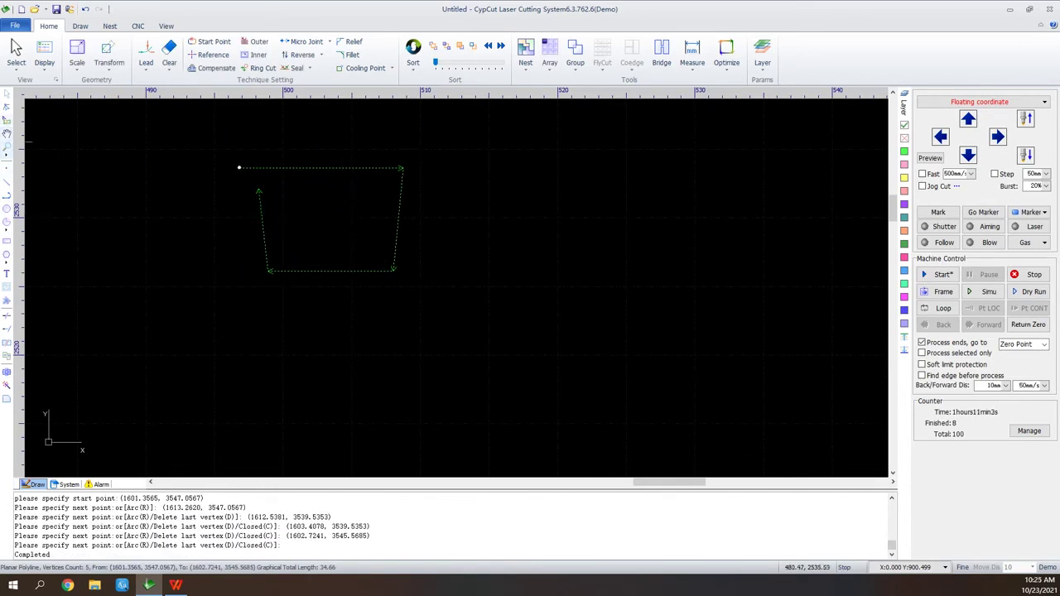
Edit the new polyline's nodes, moving its loose end node onto the start node to close the trapezoid.
{"action": "left_click", "coordinate": [7, 106]}
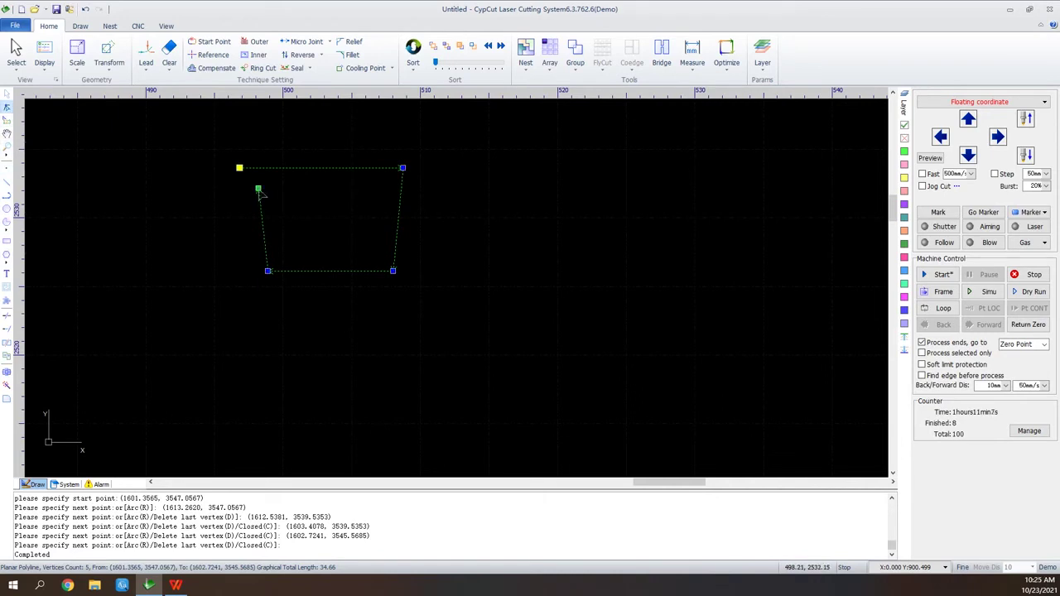
{"action": "left_click", "coordinate": [258, 190]}
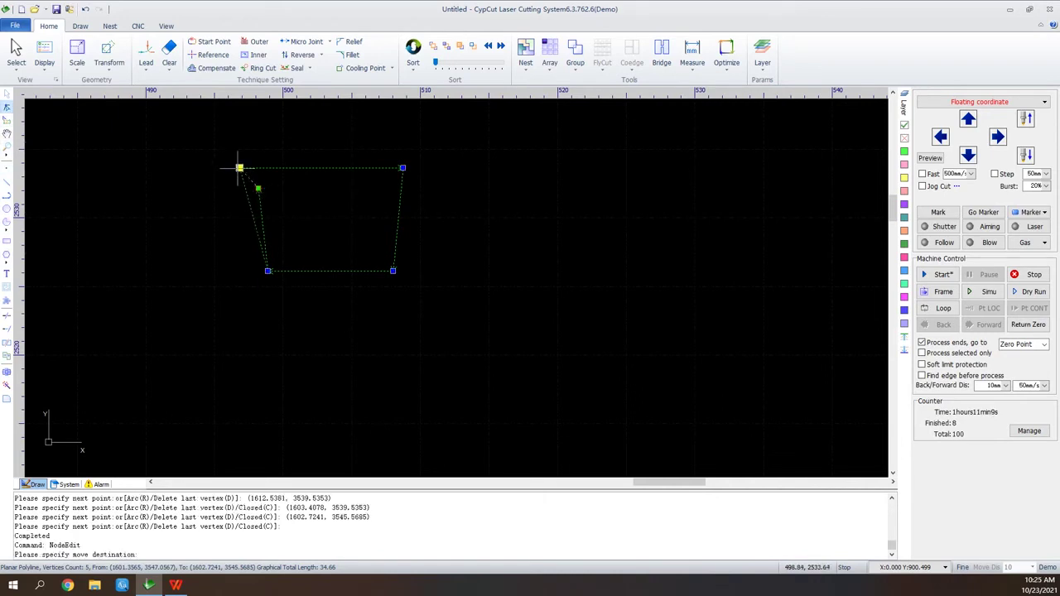
{"action": "left_click", "coordinate": [239, 168]}
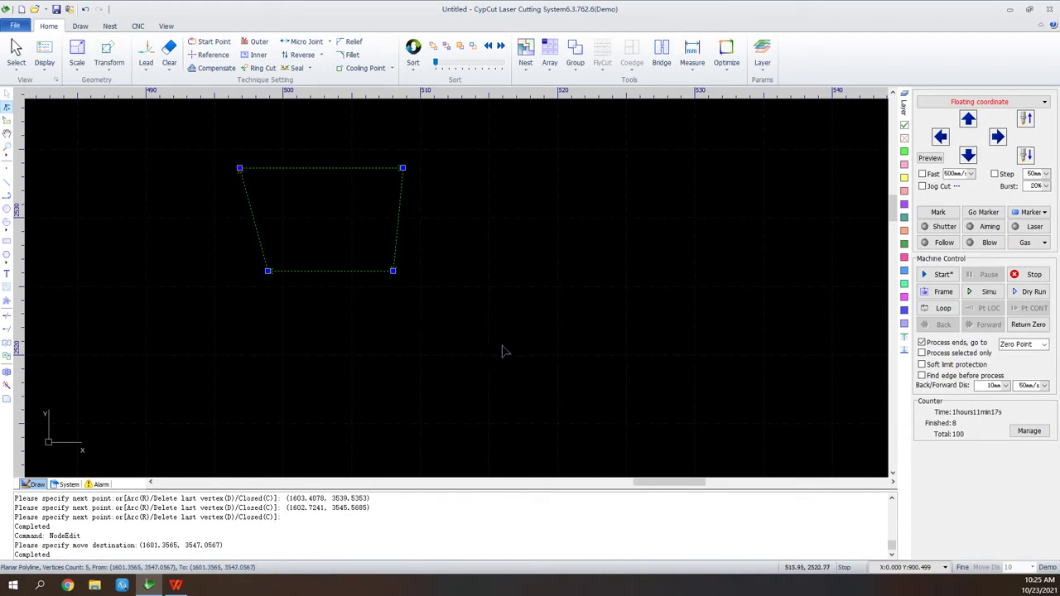
Manually sort the cutting order from the inverted triangle through the circles, the filleted rectangle and an outline segment to the text.
{"action": "scroll", "coordinate": [579, 336], "scroll_direction": "down", "scroll_amount": 6}
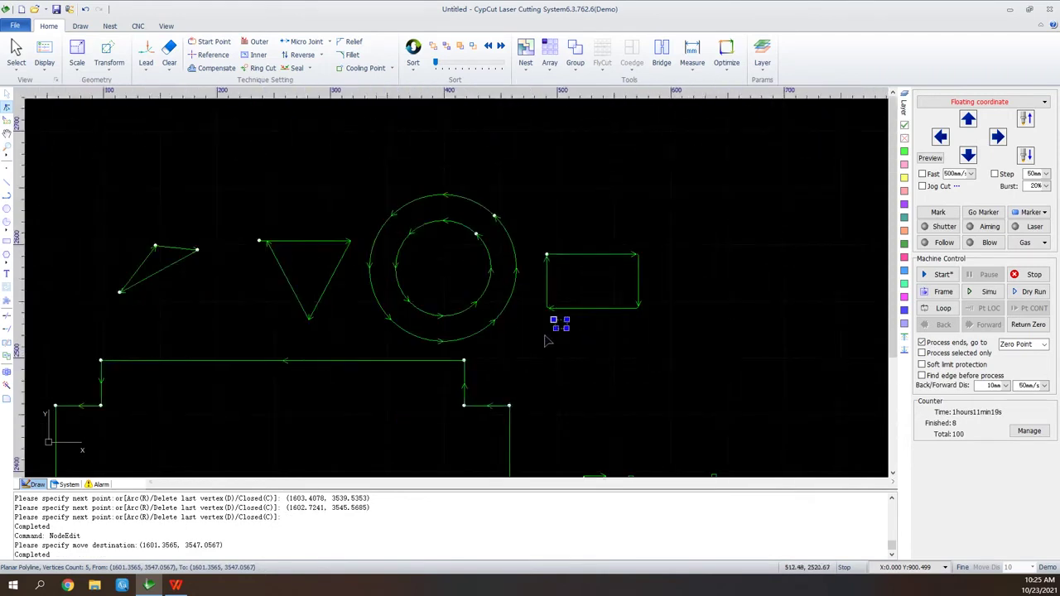
{"action": "scroll", "coordinate": [610, 147], "scroll_direction": "down", "scroll_amount": 4}
{"action": "scroll", "coordinate": [612, 164], "scroll_direction": "up", "scroll_amount": 3}
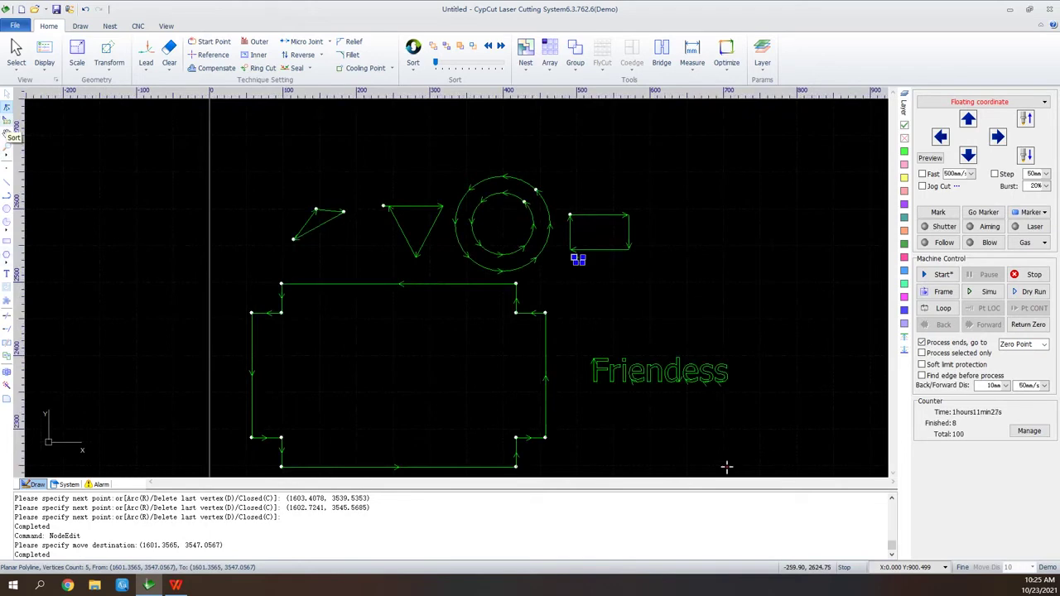
{"action": "left_click", "coordinate": [6, 122]}
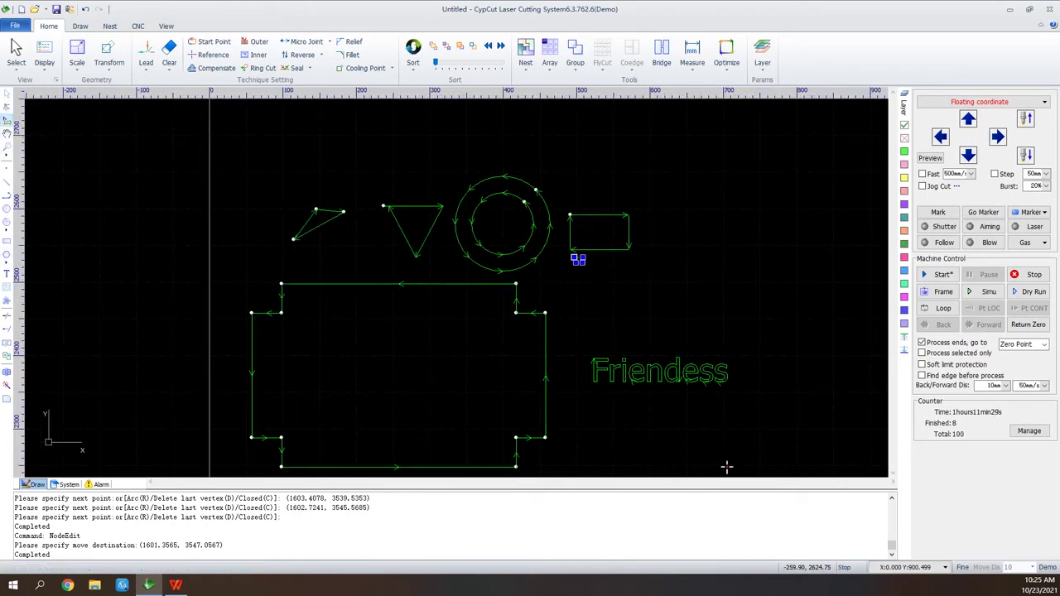
{"action": "left_click", "coordinate": [327, 231]}
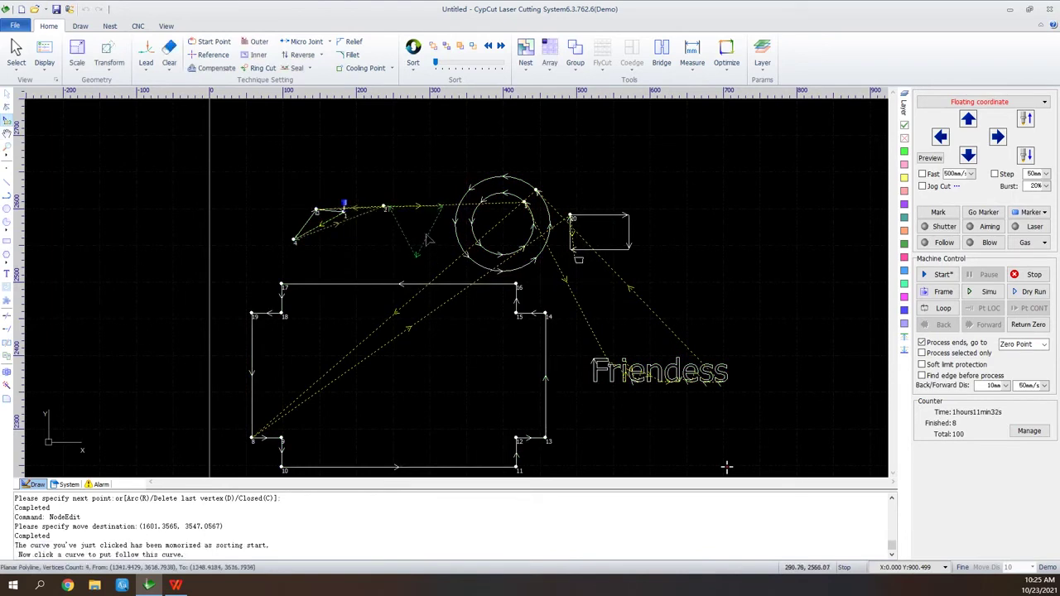
{"action": "left_click", "coordinate": [456, 232]}
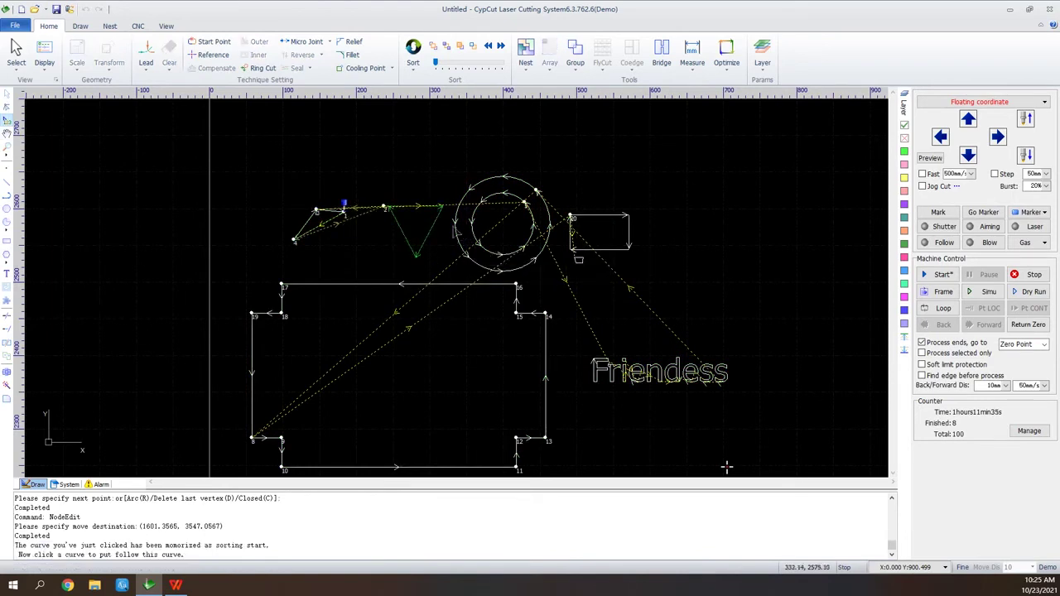
{"action": "left_click", "coordinate": [456, 226]}
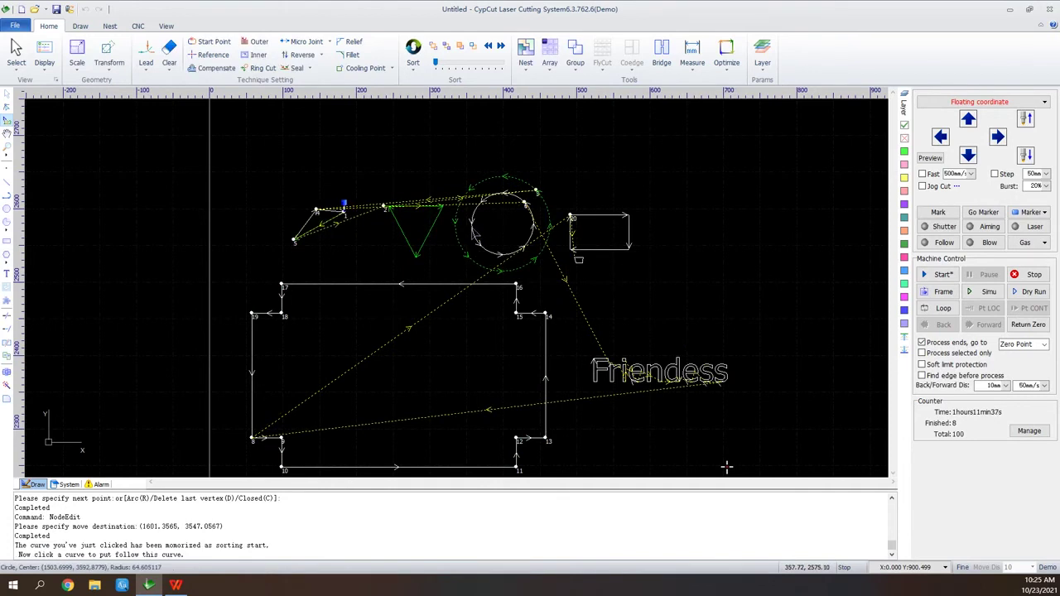
{"action": "left_click", "coordinate": [605, 250]}
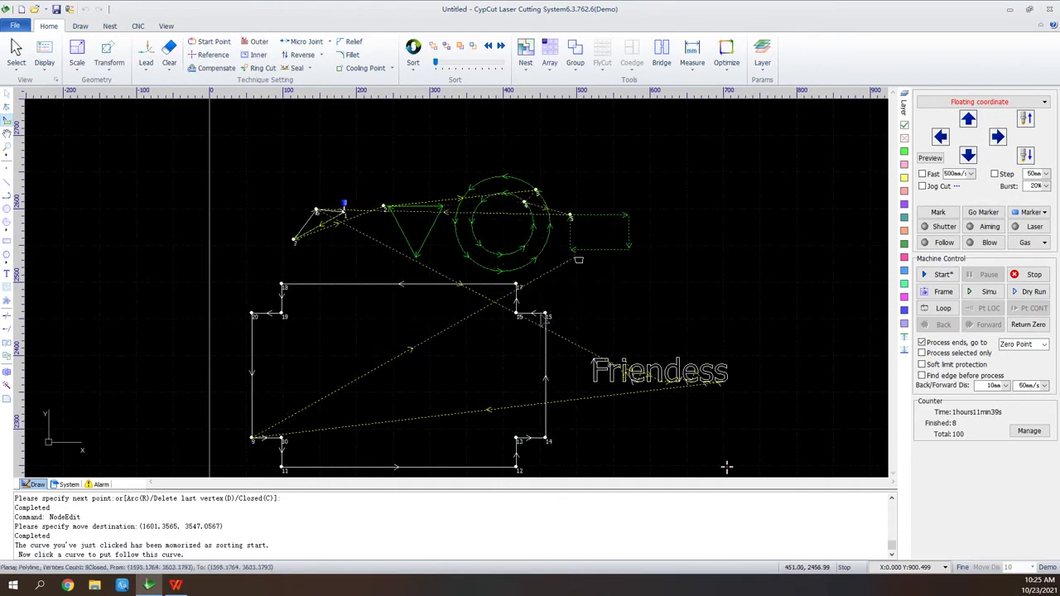
{"action": "left_click", "coordinate": [540, 314]}
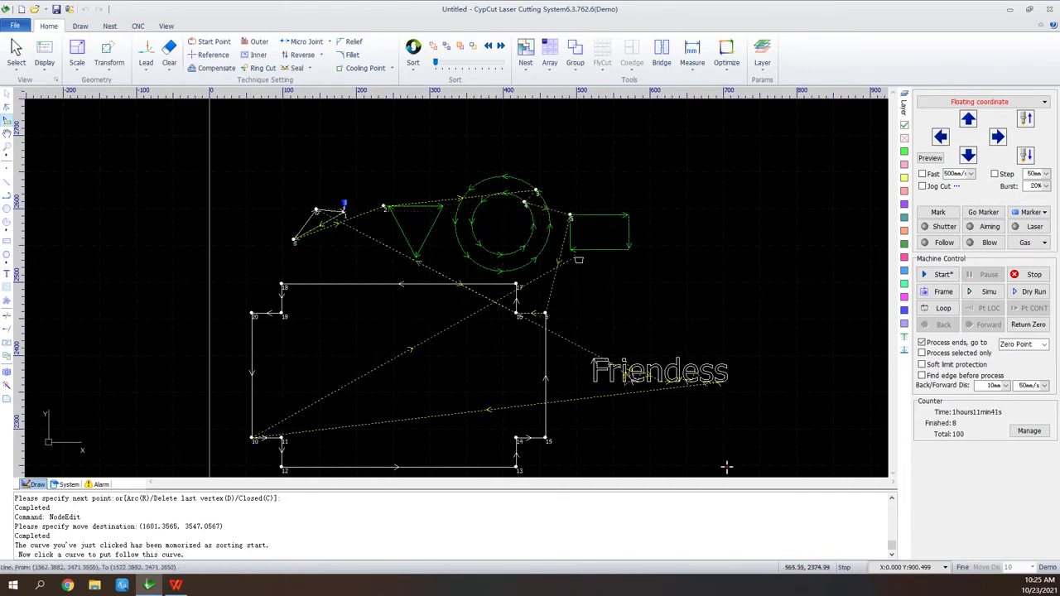
{"action": "left_click", "coordinate": [624, 372]}
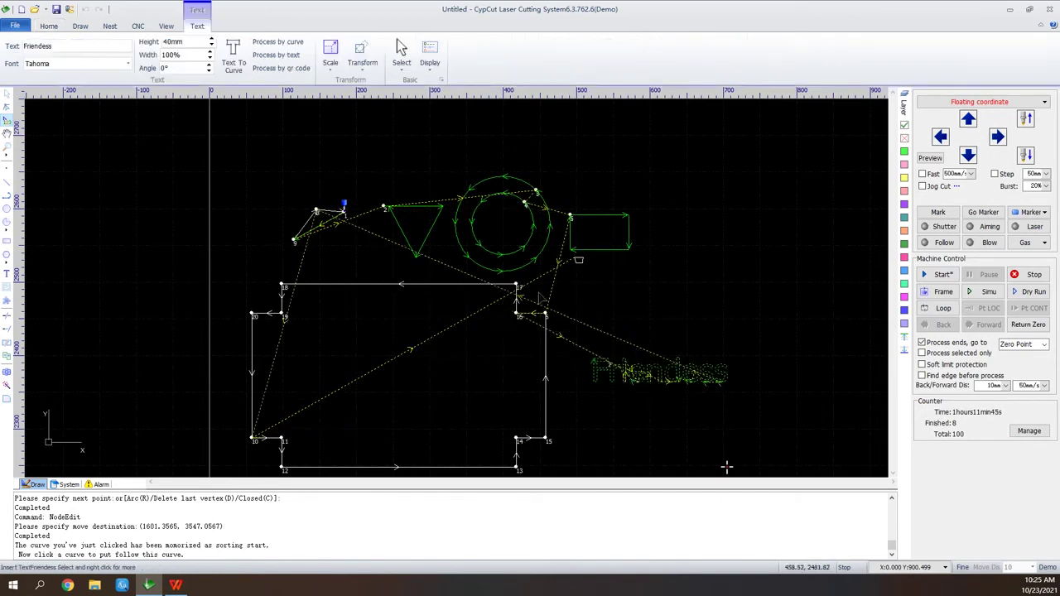
Pan across the drawing and zoom to fit all graphics in the view.
{"action": "mouse_move", "coordinate": [726, 467]}
{"action": "middle_mouse_down"}
{"action": "mouse_move", "coordinate": [742, 465]}
{"action": "mouse_move", "coordinate": [582, 379]}
{"action": "mouse_move", "coordinate": [641, 327]}
{"action": "mouse_move", "coordinate": [628, 329]}
{"action": "middle_mouse_up"}
{"action": "left_click", "coordinate": [7, 149]}
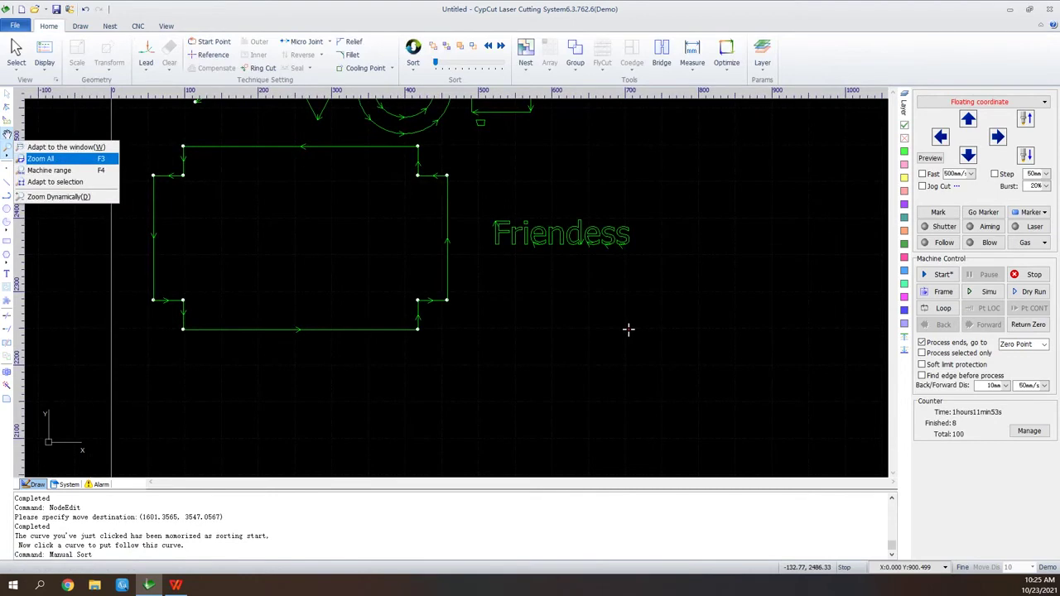
{"action": "left_click", "coordinate": [40, 159]}
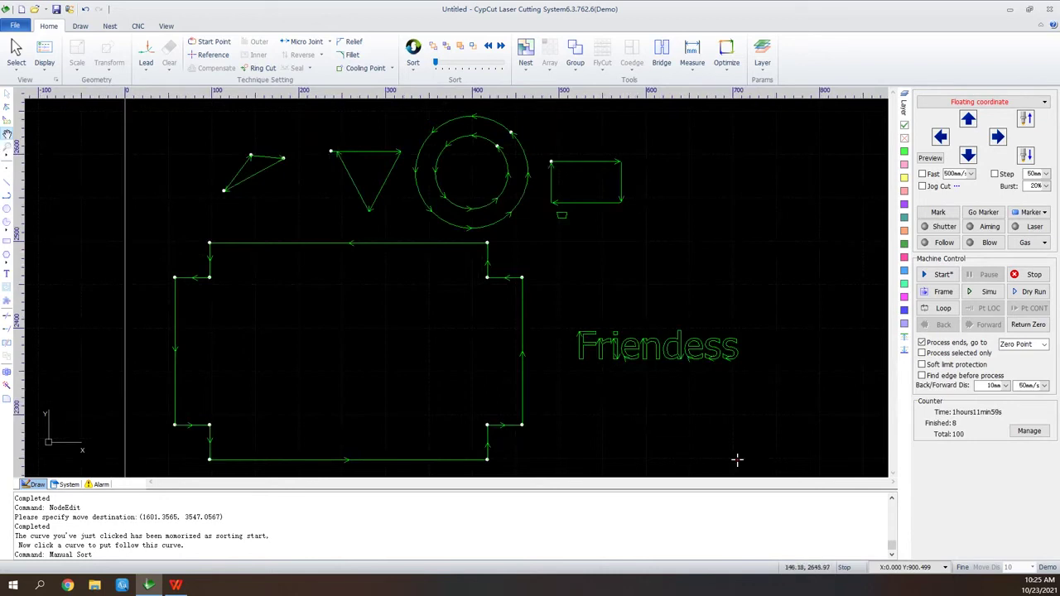
Open the drawing file eg7批量.lxds.
{"action": "key", "text": "ctrl+o"}
{"action": "key", "text": "Tab"}
{"action": "key", "text": "Return"}
{"action": "left_click", "coordinate": [355, 289]}
{"action": "left_click", "coordinate": [552, 321]}
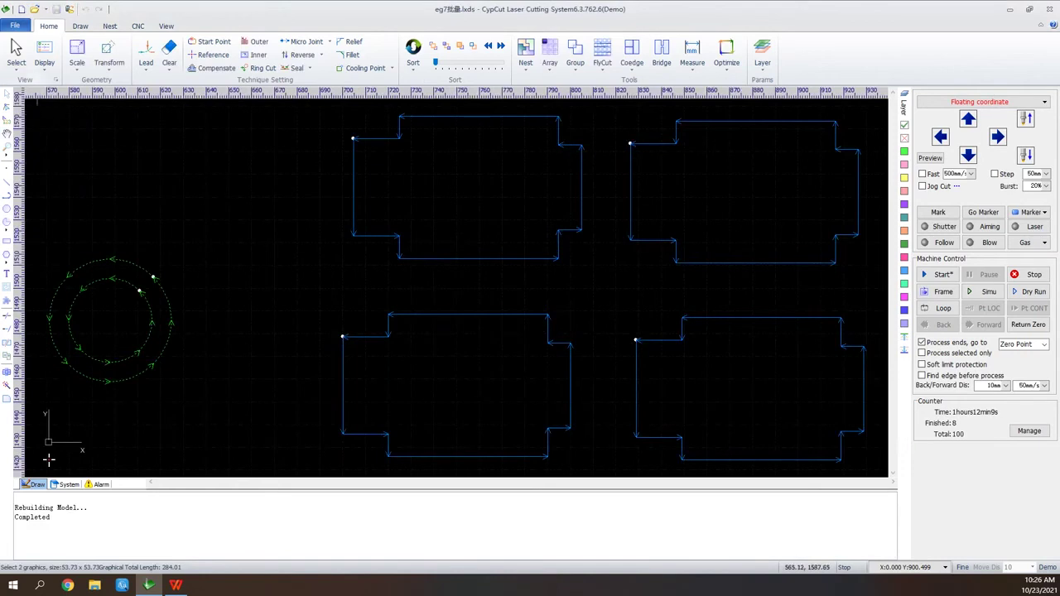
Batch-modify the upper-left notched outline by adding a lead line at its start point, applying the change to all identical outlines.
{"action": "left_click", "coordinate": [16, 56]}
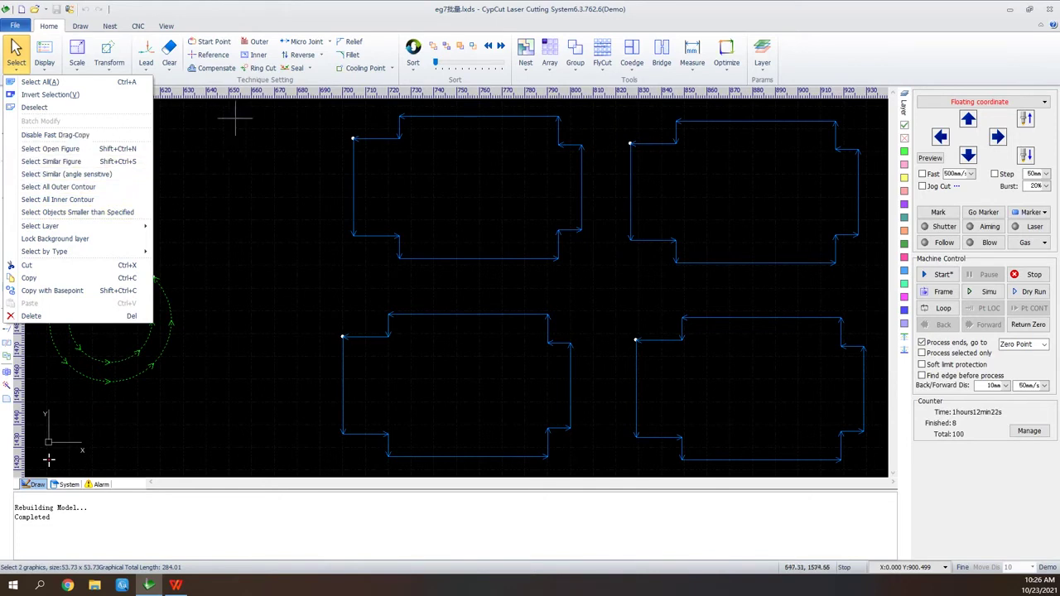
{"action": "left_click", "coordinate": [623, 130]}
{"action": "left_click_drag", "start_coordinate": [588, 127], "coordinate": [521, 189]}
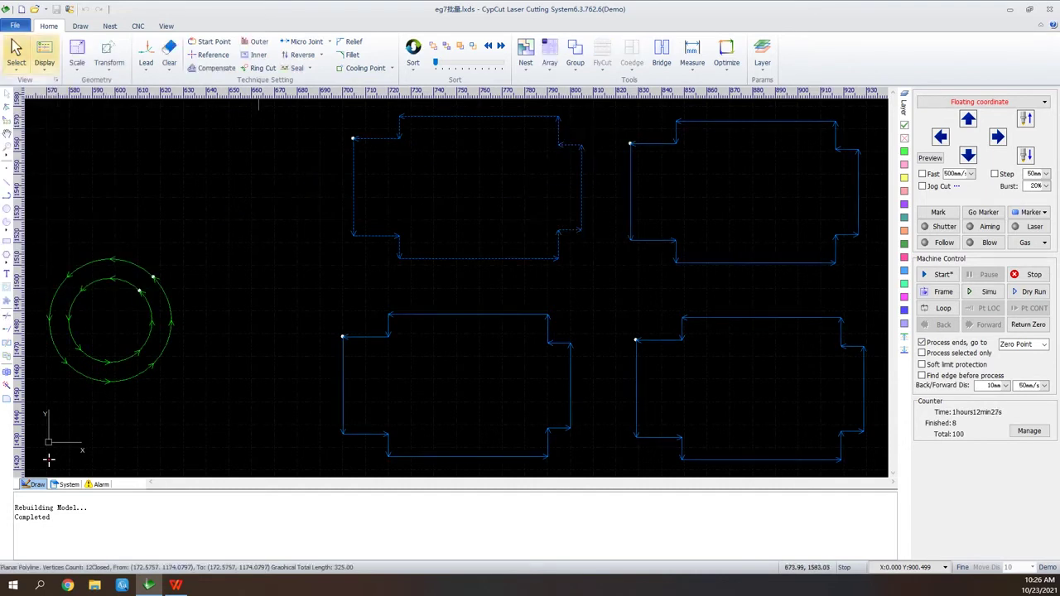
{"action": "left_click", "coordinate": [16, 51]}
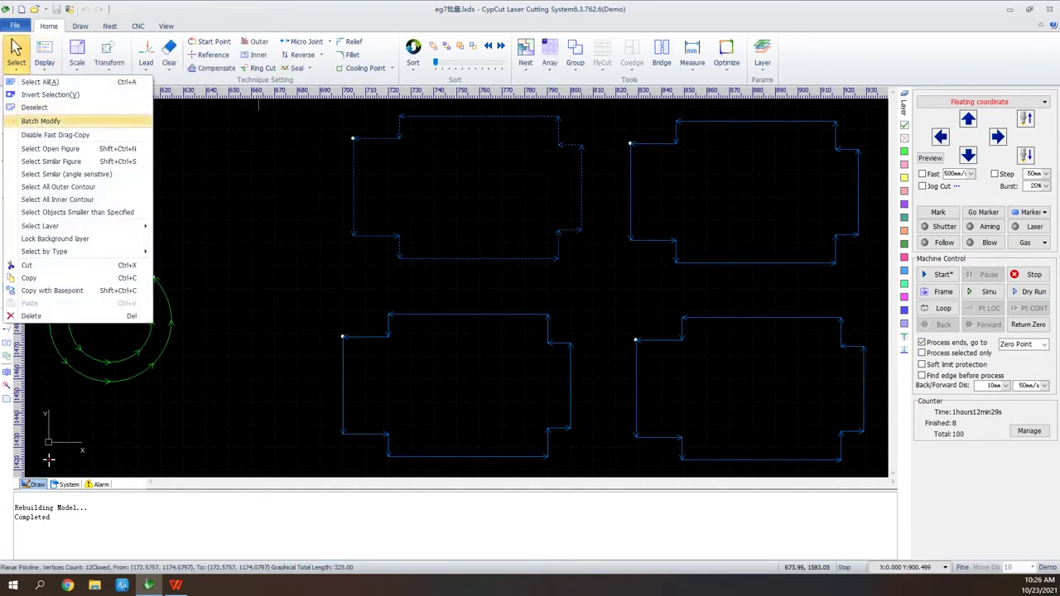
{"action": "left_click", "coordinate": [40, 121]}
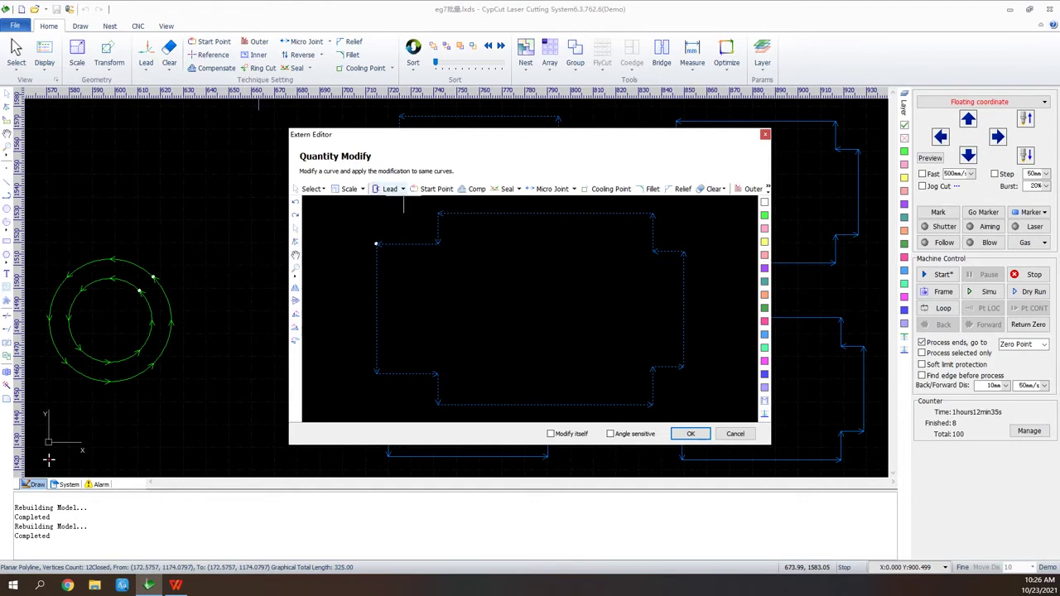
{"action": "left_click", "coordinate": [389, 189]}
{"action": "left_click", "coordinate": [579, 452]}
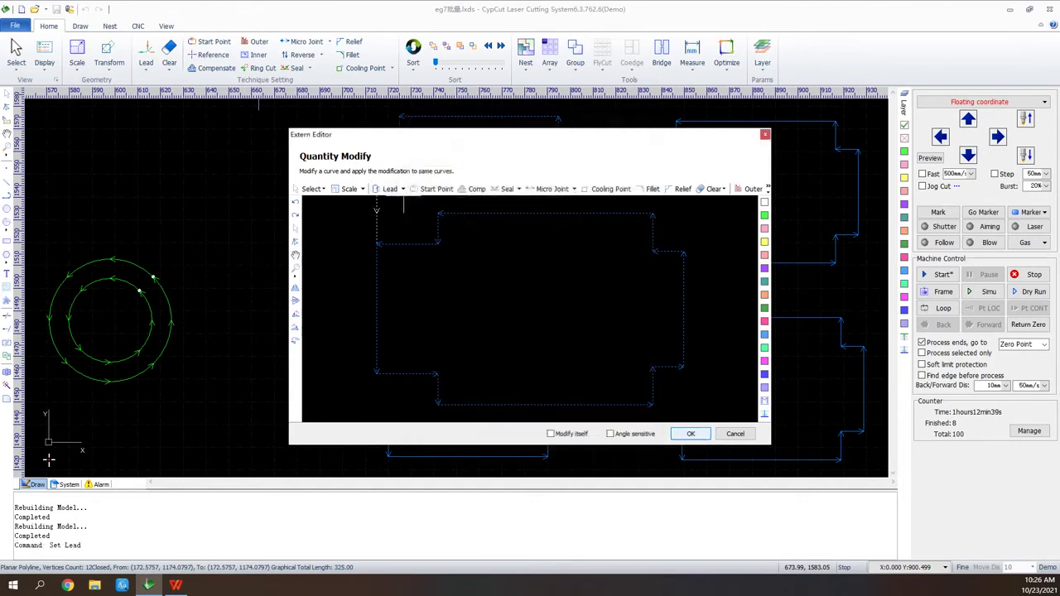
{"action": "left_click", "coordinate": [689, 433]}
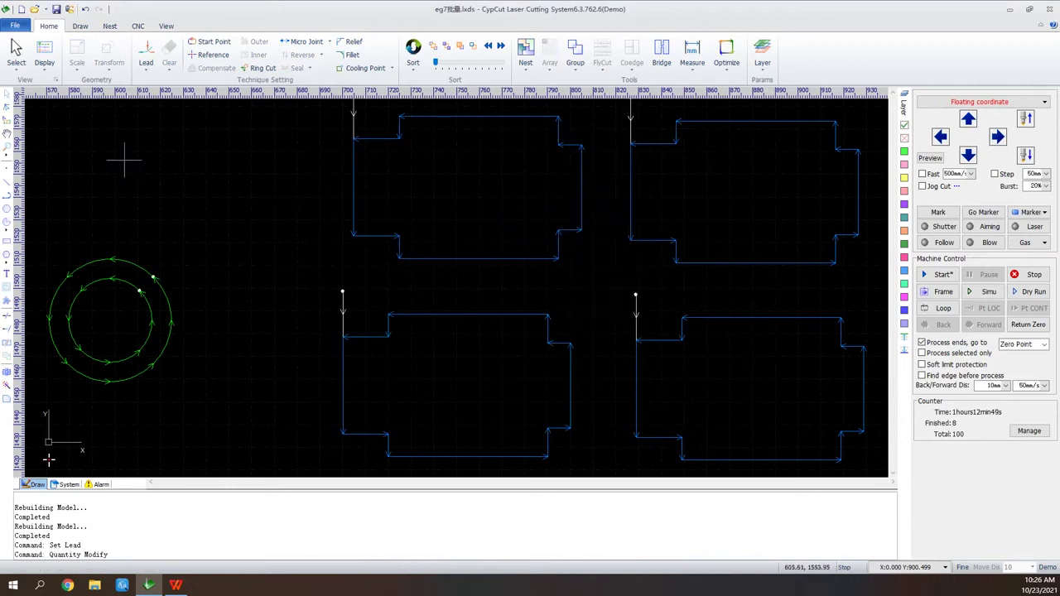
Turn on Disable Fast Drag-Copy, select the upper-left notched outline, and turn the option back off.
{"action": "left_click", "coordinate": [44, 54]}
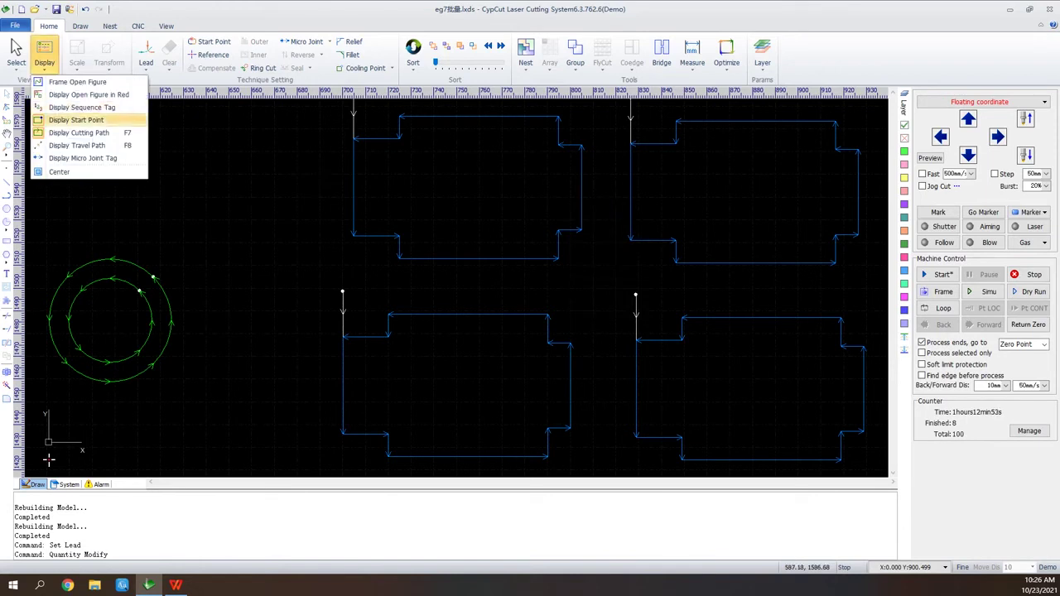
{"action": "left_click", "coordinate": [17, 54]}
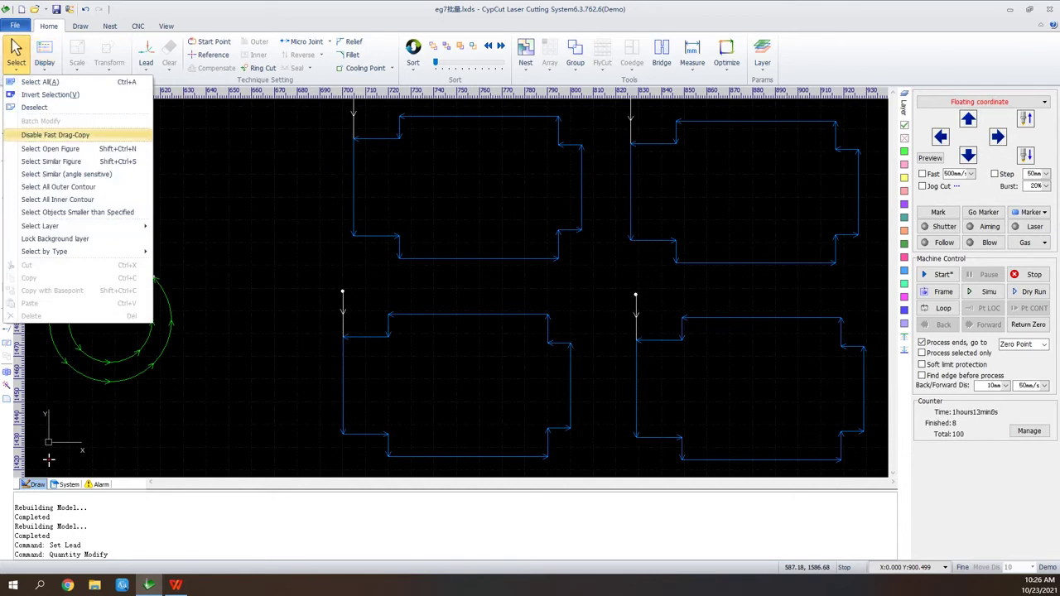
{"action": "left_click", "coordinate": [83, 135]}
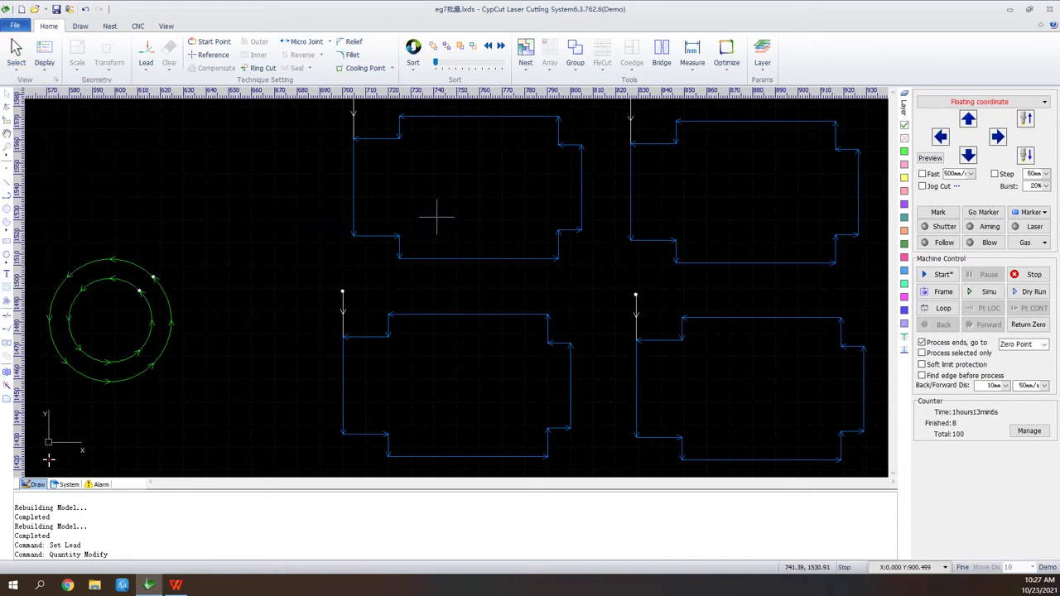
{"action": "left_click", "coordinate": [477, 259]}
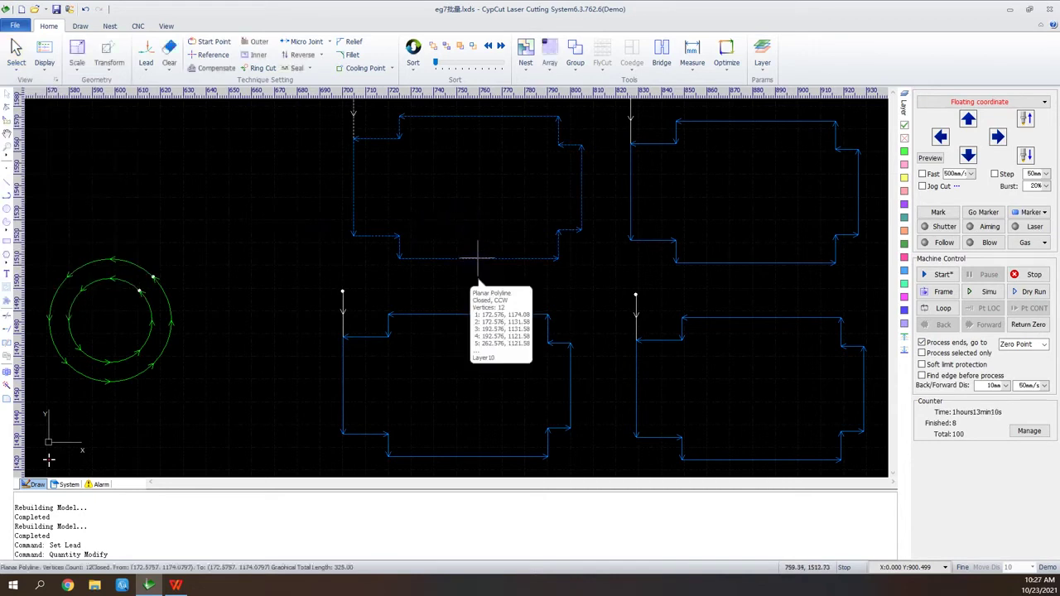
{"action": "left_click", "coordinate": [16, 54]}
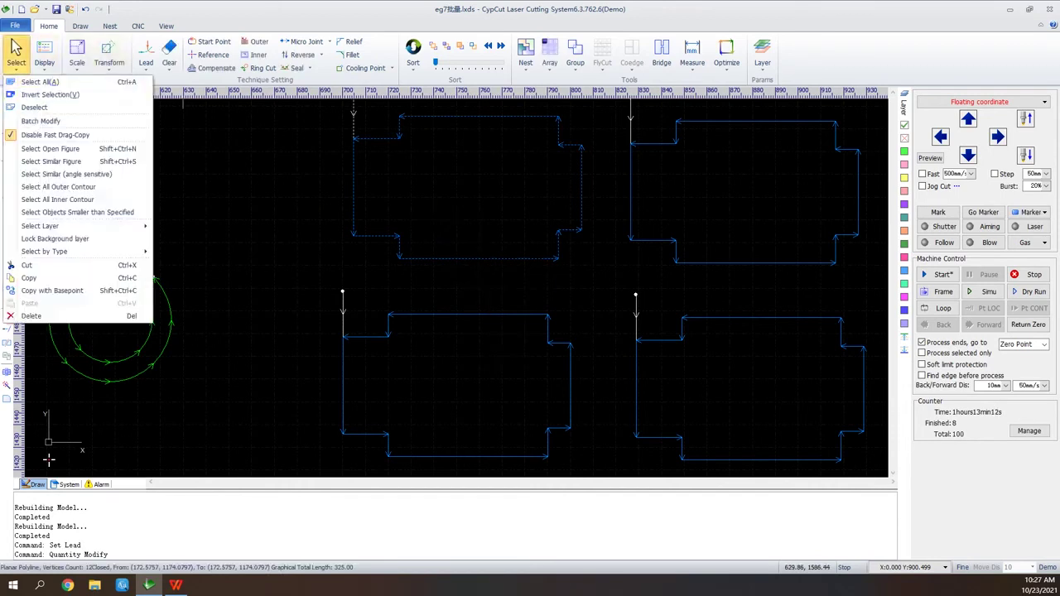
{"action": "left_click", "coordinate": [104, 134]}
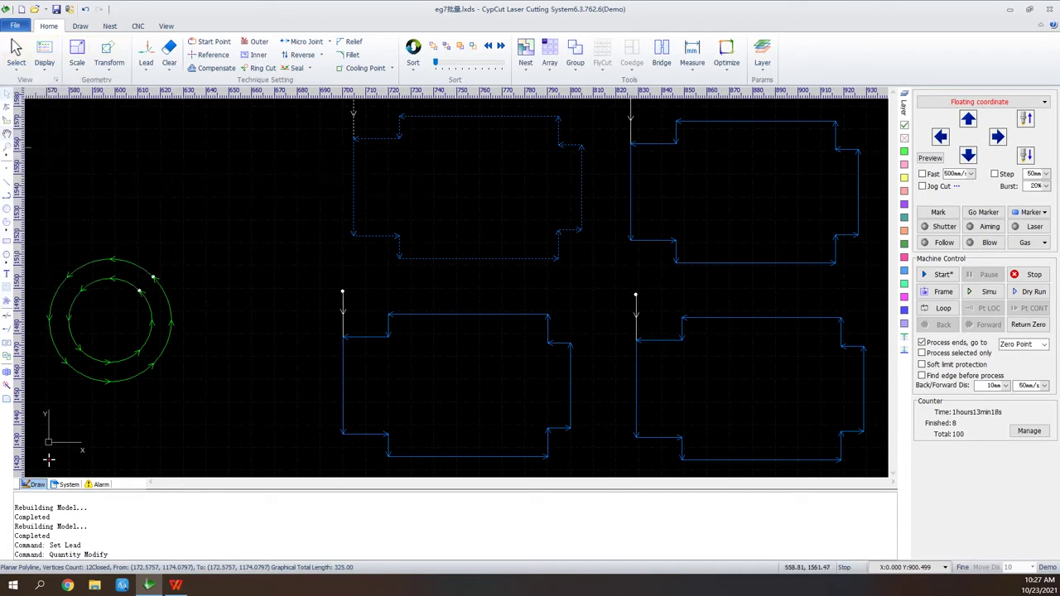
Select all graphics on Layer10 and clear the selection.
{"action": "left_click", "coordinate": [15, 54]}
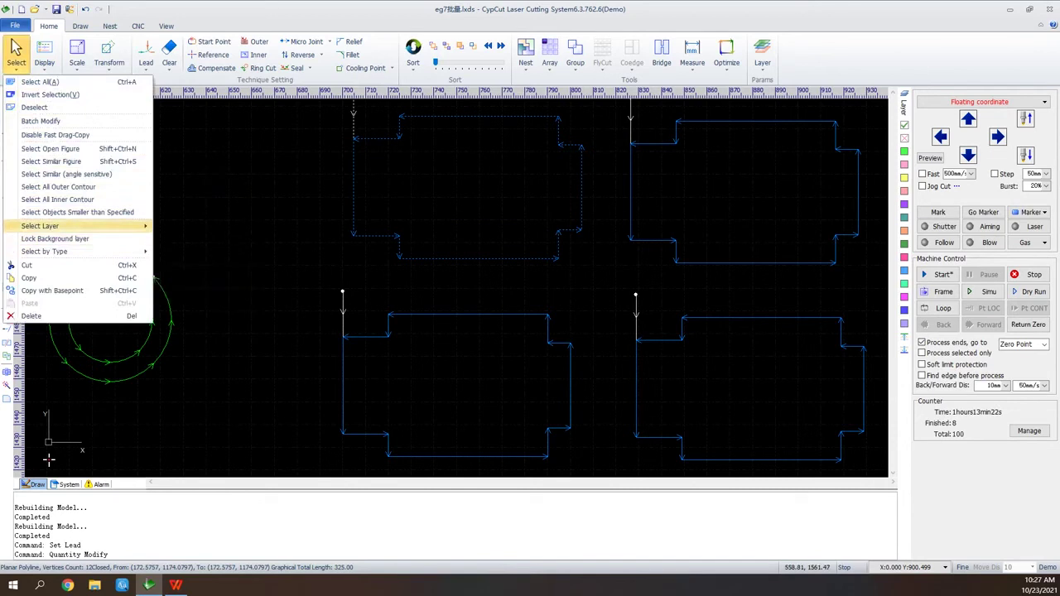
{"action": "mouse_move", "coordinate": [50, 251]}
{"action": "mouse_move", "coordinate": [49, 225]}
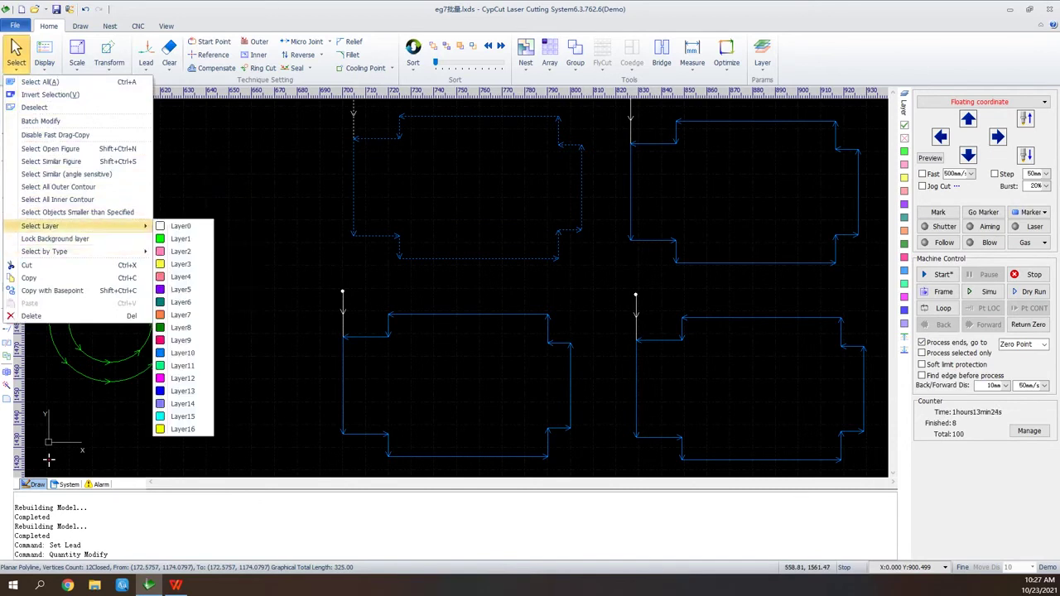
{"action": "left_click", "coordinate": [191, 353]}
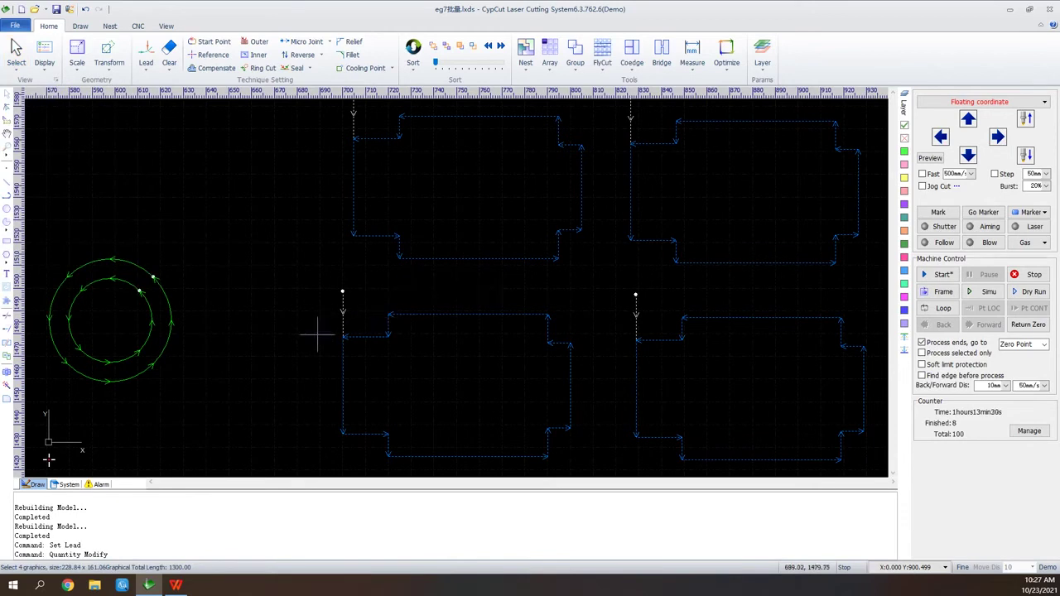
{"action": "scroll", "coordinate": [335, 325], "scroll_direction": "down", "scroll_amount": 1}
{"action": "left_click", "coordinate": [323, 167]}
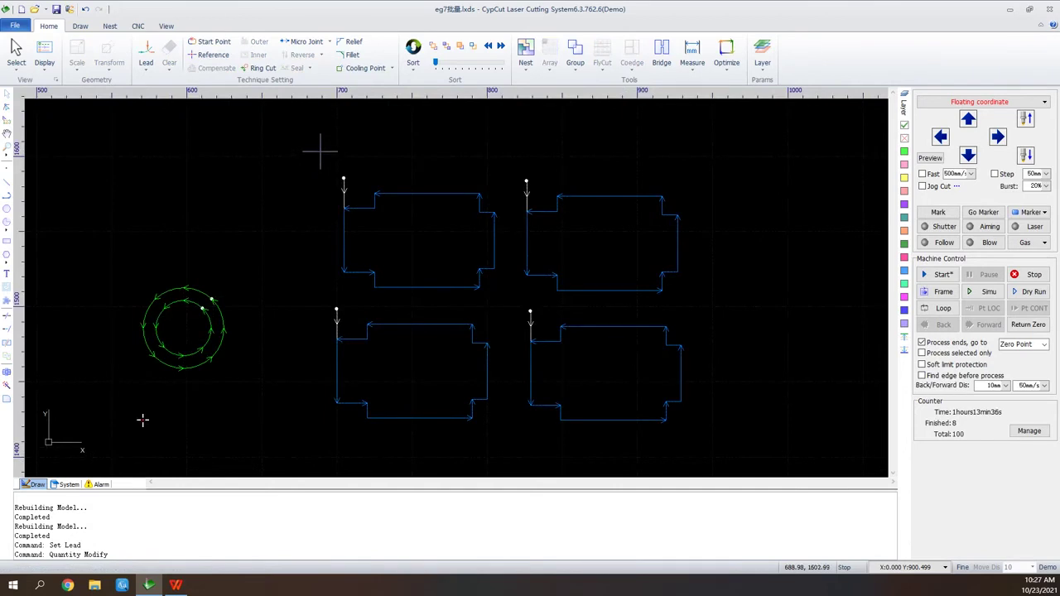
Select the upper-left notched outline with a window that fully encloses it, and deselect it.
{"action": "left_click_drag", "start_coordinate": [322, 162], "coordinate": [509, 302]}
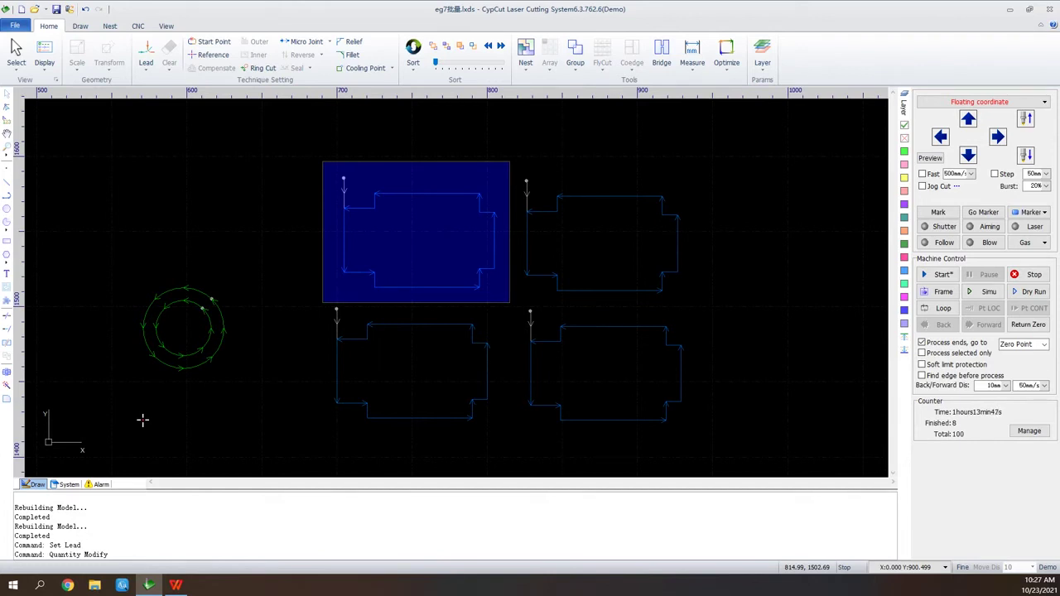
{"action": "left_click_drag", "start_coordinate": [509, 303], "coordinate": [510, 302]}
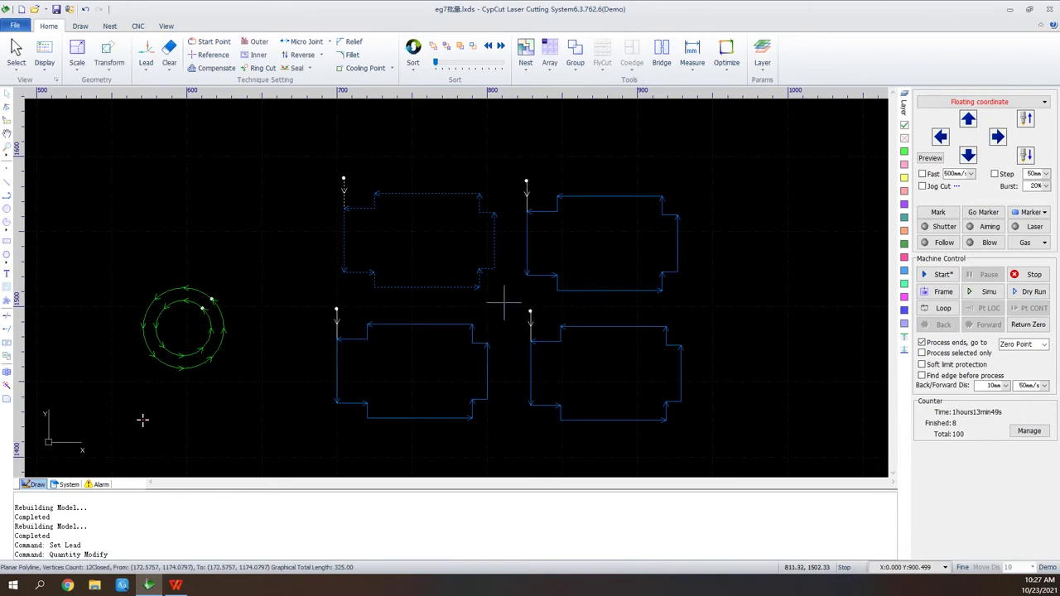
{"action": "left_click", "coordinate": [503, 302]}
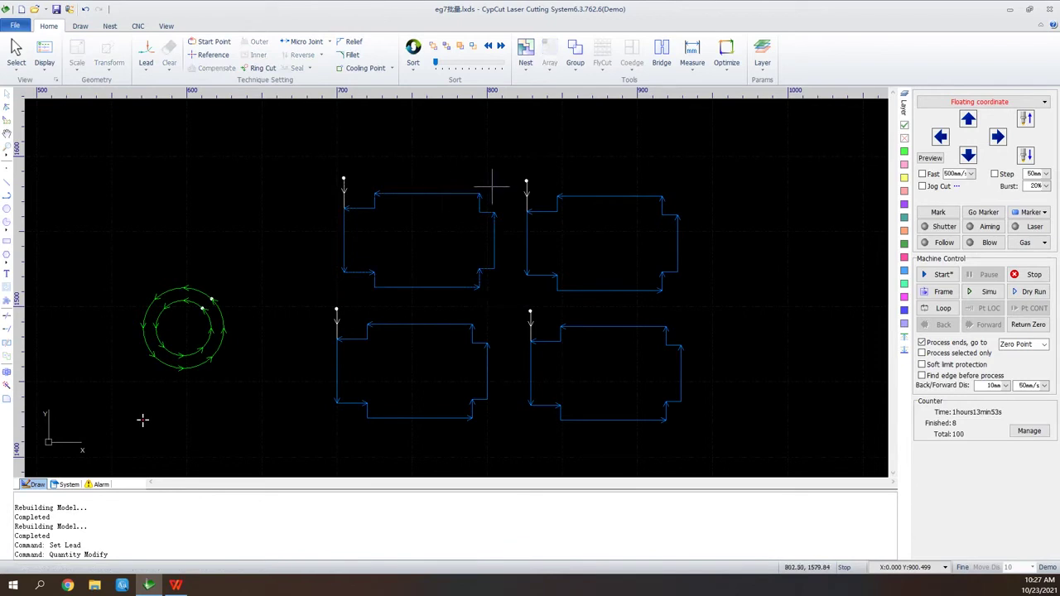
Select the upper-left notched outline with a crossing window over only its right part, and deselect it.
{"action": "left_click_drag", "start_coordinate": [495, 185], "coordinate": [420, 274]}
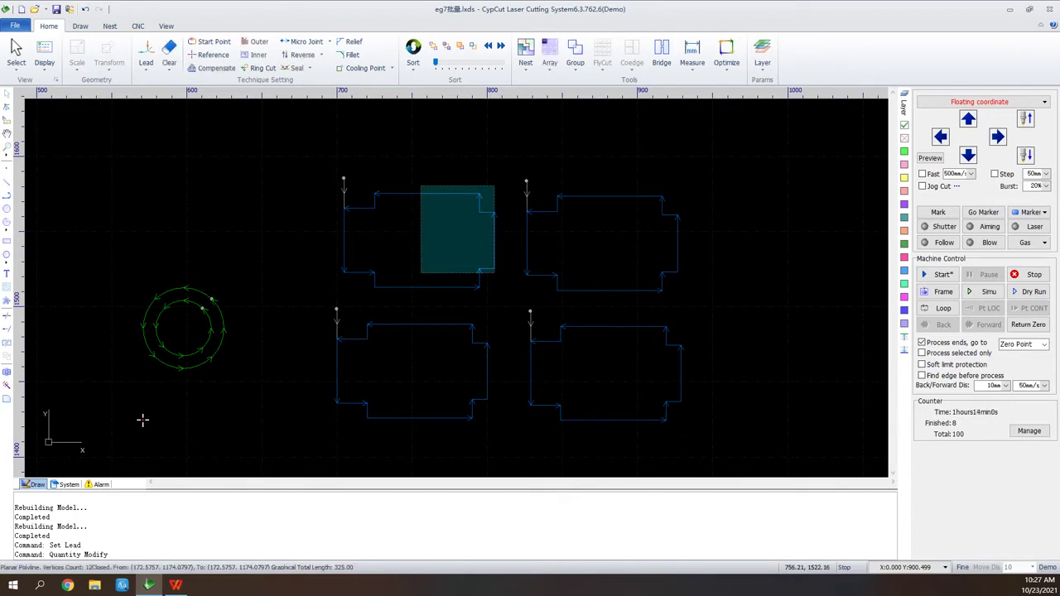
{"action": "left_click_drag", "start_coordinate": [421, 273], "coordinate": [421, 273]}
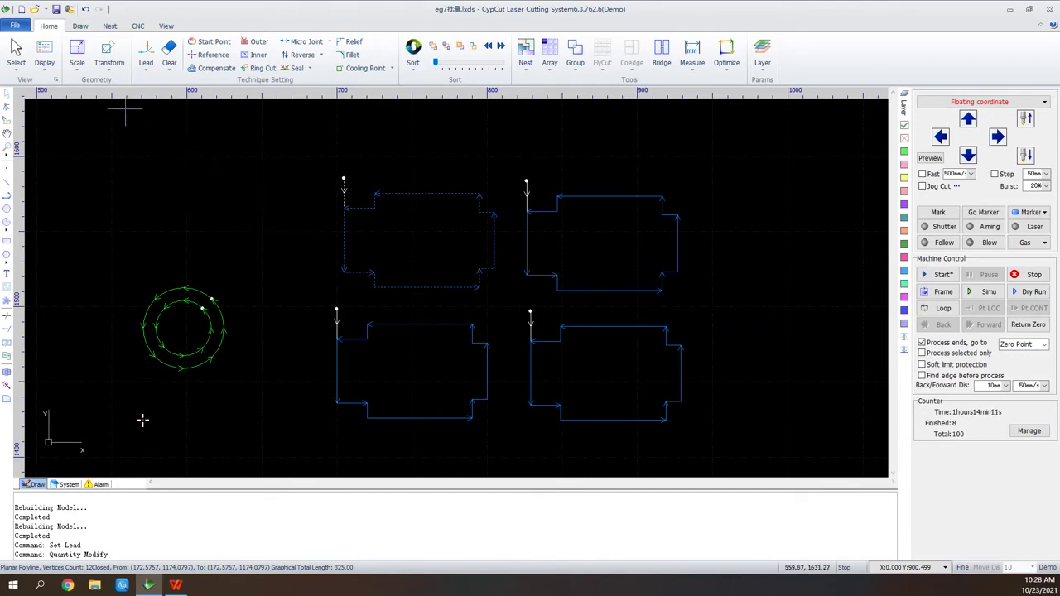
{"action": "left_click", "coordinate": [44, 60]}
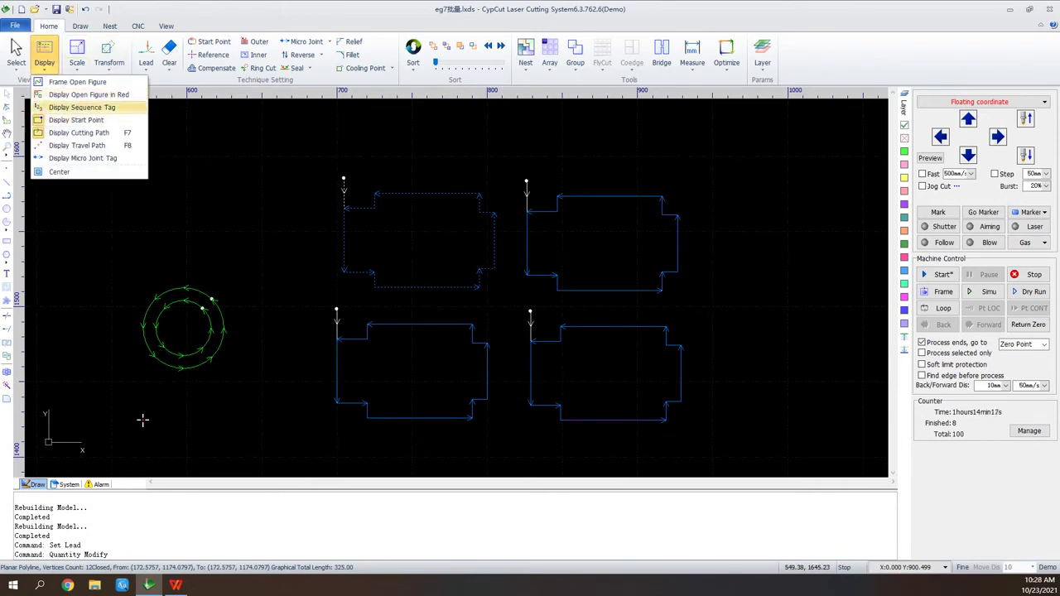
{"action": "left_click", "coordinate": [261, 227]}
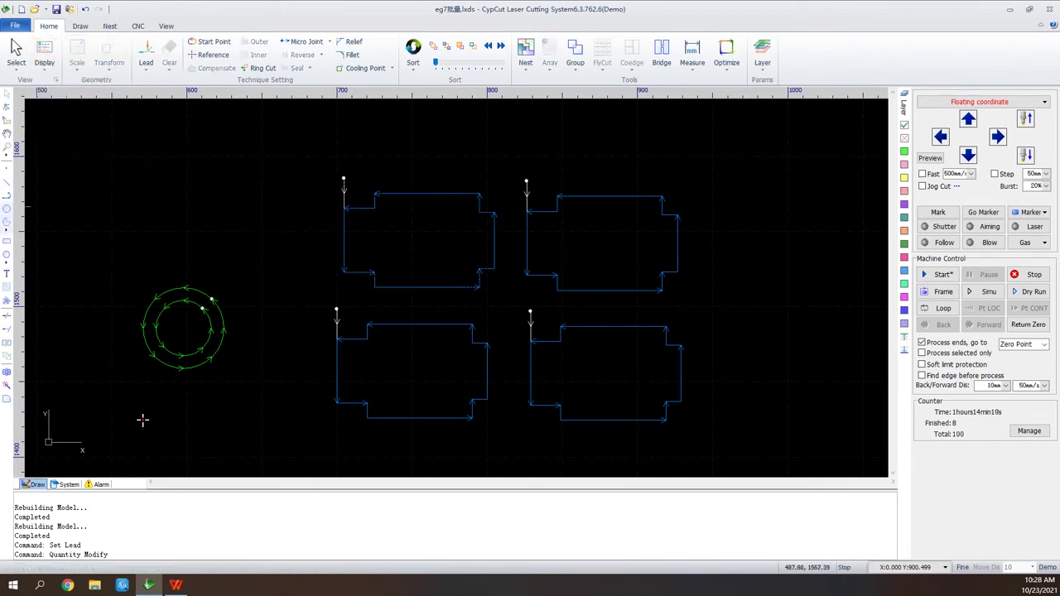
Draw an open four-segment polyline about 65 mm wide and 58 mm high above the two green circles.
{"action": "left_click", "coordinate": [6, 196]}
{"action": "left_click", "coordinate": [165, 149]}
{"action": "left_click", "coordinate": [262, 156]}
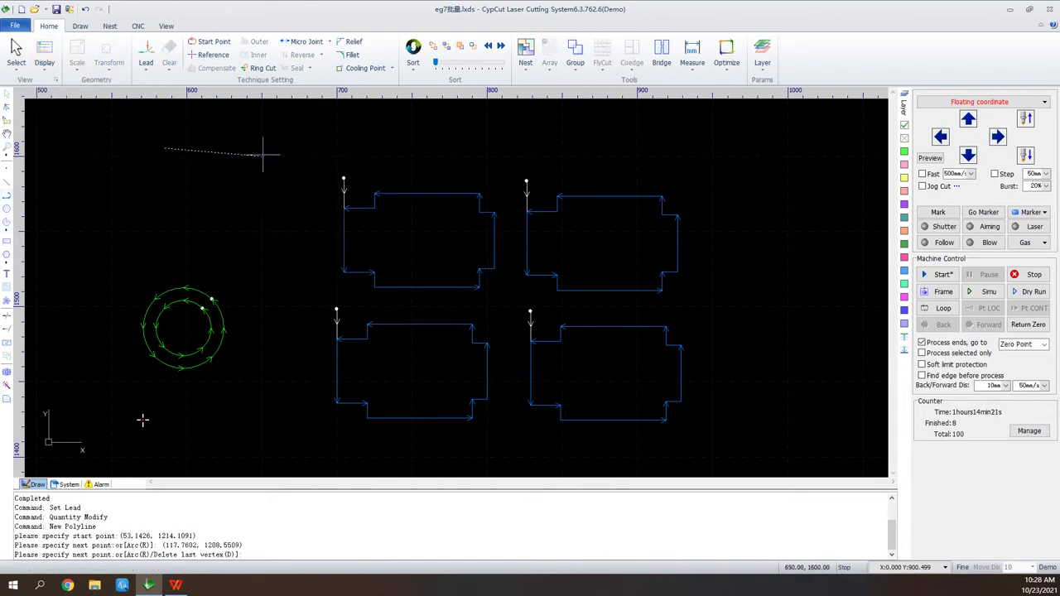
{"action": "left_click", "coordinate": [257, 235]}
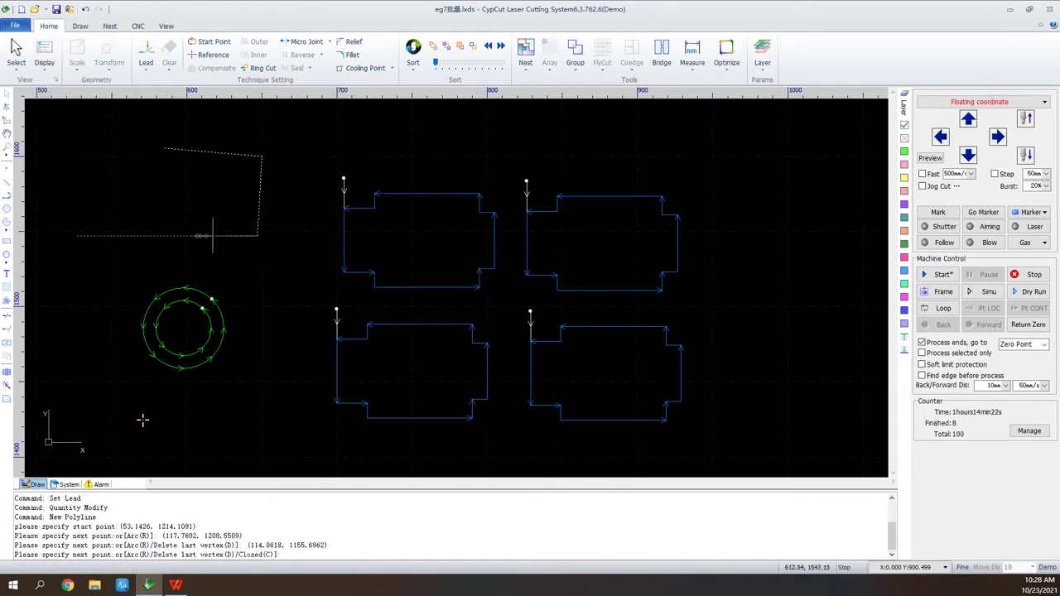
{"action": "left_click", "coordinate": [172, 222]}
{"action": "left_click", "coordinate": [174, 163]}
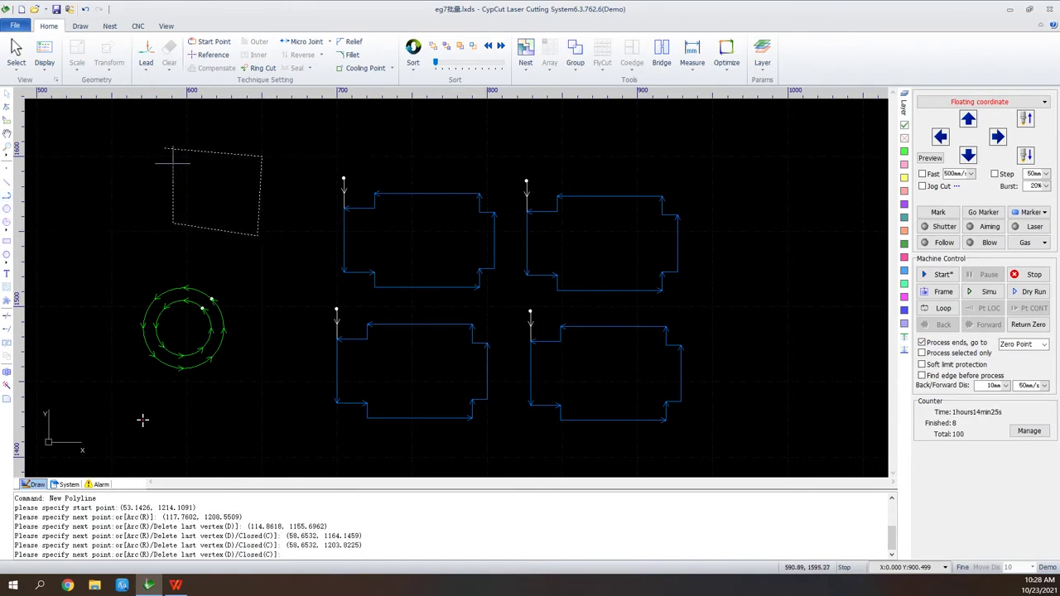
{"action": "right_click", "coordinate": [173, 163]}
{"action": "left_click", "coordinate": [222, 182]}
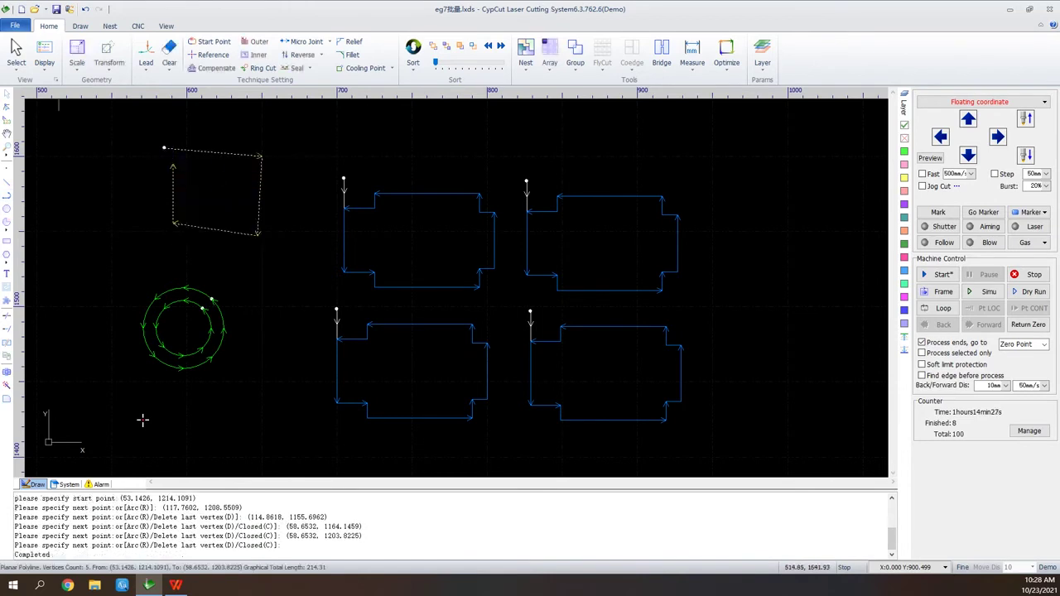
Turn on the red display of open figures, switch it back off, and deselect the polyline.
{"action": "left_click", "coordinate": [44, 56]}
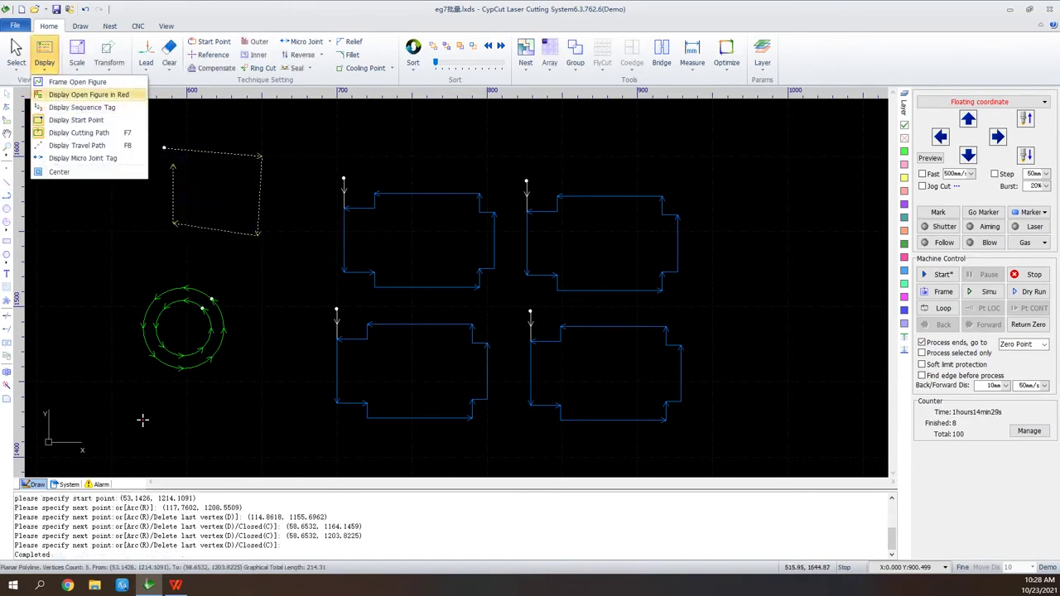
{"action": "left_click", "coordinate": [88, 94]}
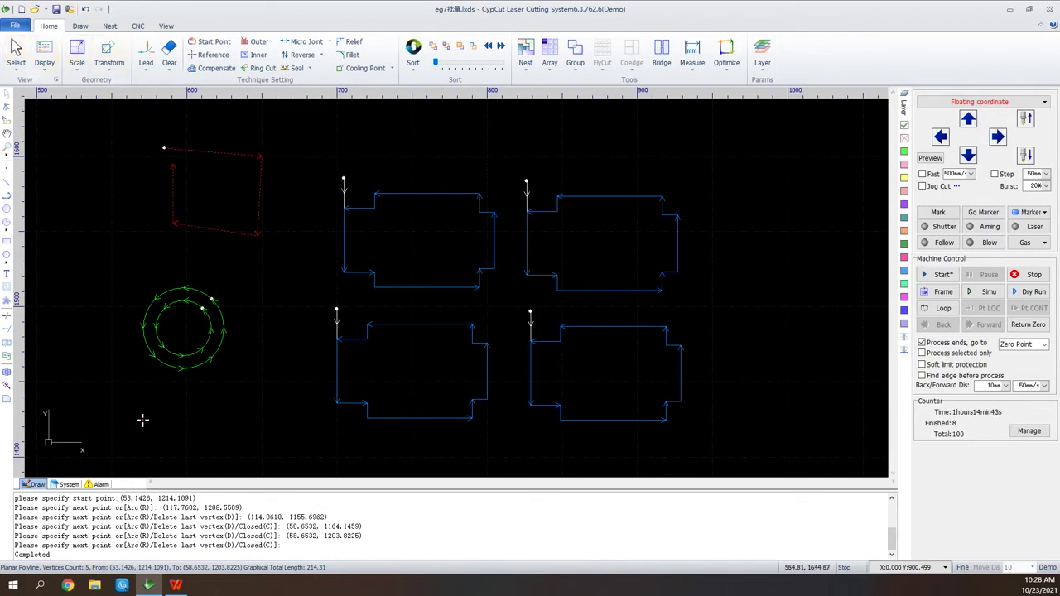
{"action": "left_click", "coordinate": [44, 59]}
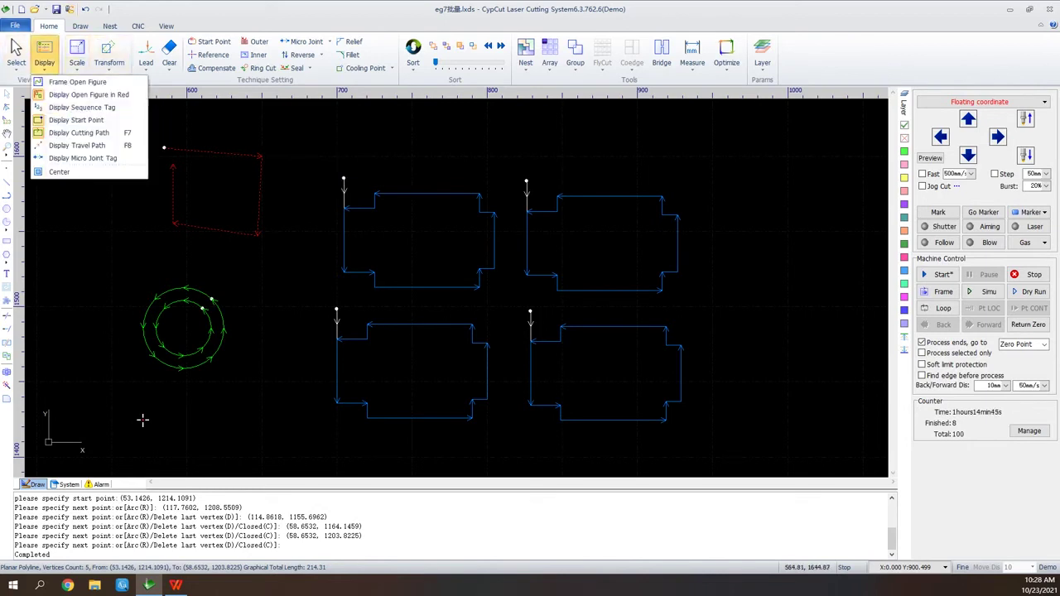
{"action": "left_click", "coordinate": [89, 94]}
{"action": "left_click", "coordinate": [44, 59]}
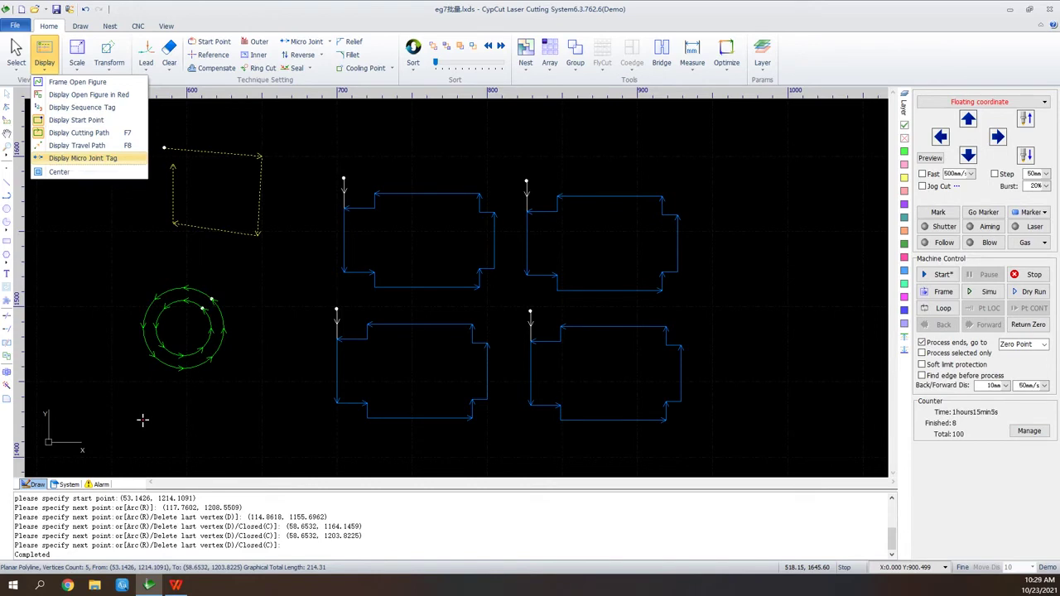
{"action": "left_click", "coordinate": [514, 149]}
Draw a rectangle about 19 mm wide and 11 mm high in the empty area right of the upper-right notched outline.
{"action": "scroll", "coordinate": [795, 212], "scroll_direction": "up", "scroll_amount": 5}
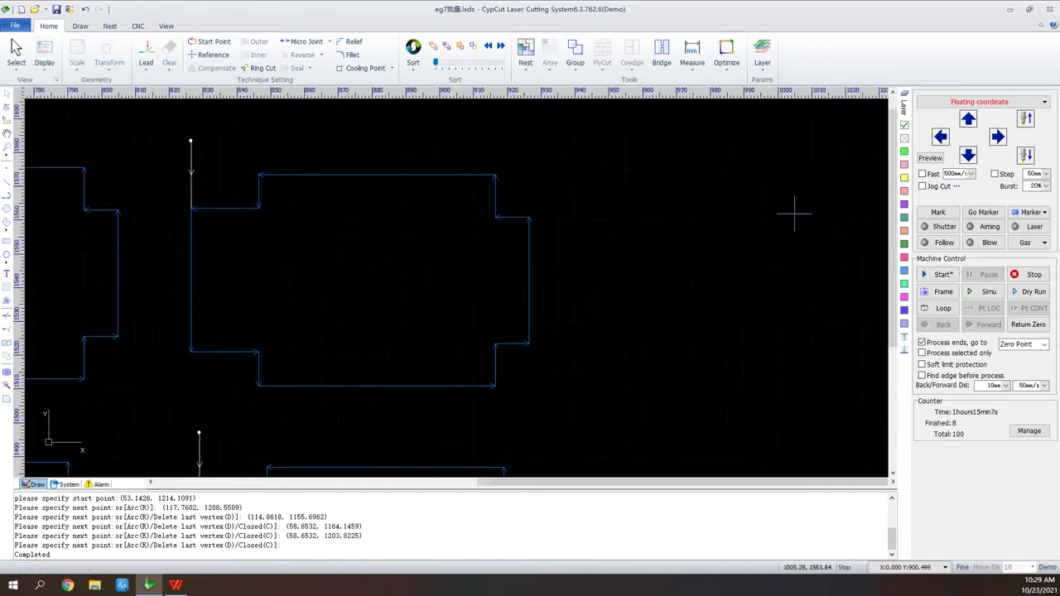
{"action": "left_click", "coordinate": [6, 241]}
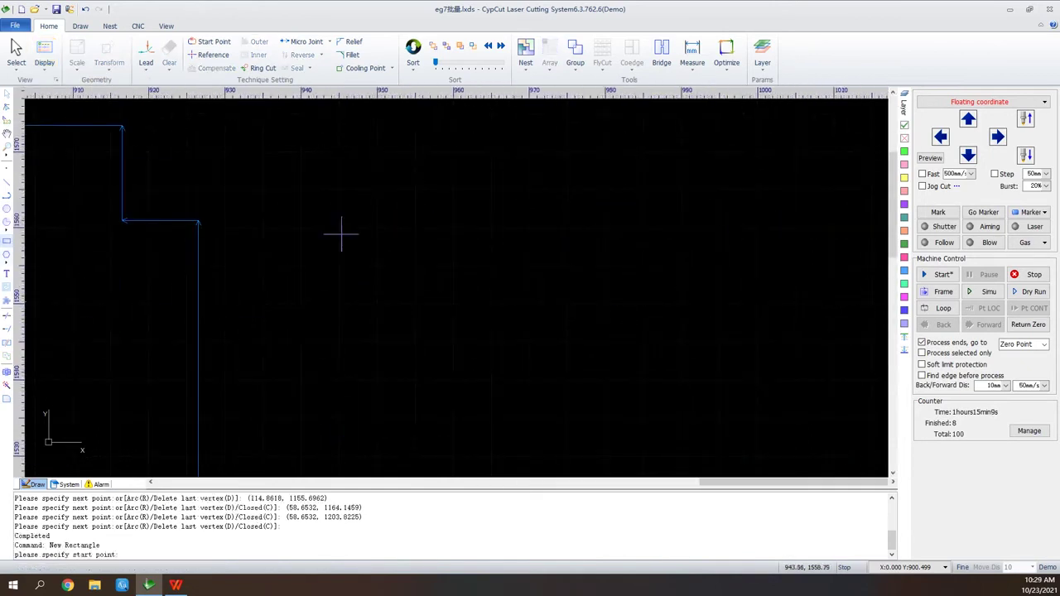
{"action": "left_click", "coordinate": [561, 239]}
{"action": "left_click", "coordinate": [705, 322]}
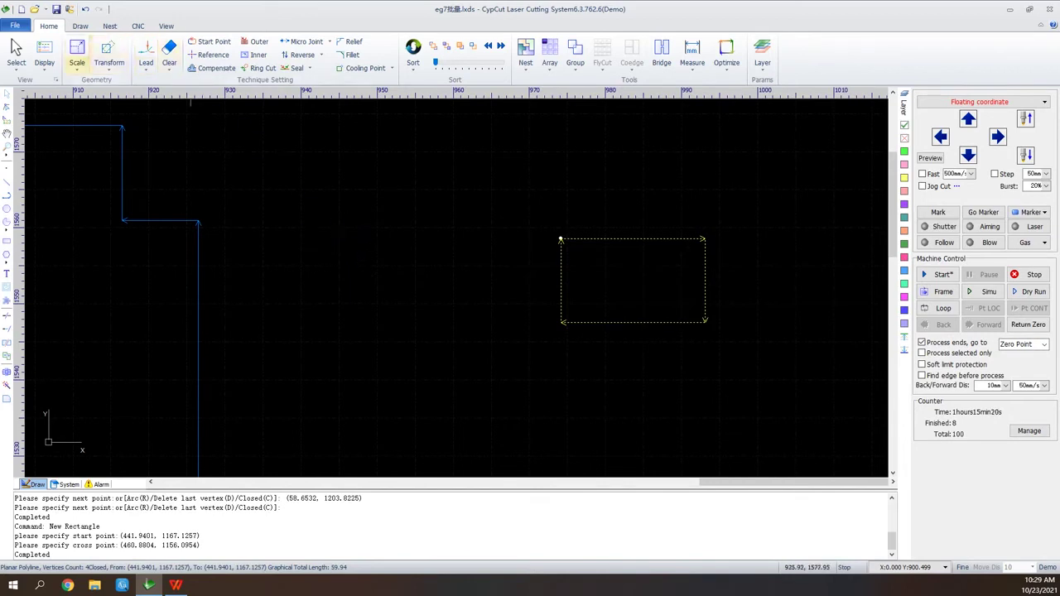
Resize the new rectangle to 50 mm wide and 70 mm high with the proportions unlocked and Top-Left as scale center.
{"action": "left_click", "coordinate": [77, 58]}
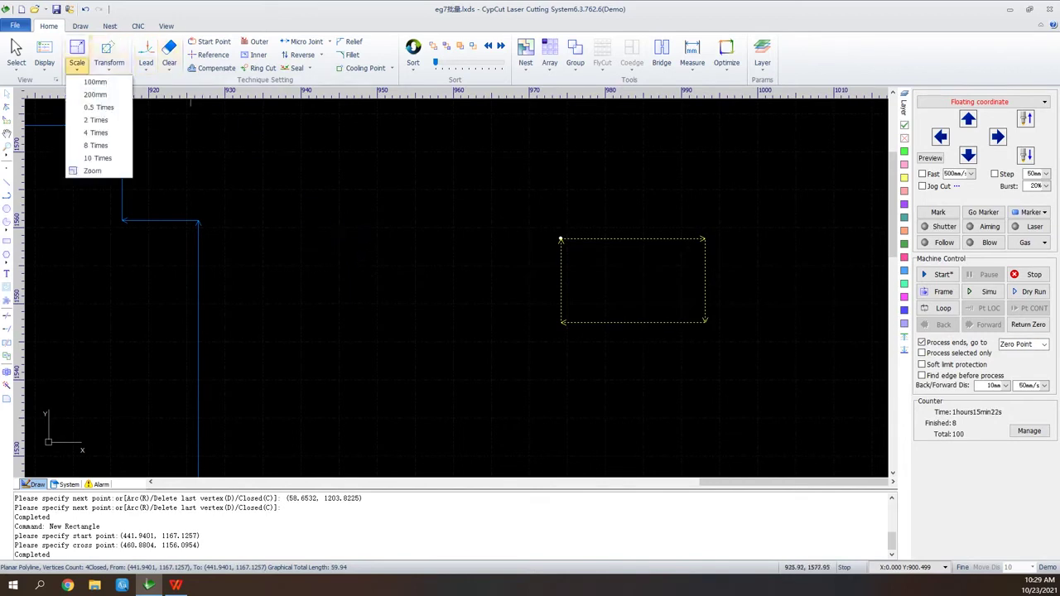
{"action": "left_click", "coordinate": [92, 170]}
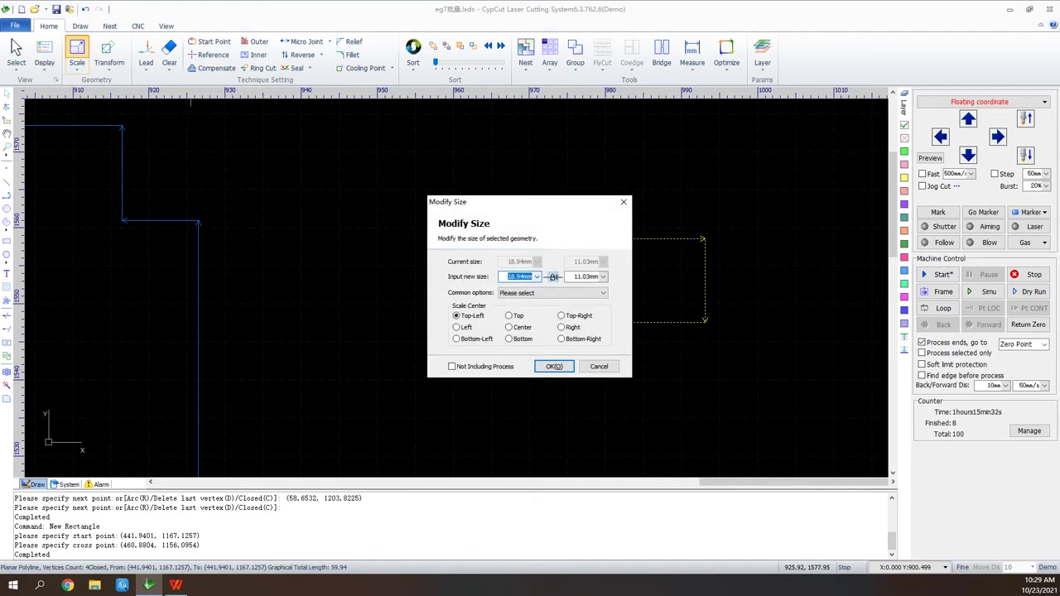
{"action": "left_click", "coordinate": [537, 276]}
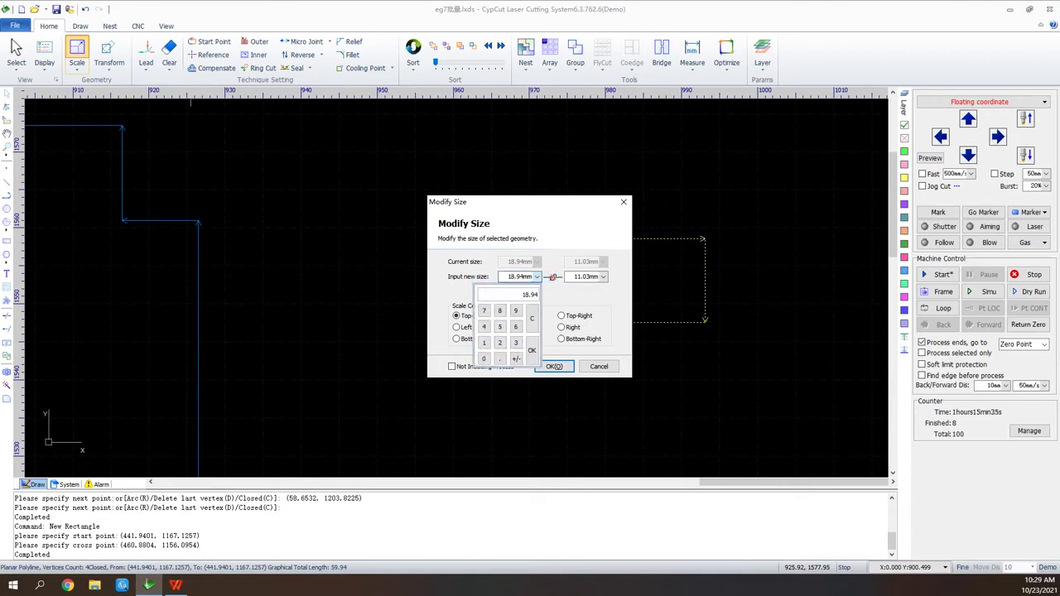
{"action": "type", "text": "50"}
{"action": "key", "text": "Return"}
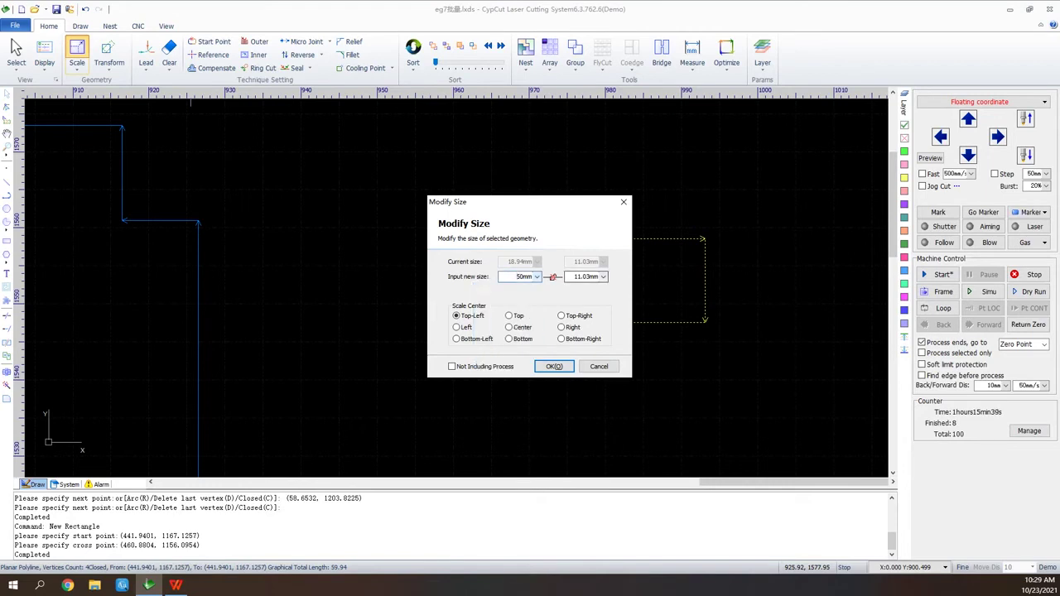
{"action": "left_click", "coordinate": [603, 276]}
{"action": "type", "text": "70"}
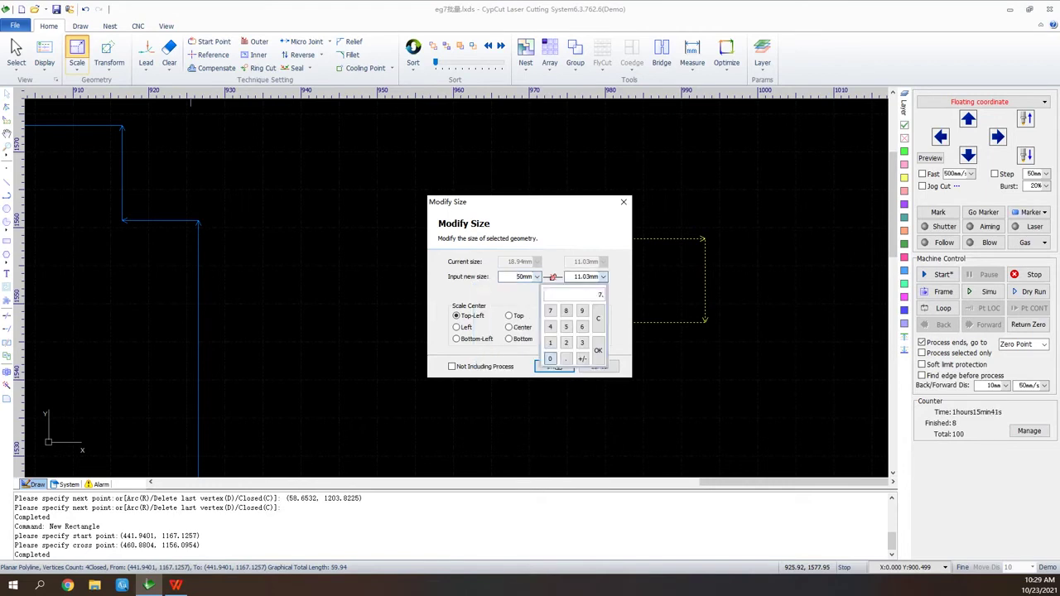
{"action": "key", "text": "Return"}
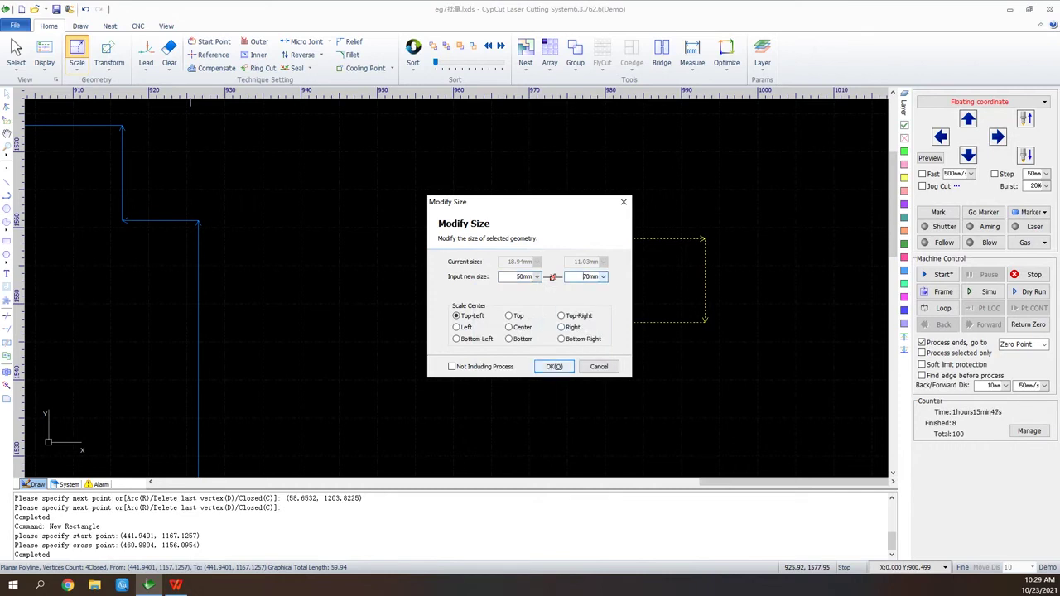
{"action": "left_click", "coordinate": [554, 366]}
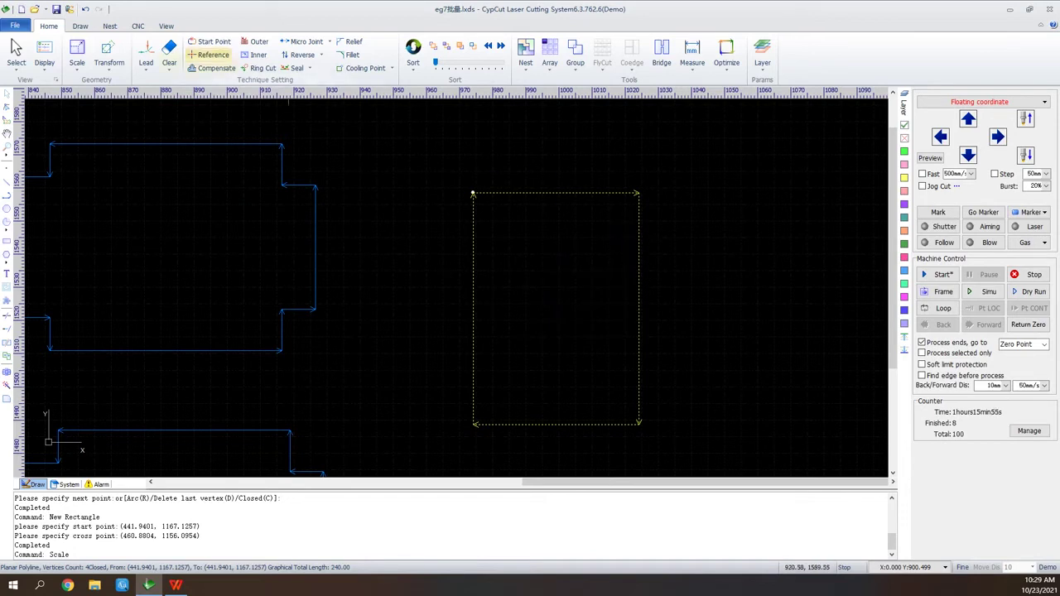
Scale the selected rectangle by 2 times and back by 0.5 times.
{"action": "left_click", "coordinate": [77, 67]}
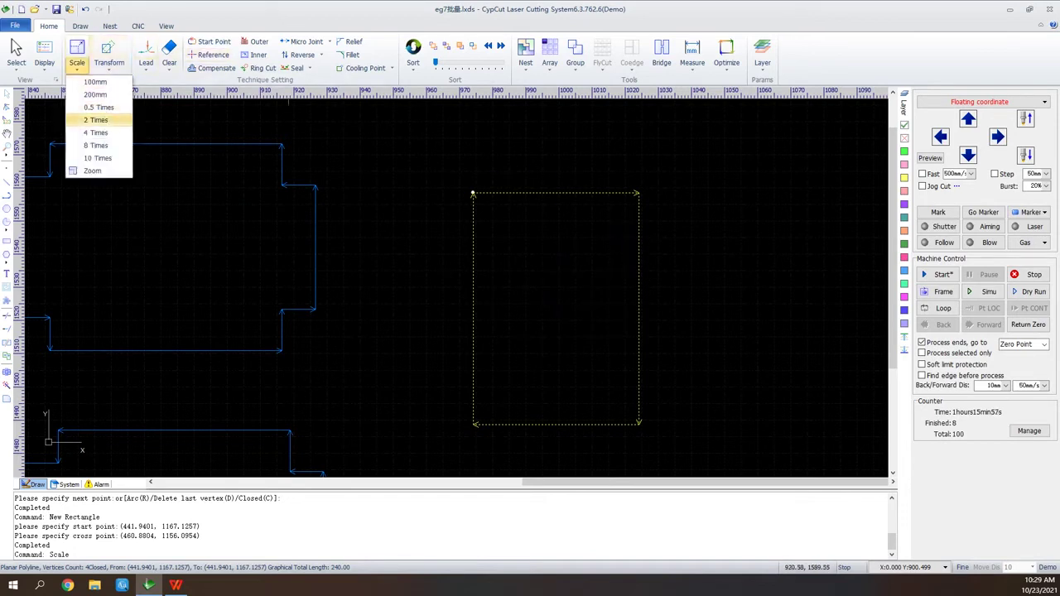
{"action": "left_click", "coordinate": [95, 120]}
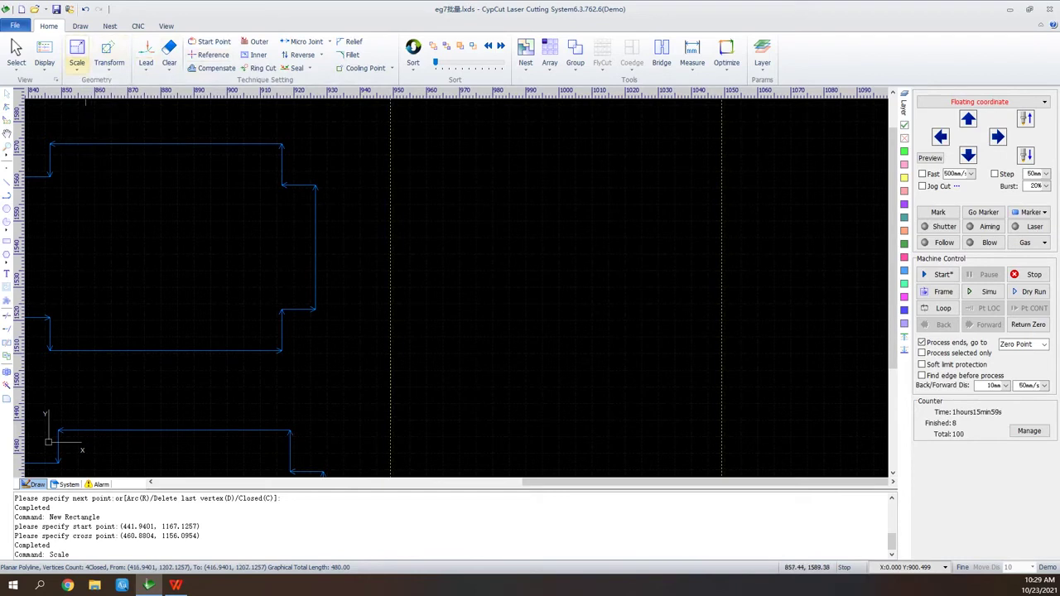
{"action": "left_click", "coordinate": [77, 67]}
{"action": "left_click", "coordinate": [98, 107]}
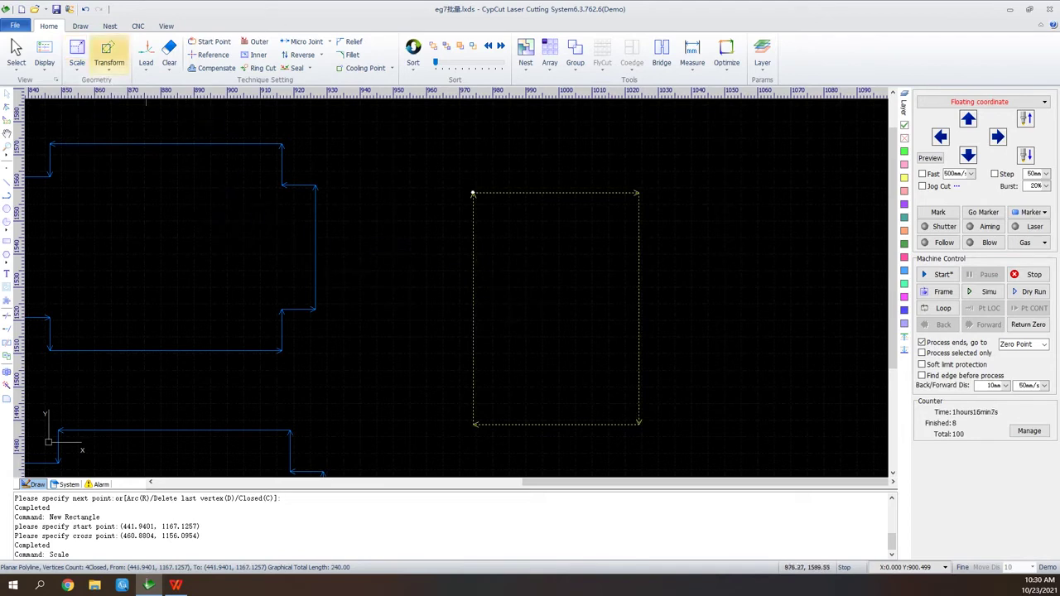
{"action": "left_click", "coordinate": [109, 55]}
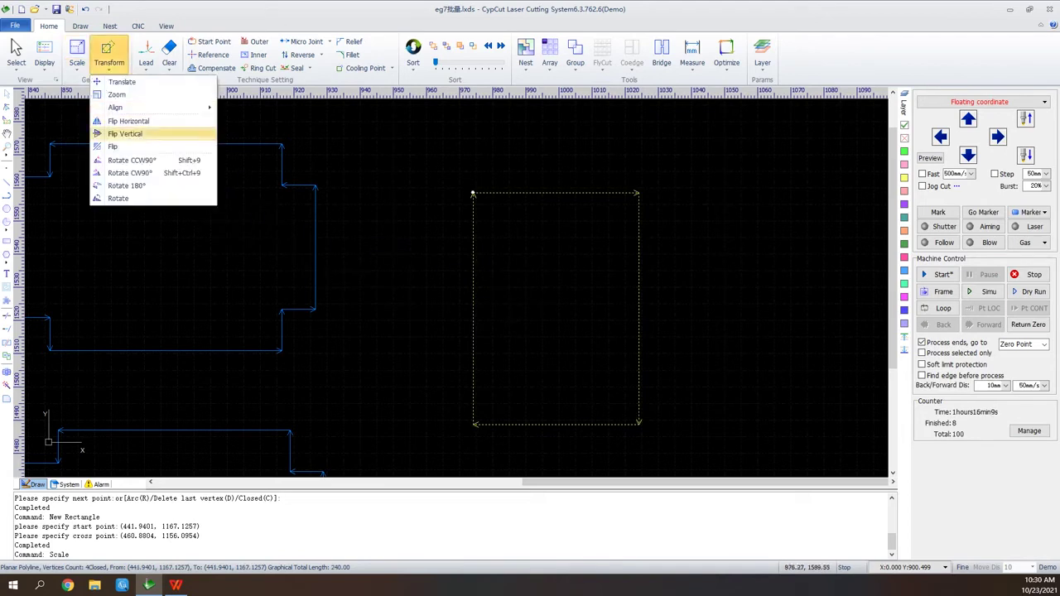
{"action": "mouse_move", "coordinate": [132, 107]}
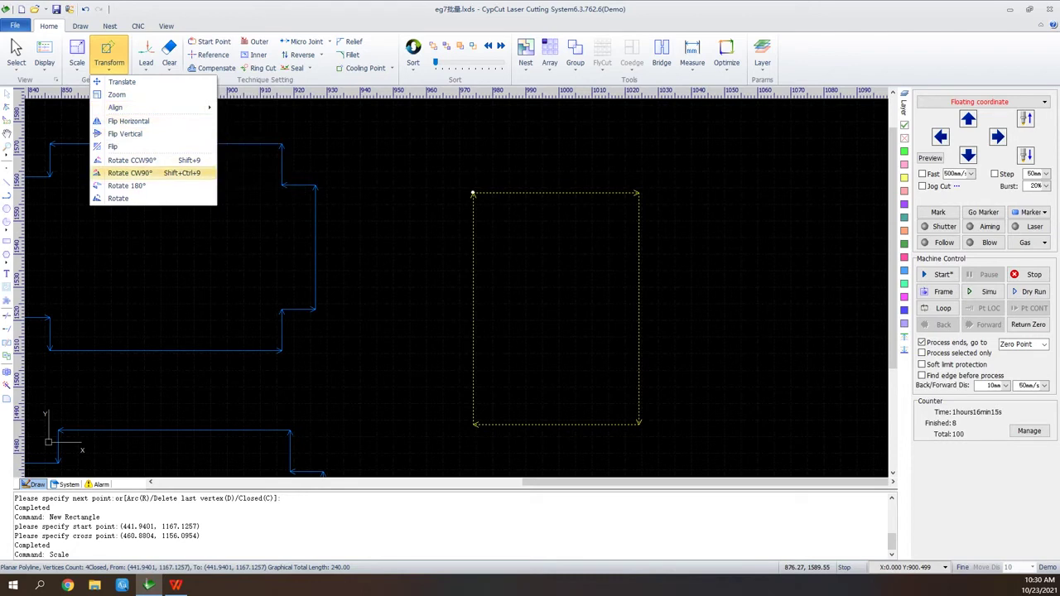
{"action": "left_click", "coordinate": [396, 232]}
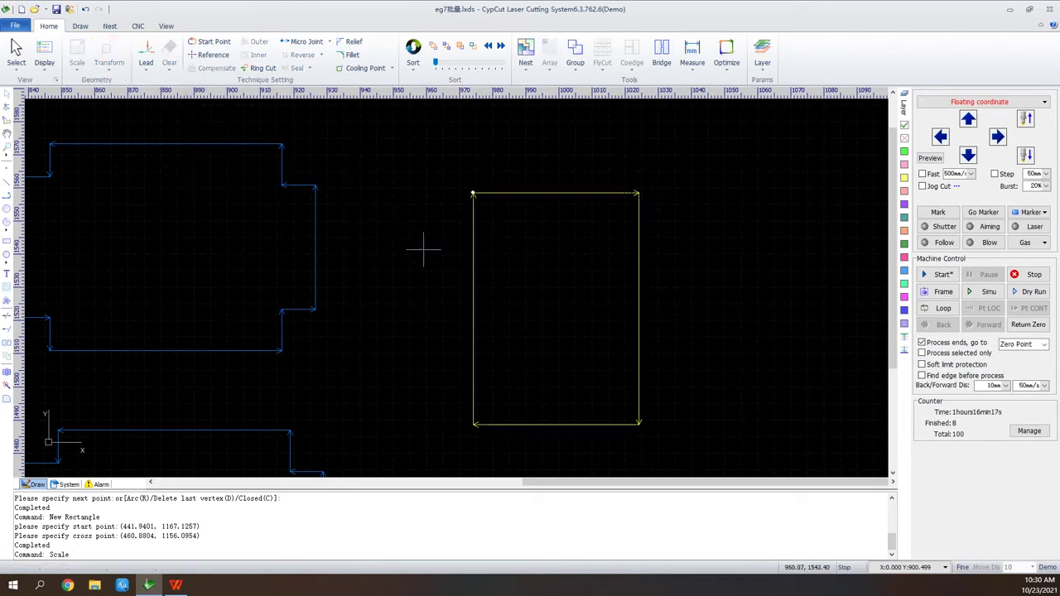
Draw a rectangle about 75 mm wide and 9 mm high across the lower part of the 50 by 70 mm rectangle.
{"action": "left_click", "coordinate": [7, 241]}
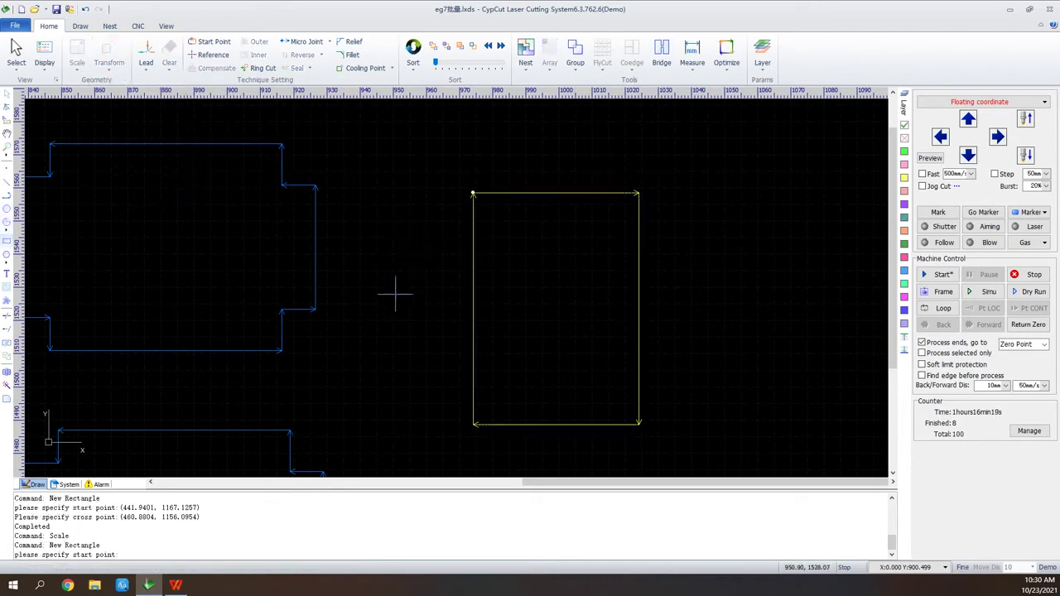
{"action": "left_click", "coordinate": [442, 357]}
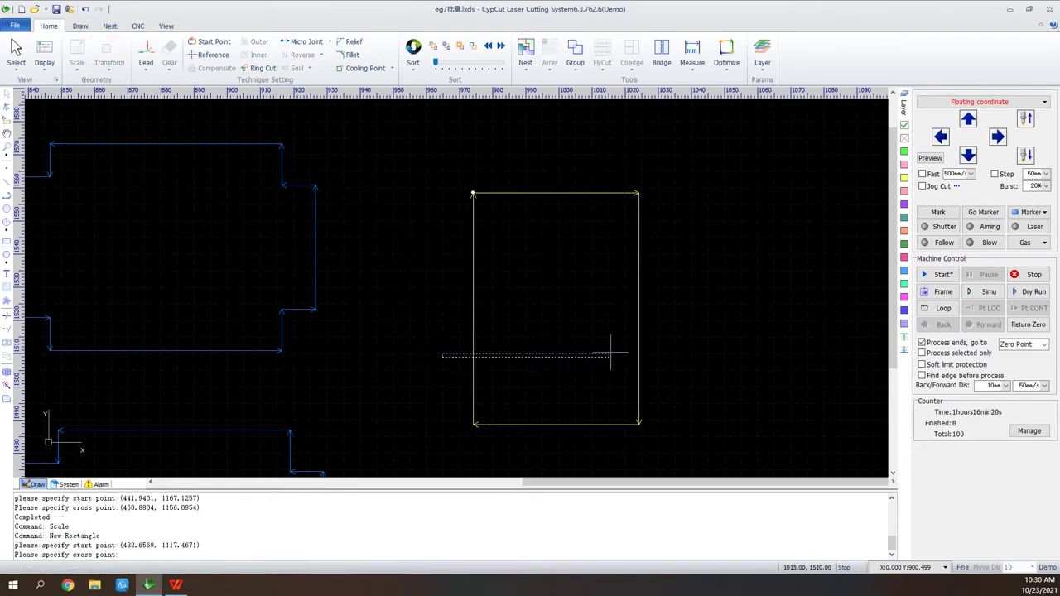
{"action": "left_click", "coordinate": [691, 387]}
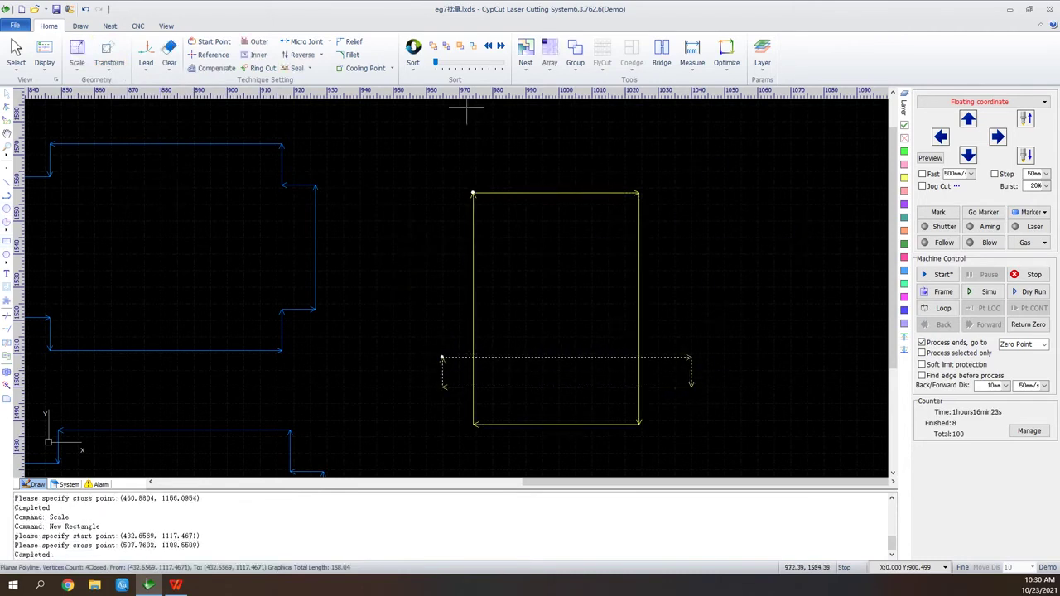
Select both overlapping rectangles and left-align them.
{"action": "left_click_drag", "start_coordinate": [690, 162], "coordinate": [414, 463]}
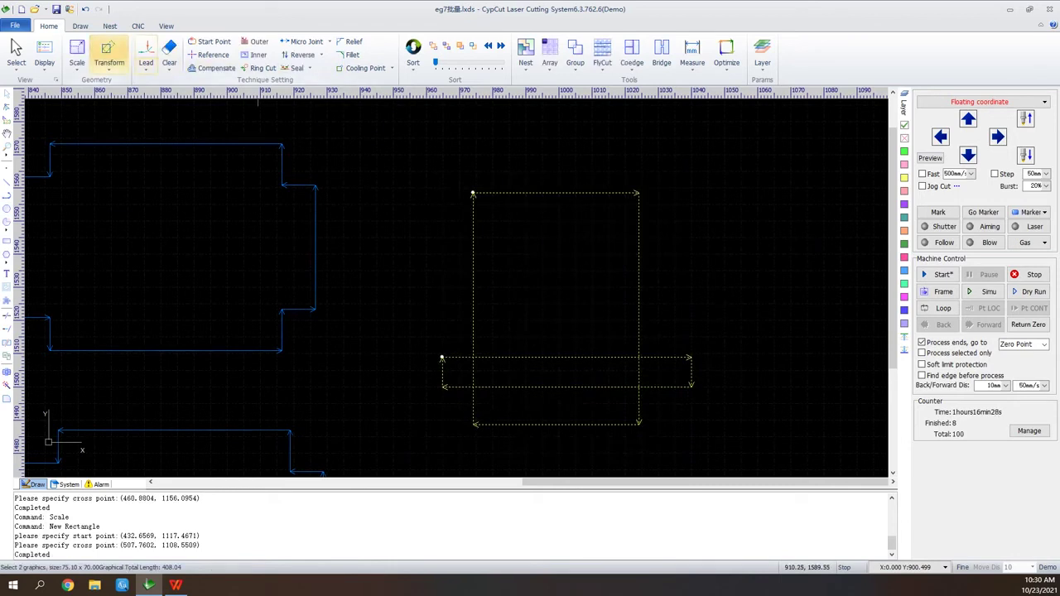
{"action": "left_click", "coordinate": [109, 60]}
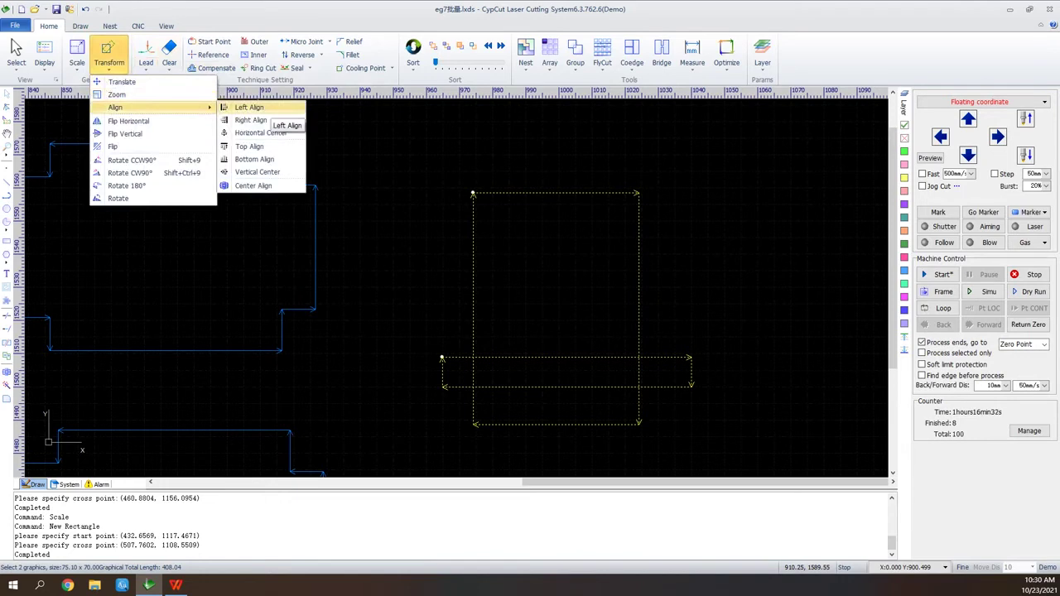
{"action": "left_click", "coordinate": [253, 107]}
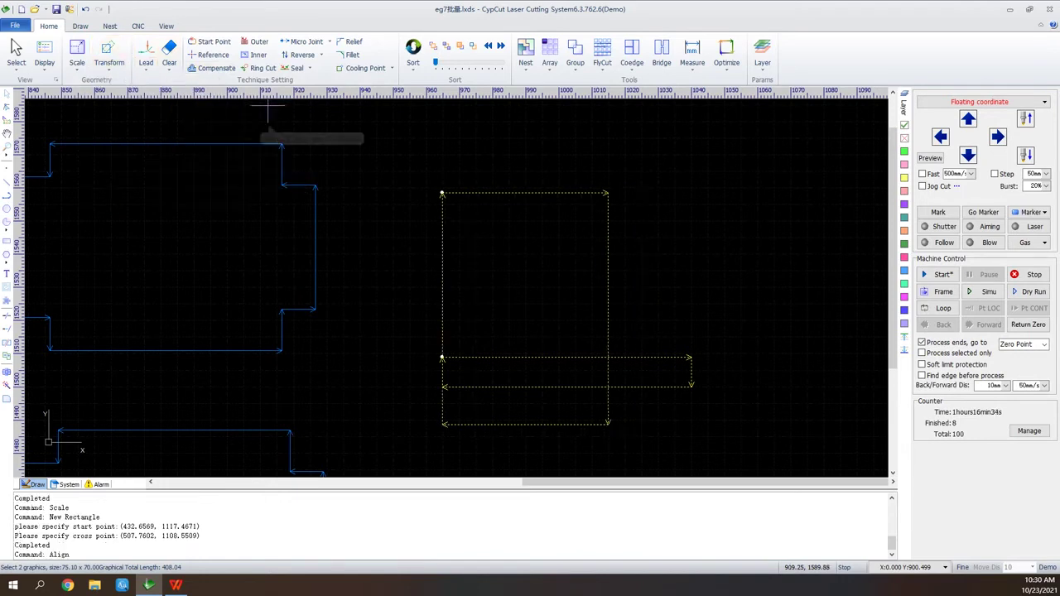
Flip the two selected rectangles vertically and rotate them 90° counterclockwise.
{"action": "left_click", "coordinate": [77, 67]}
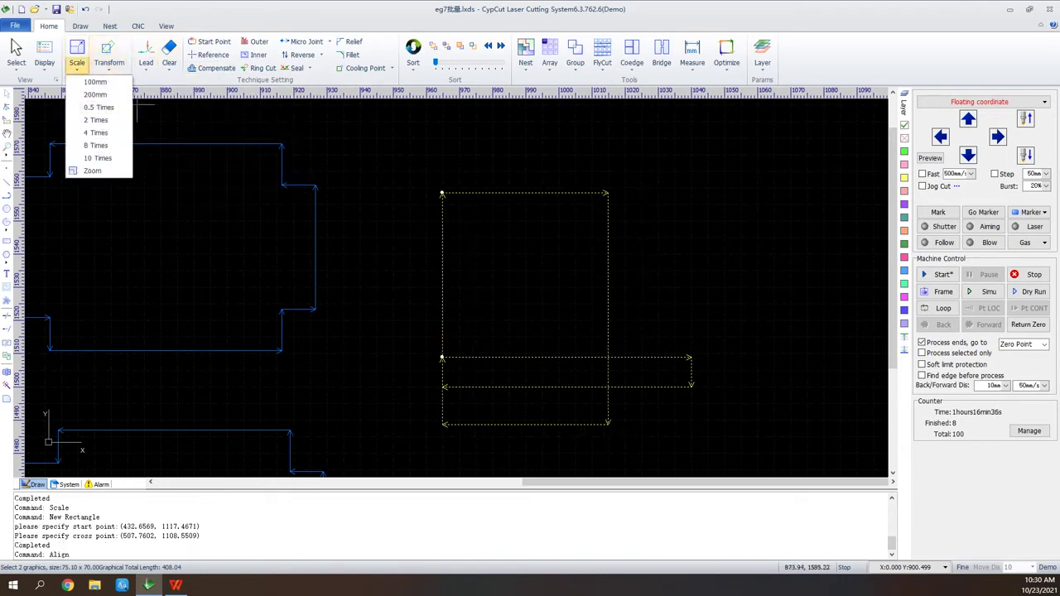
{"action": "left_click", "coordinate": [110, 63]}
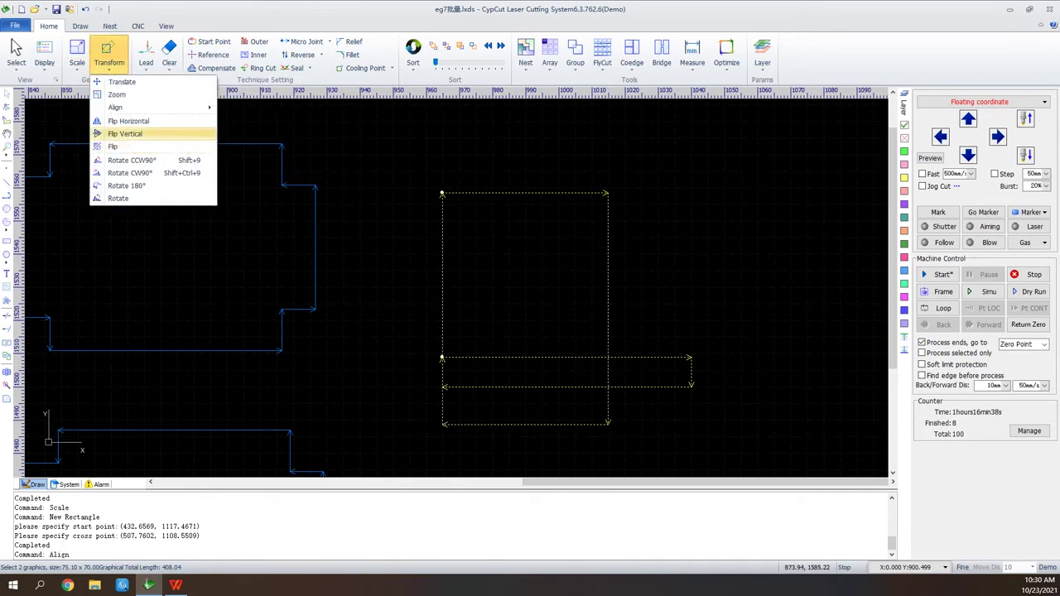
{"action": "left_click", "coordinate": [124, 133]}
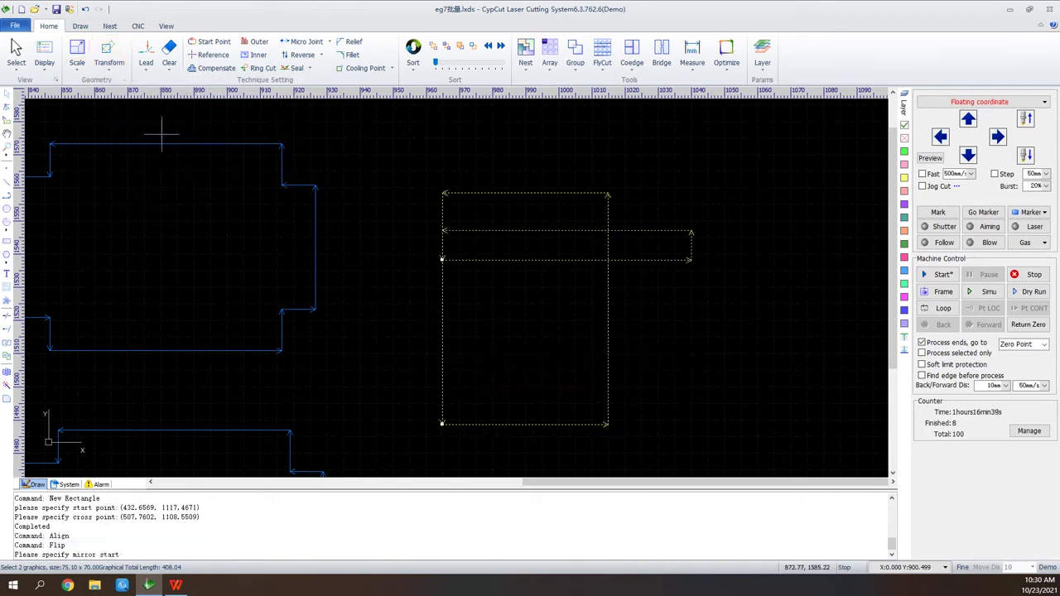
{"action": "left_click", "coordinate": [109, 63]}
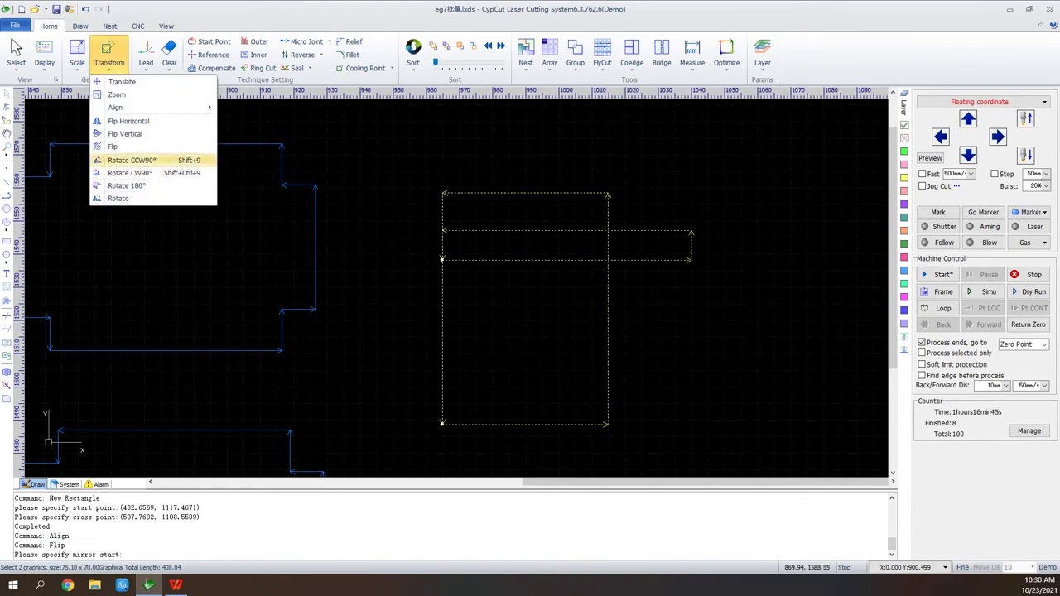
{"action": "left_click", "coordinate": [130, 159]}
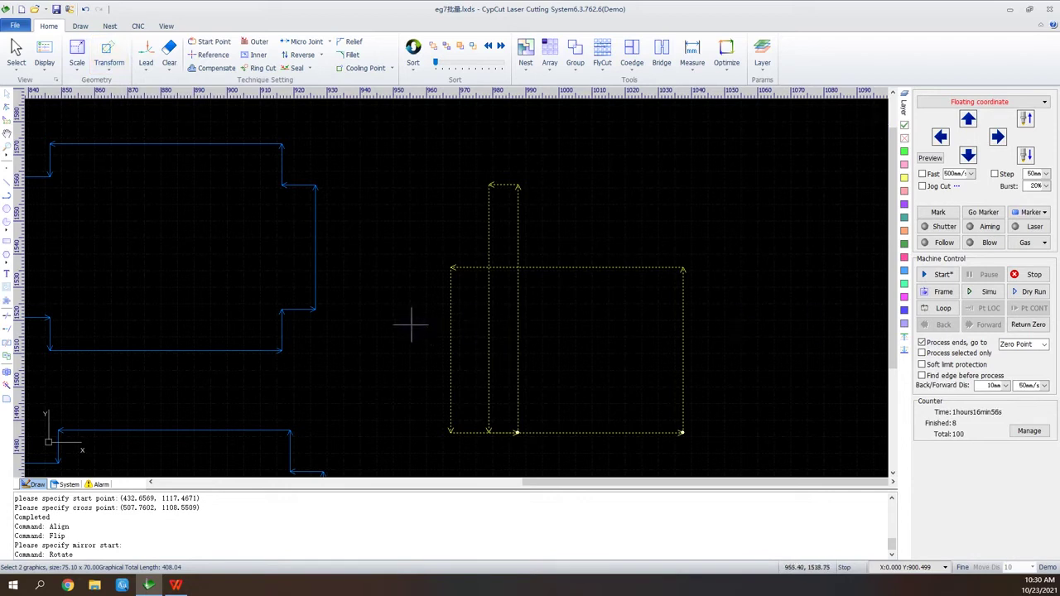
Apply a 20 mm line lead-in at 90° with no lead-out to the upper-left notched outline, introduced from the part tip.
{"action": "scroll", "coordinate": [544, 333], "scroll_direction": "down", "scroll_amount": 3}
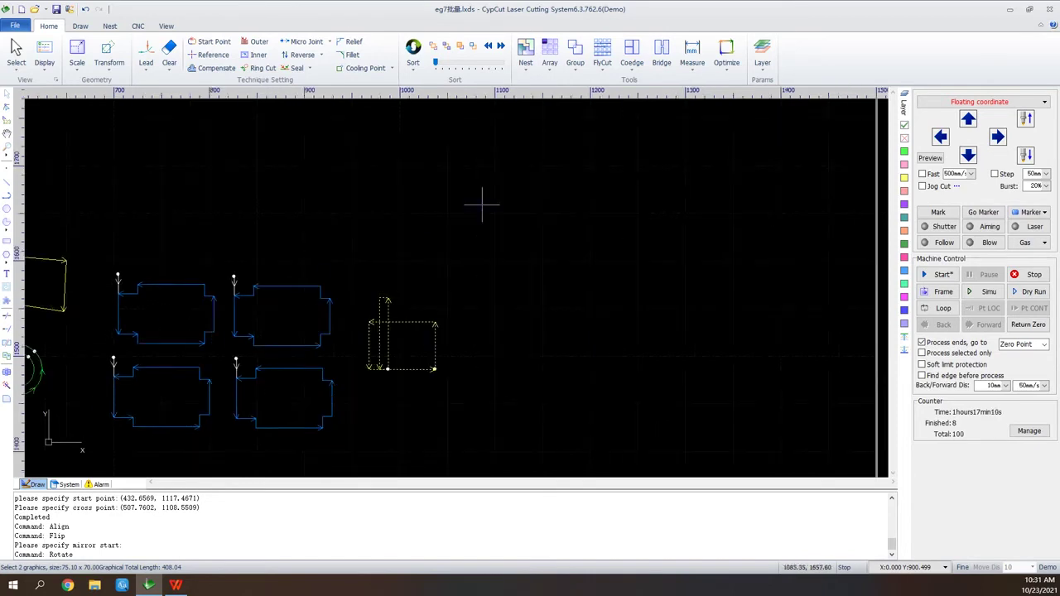
{"action": "scroll", "coordinate": [101, 417], "scroll_direction": "up", "scroll_amount": 2}
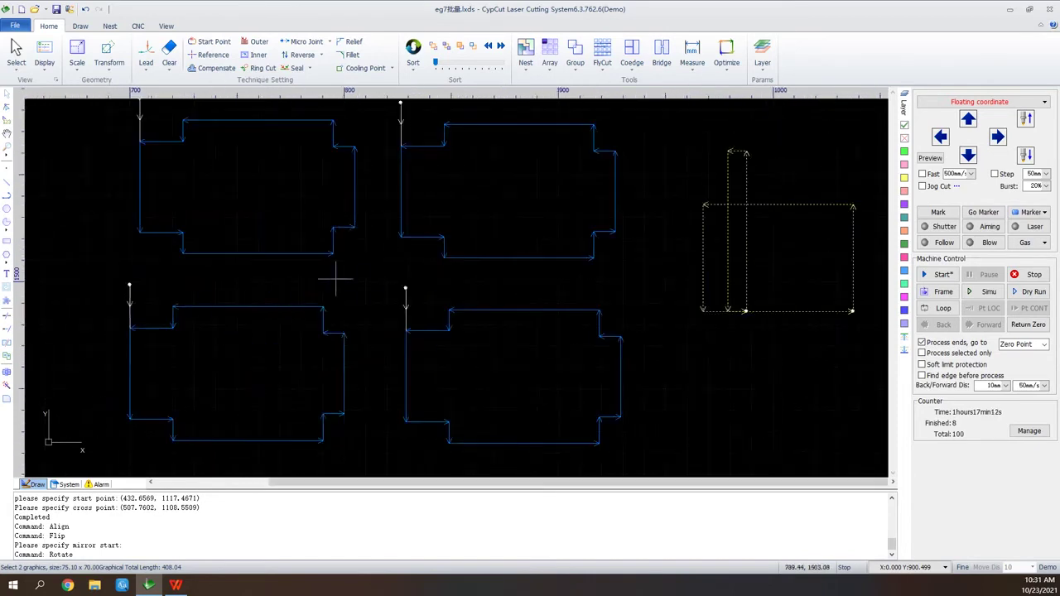
{"action": "left_click", "coordinate": [6, 135]}
{"action": "left_click_drag", "start_coordinate": [115, 210], "coordinate": [242, 300]}
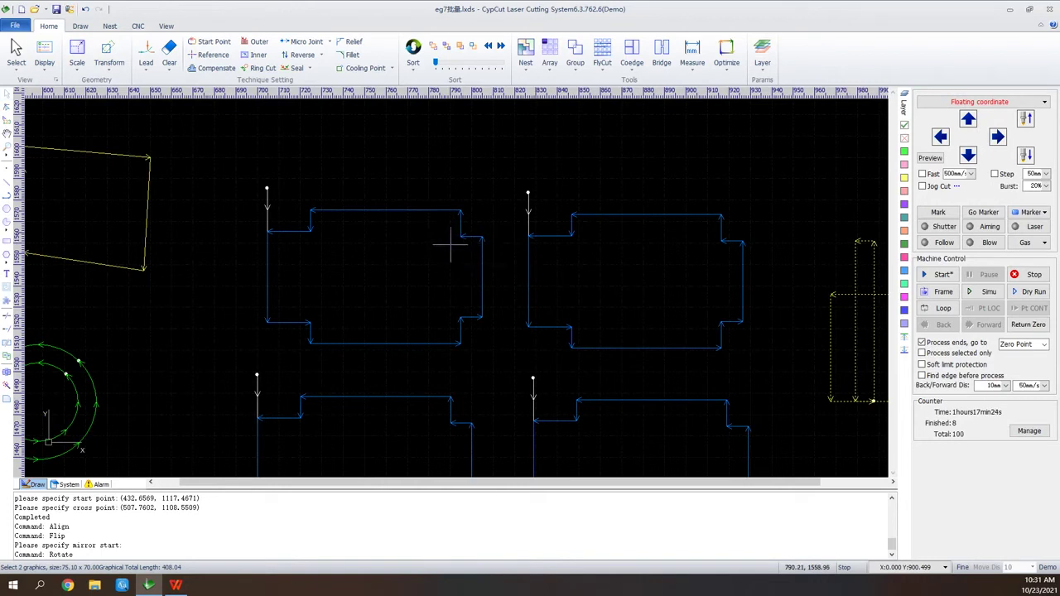
{"action": "left_click_drag", "start_coordinate": [487, 219], "coordinate": [444, 256]}
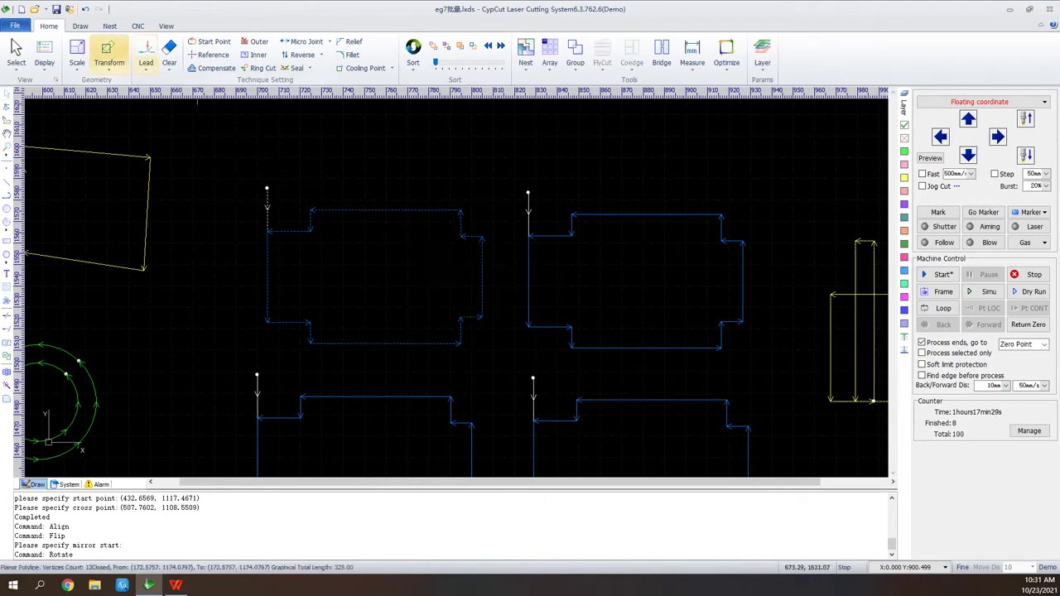
{"action": "left_click", "coordinate": [146, 52]}
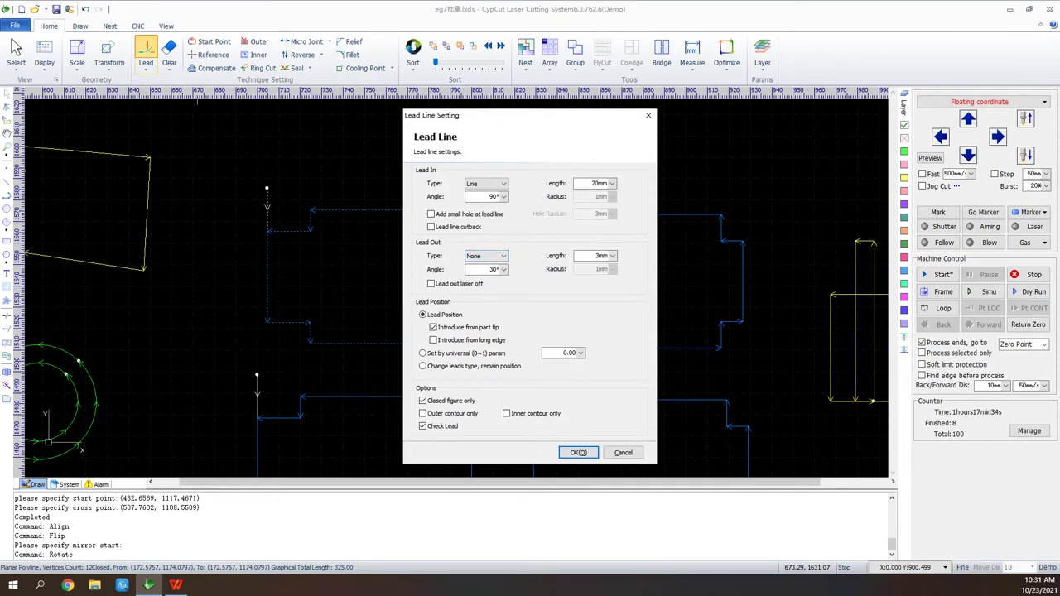
{"action": "left_click", "coordinate": [486, 183]}
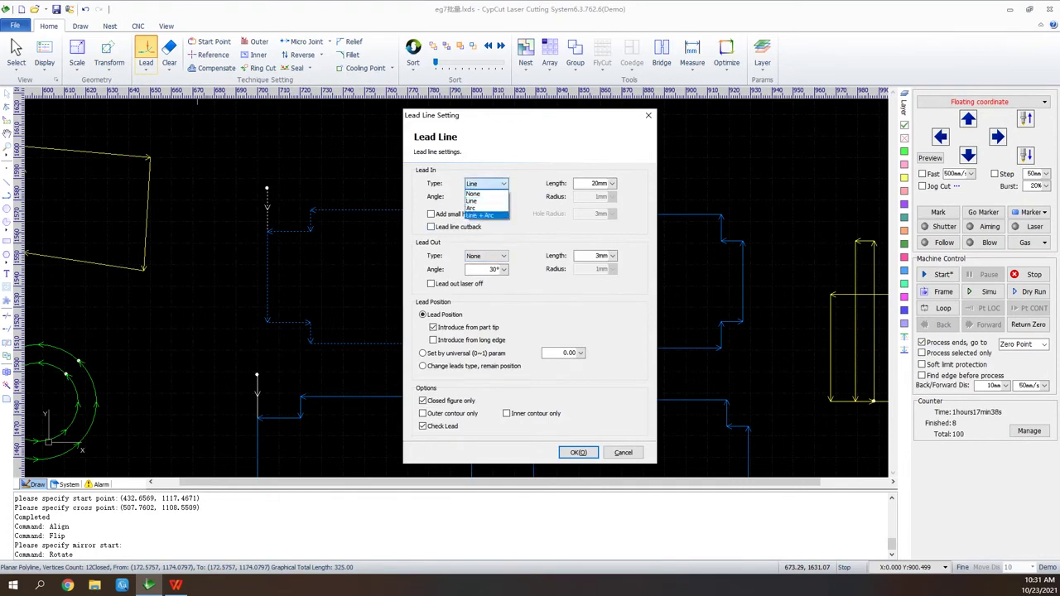
{"action": "left_click", "coordinate": [473, 201]}
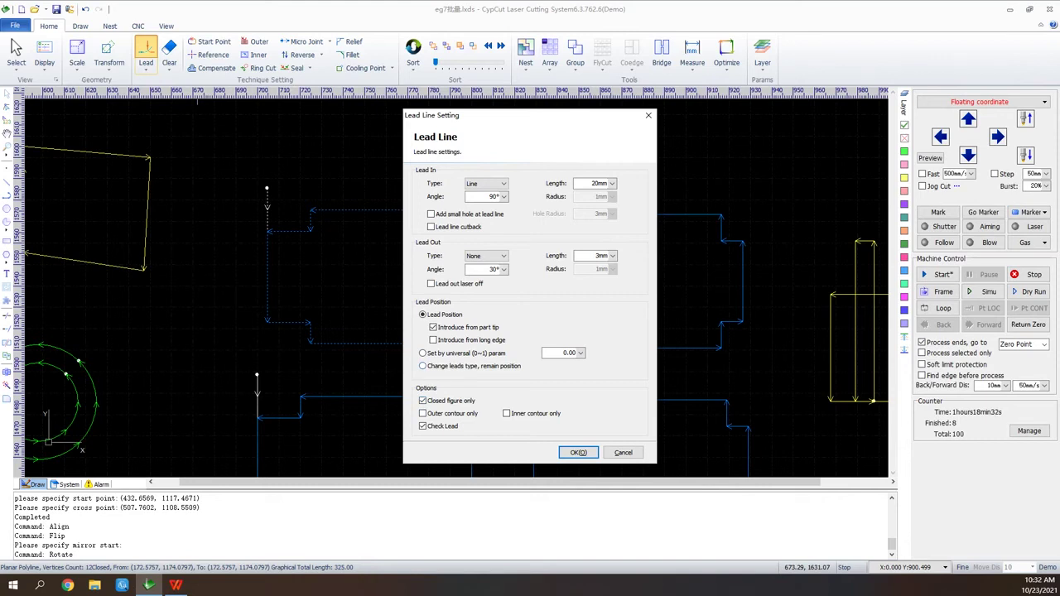
{"action": "left_click", "coordinate": [578, 452]}
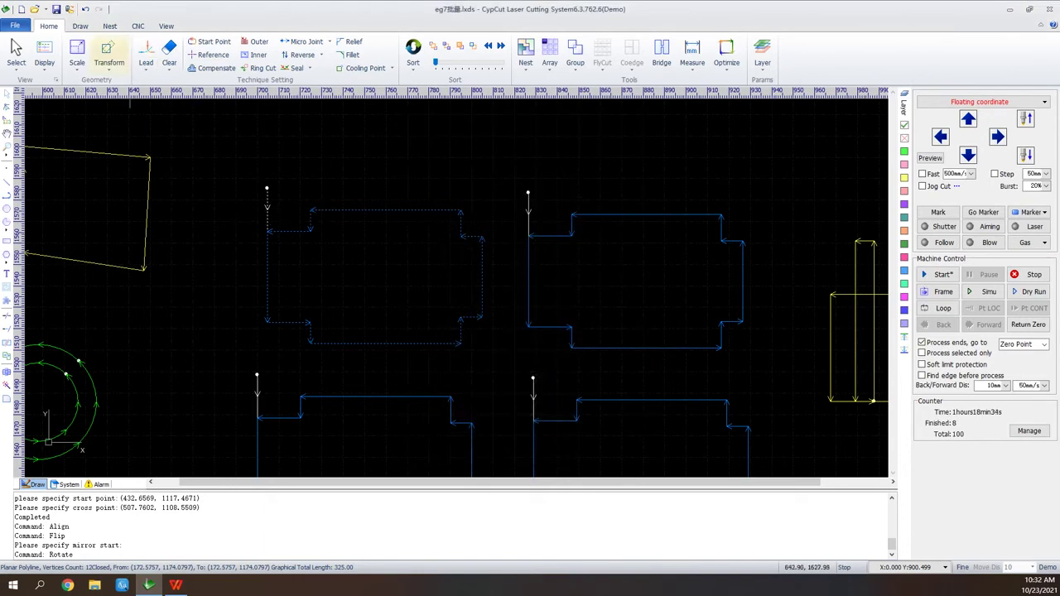
Clear the lead line from the selected upper-left notched outline.
{"action": "left_click", "coordinate": [145, 68]}
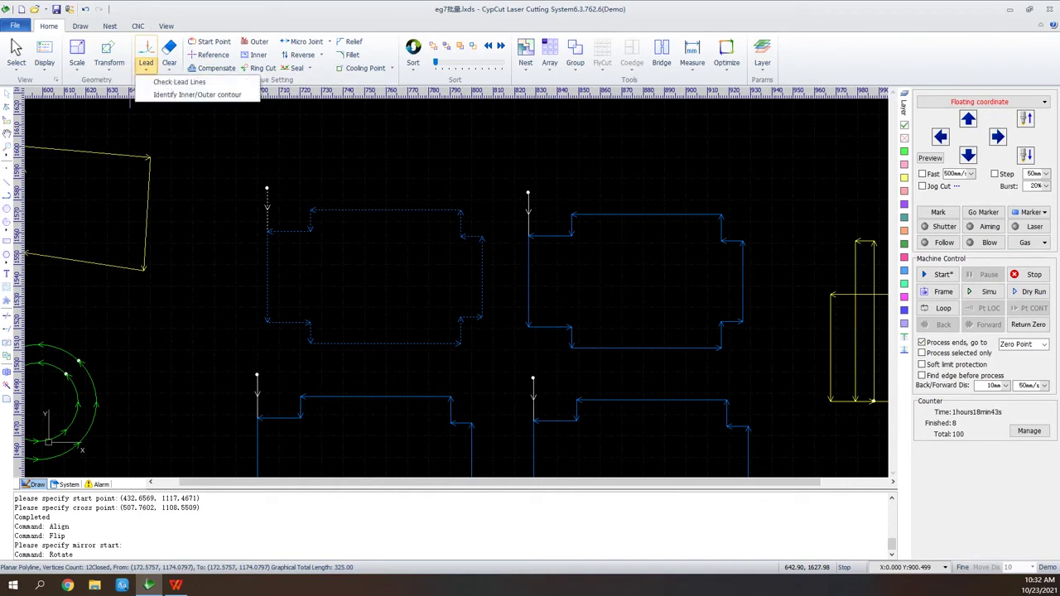
{"action": "left_click", "coordinate": [169, 54]}
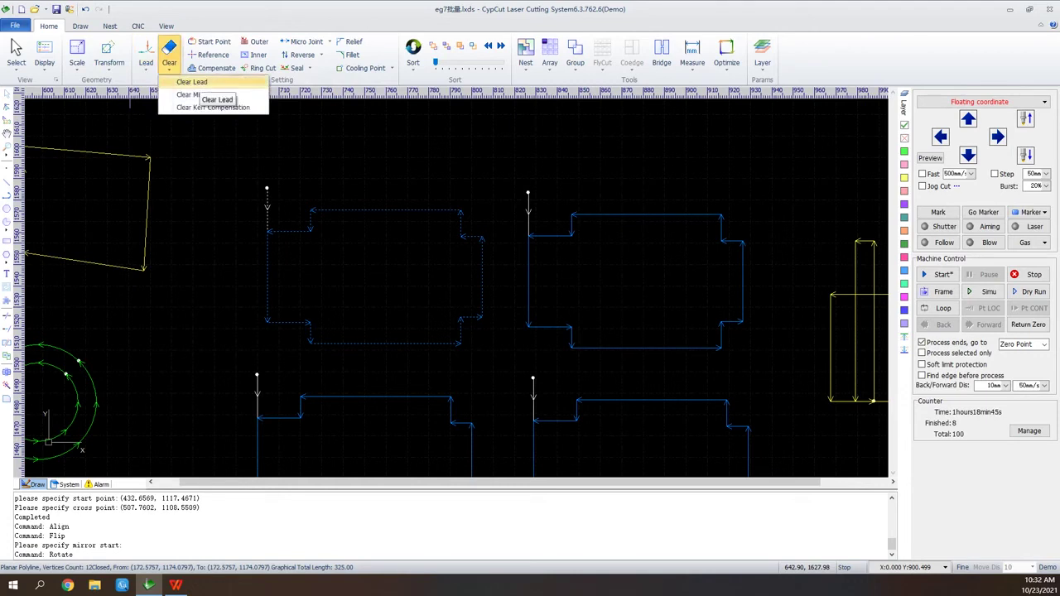
{"action": "left_click", "coordinate": [195, 82]}
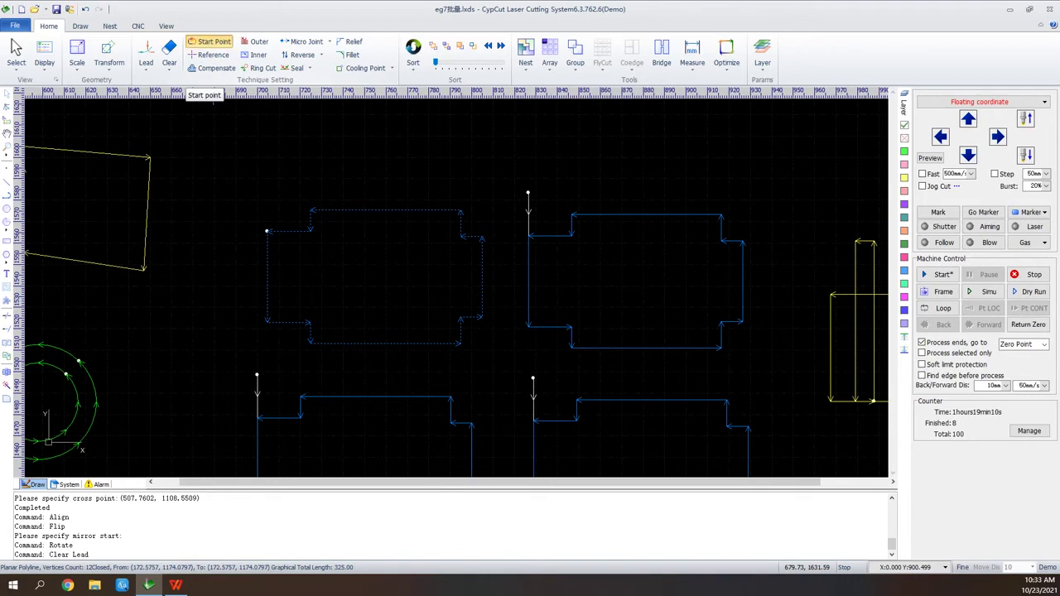
Set the upper-left notched outline's start point at its top notch corner, then at its lower-left corner, and end the command.
{"action": "left_click", "coordinate": [211, 41]}
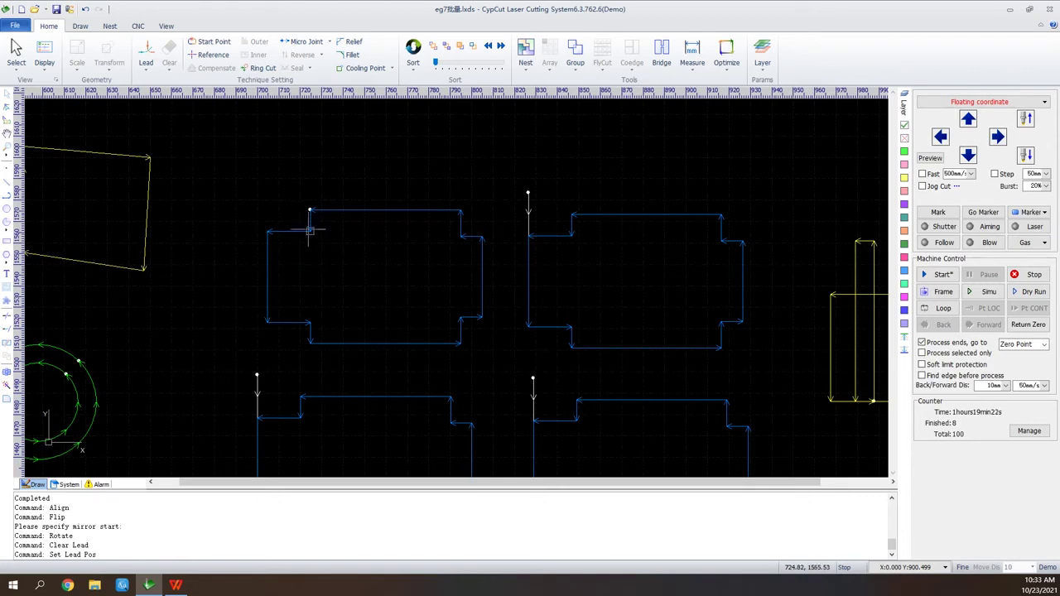
{"action": "left_click", "coordinate": [267, 322]}
{"action": "scroll", "coordinate": [637, 170], "scroll_direction": "down", "scroll_amount": 2}
{"action": "scroll", "coordinate": [216, 405], "scroll_direction": "up", "scroll_amount": 3}
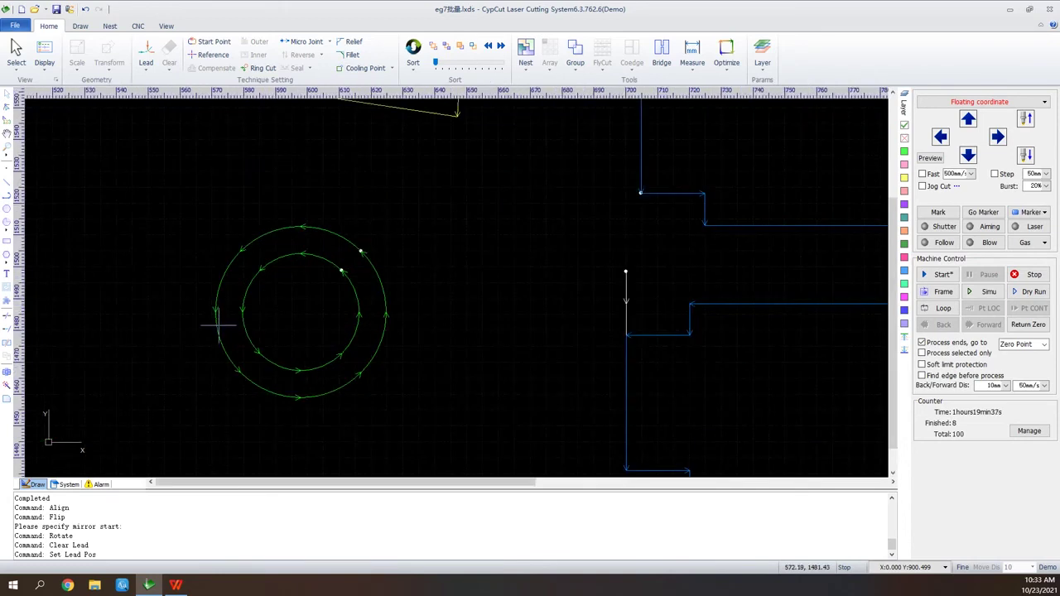
{"action": "right_click", "coordinate": [362, 222]}
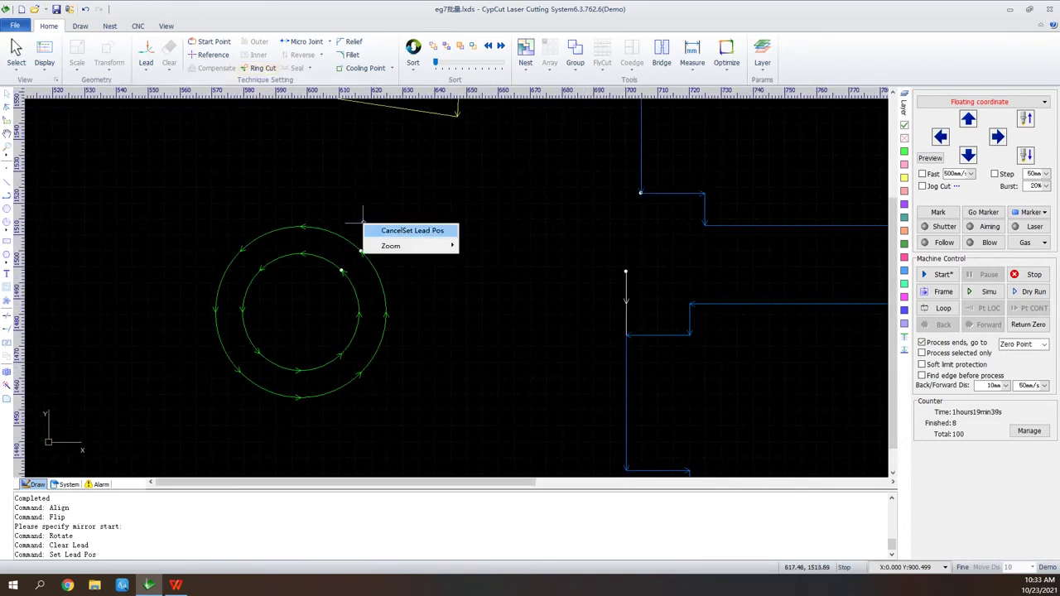
{"action": "left_click", "coordinate": [376, 229]}
Apply kerf compensation to the two green circles with 0.1 mm outer and inner widths, sharp corners, and inner shrink, outer expand.
{"action": "left_click_drag", "start_coordinate": [358, 211], "coordinate": [300, 316]}
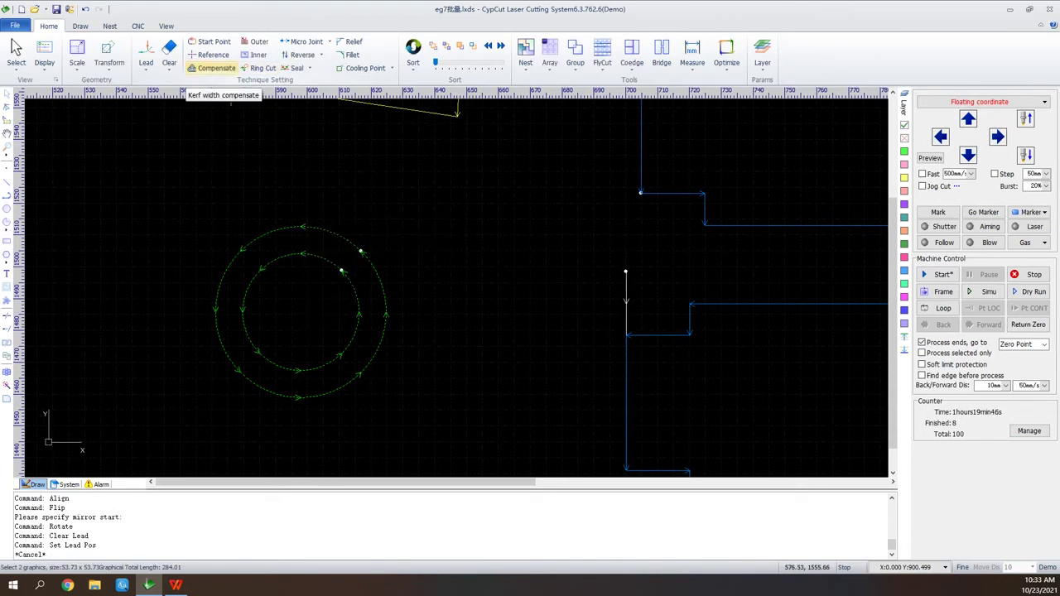
{"action": "left_click", "coordinate": [213, 68]}
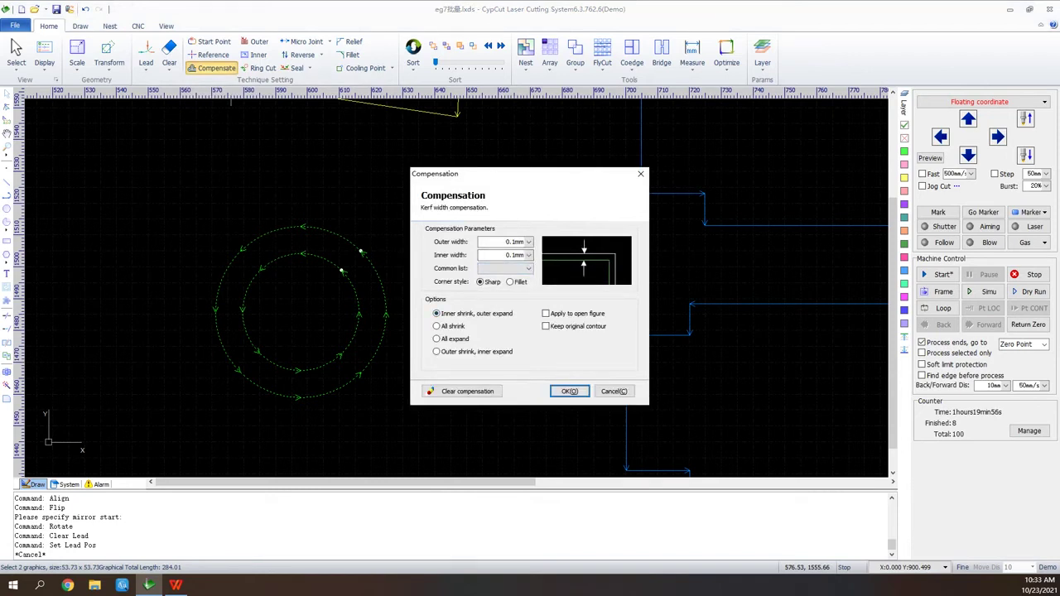
{"action": "left_click", "coordinate": [569, 391]}
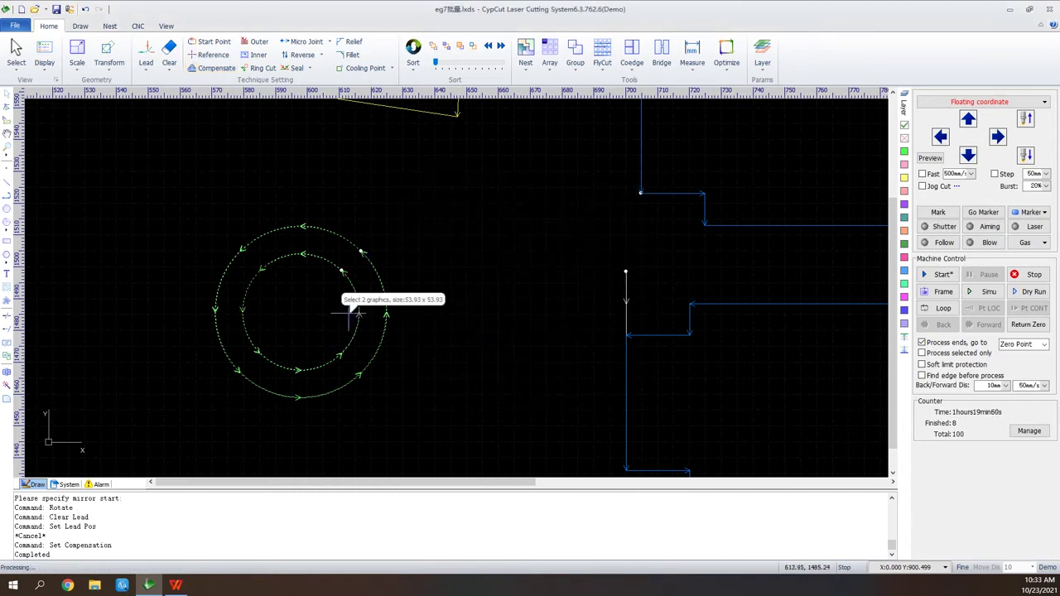
{"action": "scroll", "coordinate": [349, 313], "scroll_direction": "up", "scroll_amount": 3}
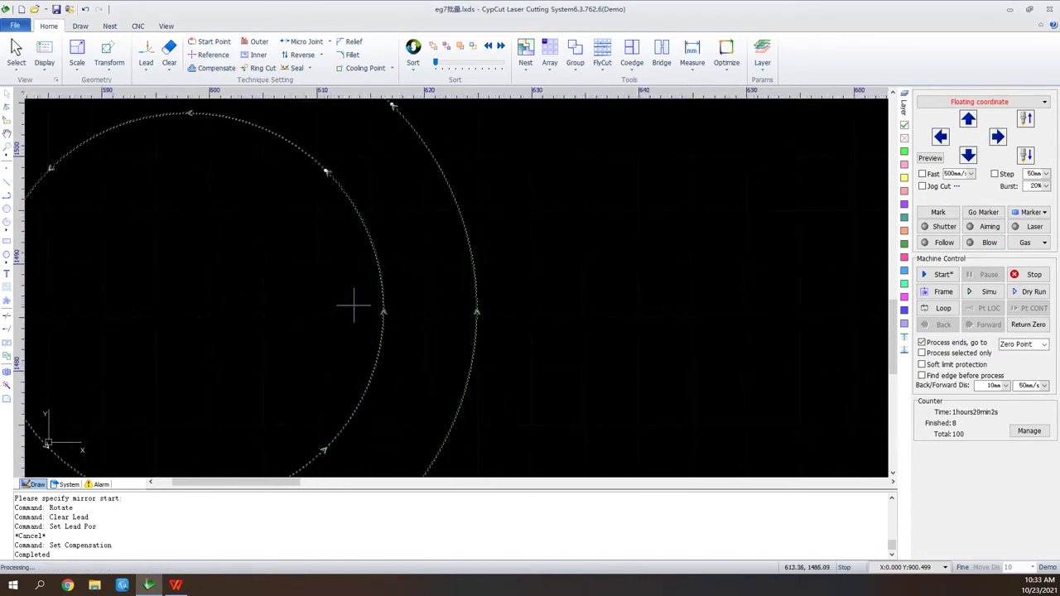
Inspect the compensated circle contours closely and open the drawing eg阴切阳切 without saving the current one.
{"action": "scroll", "coordinate": [375, 303], "scroll_direction": "up", "scroll_amount": 3}
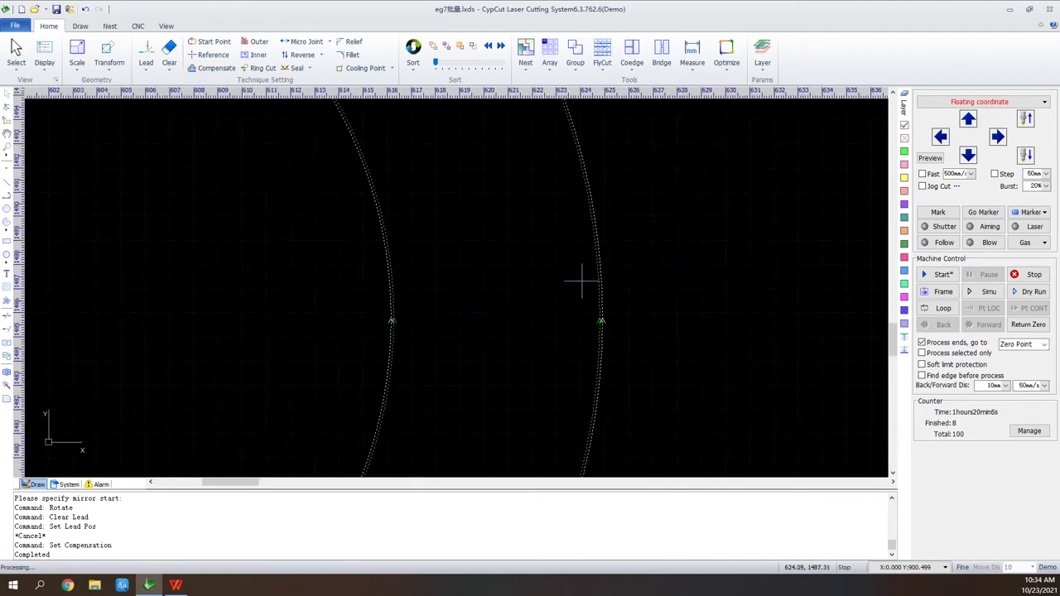
{"action": "scroll", "coordinate": [582, 282], "scroll_direction": "down", "scroll_amount": 4}
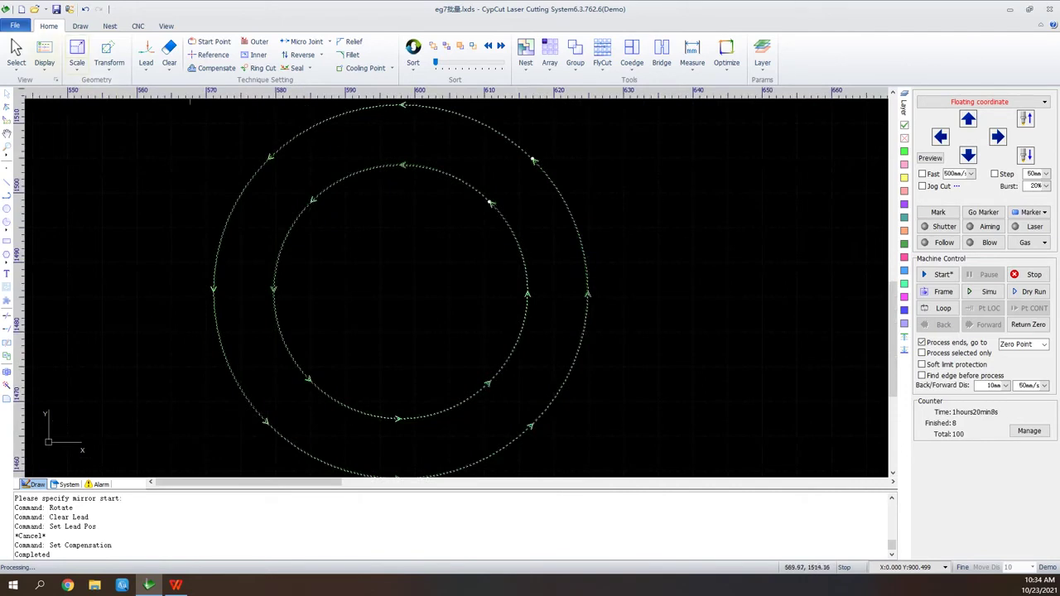
{"action": "left_click", "coordinate": [35, 9]}
{"action": "left_click", "coordinate": [528, 307]}
{"action": "scroll", "coordinate": [364, 290], "scroll_direction": "down", "scroll_amount": 2}
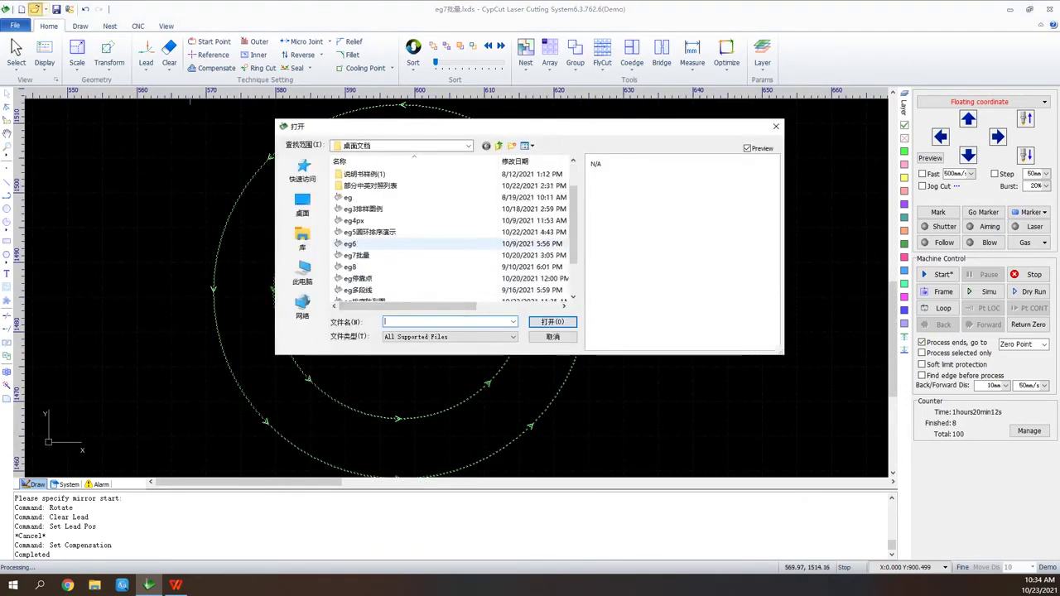
{"action": "left_click", "coordinate": [397, 289]}
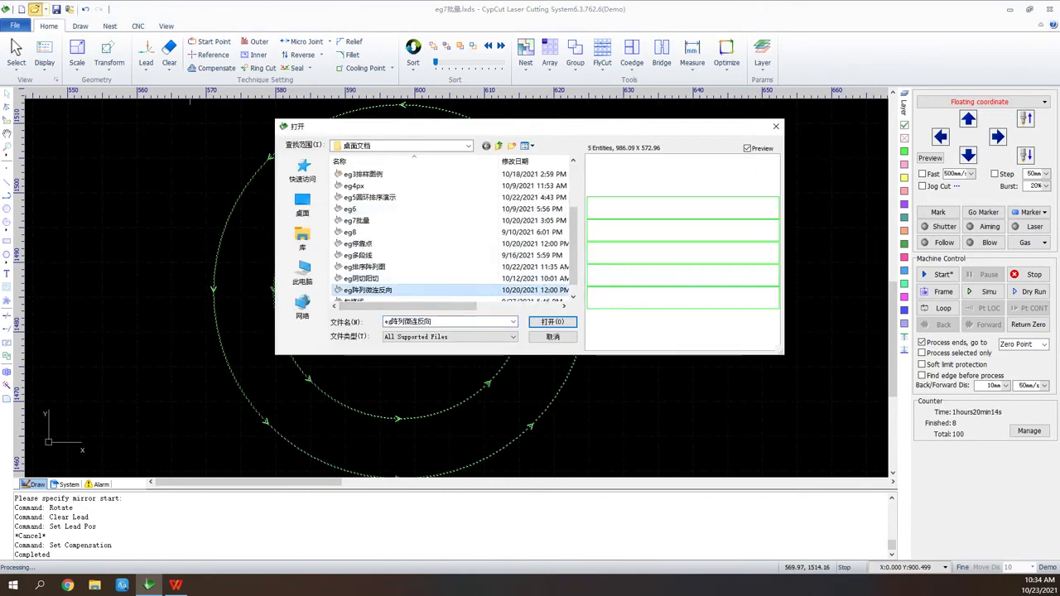
{"action": "left_click", "coordinate": [389, 279]}
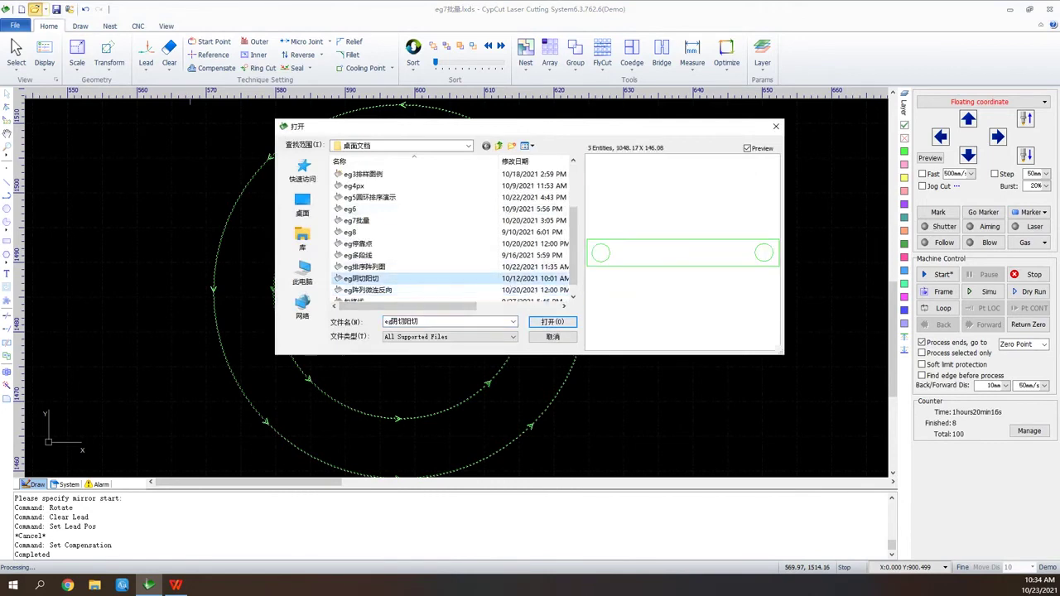
{"action": "left_click", "coordinate": [552, 321]}
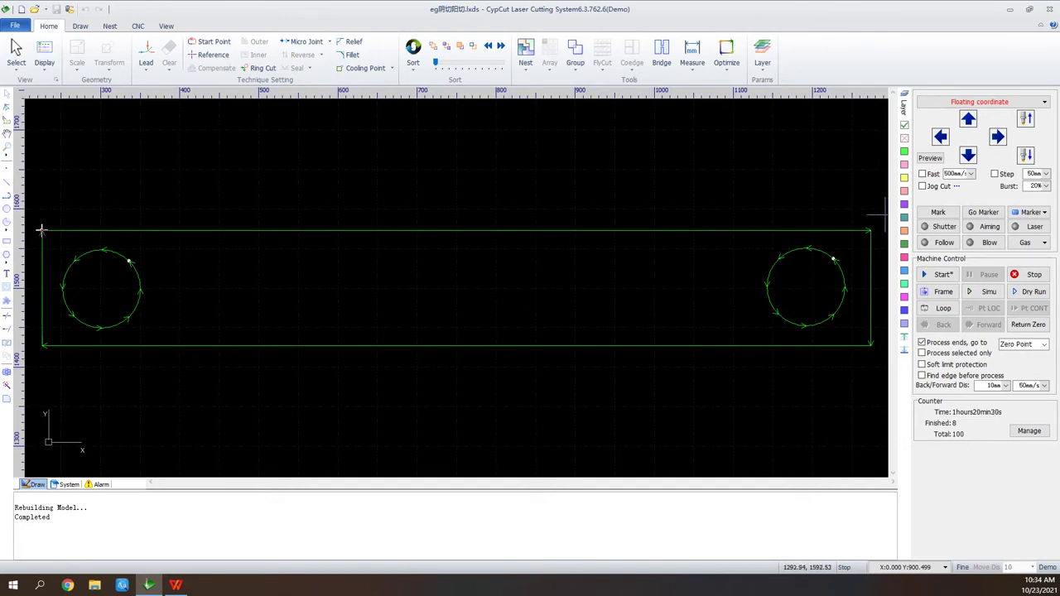
Apply a 20 mm line lead-in at 90° to the rectangle and both circles, and identify the inner and outer contours.
{"action": "left_click_drag", "start_coordinate": [882, 215], "coordinate": [23, 417]}
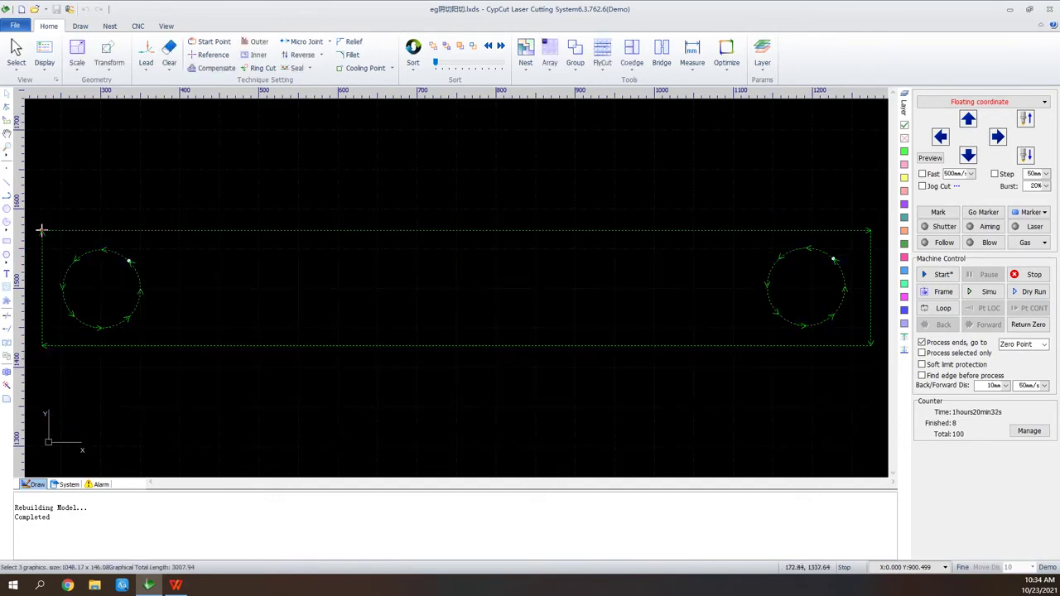
{"action": "left_click", "coordinate": [146, 51]}
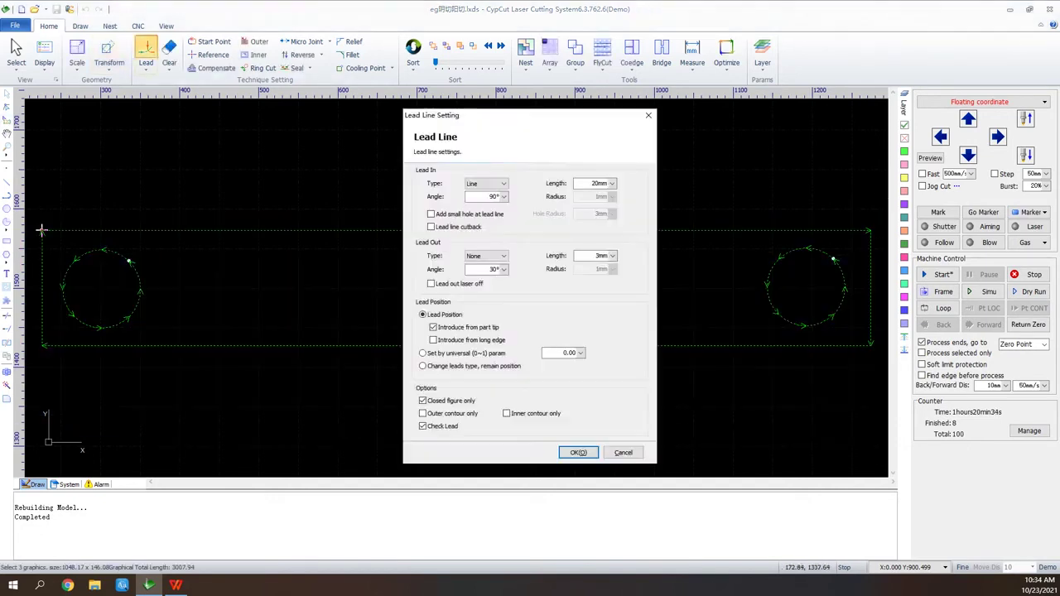
{"action": "key", "text": "Return"}
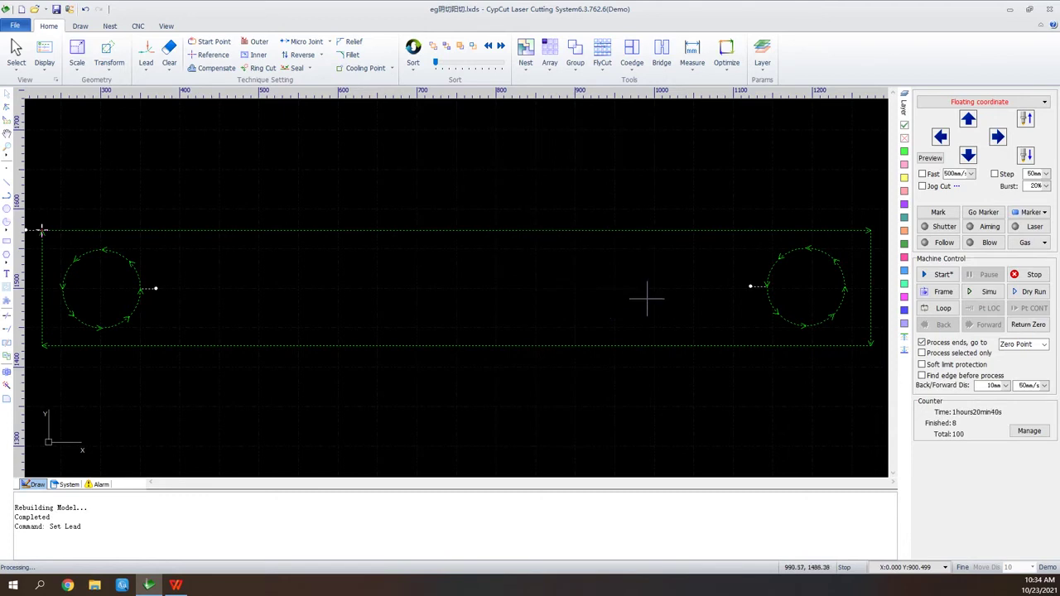
{"action": "left_click", "coordinate": [146, 69]}
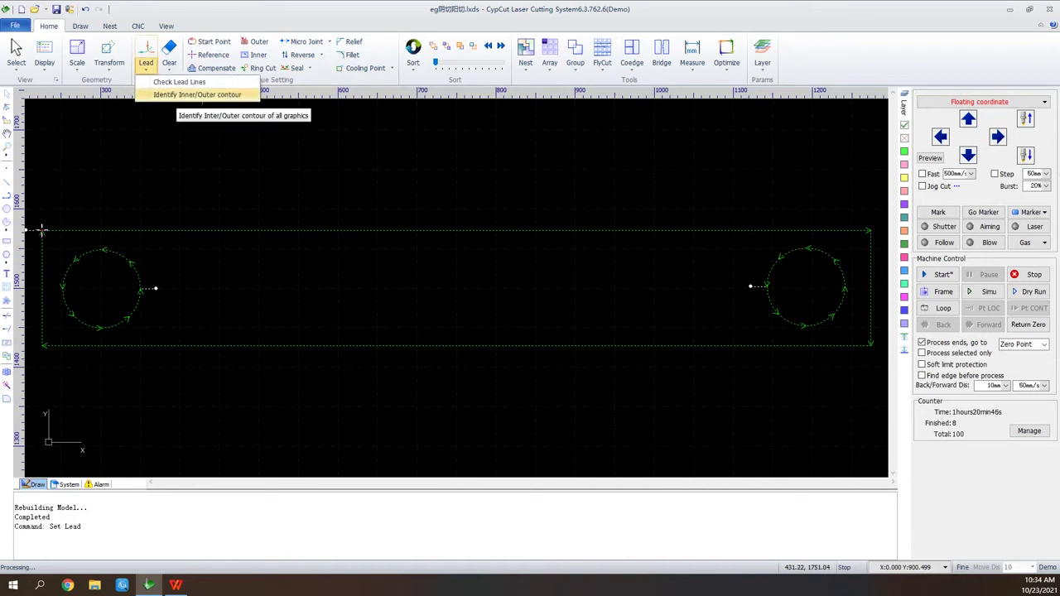
{"action": "left_click", "coordinate": [197, 94]}
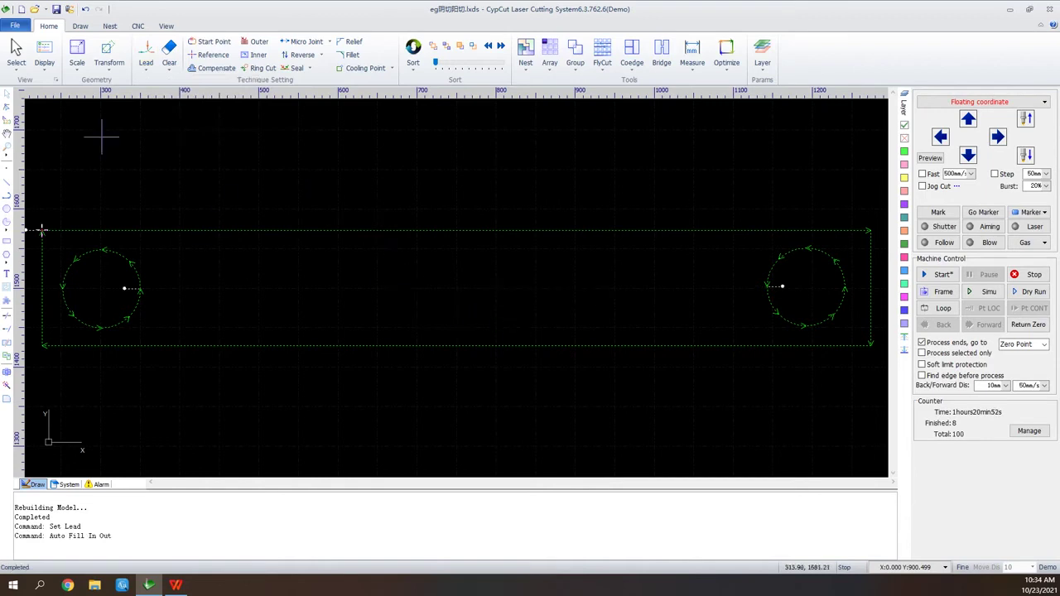
Open the drawing eg阵列微连反向 without saving the current one.
{"action": "left_click", "coordinate": [35, 9]}
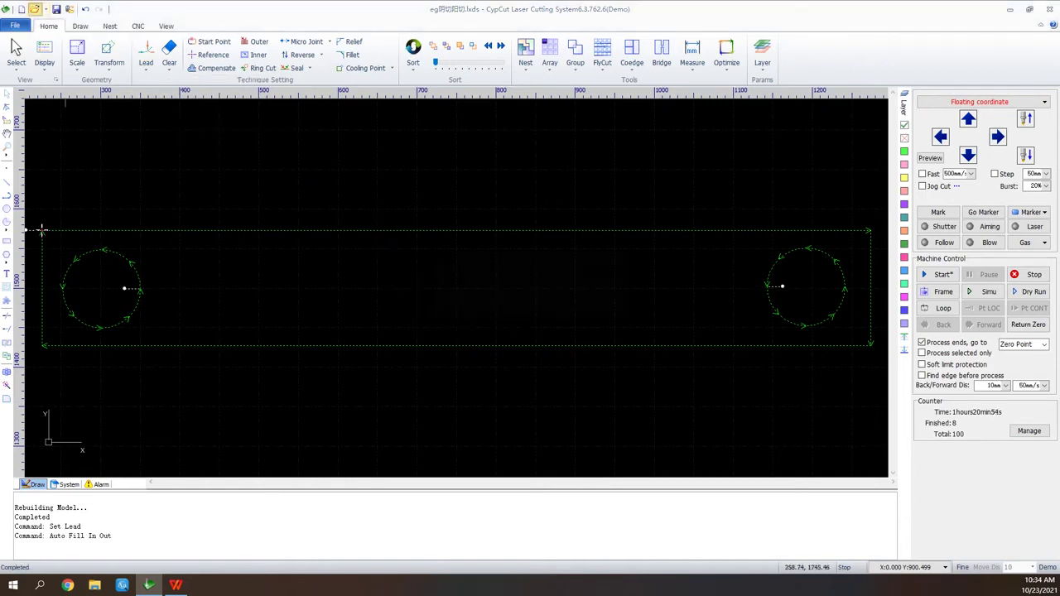
{"action": "left_click", "coordinate": [527, 306]}
{"action": "scroll", "coordinate": [414, 248], "scroll_direction": "down", "scroll_amount": 3}
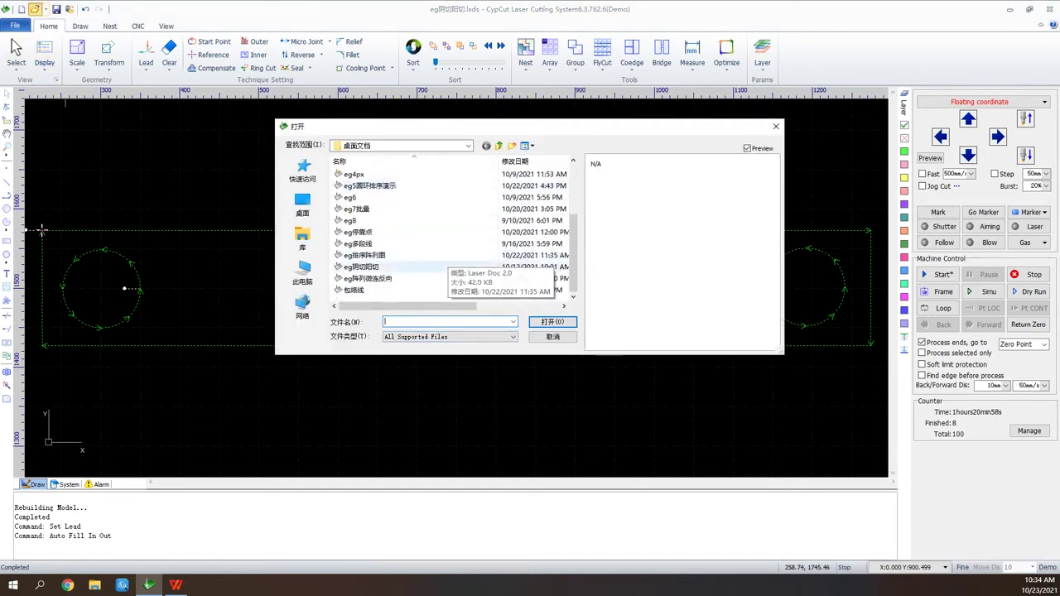
{"action": "left_click", "coordinate": [373, 279]}
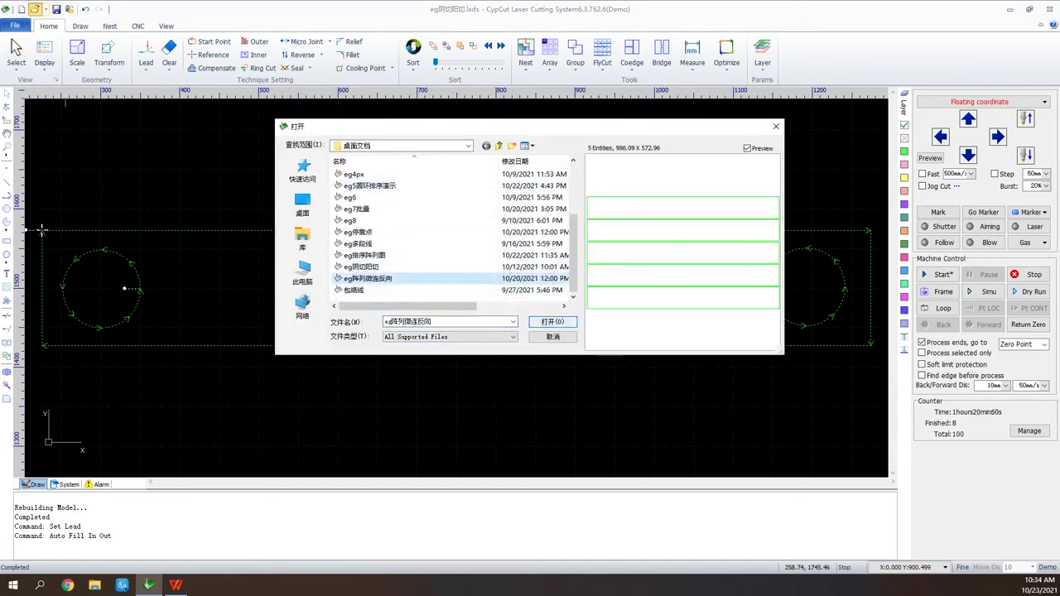
{"action": "left_click", "coordinate": [552, 321]}
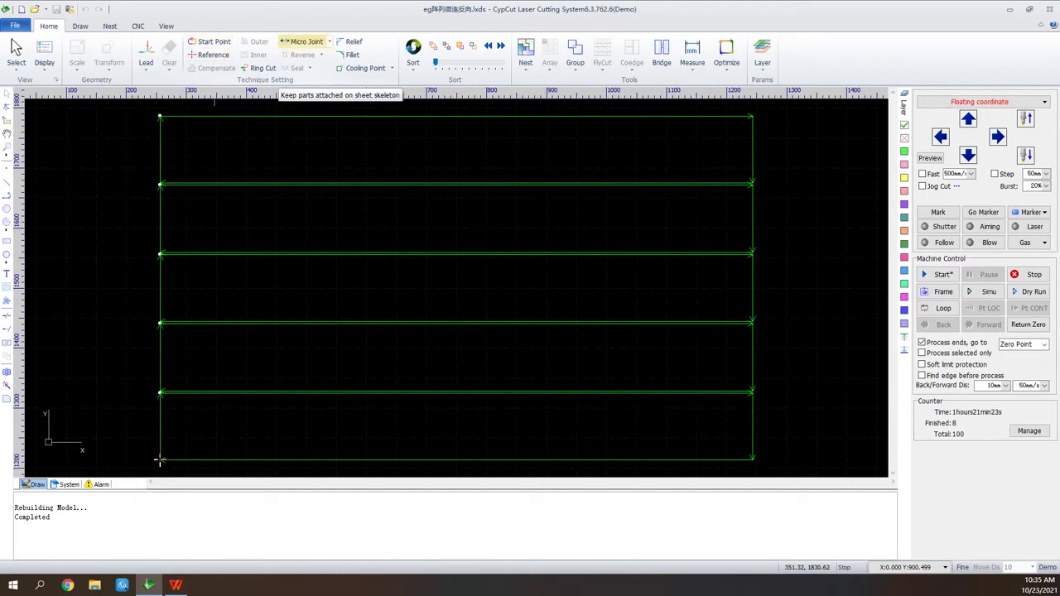
Add a 2 mm manual micro joint to the left part of the uppermost rectangle's top edge.
{"action": "left_click", "coordinate": [305, 42]}
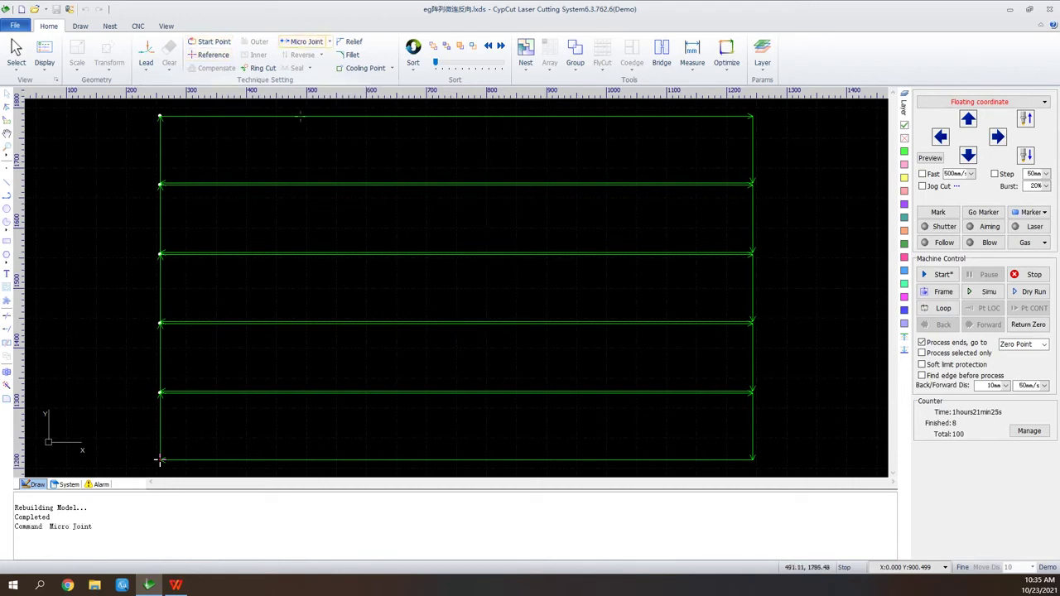
{"action": "left_click", "coordinate": [160, 461]}
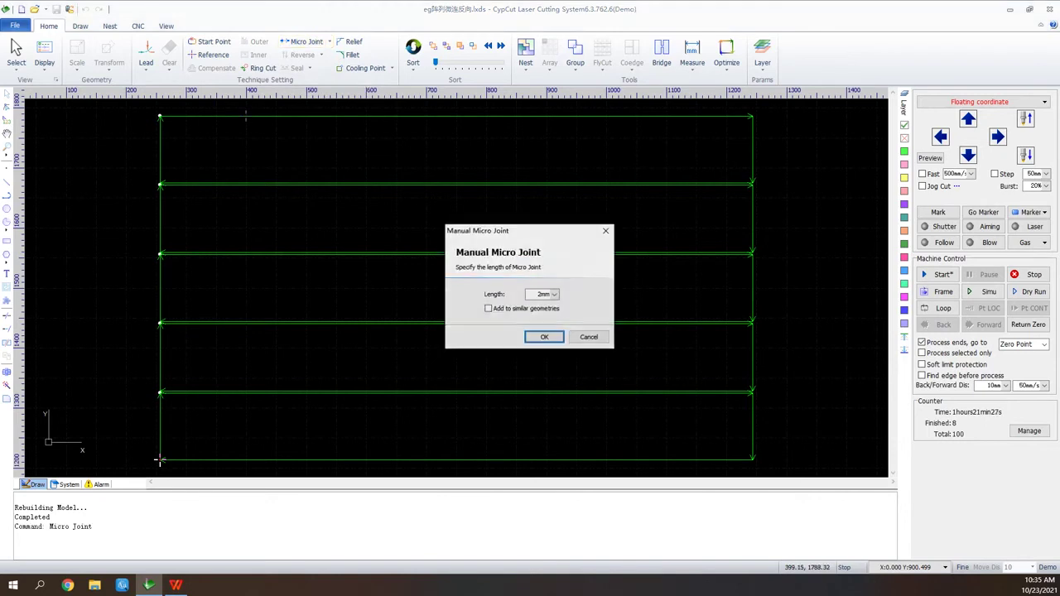
{"action": "left_click", "coordinate": [543, 337]}
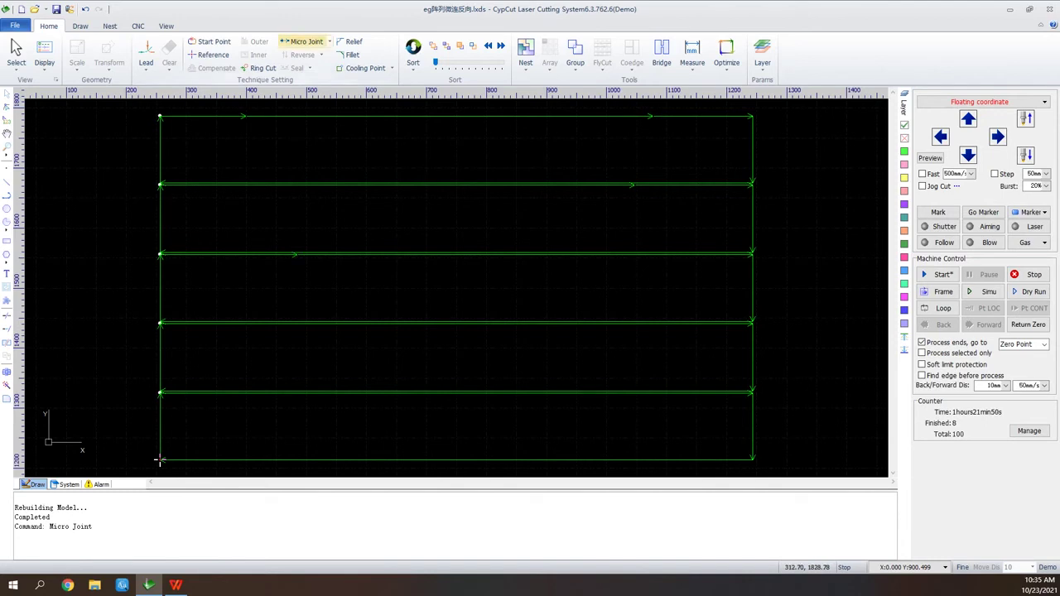
{"action": "left_click", "coordinate": [329, 42]}
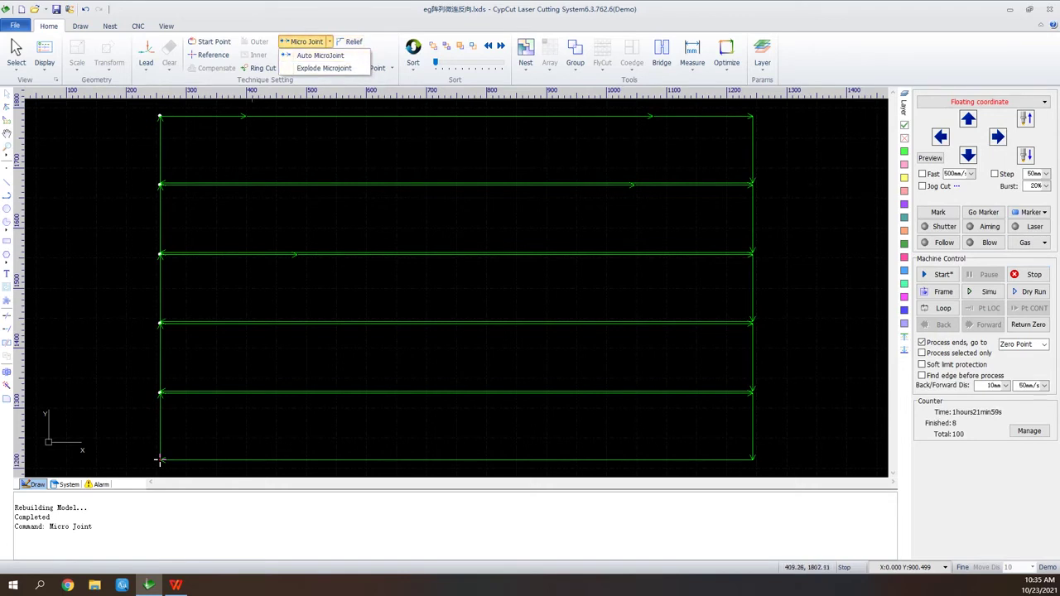
{"action": "left_click", "coordinate": [306, 42]}
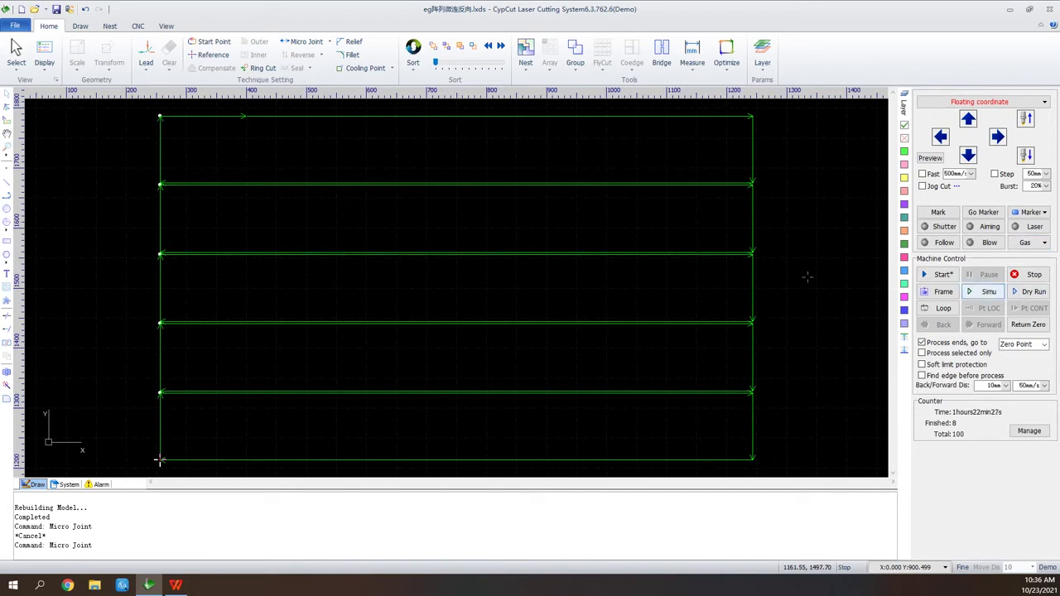
Simulate cutting the five rectangles without sorting them, and stop the simulation.
{"action": "left_click", "coordinate": [988, 291]}
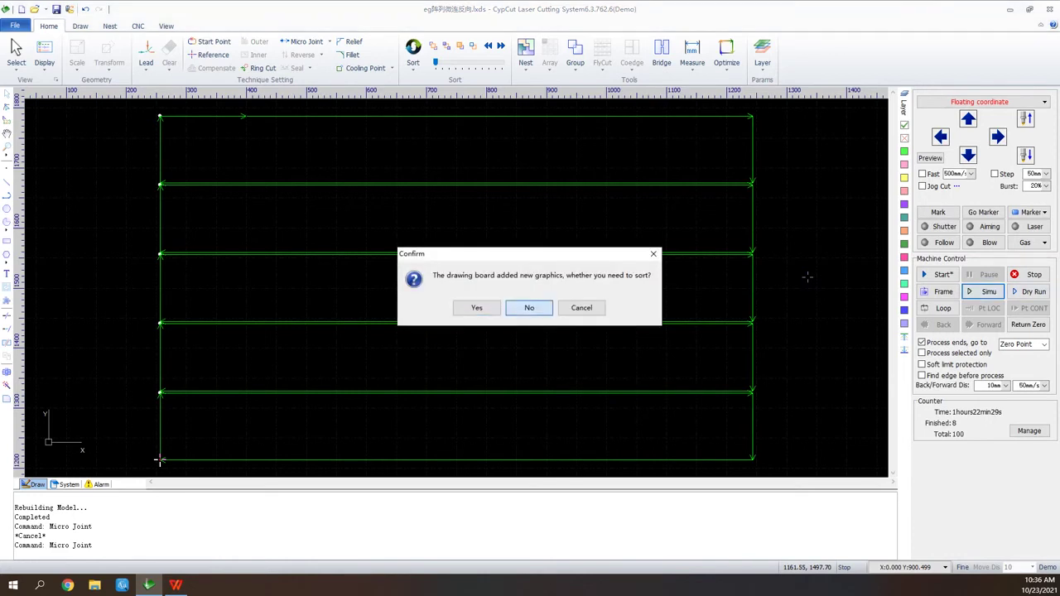
{"action": "left_click", "coordinate": [529, 307]}
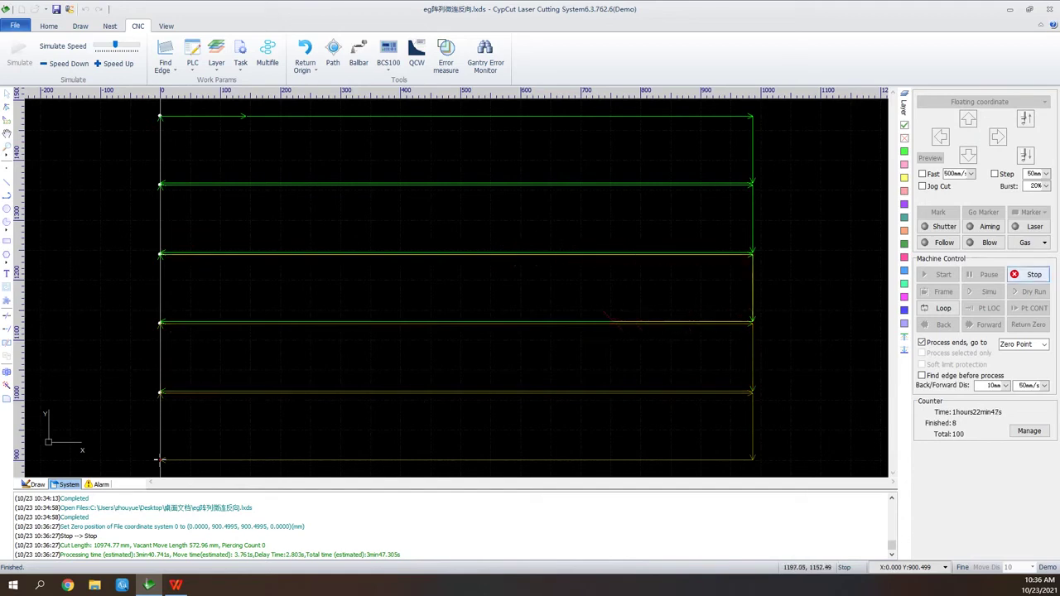
{"action": "left_click", "coordinate": [1029, 275]}
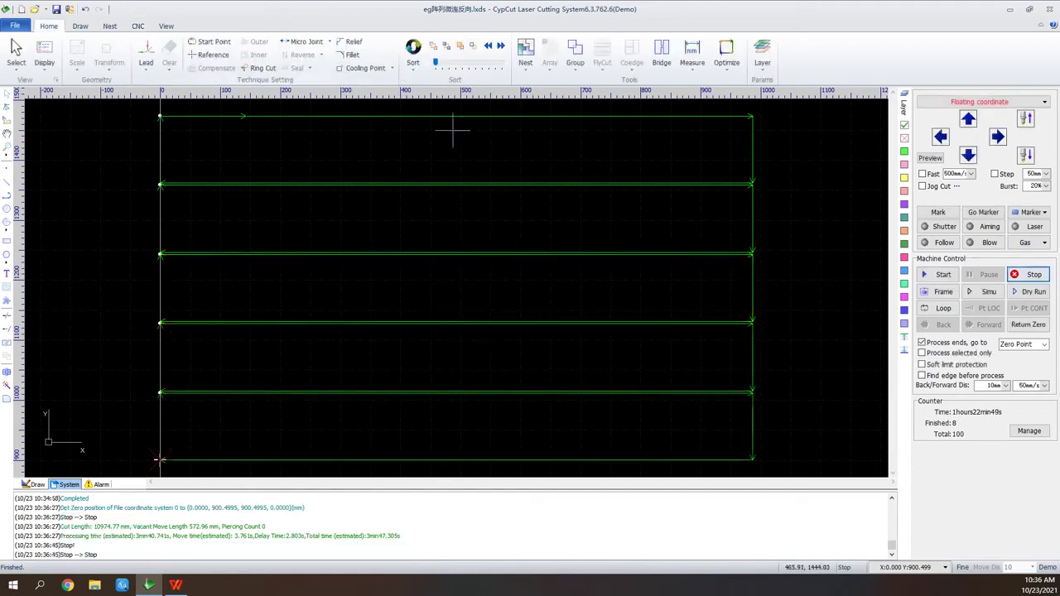
Reverse the cutting direction of all five rectangles, and simulate the cutting path before stopping it.
{"action": "left_click_drag", "start_coordinate": [521, 109], "coordinate": [383, 472]}
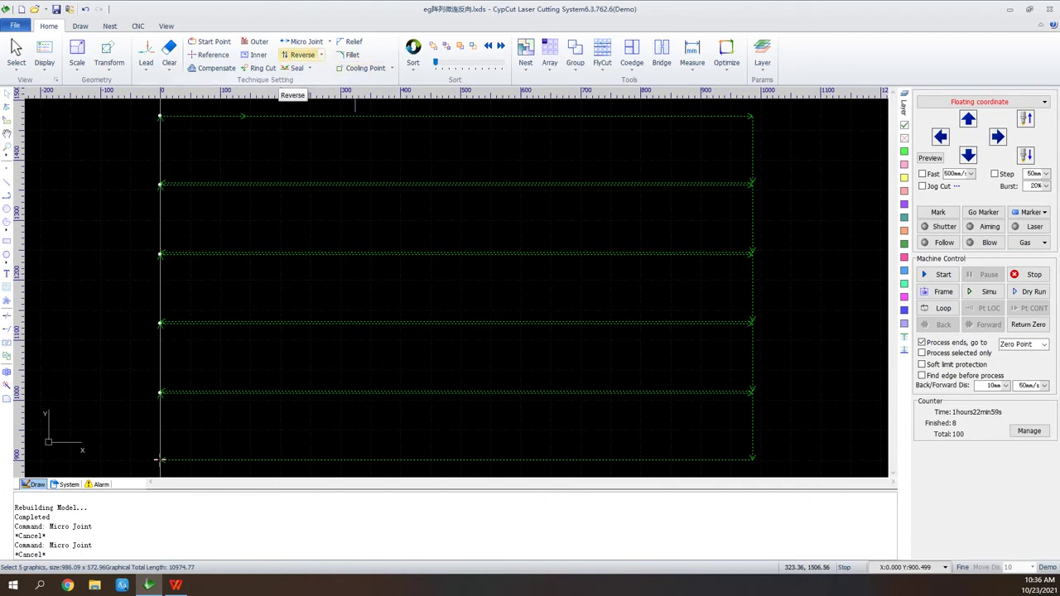
{"action": "left_click", "coordinate": [300, 55]}
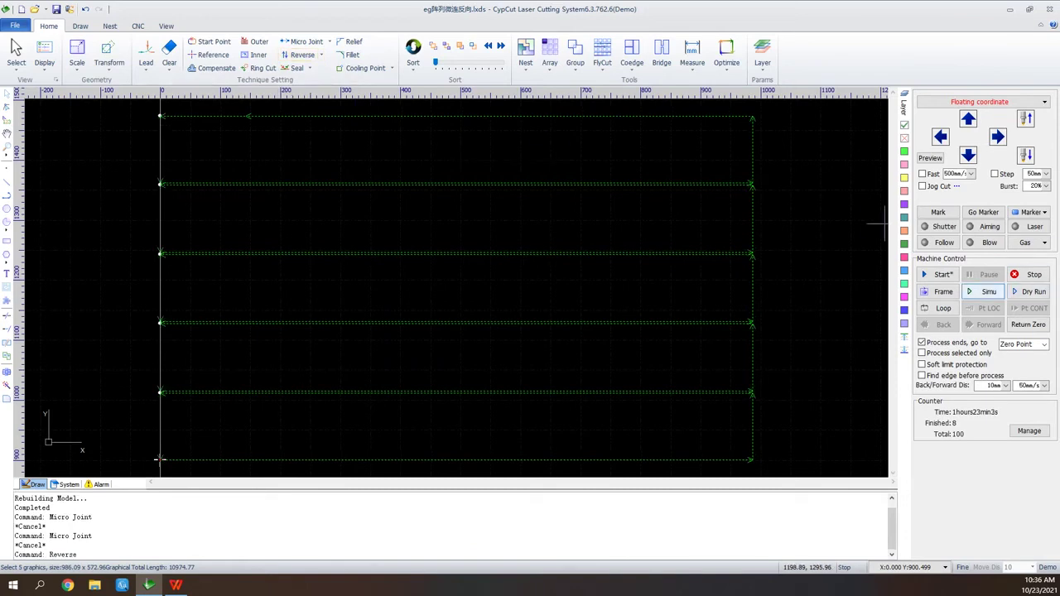
{"action": "left_click", "coordinate": [988, 292]}
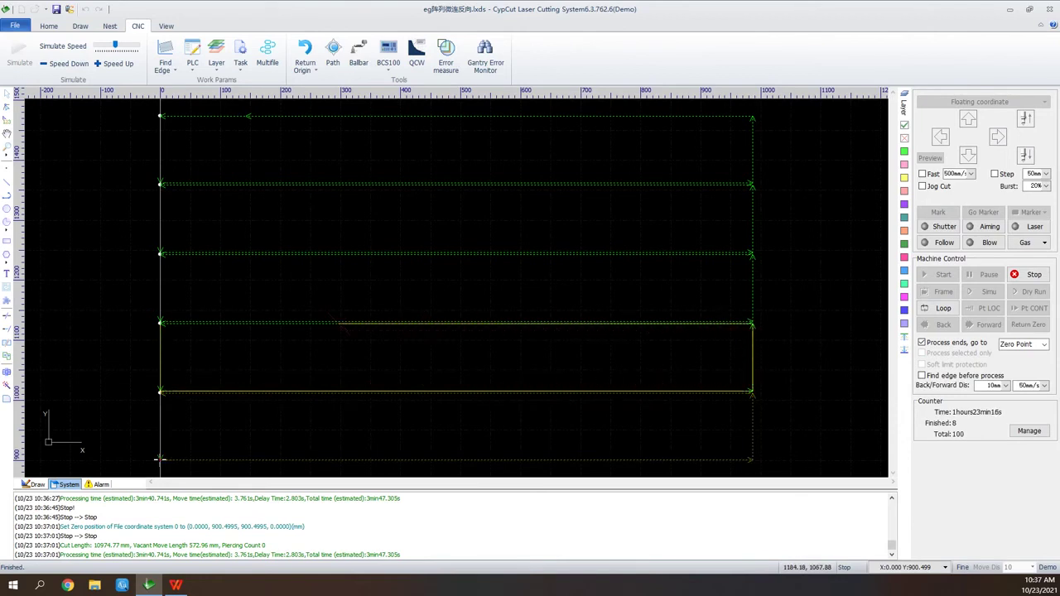
{"action": "left_click", "coordinate": [1028, 274]}
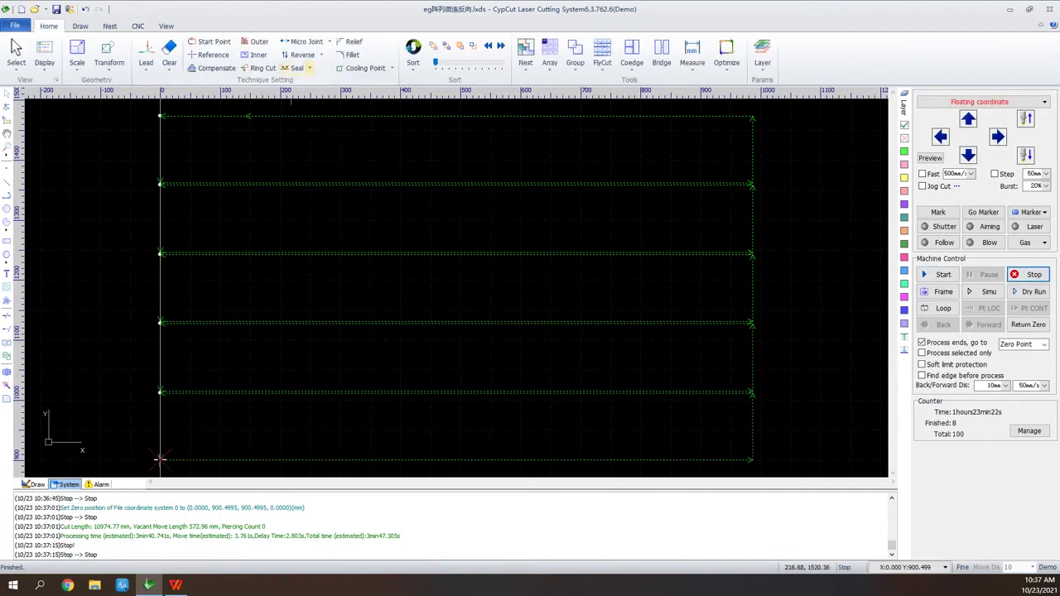
Apply a 3 mm gap to all five selected rectangles and inspect it at a start point.
{"action": "left_click", "coordinate": [309, 68]}
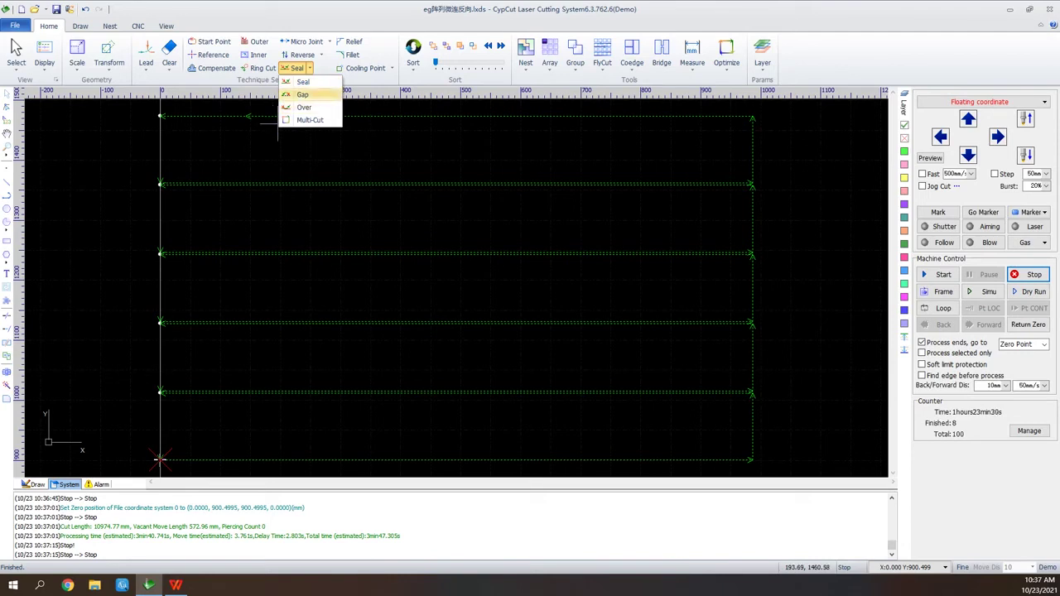
{"action": "left_click", "coordinate": [302, 94]}
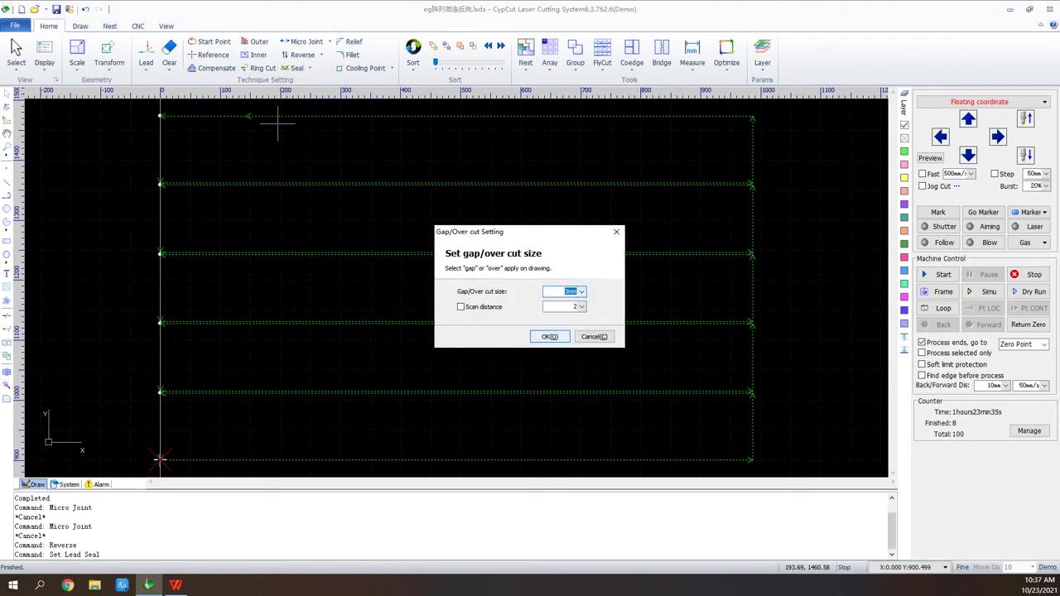
{"action": "left_click", "coordinate": [550, 336]}
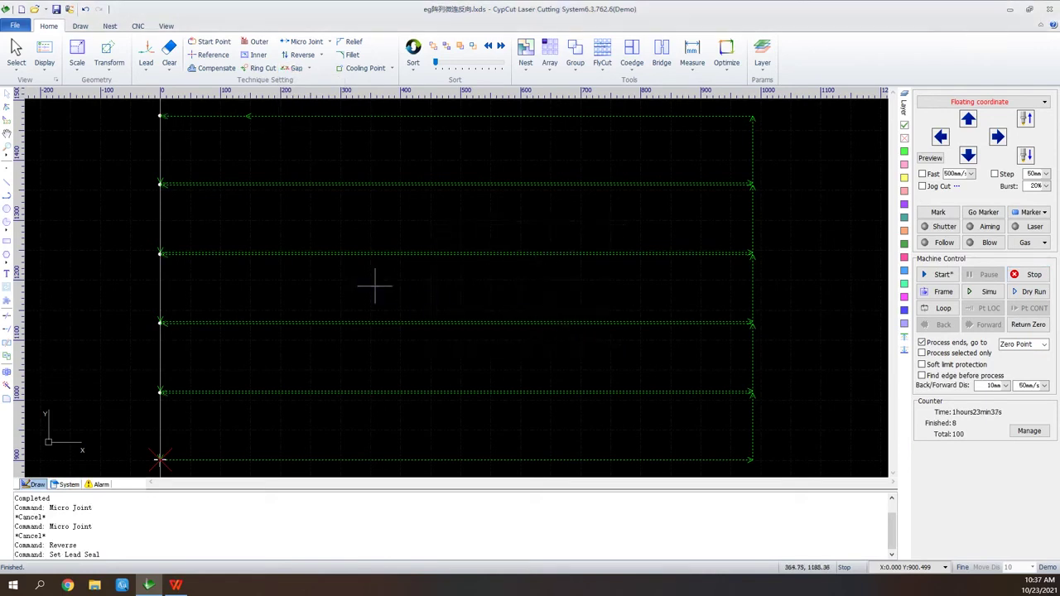
{"action": "scroll", "coordinate": [162, 180], "scroll_direction": "up", "scroll_amount": 2}
{"action": "scroll", "coordinate": [161, 180], "scroll_direction": "up", "scroll_amount": 2}
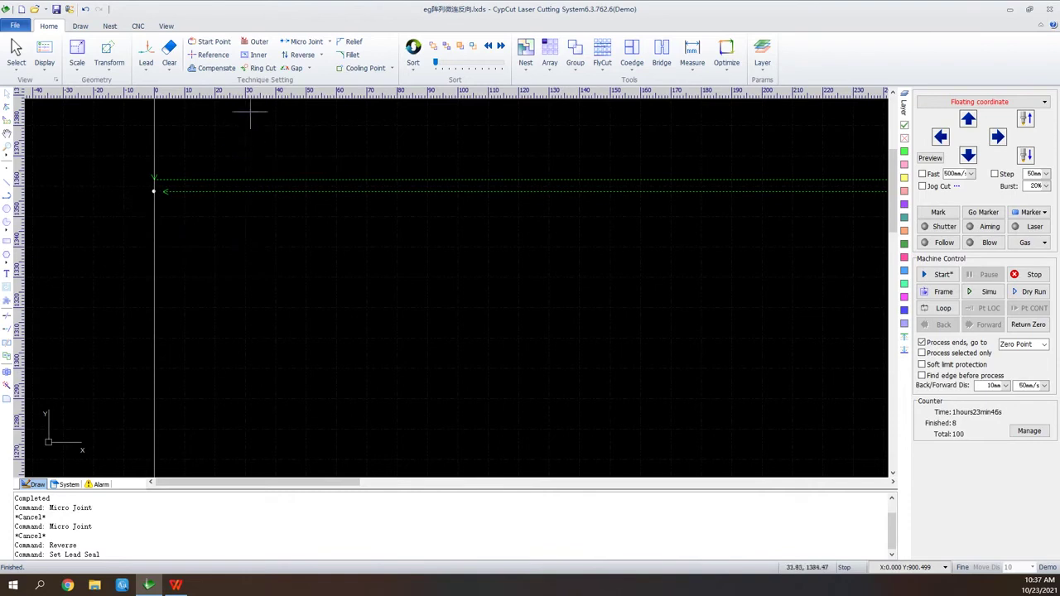
Replace the gap on the selected rectangles with Seal so their contours close at the start points.
{"action": "left_click", "coordinate": [309, 68]}
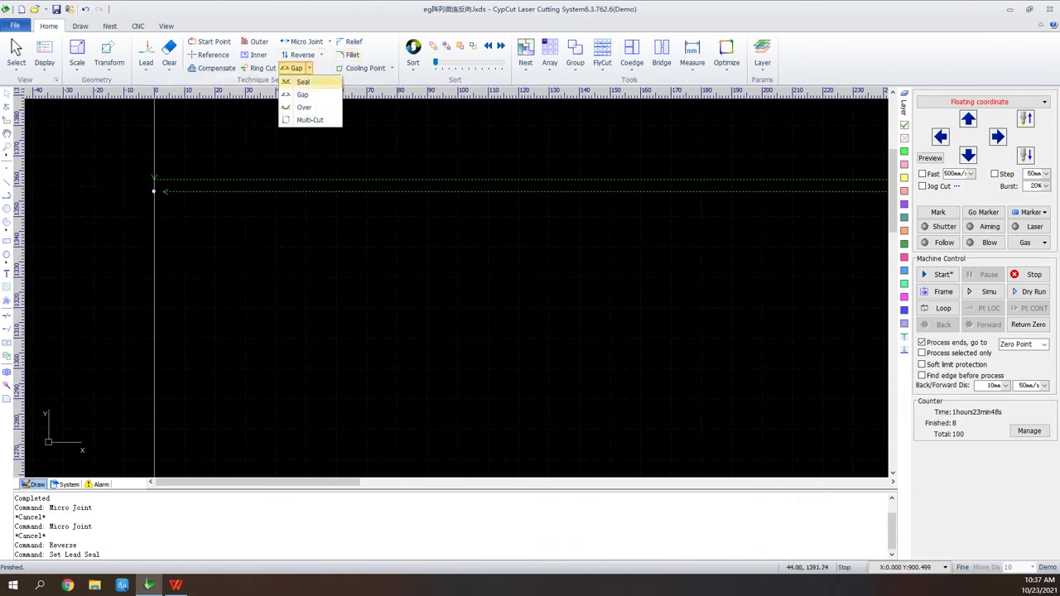
{"action": "left_click", "coordinate": [303, 82]}
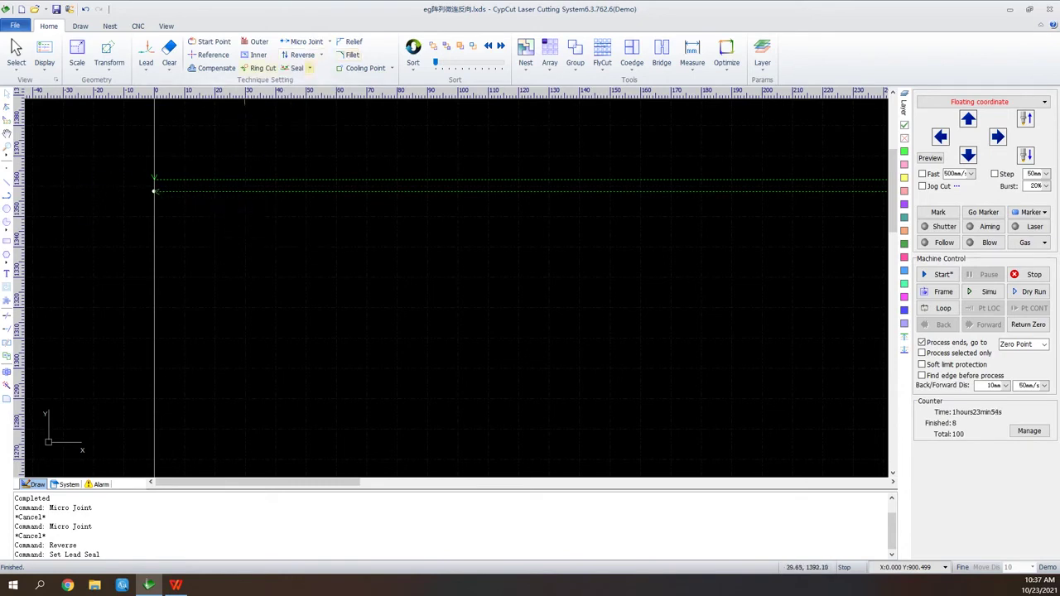
{"action": "left_click", "coordinate": [309, 67]}
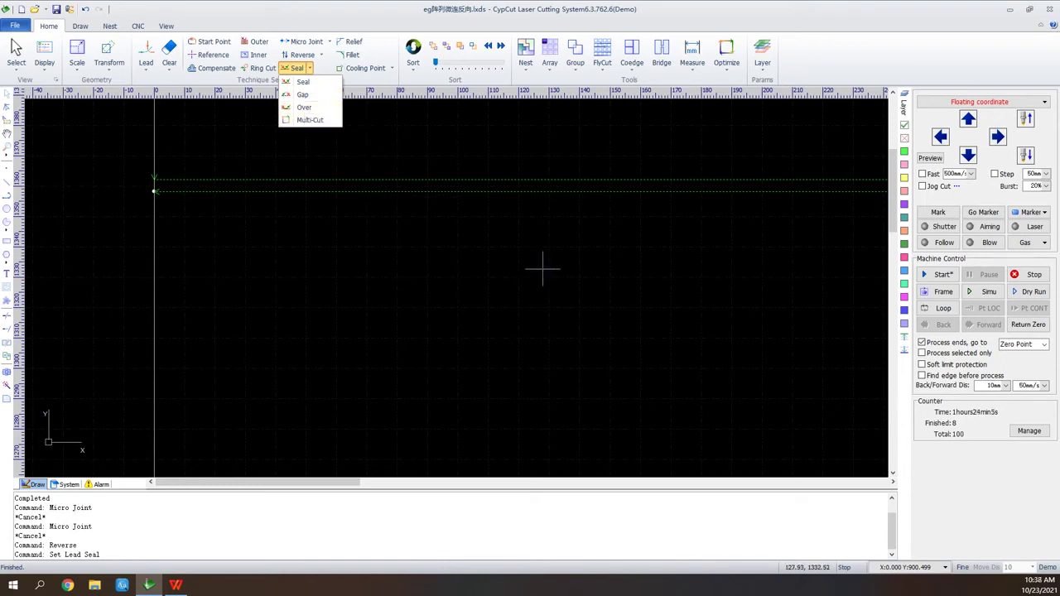
{"action": "scroll", "coordinate": [239, 276], "scroll_direction": "down", "scroll_amount": 5}
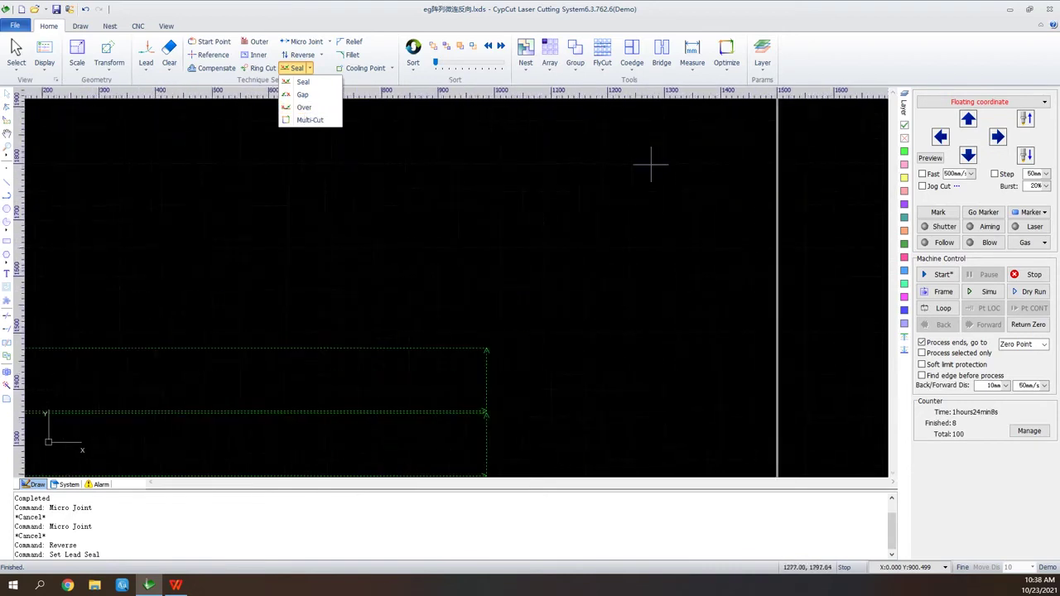
Draw a six-pointed star with an outer radius of about 97 mm in the empty area beyond the rectangles.
{"action": "scroll", "coordinate": [650, 164], "scroll_direction": "up", "scroll_amount": 3}
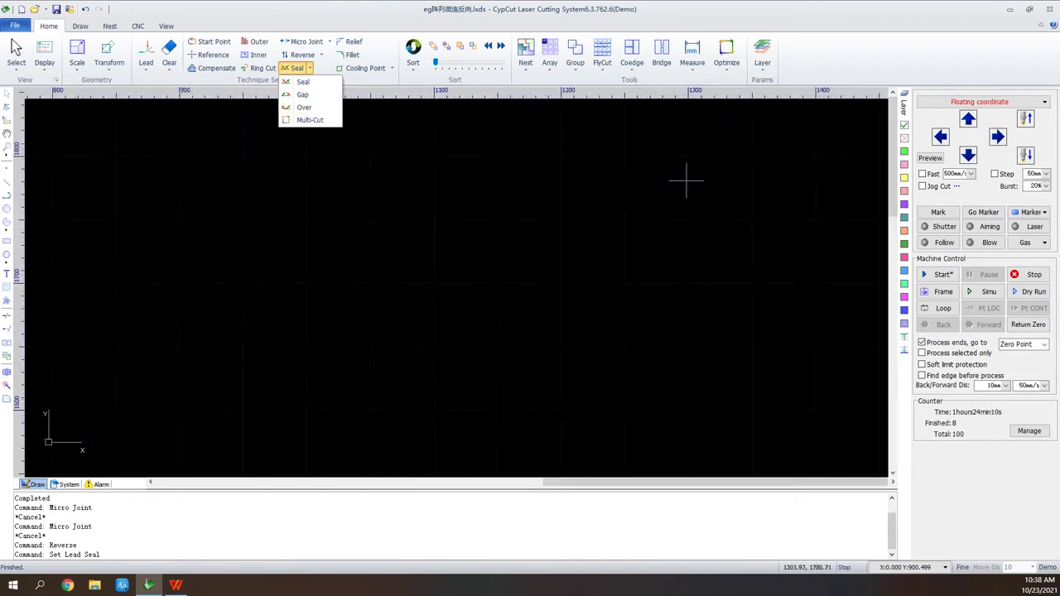
{"action": "left_click", "coordinate": [459, 178]}
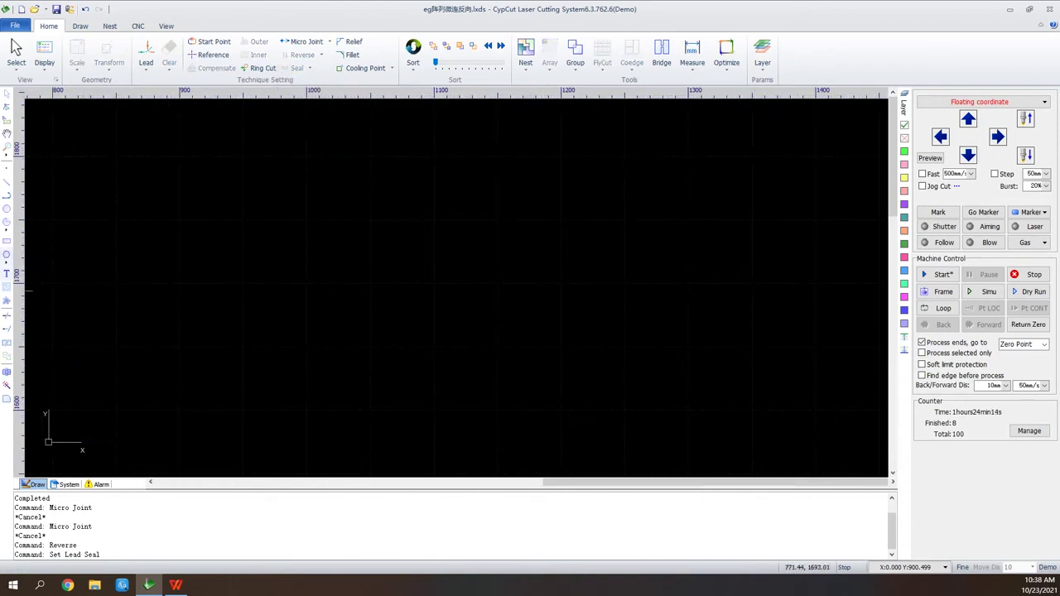
{"action": "left_click", "coordinate": [7, 262]}
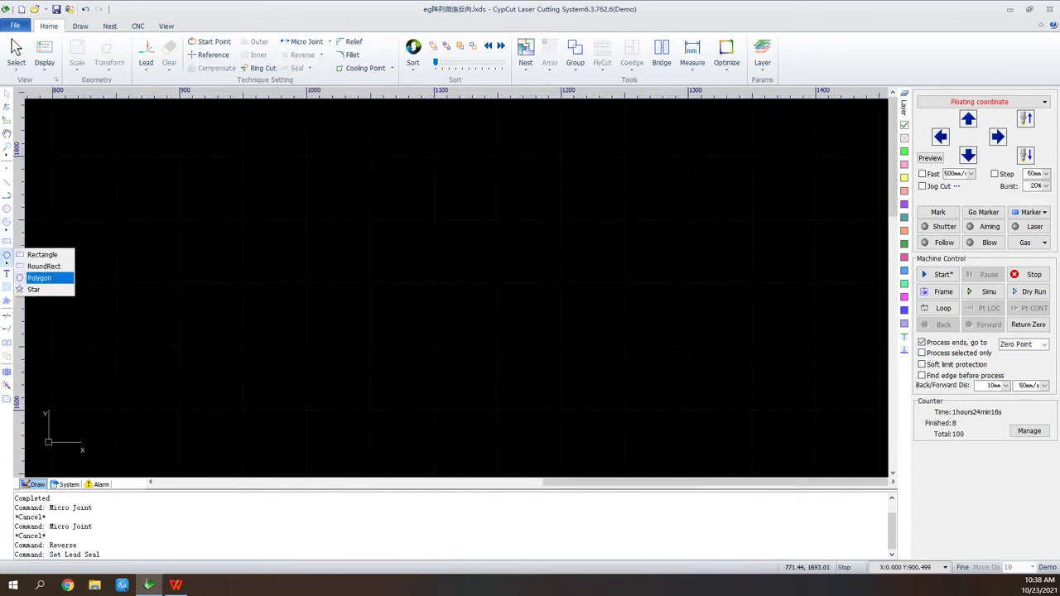
{"action": "left_click", "coordinate": [33, 289]}
{"action": "left_click", "coordinate": [463, 213]}
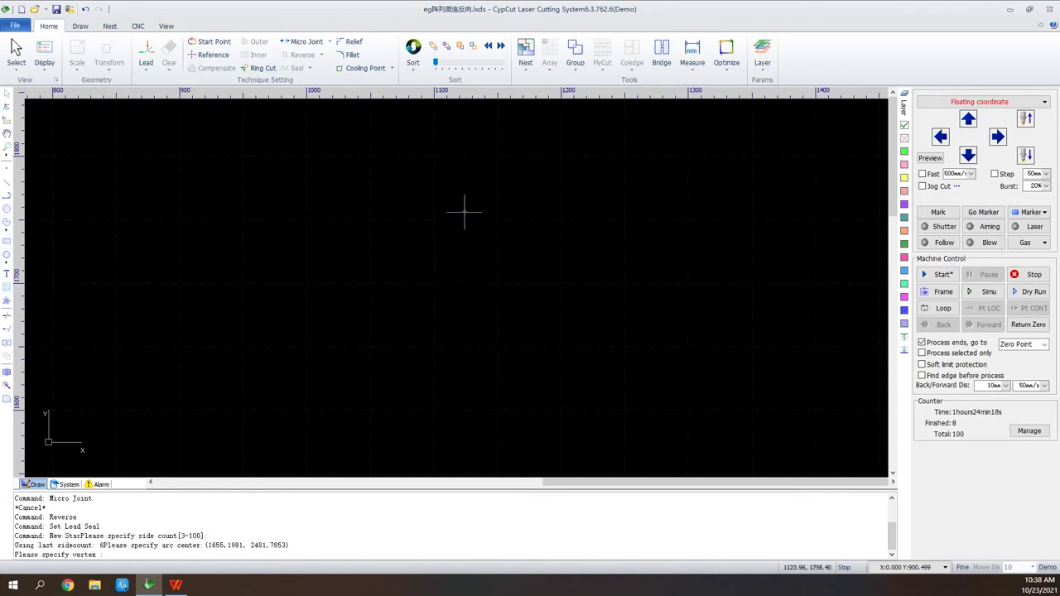
{"action": "left_click", "coordinate": [463, 333]}
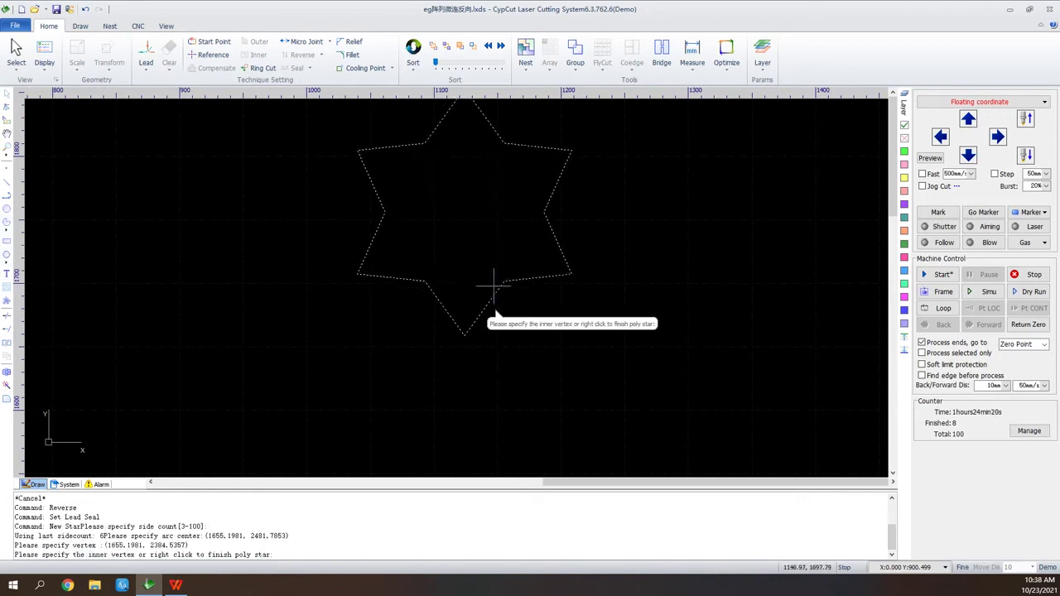
{"action": "left_click", "coordinate": [486, 257]}
{"action": "scroll", "coordinate": [519, 120], "scroll_direction": "up", "scroll_amount": 2}
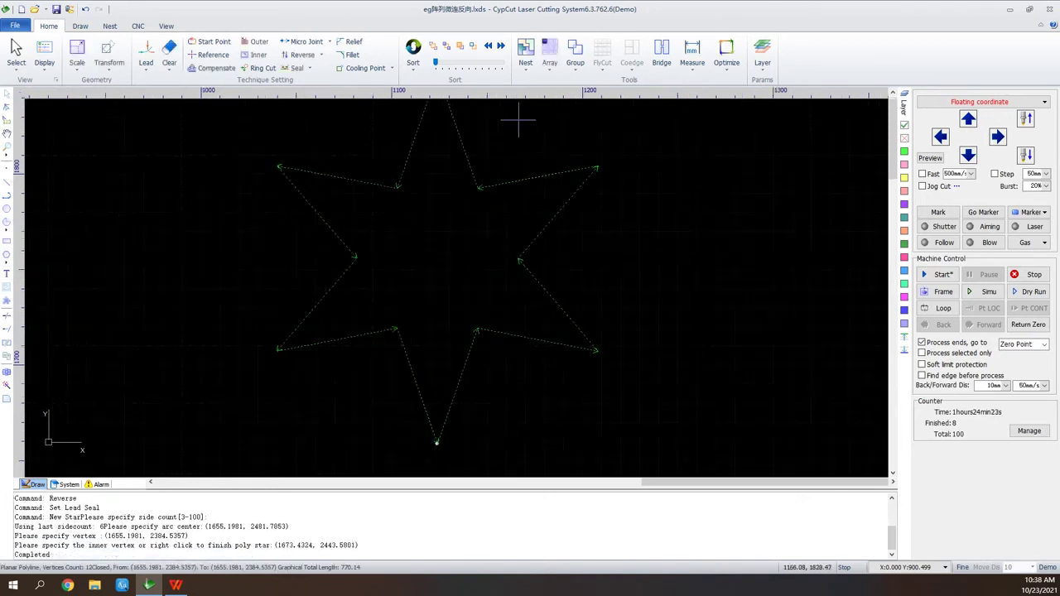
{"action": "scroll", "coordinate": [489, 428], "scroll_direction": "down", "scroll_amount": 2}
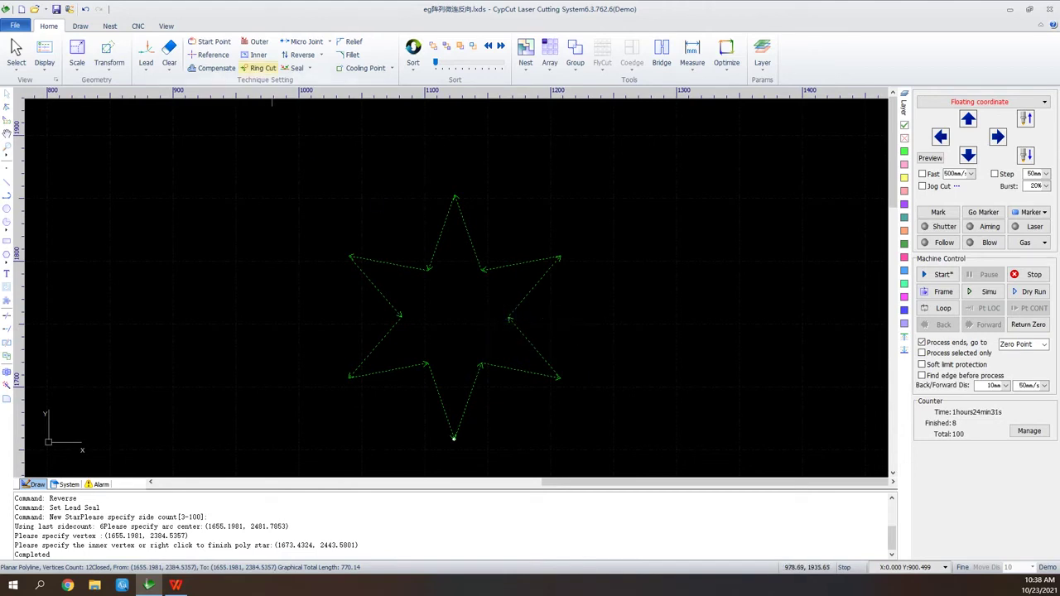
Apply Ring Cut to the star with 85° max angle, 3 mm min length, 8 mm extend length and Auto option, and inspect a corner loop.
{"action": "left_click", "coordinate": [272, 70]}
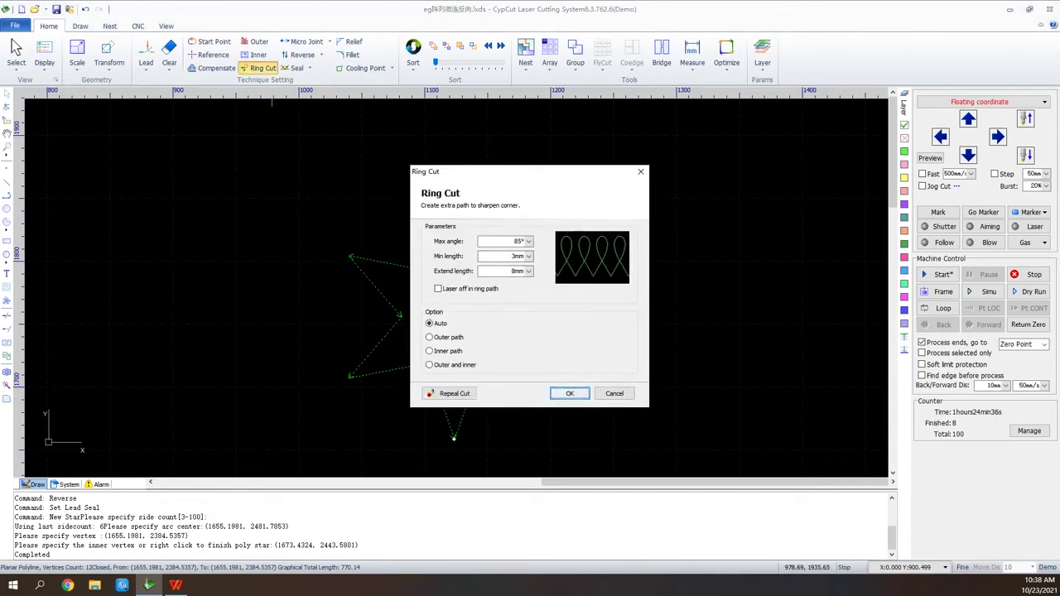
{"action": "left_click", "coordinate": [570, 394]}
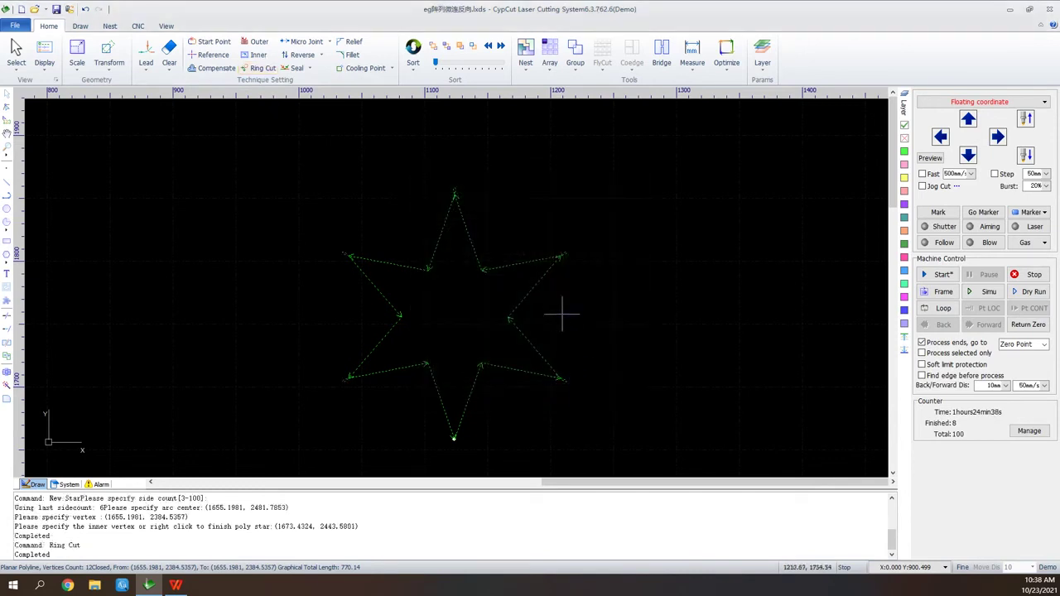
{"action": "scroll", "coordinate": [559, 257], "scroll_direction": "up", "scroll_amount": 5}
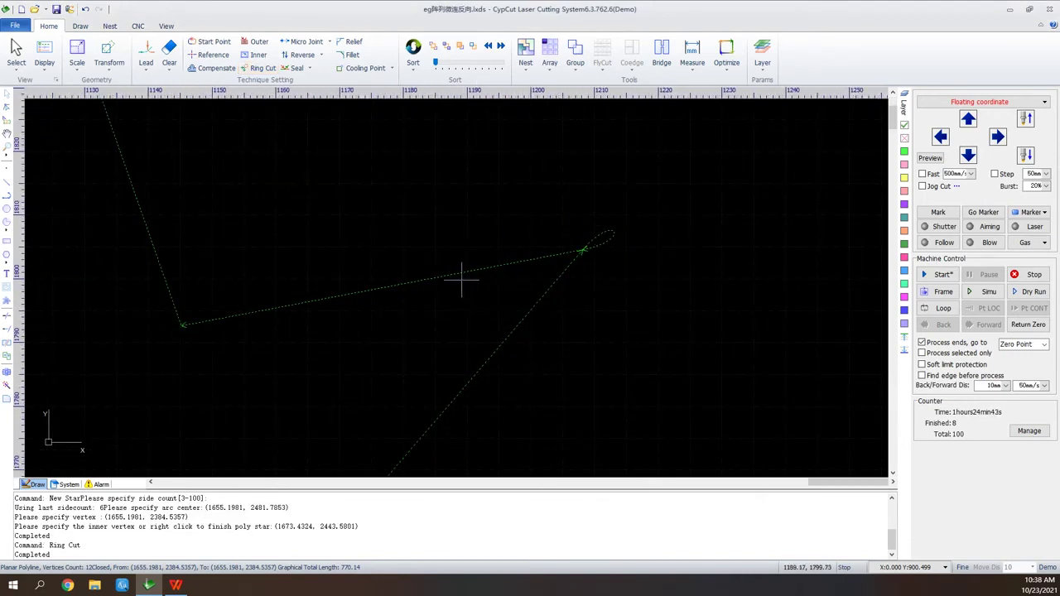
{"action": "scroll", "coordinate": [307, 316], "scroll_direction": "down", "scroll_amount": 3}
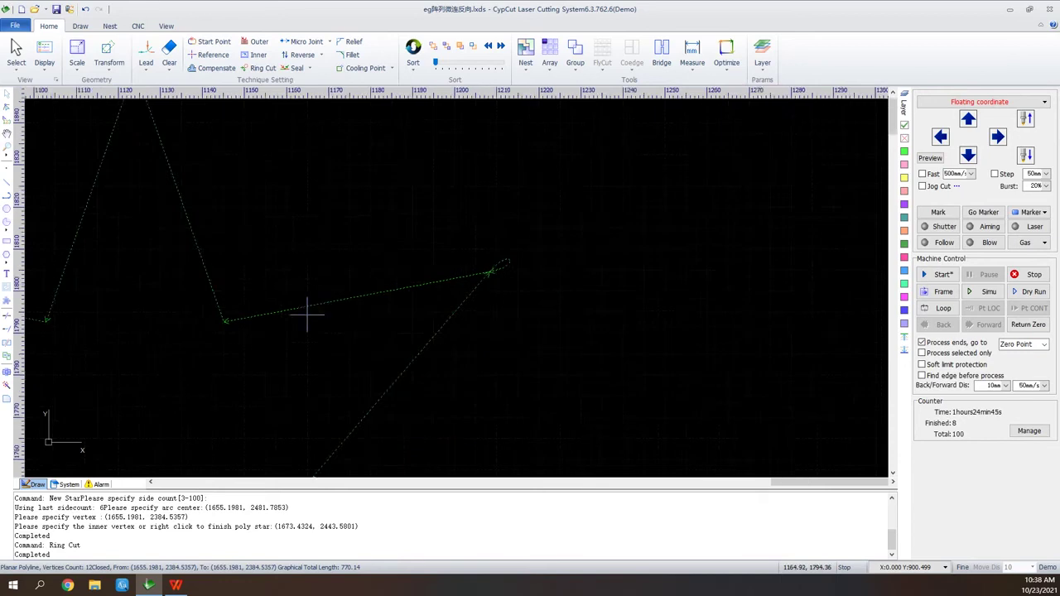
{"action": "scroll", "coordinate": [307, 316], "scroll_direction": "down", "scroll_amount": 2}
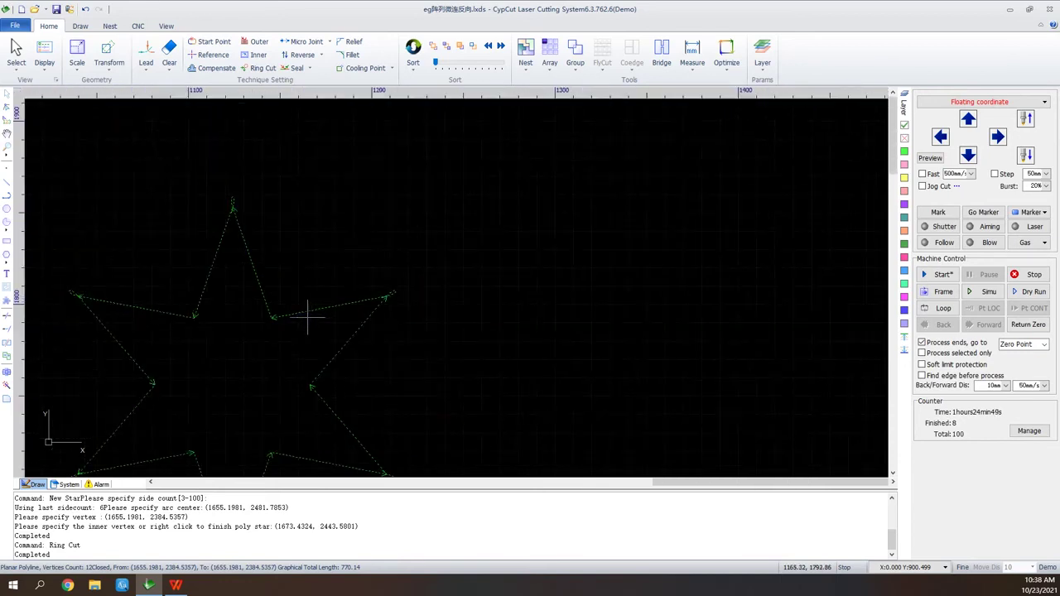
{"action": "scroll", "coordinate": [277, 350], "scroll_direction": "down", "scroll_amount": 3}
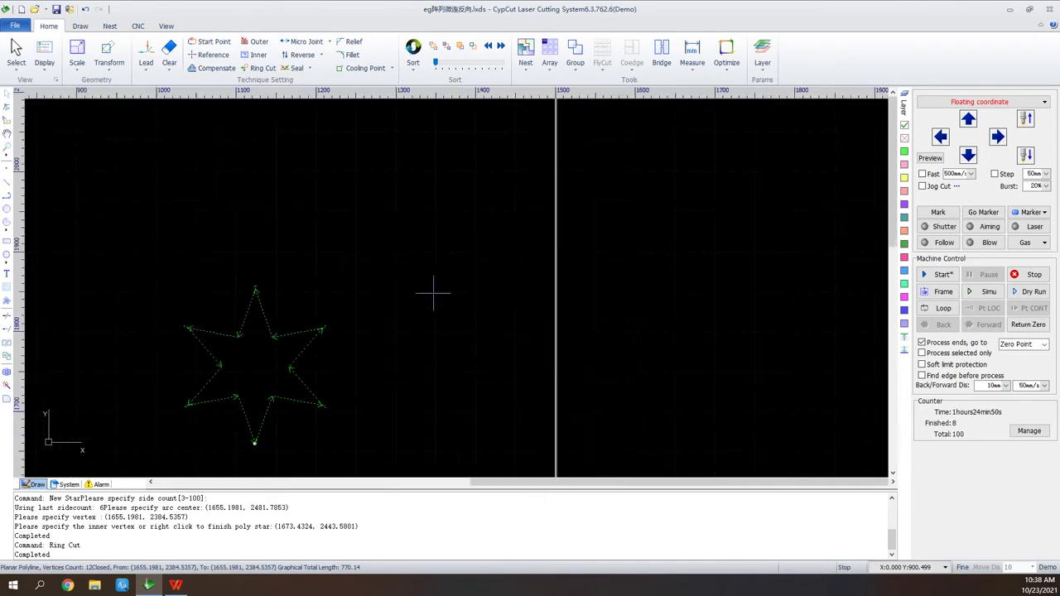
Create a Rectangle of Corner Open standard shape, about 400 by 250 mm, in the empty area beside the star.
{"action": "scroll", "coordinate": [525, 194], "scroll_direction": "down", "scroll_amount": 2}
{"action": "left_click_drag", "start_coordinate": [215, 216], "coordinate": [510, 295]}
{"action": "scroll", "coordinate": [510, 294], "scroll_direction": "up", "scroll_amount": 1}
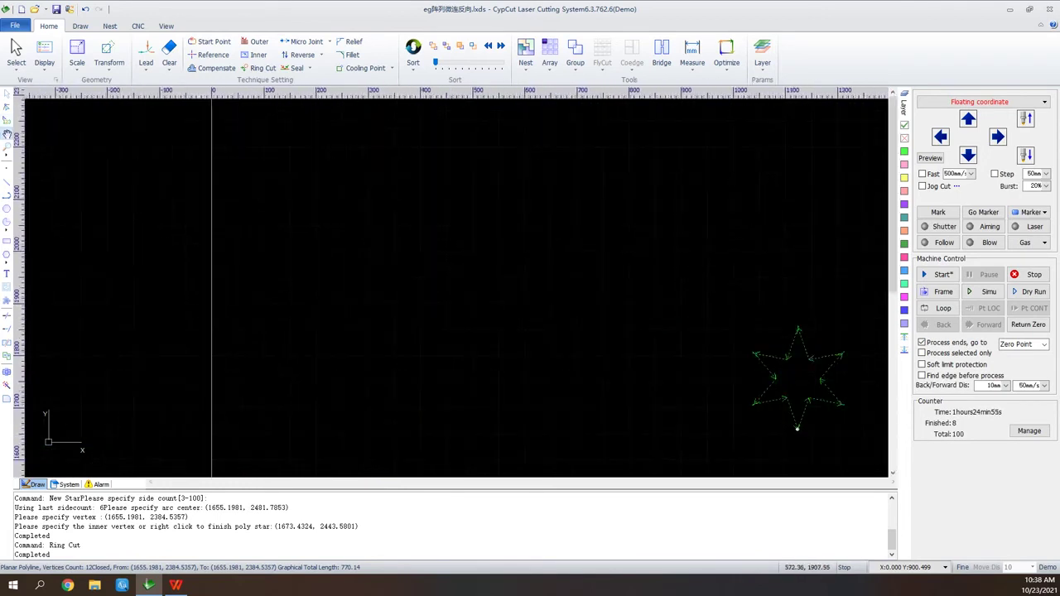
{"action": "scroll", "coordinate": [511, 299], "scroll_direction": "up", "scroll_amount": 1}
{"action": "left_click", "coordinate": [6, 301]}
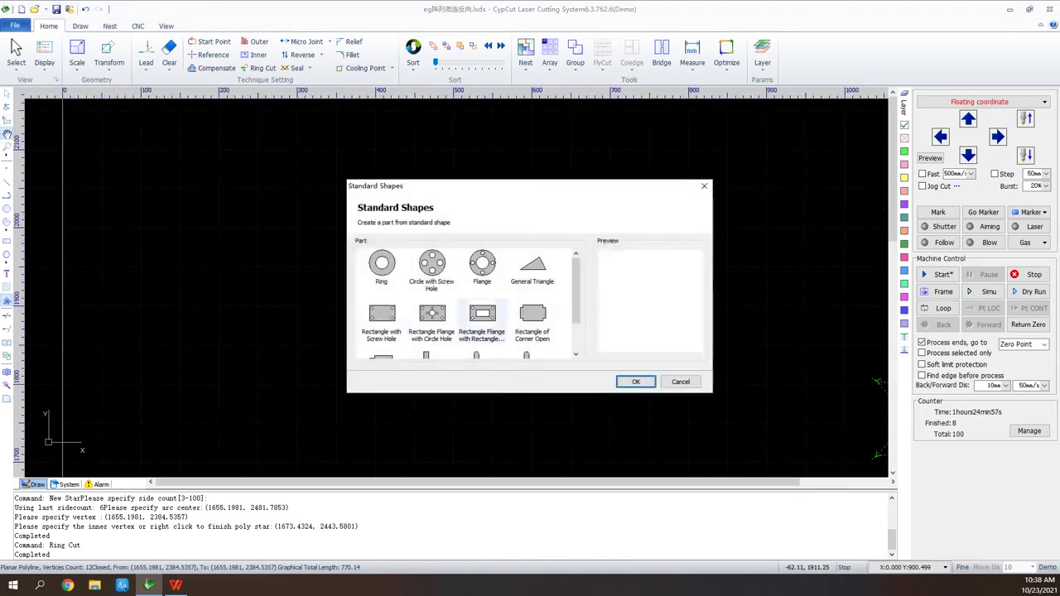
{"action": "left_click", "coordinate": [532, 315]}
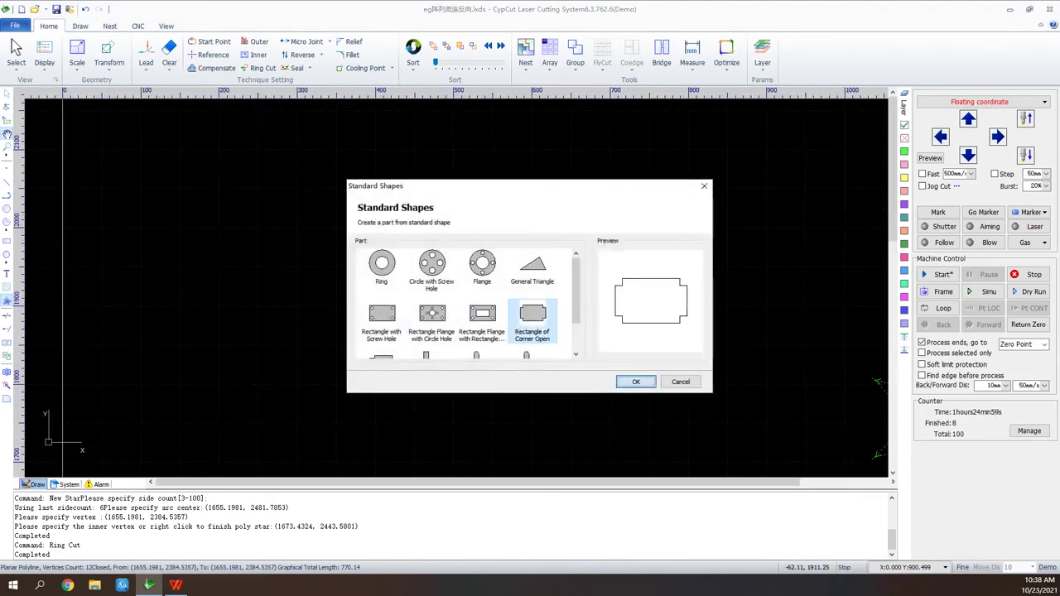
{"action": "left_click", "coordinate": [636, 382]}
{"action": "left_click", "coordinate": [605, 386]}
{"action": "left_click", "coordinate": [315, 361]}
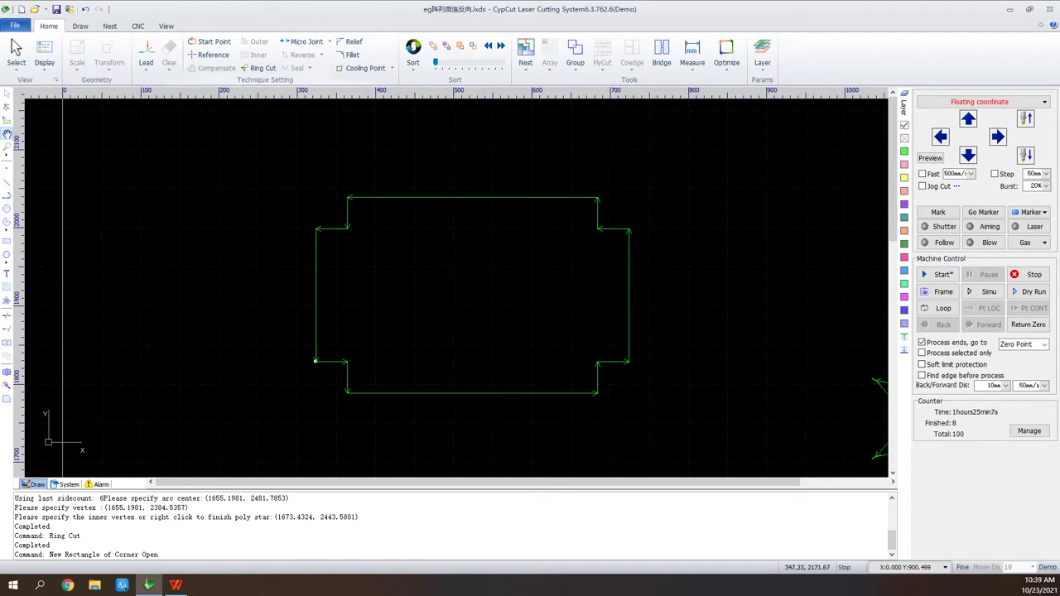
Add 2 mm radius reliefs at the four inner corners of the corner-open rectangle.
{"action": "left_click", "coordinate": [348, 41]}
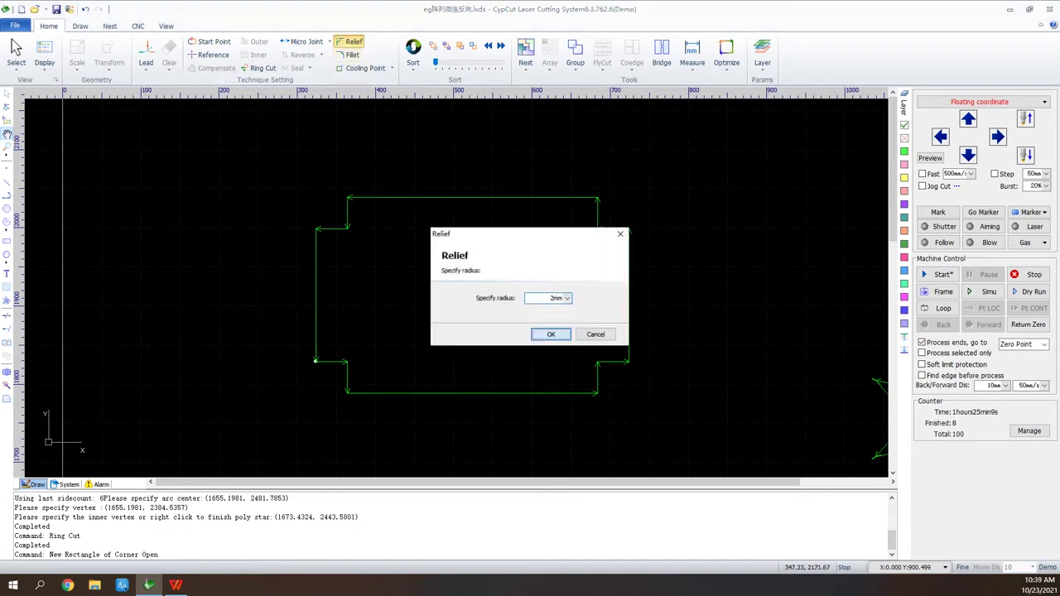
{"action": "left_click", "coordinate": [550, 333]}
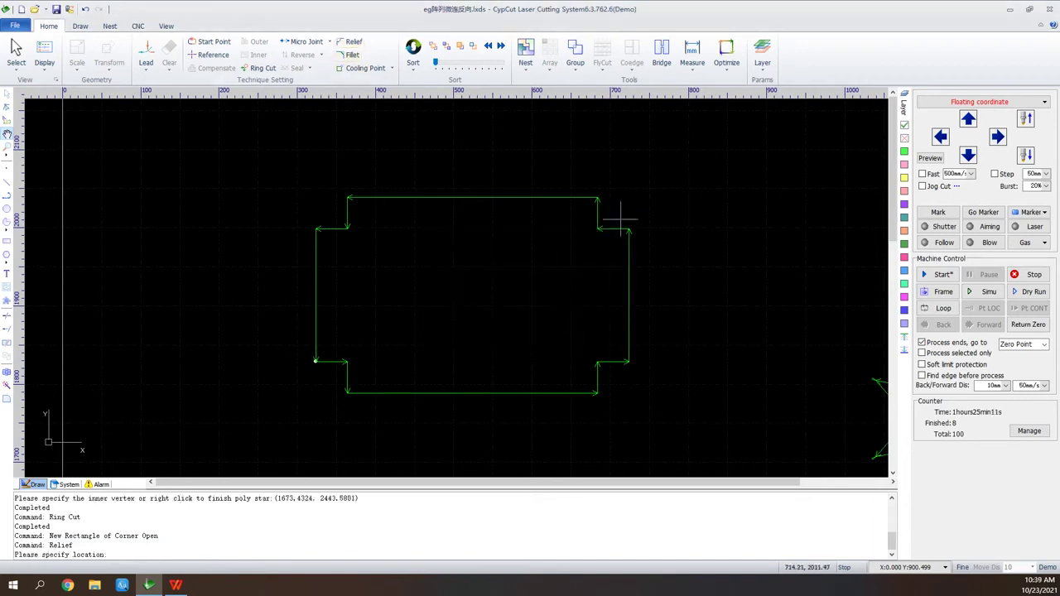
{"action": "left_click", "coordinate": [596, 228]}
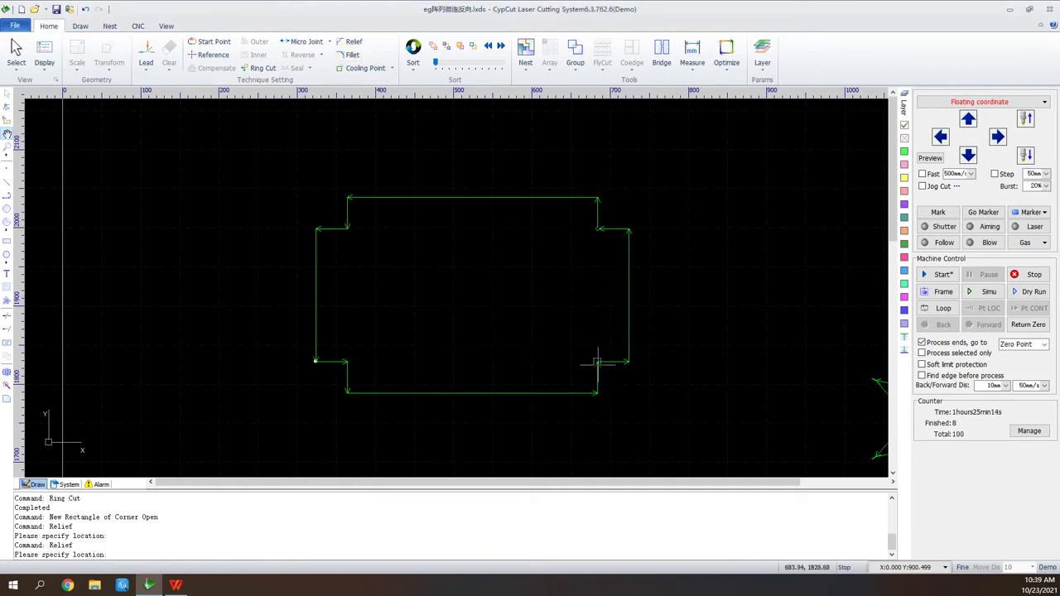
{"action": "left_click", "coordinate": [597, 363]}
{"action": "left_click", "coordinate": [347, 362]}
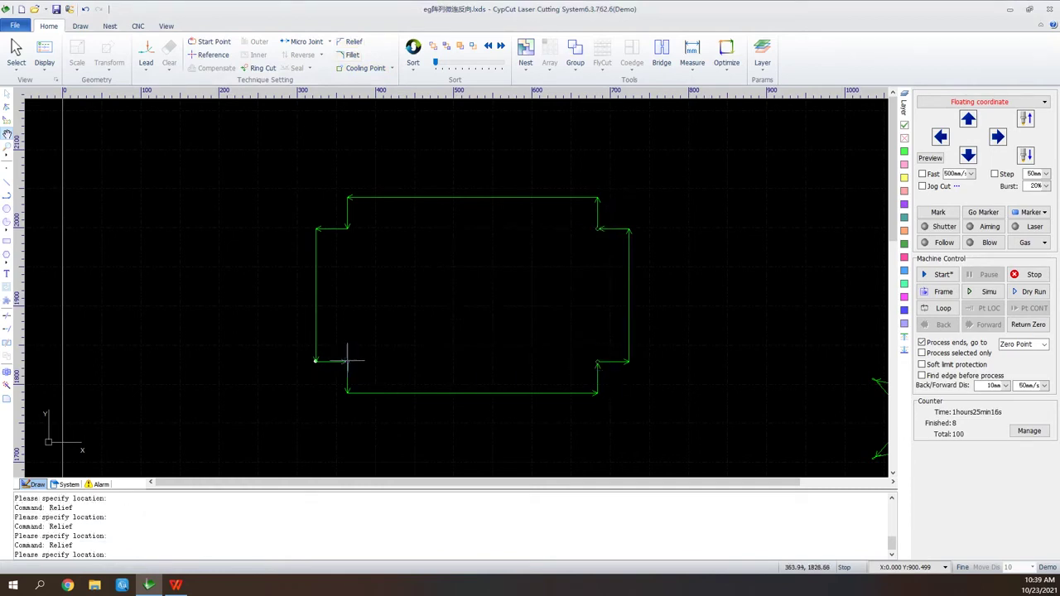
{"action": "left_click", "coordinate": [347, 228]}
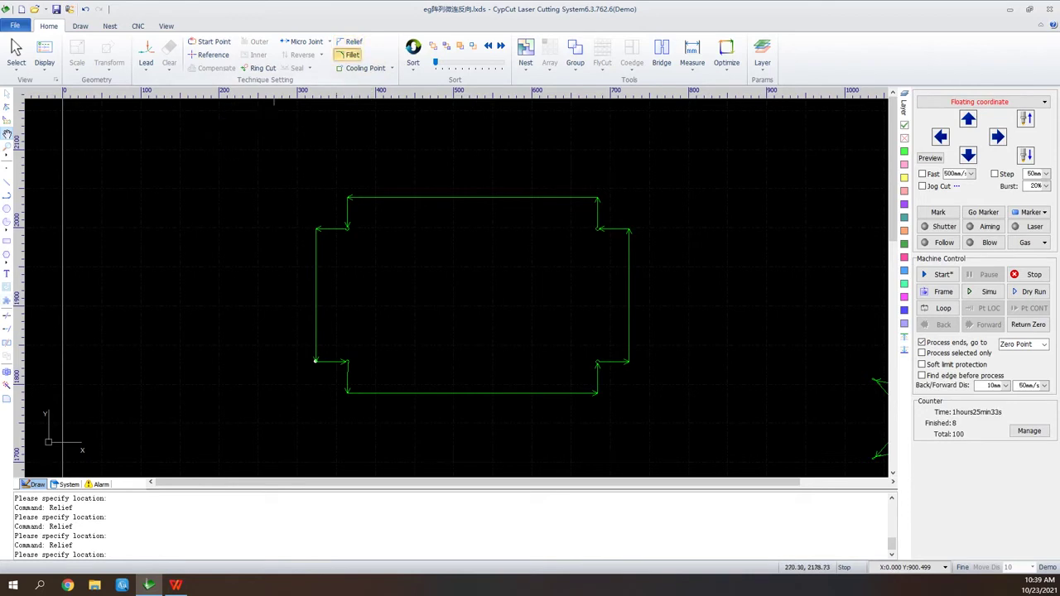
Fillet the convex outer corners around the upper edge of the corner-open rectangle.
{"action": "left_click", "coordinate": [348, 55]}
{"action": "left_click", "coordinate": [546, 333]}
{"action": "scroll", "coordinate": [602, 195], "scroll_direction": "up", "scroll_amount": 2}
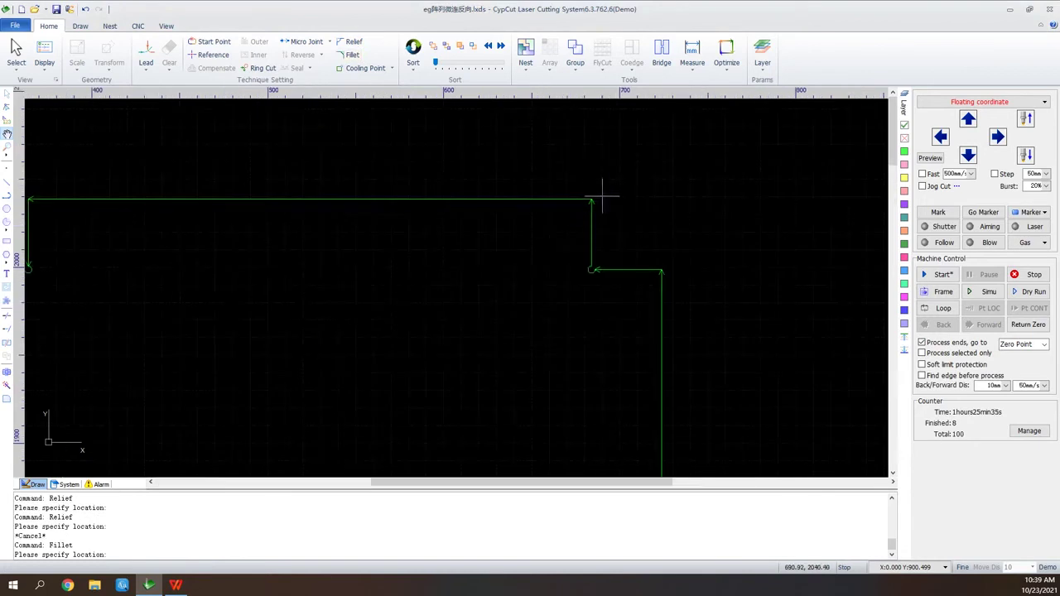
{"action": "left_click", "coordinate": [591, 200]}
{"action": "left_click", "coordinate": [662, 270]}
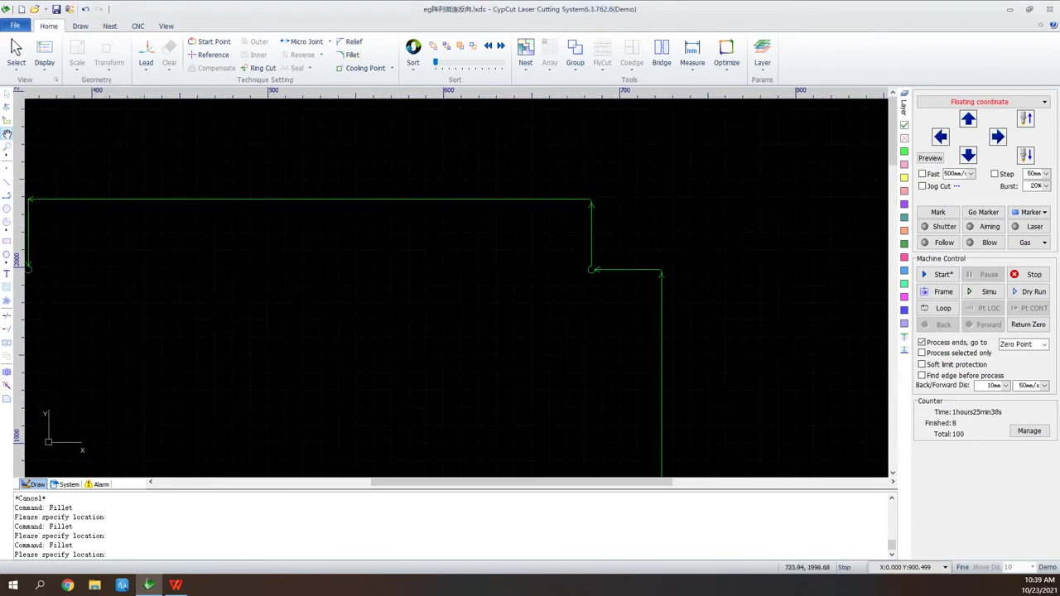
{"action": "scroll", "coordinate": [667, 249], "scroll_direction": "down", "scroll_amount": 2}
{"action": "scroll", "coordinate": [389, 224], "scroll_direction": "up", "scroll_amount": 1}
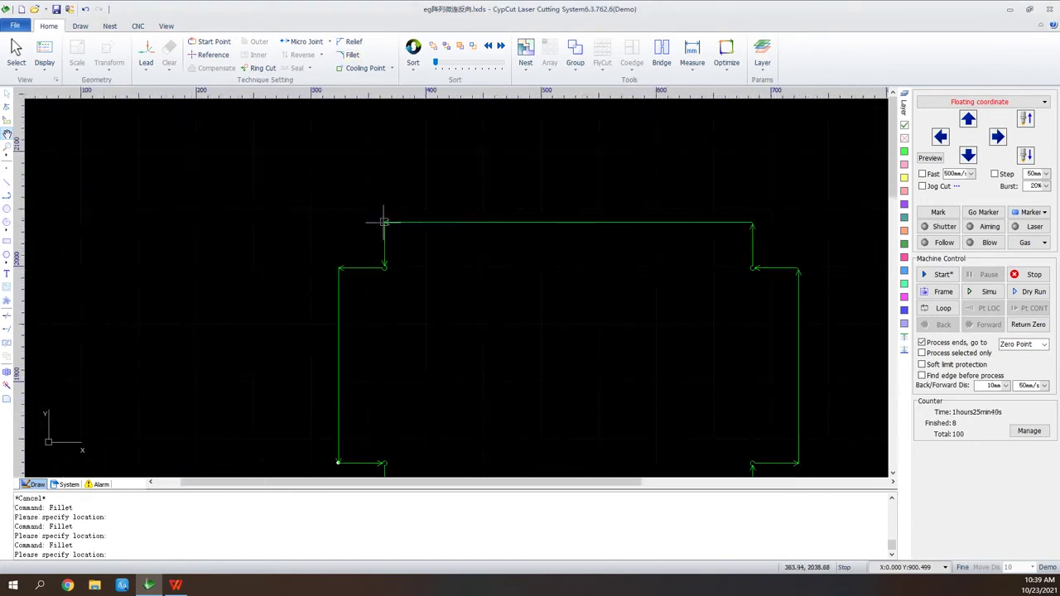
{"action": "left_click", "coordinate": [385, 222]}
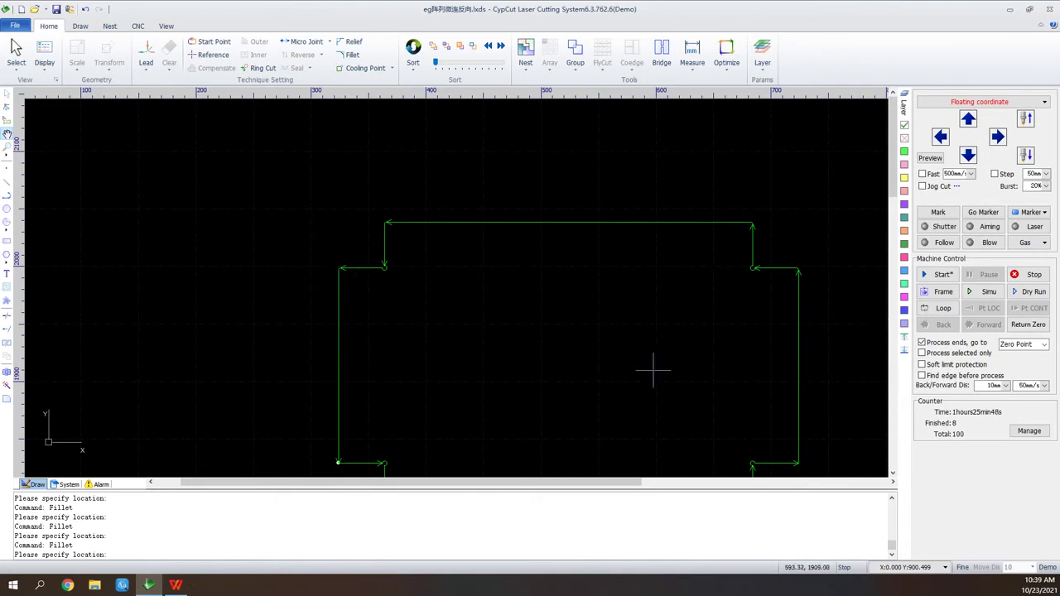
Draw a rectangle about 244 by 128 mm above the corner-open shape and add a lead-in at its upper-left corner.
{"action": "scroll", "coordinate": [520, 367], "scroll_direction": "down", "scroll_amount": 2}
{"action": "scroll", "coordinate": [450, 406], "scroll_direction": "down", "scroll_amount": 1}
{"action": "scroll", "coordinate": [575, 208], "scroll_direction": "up", "scroll_amount": 2}
{"action": "left_click", "coordinate": [7, 241]}
{"action": "left_click", "coordinate": [332, 237]}
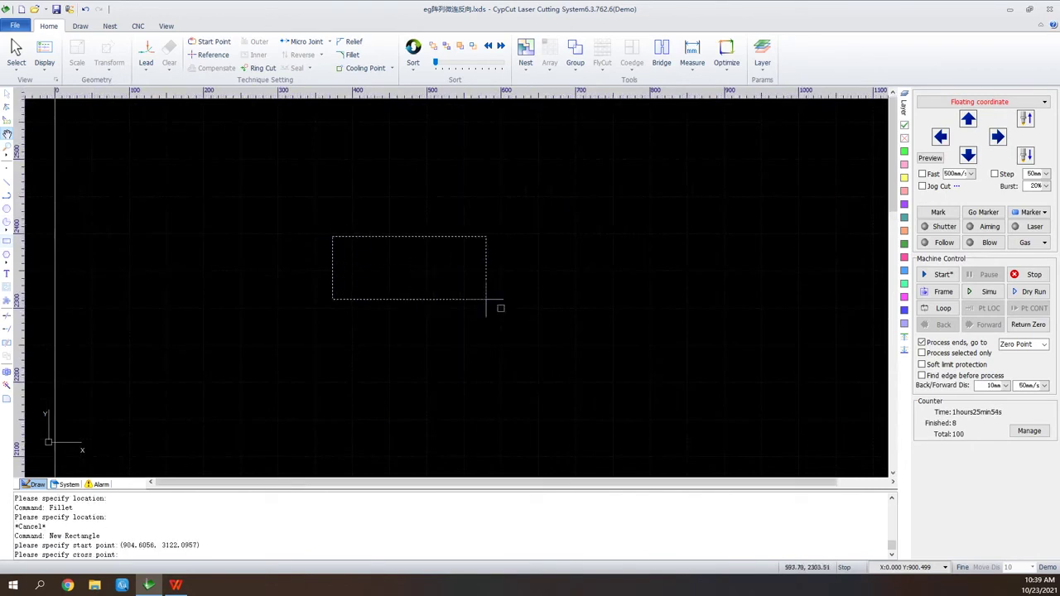
{"action": "left_click", "coordinate": [514, 331]}
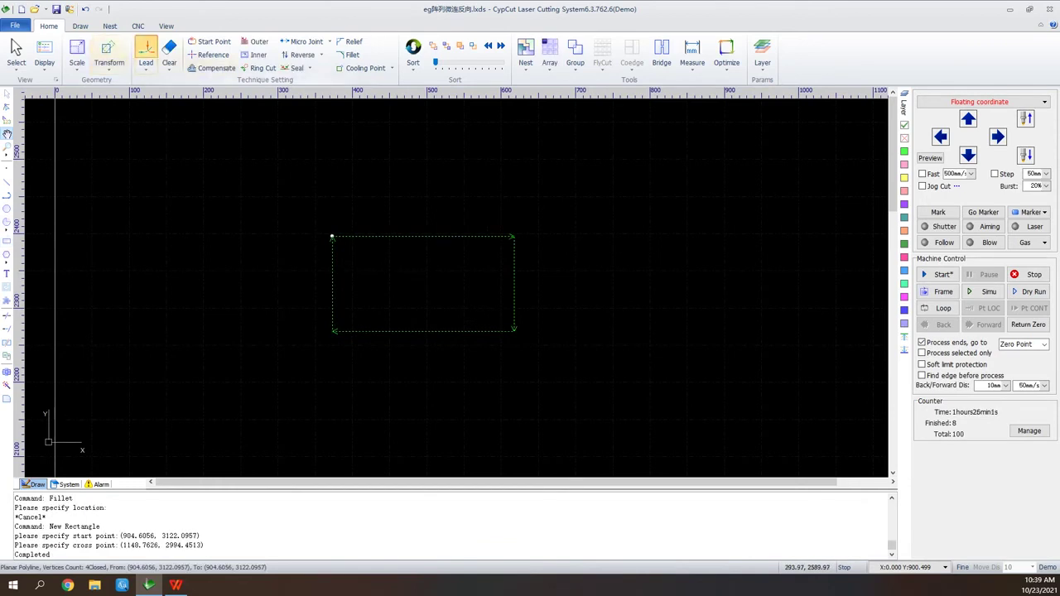
{"action": "left_click", "coordinate": [146, 51]}
{"action": "left_click", "coordinate": [578, 452]}
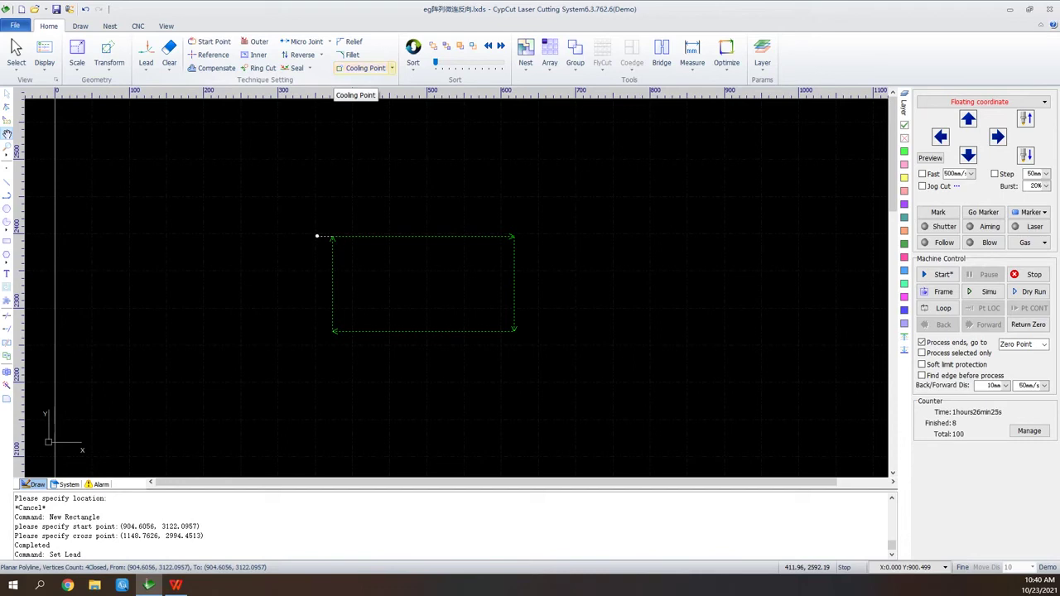
Add automatic cooling points at the new rectangle's lead-in and at corners with 90° max angle, and clear the cooling points.
{"action": "left_click", "coordinate": [365, 68]}
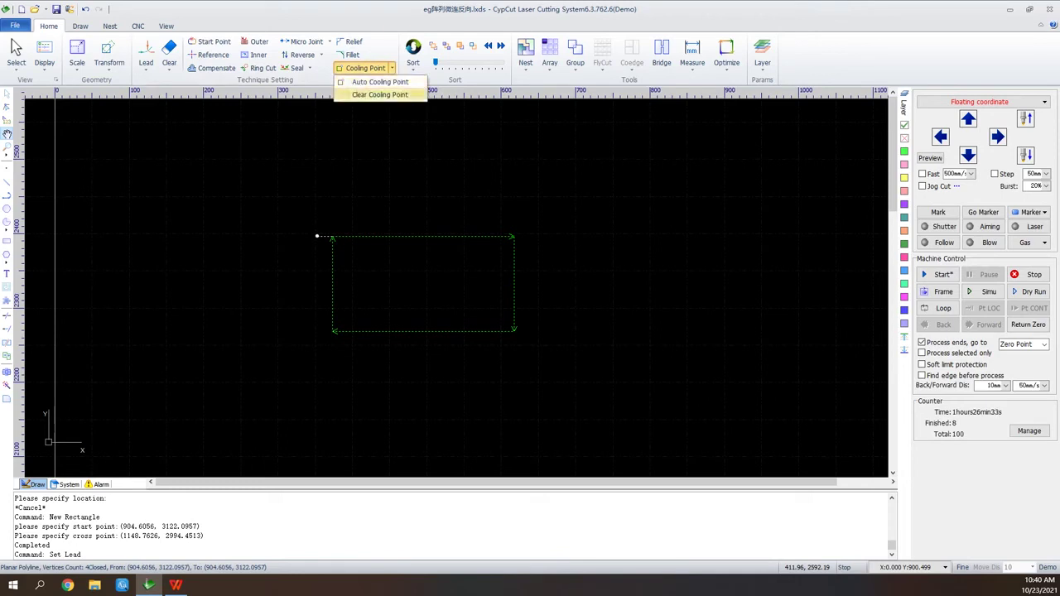
{"action": "left_click", "coordinate": [380, 82]}
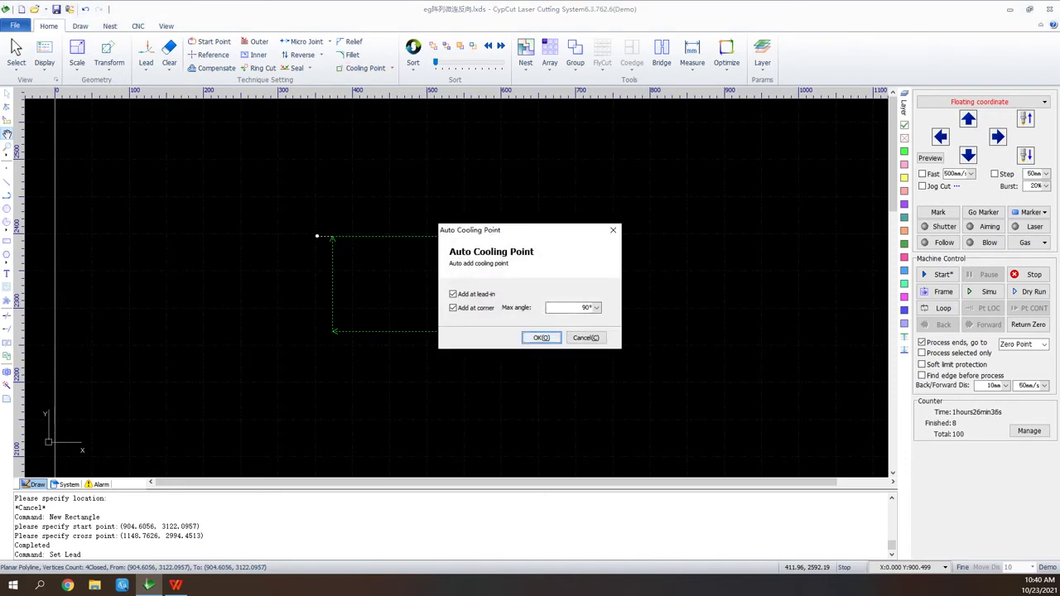
{"action": "key", "text": "Return"}
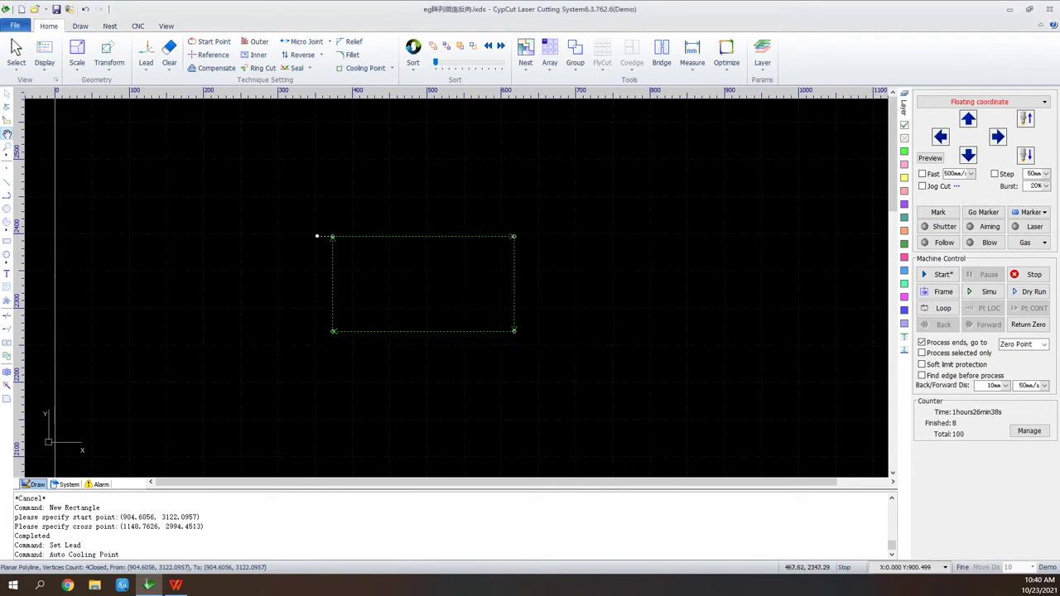
{"action": "scroll", "coordinate": [344, 272], "scroll_direction": "up", "scroll_amount": 2}
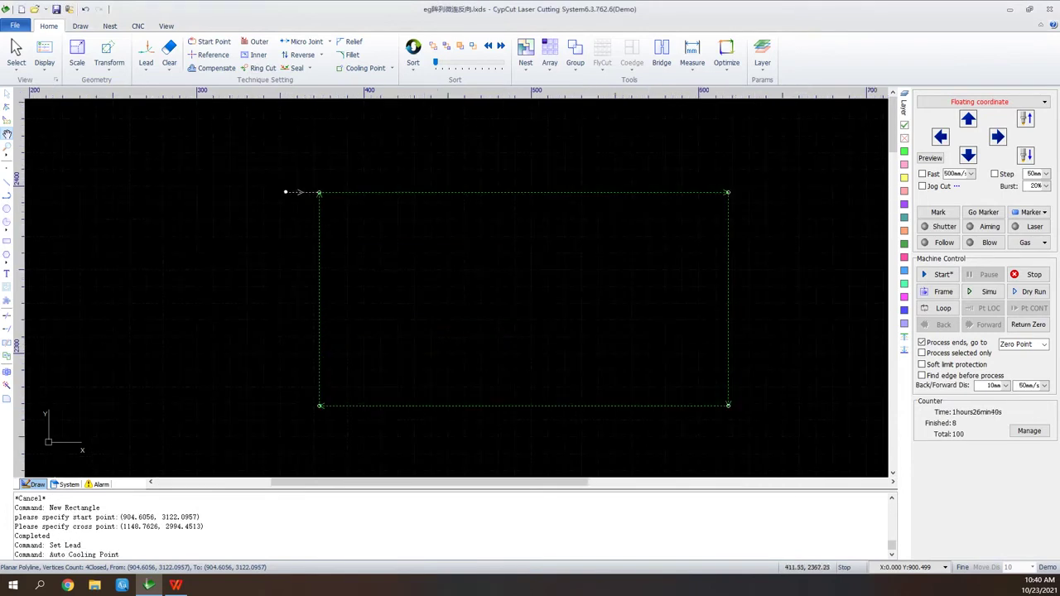
{"action": "left_click", "coordinate": [392, 68]}
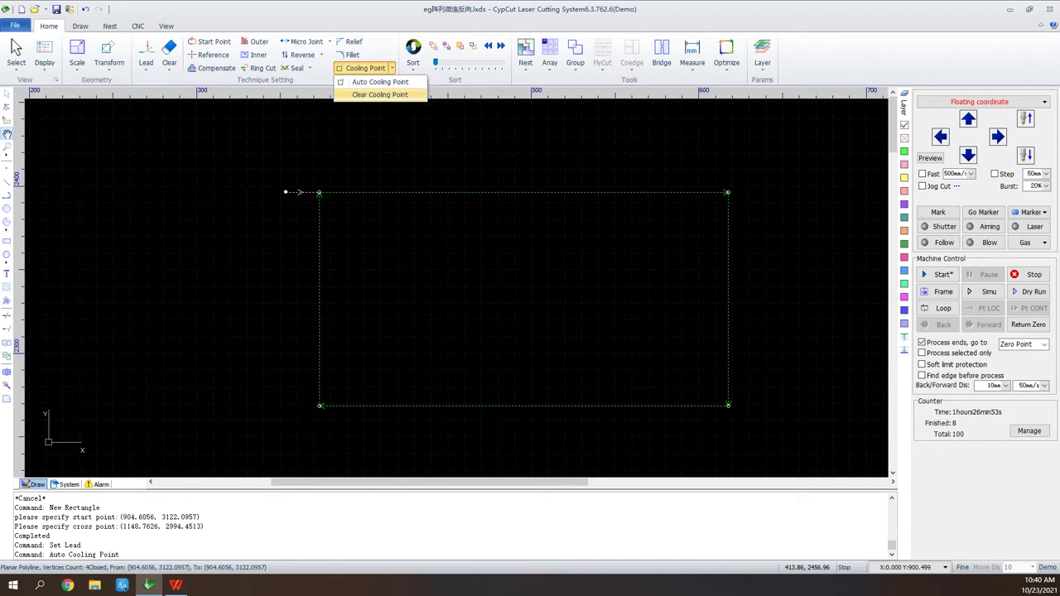
{"action": "left_click", "coordinate": [379, 94]}
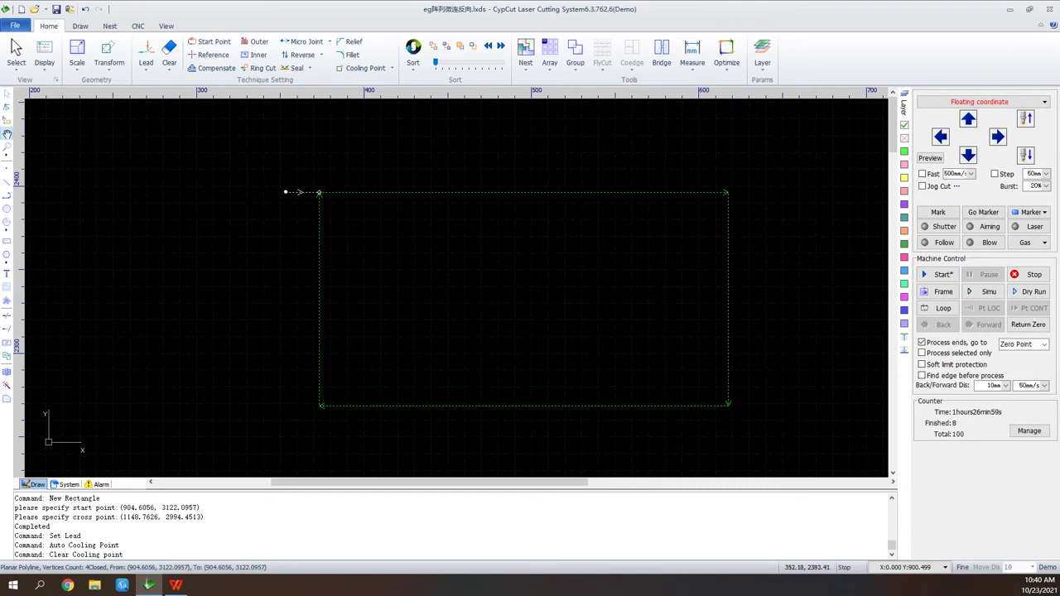
Discard the changes to the current drawing and open the eg停靠点 file.
{"action": "left_click", "coordinate": [364, 67]}
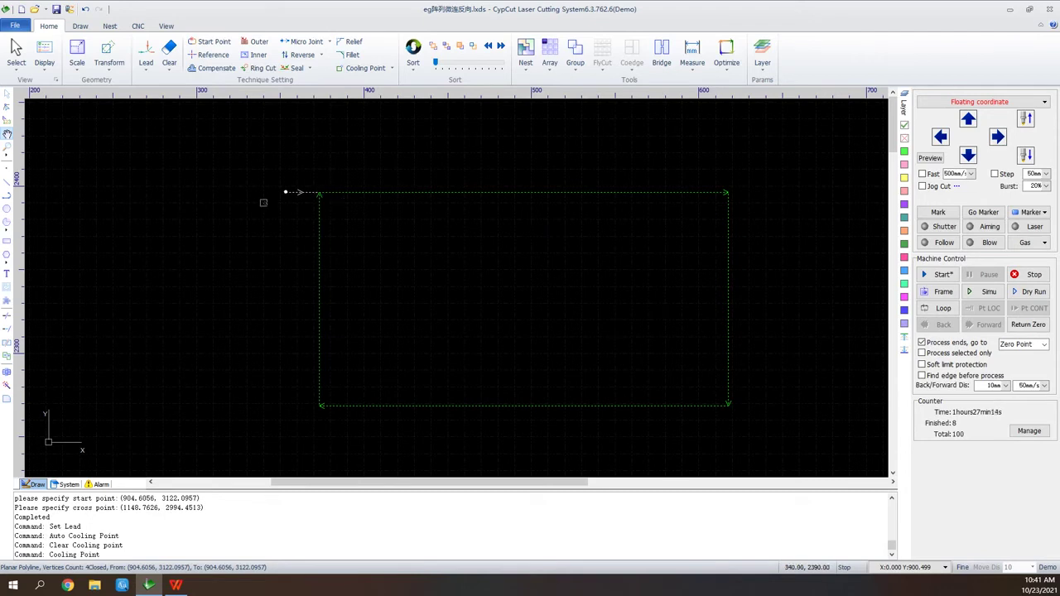
{"action": "scroll", "coordinate": [300, 208], "scroll_direction": "down", "scroll_amount": 5}
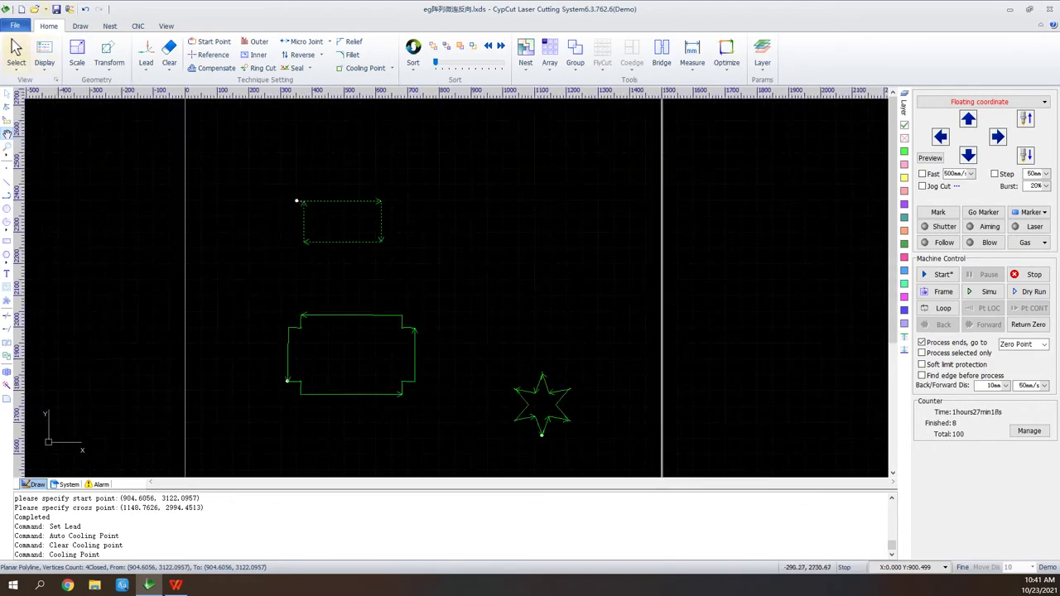
{"action": "left_click", "coordinate": [34, 9]}
{"action": "left_click", "coordinate": [529, 307]}
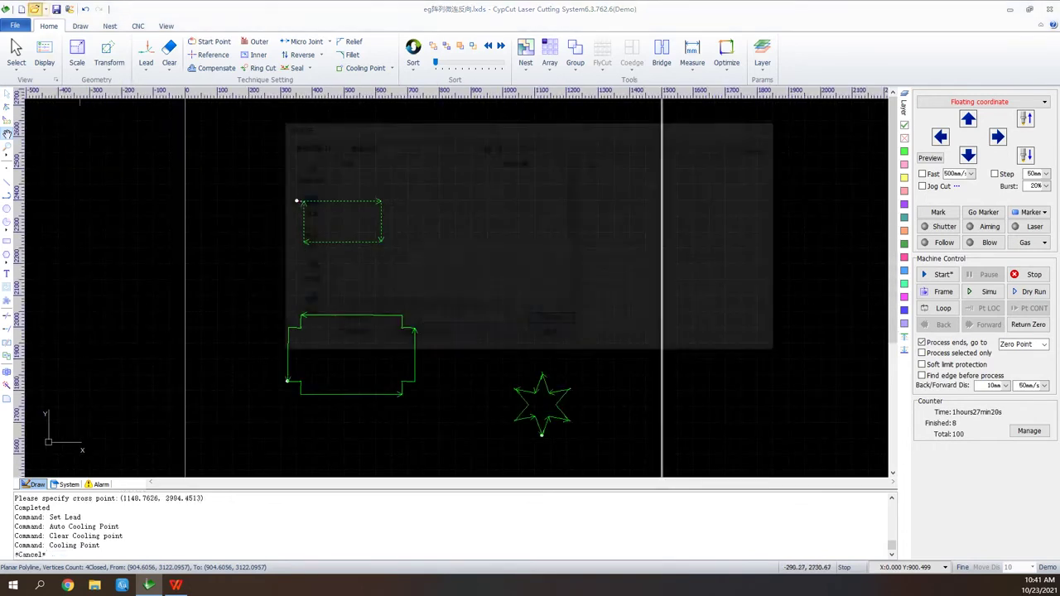
{"action": "scroll", "coordinate": [455, 237], "scroll_direction": "down", "scroll_amount": 2}
{"action": "left_click", "coordinate": [357, 243]}
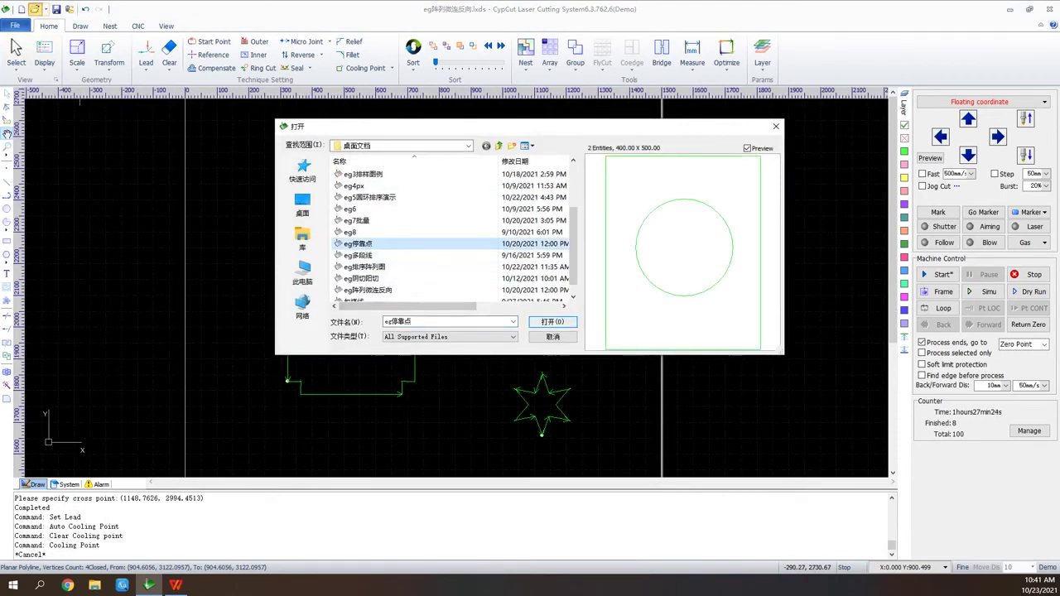
{"action": "left_click", "coordinate": [552, 321]}
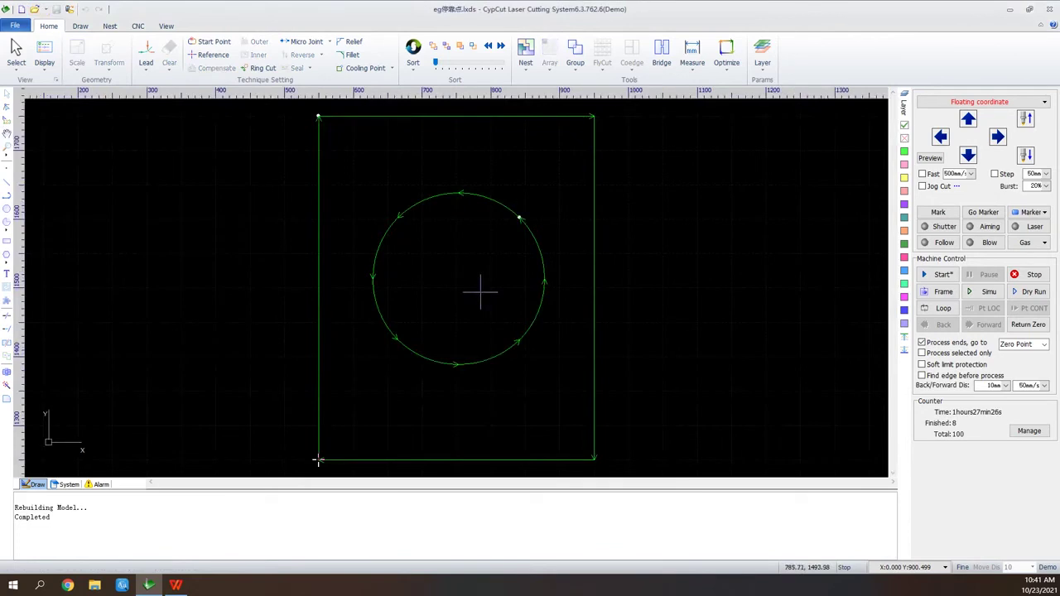
Jog the cutting head in the positive Y direction and set the part's zero reference to Bottom-Right.
{"action": "mouse_move", "coordinate": [542, 279]}
{"action": "left_click", "coordinate": [967, 118]}
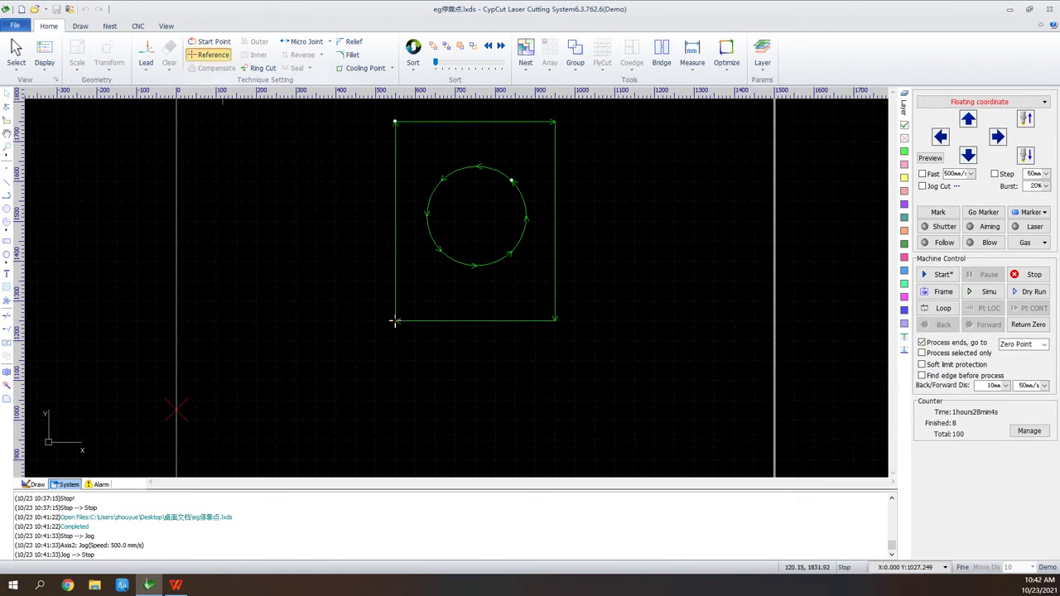
{"action": "left_click", "coordinate": [208, 54]}
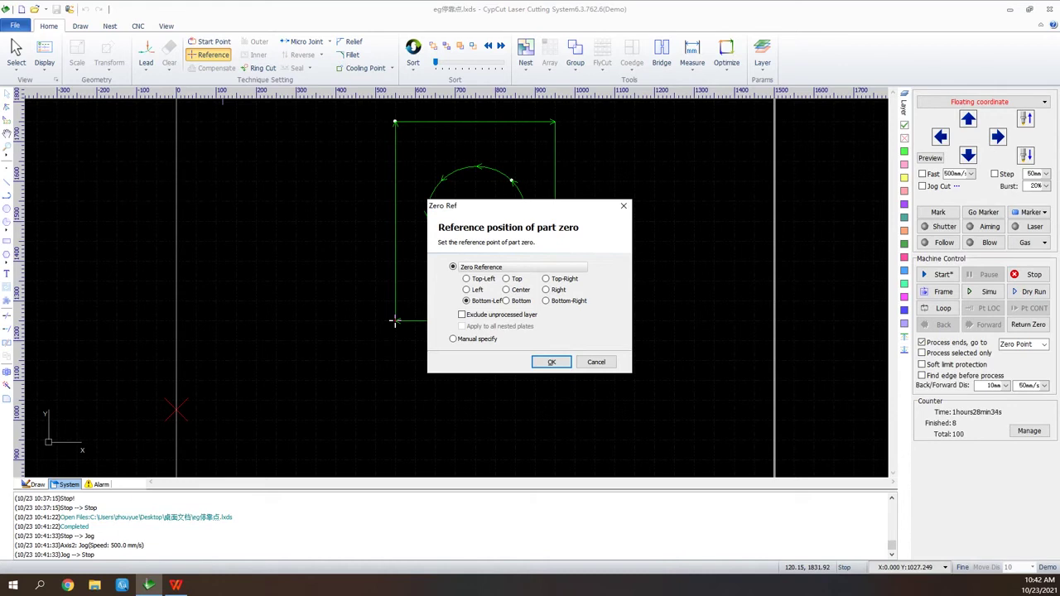
{"action": "left_click", "coordinate": [546, 300]}
{"action": "left_click", "coordinate": [551, 362]}
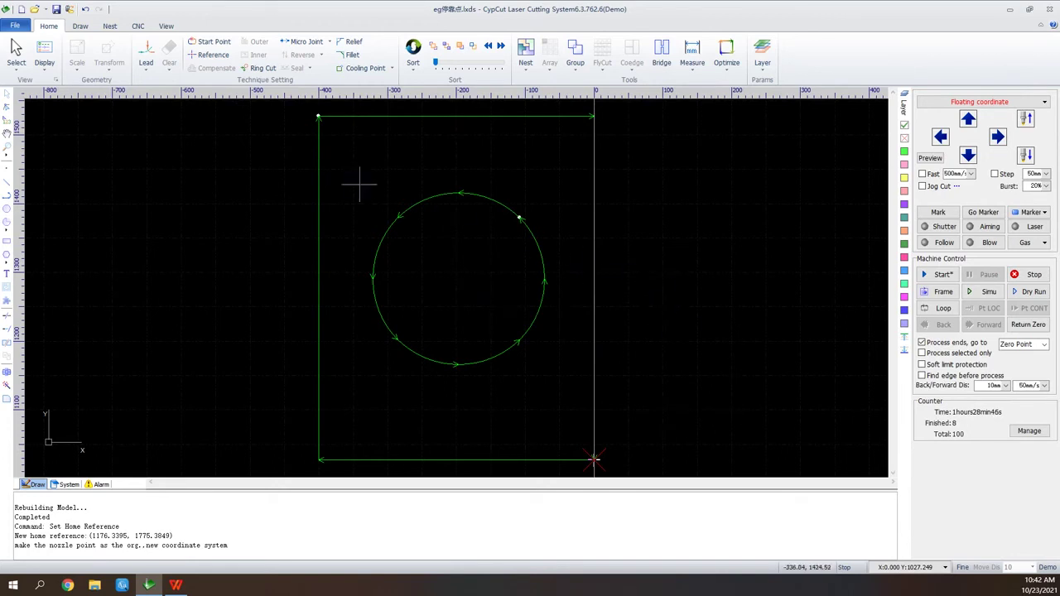
{"action": "left_click", "coordinate": [211, 54]}
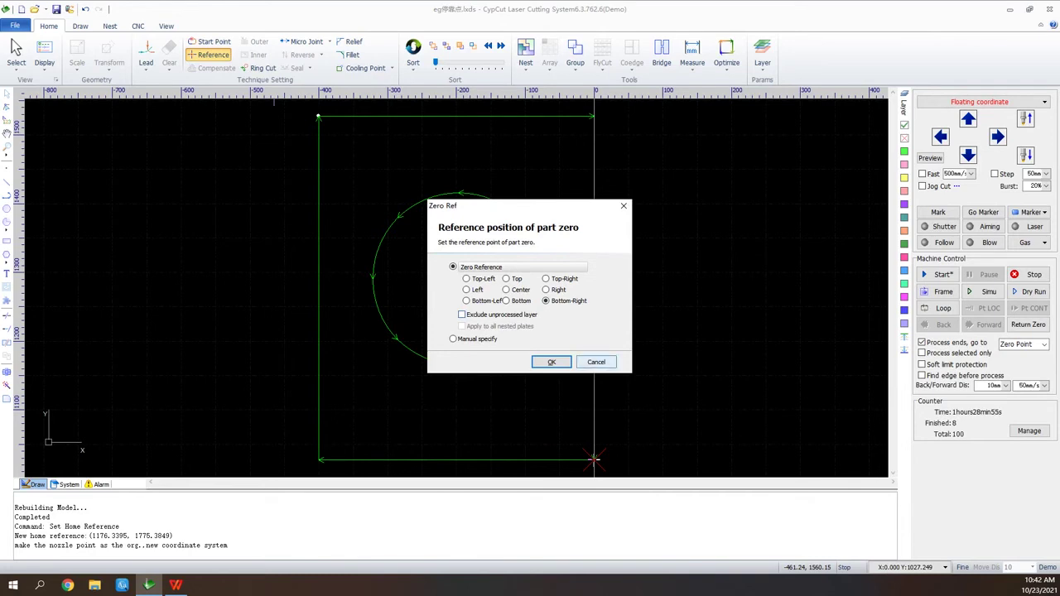
{"action": "left_click", "coordinate": [551, 362]}
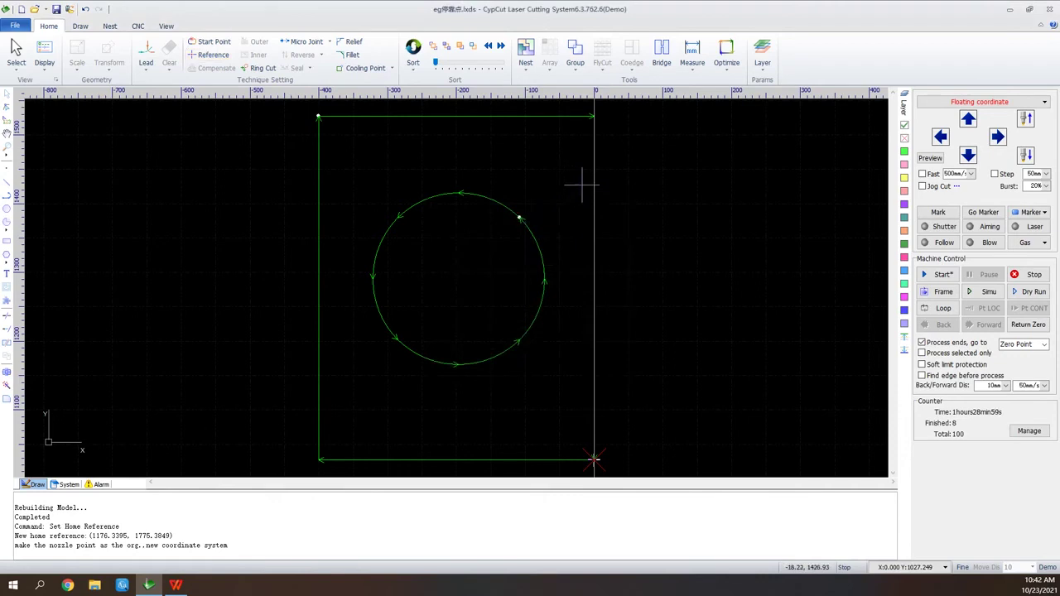
Set the outer rectangle to unprocessed and apply the Bottom-Right zero reference with the unprocessed layer excluded.
{"action": "left_click", "coordinate": [477, 117]}
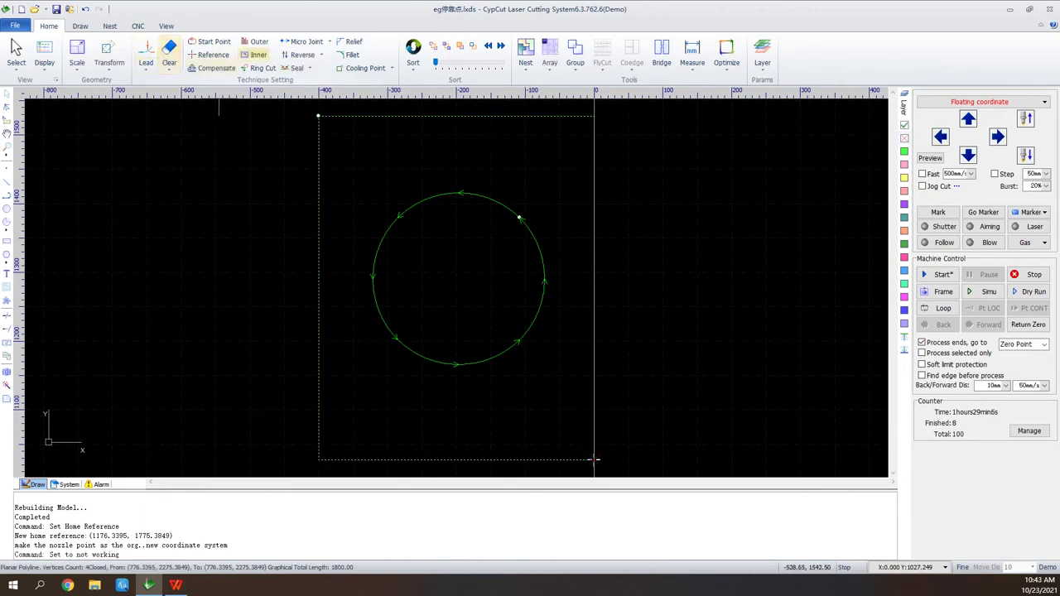
{"action": "left_click", "coordinate": [209, 54]}
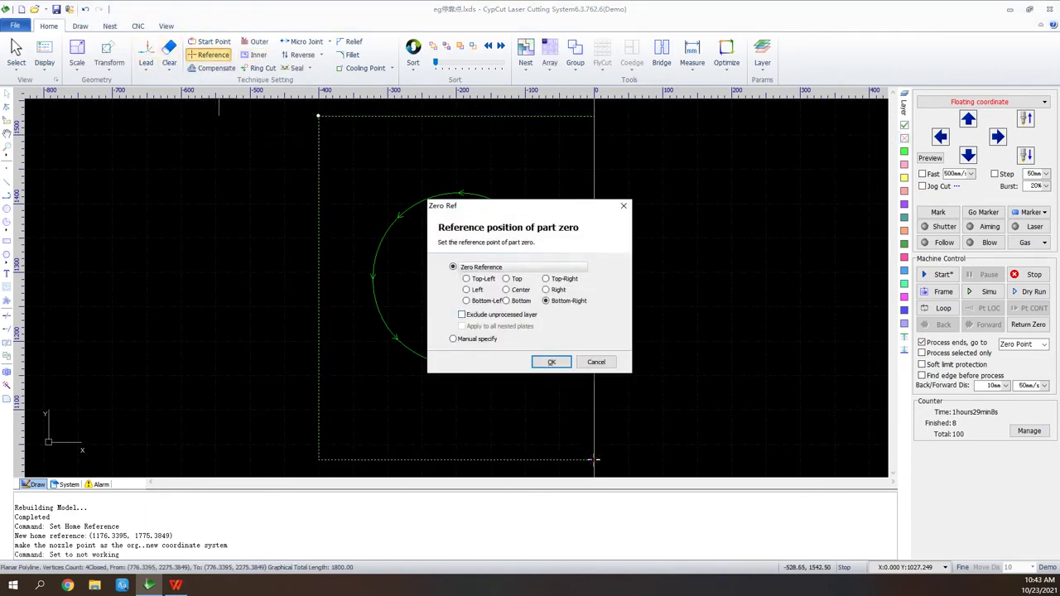
{"action": "left_click", "coordinate": [462, 315]}
{"action": "left_click", "coordinate": [552, 362]}
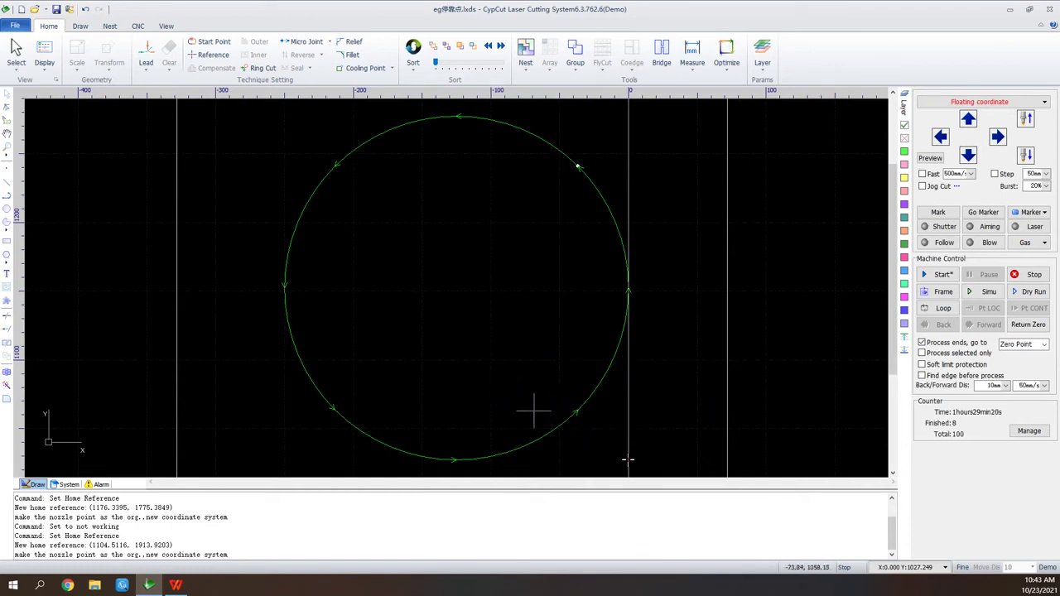
{"action": "scroll", "coordinate": [620, 159], "scroll_direction": "down", "scroll_amount": 3}
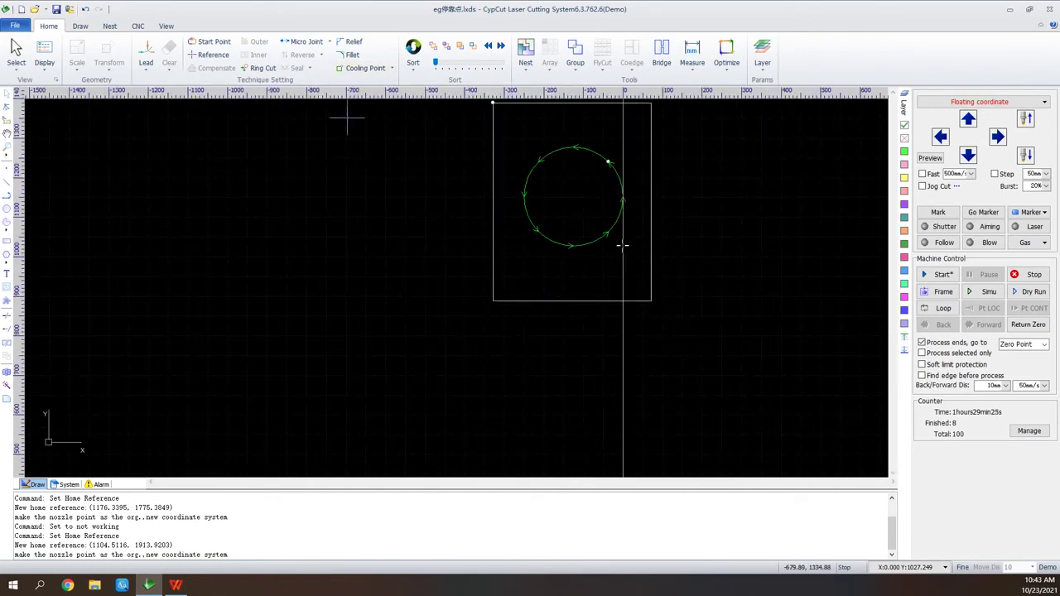
{"action": "left_click", "coordinate": [209, 54]}
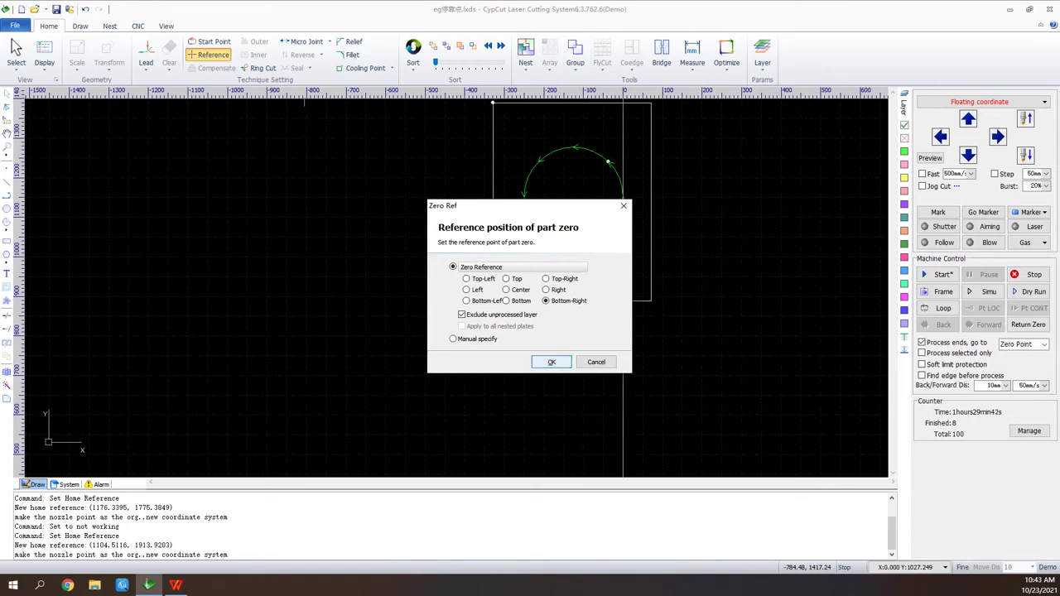
{"action": "left_click", "coordinate": [551, 362]}
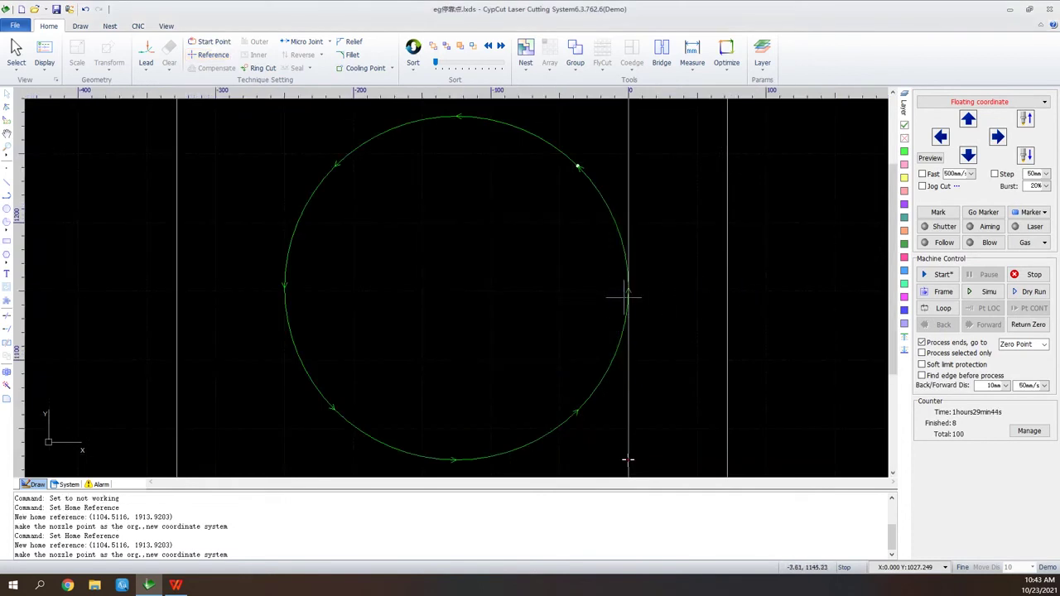
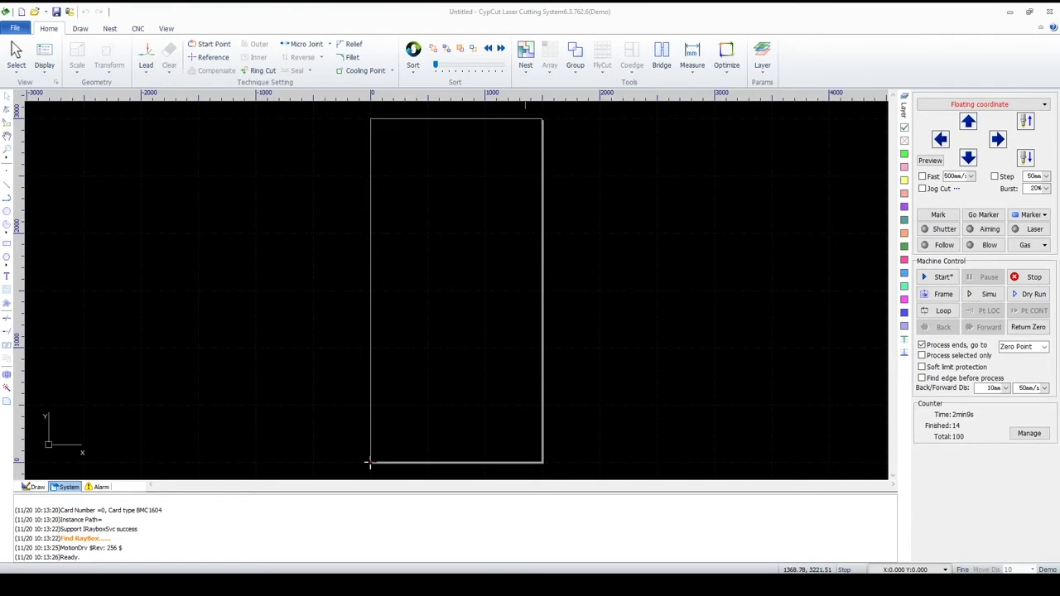
Set the sorting method to Grid Pattern and look through the other available sorting methods.
{"action": "left_click", "coordinate": [413, 68]}
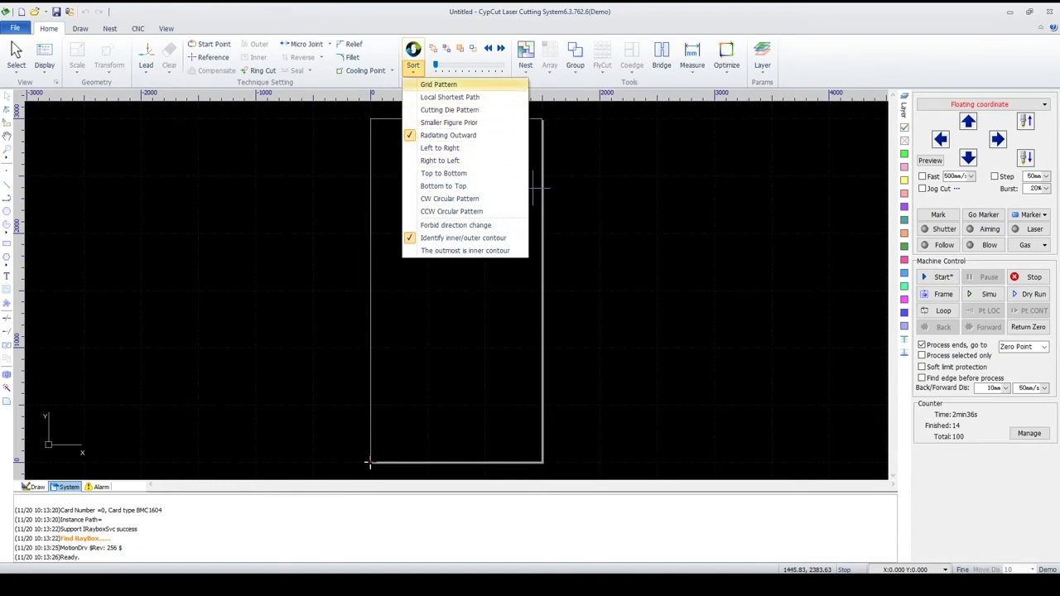
{"action": "left_click", "coordinate": [447, 84]}
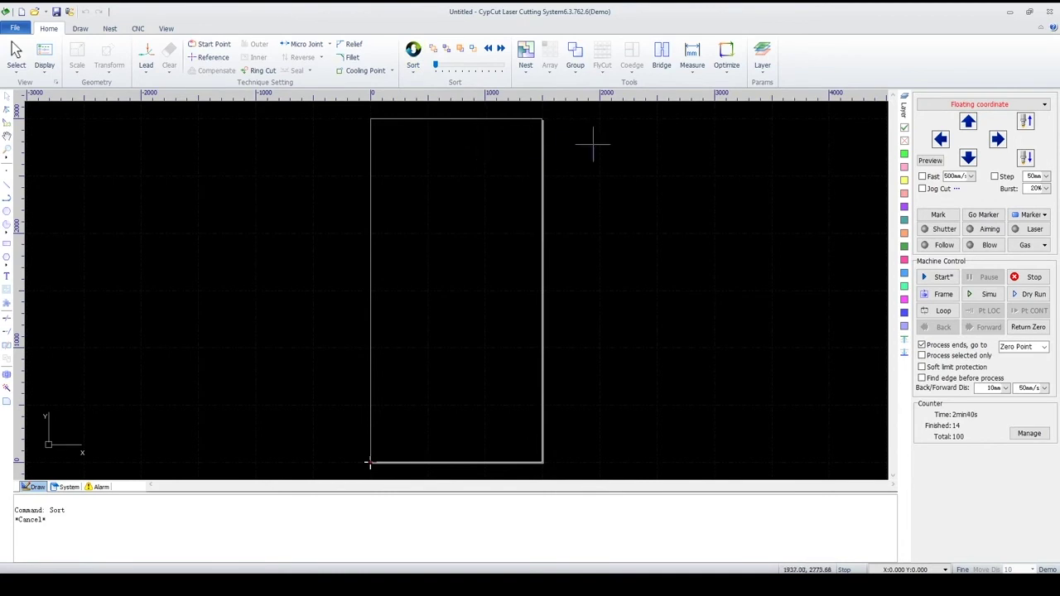
{"action": "left_click", "coordinate": [413, 65]}
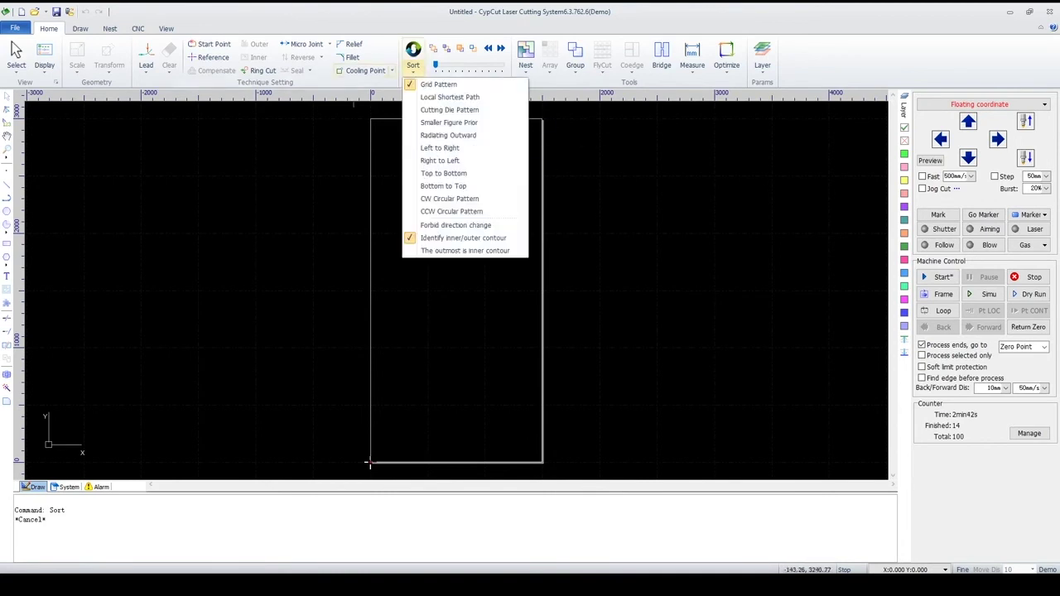
{"action": "key", "text": "Down"}
{"action": "key", "text": "Down"}
{"action": "key", "text": "Down"}
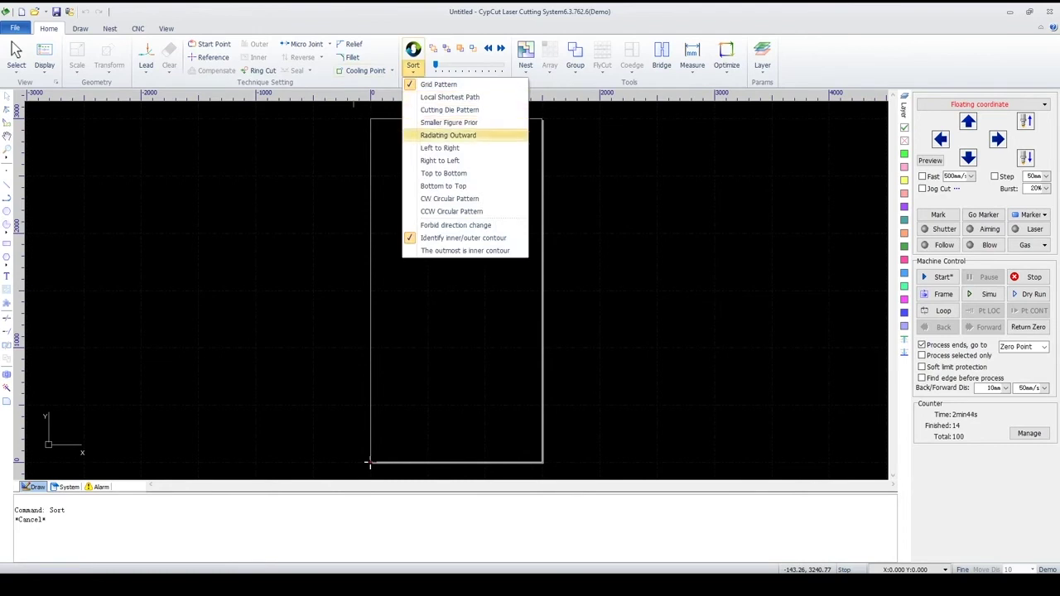
{"action": "key", "text": "Down"}
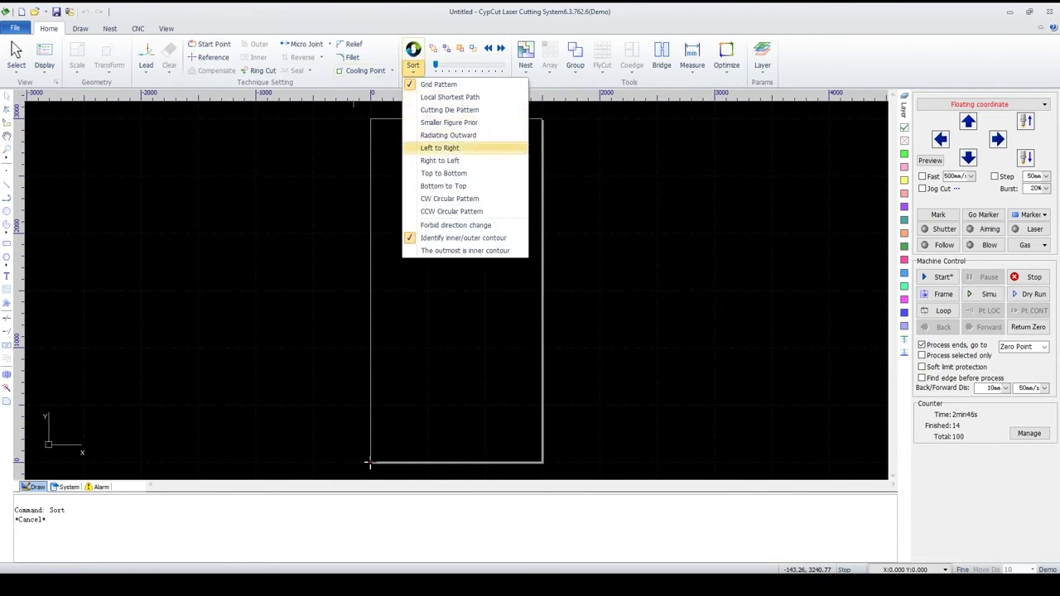
{"action": "key", "text": "Down"}
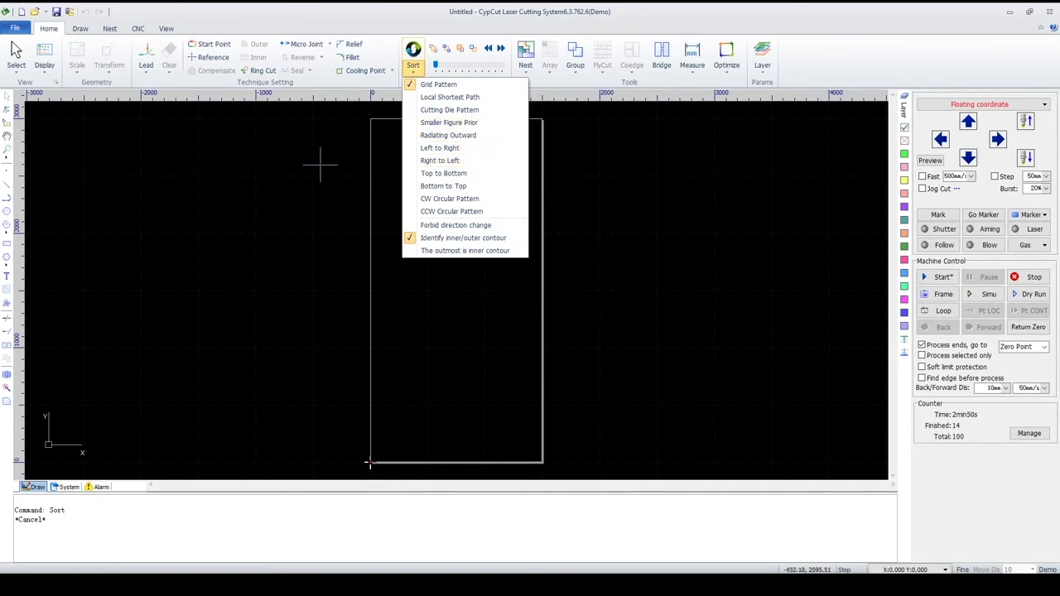
{"action": "left_click", "coordinate": [289, 159]}
Open the eg6矩形排序阵列 file containing the rectangle array.
{"action": "left_click", "coordinate": [34, 11]}
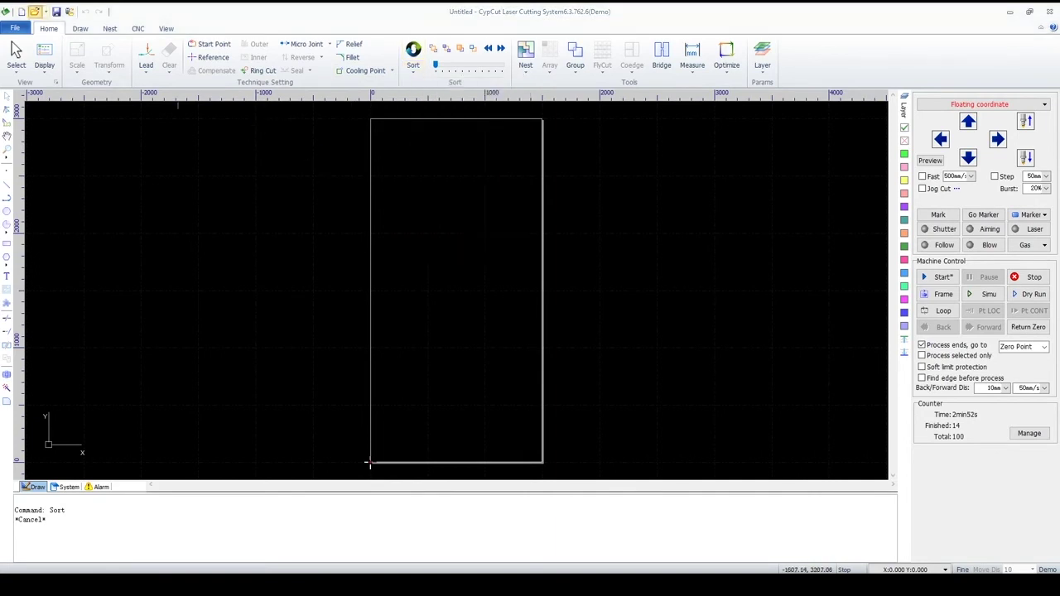
{"action": "left_click", "coordinate": [370, 262]}
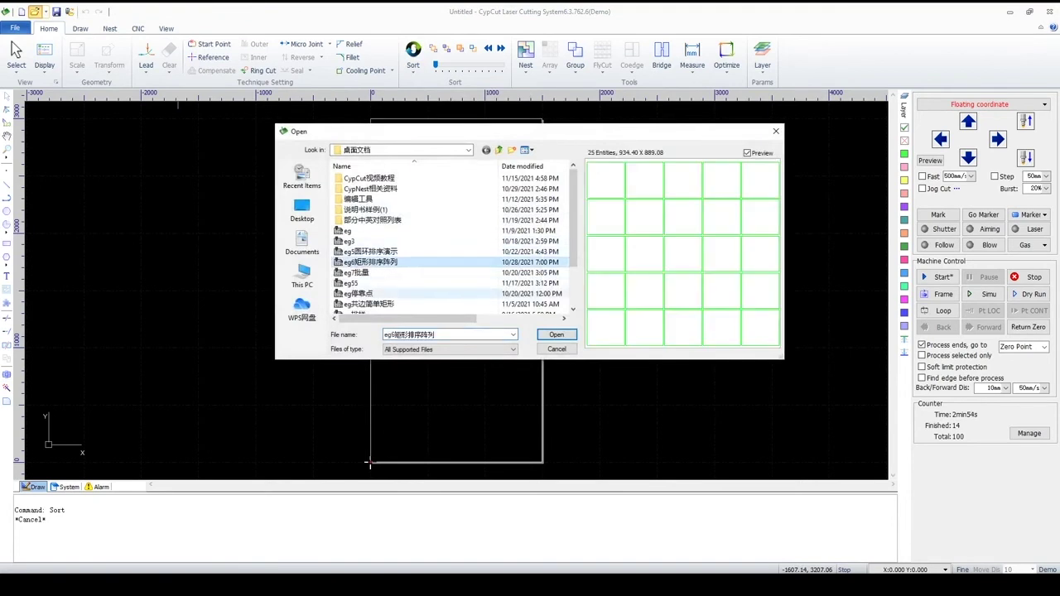
{"action": "left_click", "coordinate": [556, 334]}
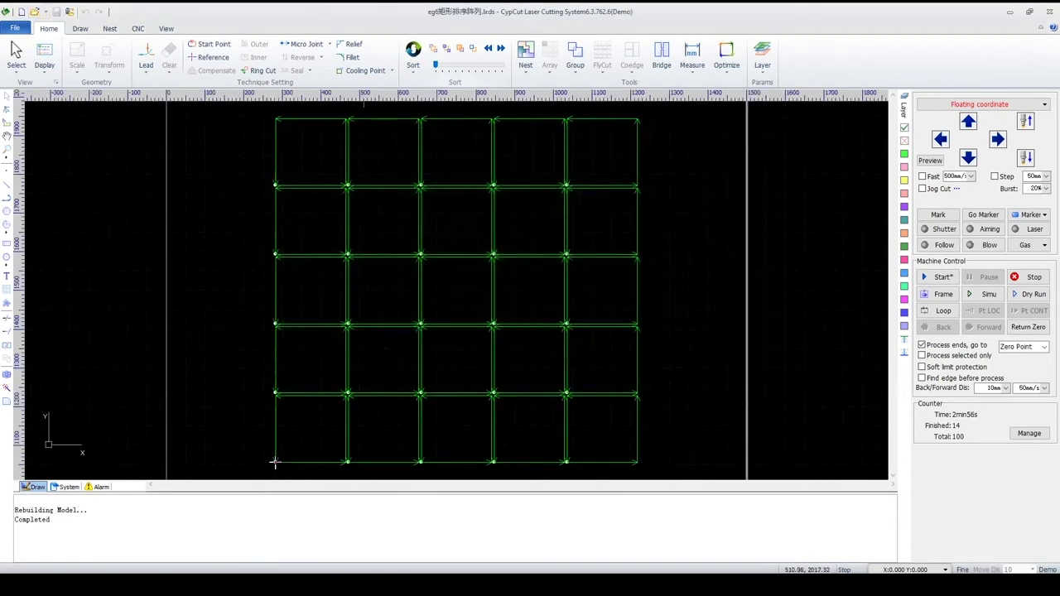
Sort the rectangle array Left to Right and preview its cutting order.
{"action": "left_click", "coordinate": [412, 66]}
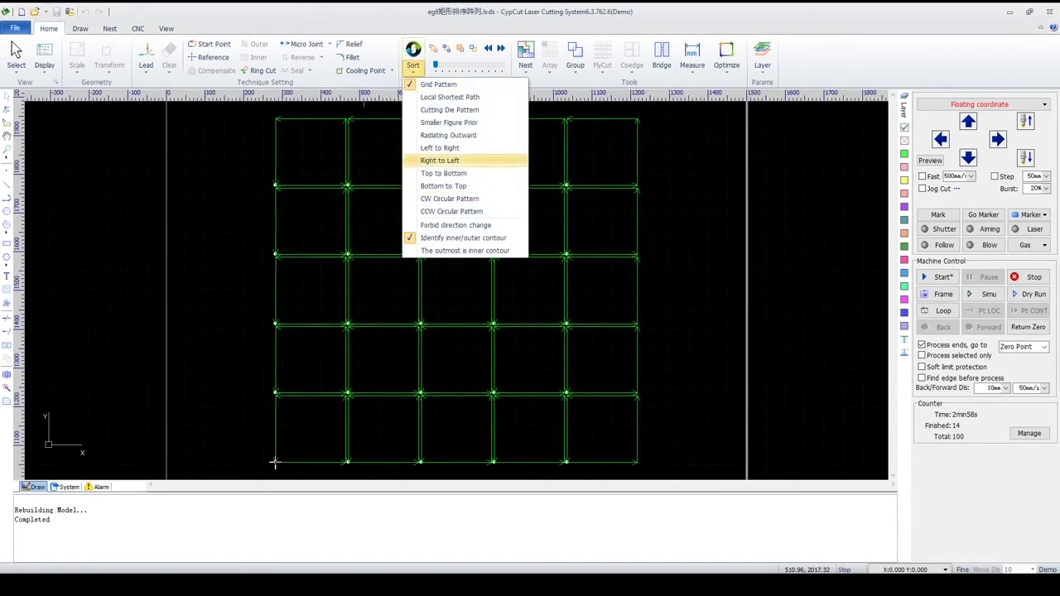
{"action": "left_click", "coordinate": [443, 148]}
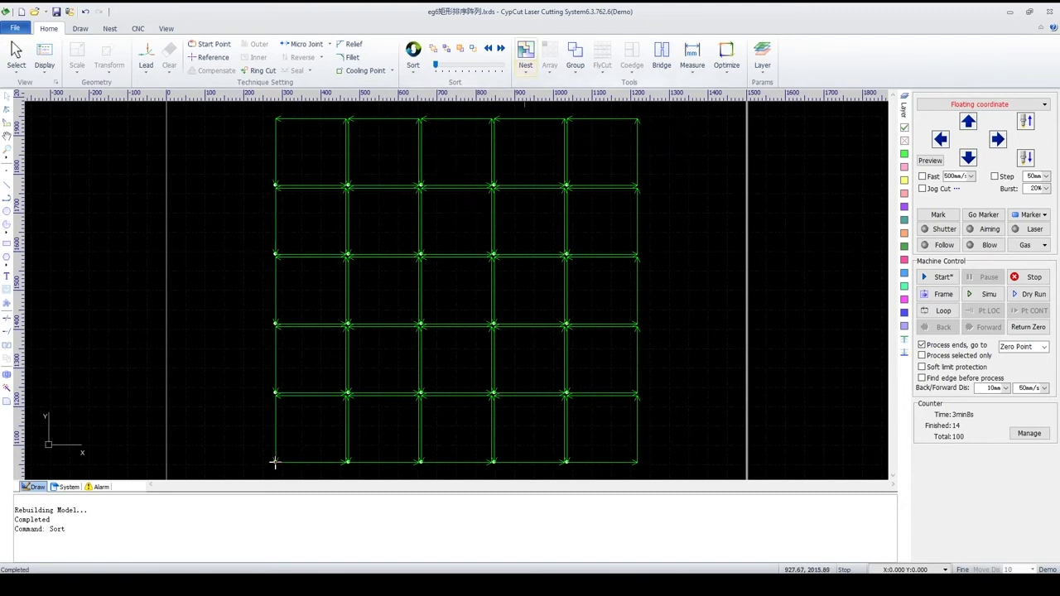
{"action": "left_click", "coordinate": [412, 66]}
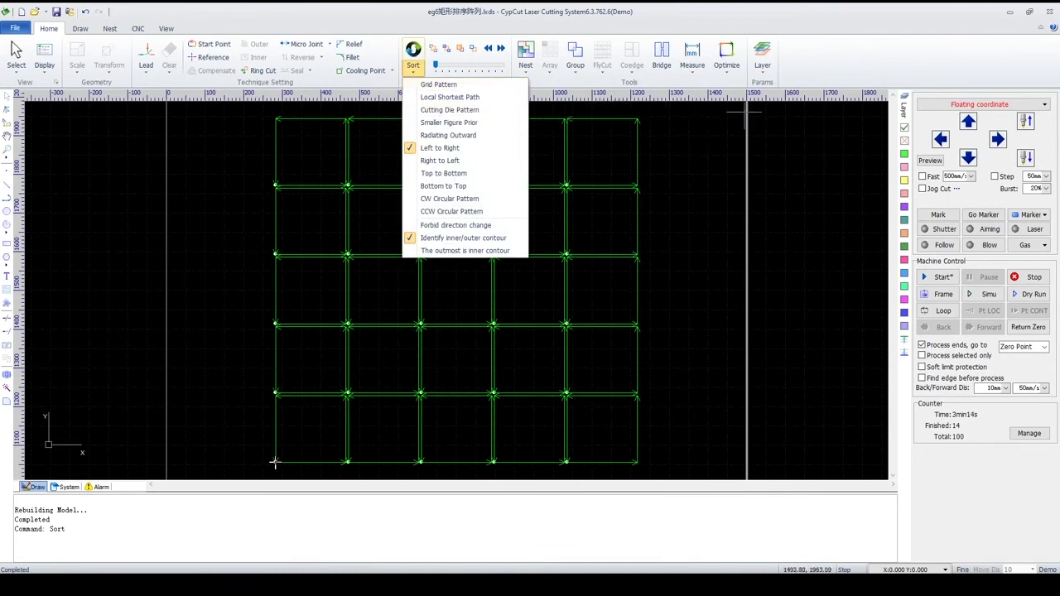
{"action": "left_click", "coordinate": [671, 140]}
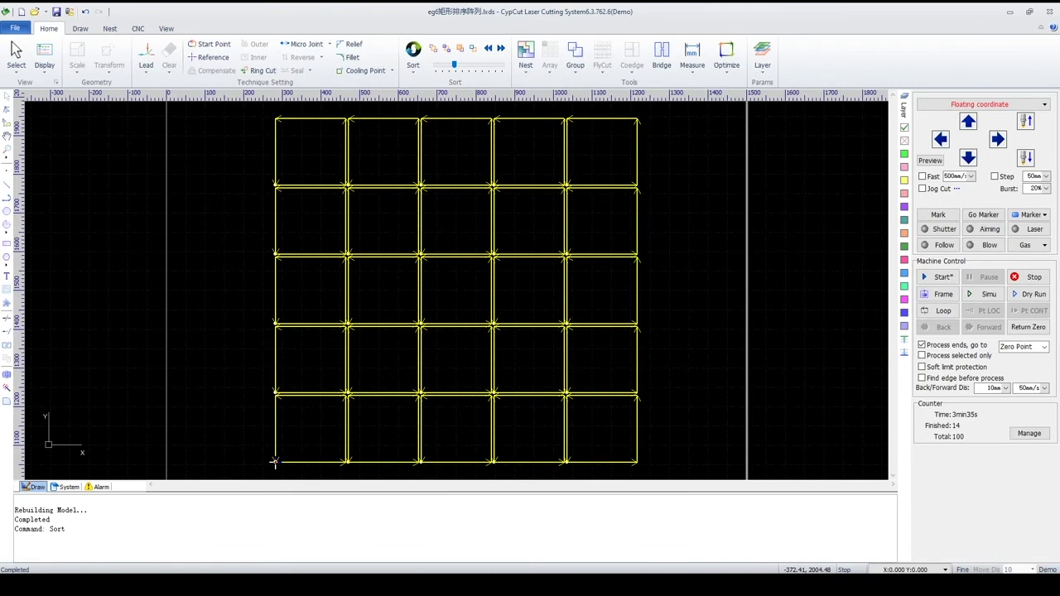
Discard the changes to the rectangle array and open the eg5圆环排序演示 file.
{"action": "key", "text": "ctrl+o"}
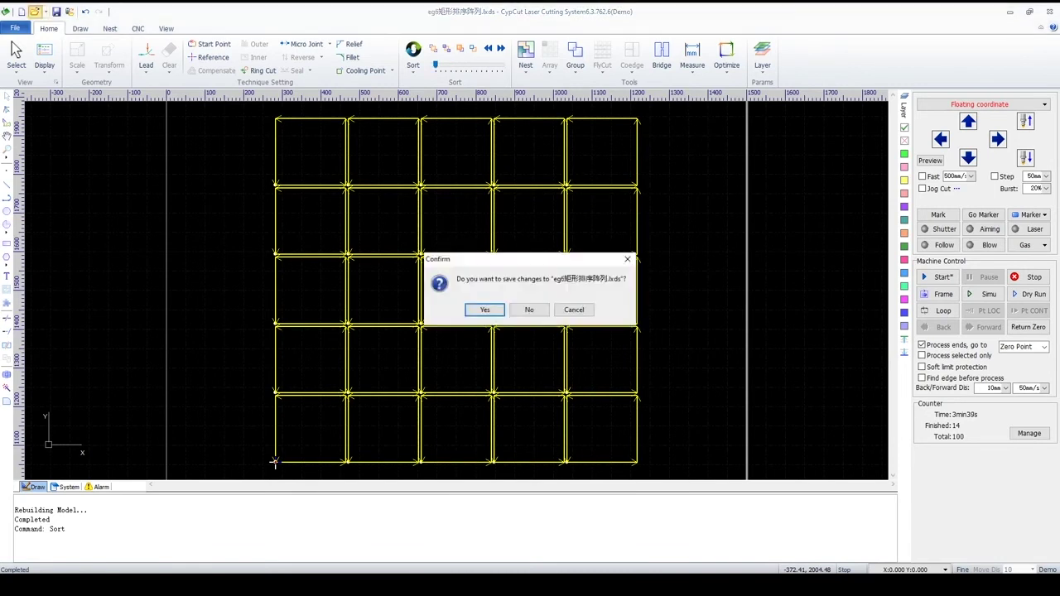
{"action": "left_click", "coordinate": [528, 309]}
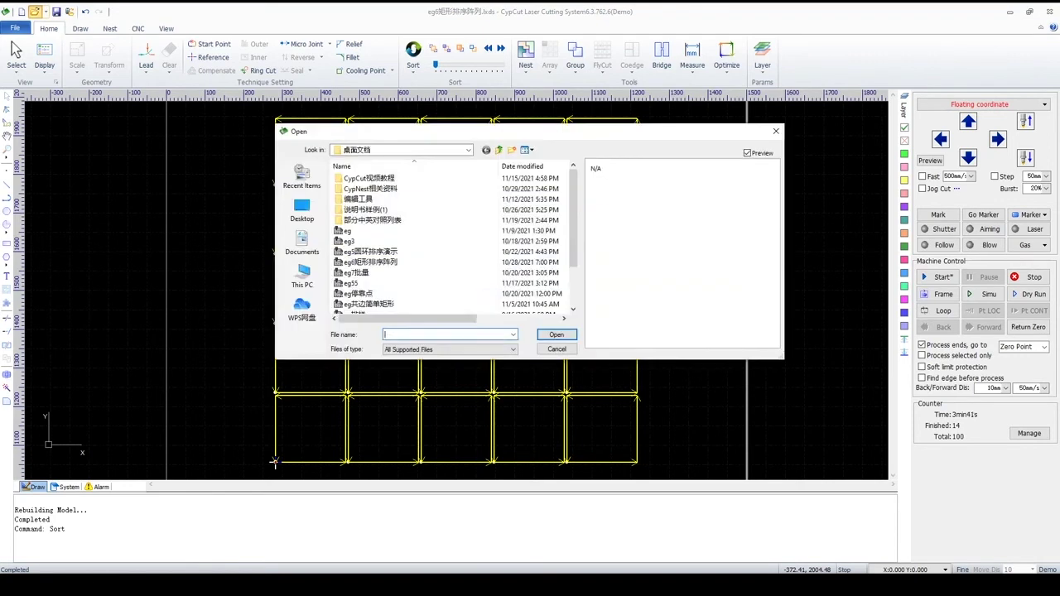
{"action": "left_click", "coordinate": [371, 252]}
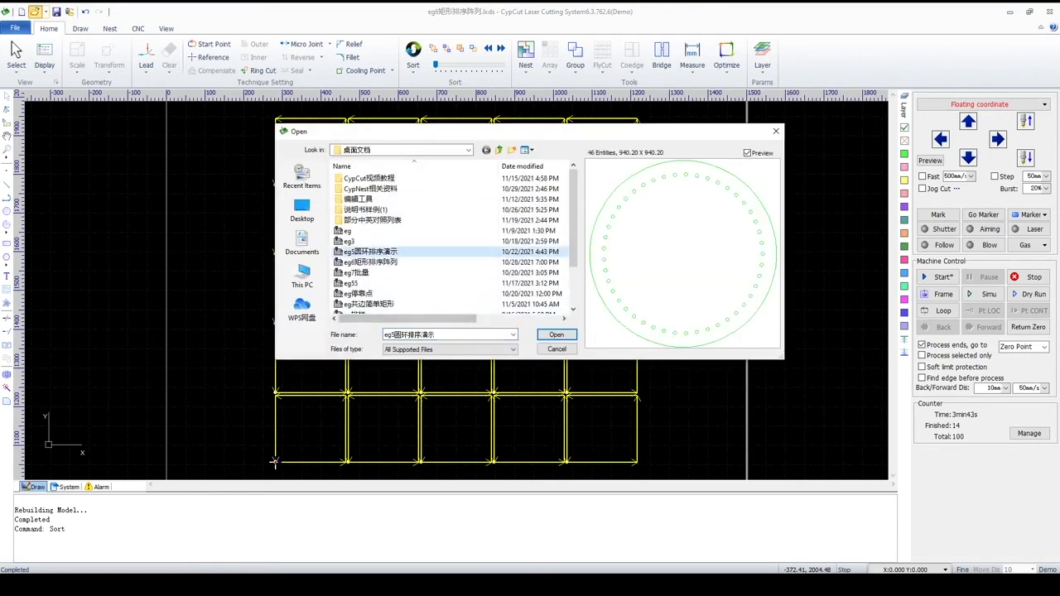
{"action": "left_click", "coordinate": [556, 334]}
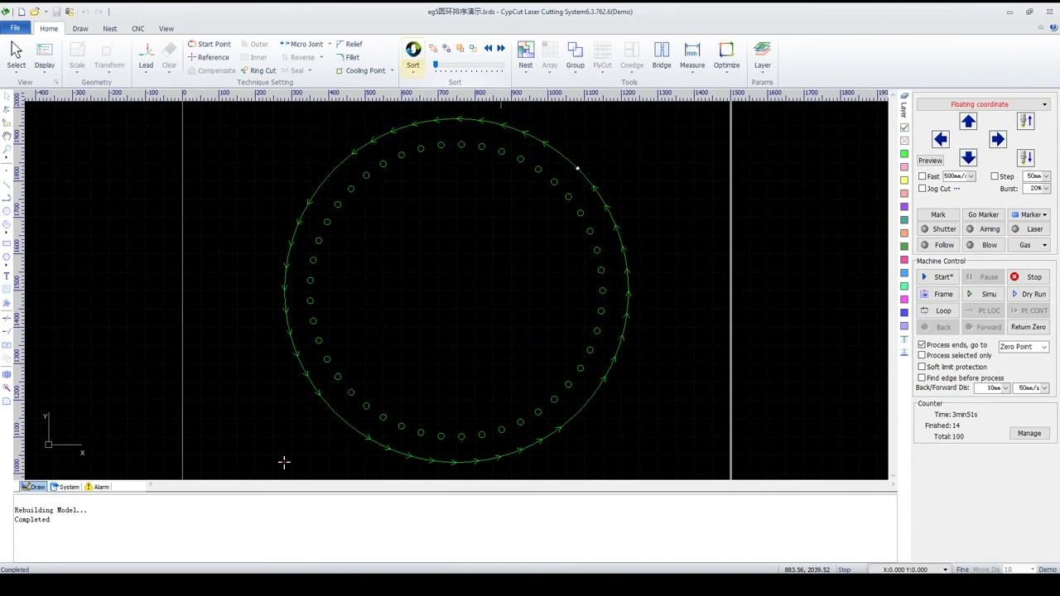
Sort the large circle and its ring of small holes Left to Right.
{"action": "left_click", "coordinate": [413, 66]}
{"action": "left_click", "coordinate": [442, 148]}
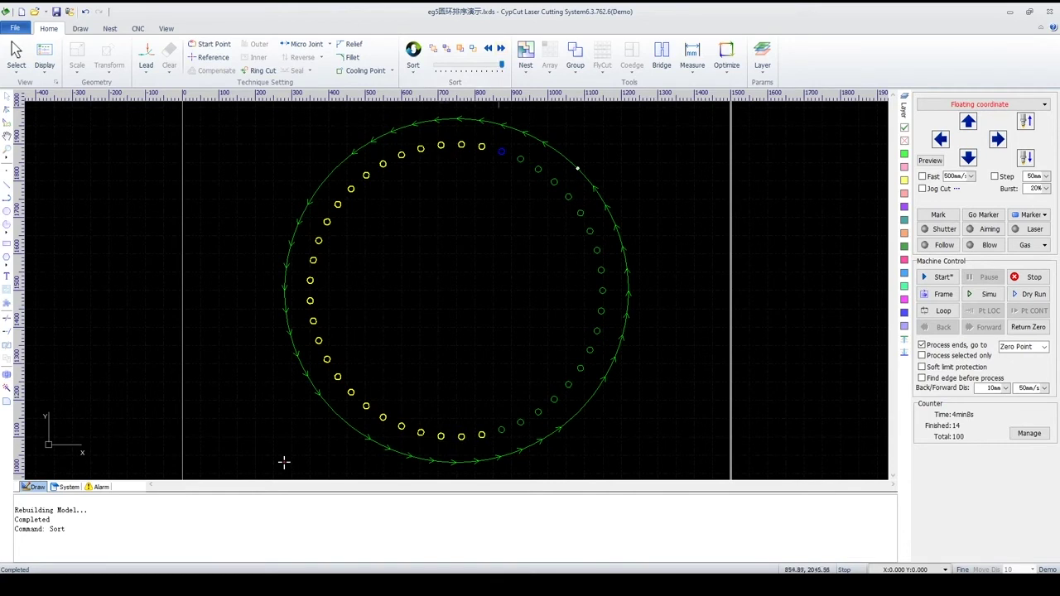
Sort the circles Radiating Outward and enable the sorting option that treats the outermost contour as an inner contour.
{"action": "left_click", "coordinate": [412, 66]}
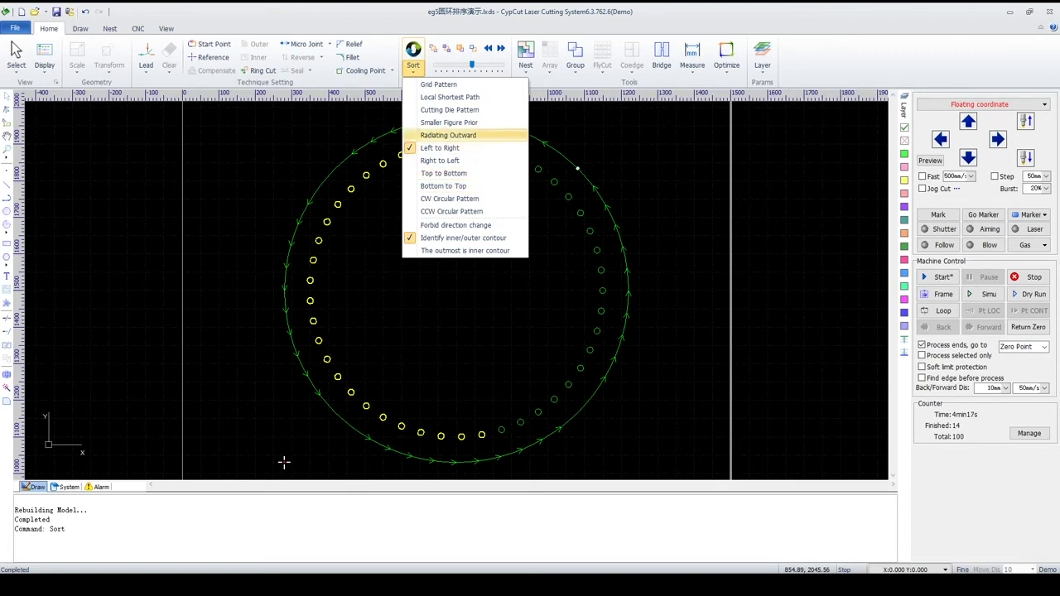
{"action": "left_click", "coordinate": [448, 135]}
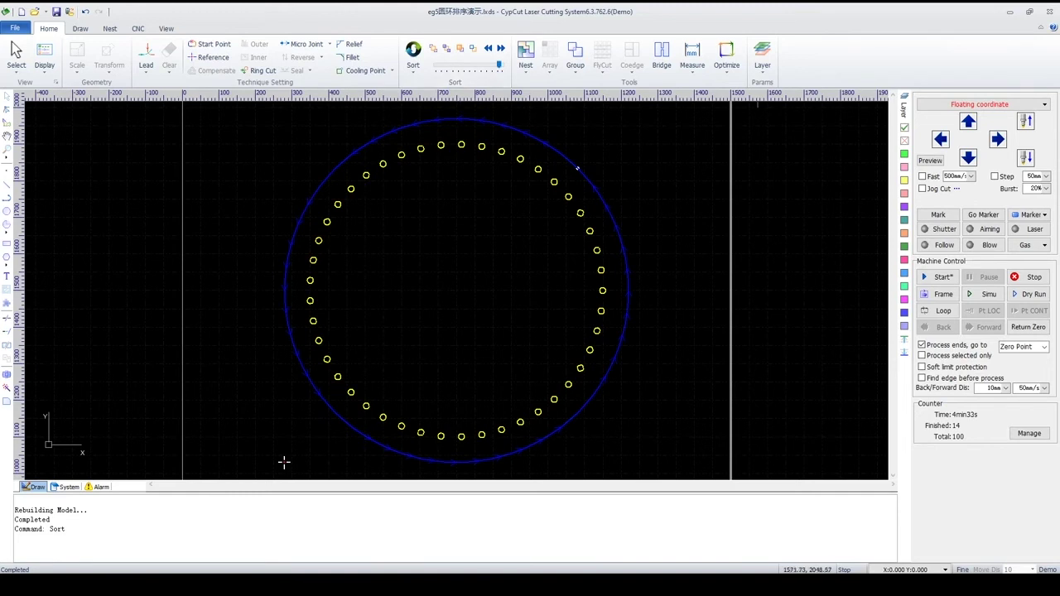
{"action": "left_click", "coordinate": [412, 66]}
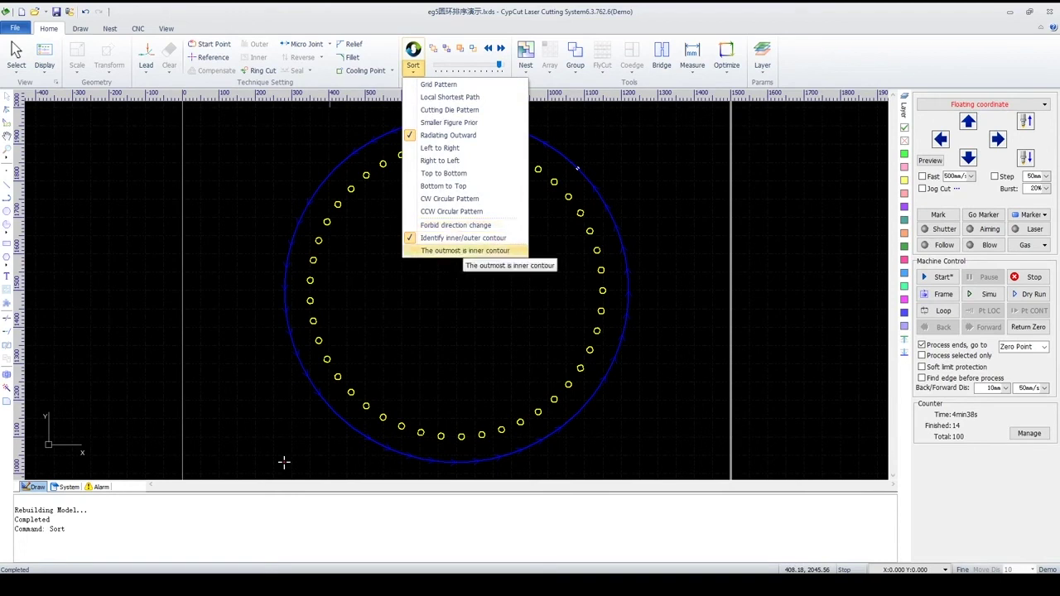
{"action": "left_click", "coordinate": [464, 250]}
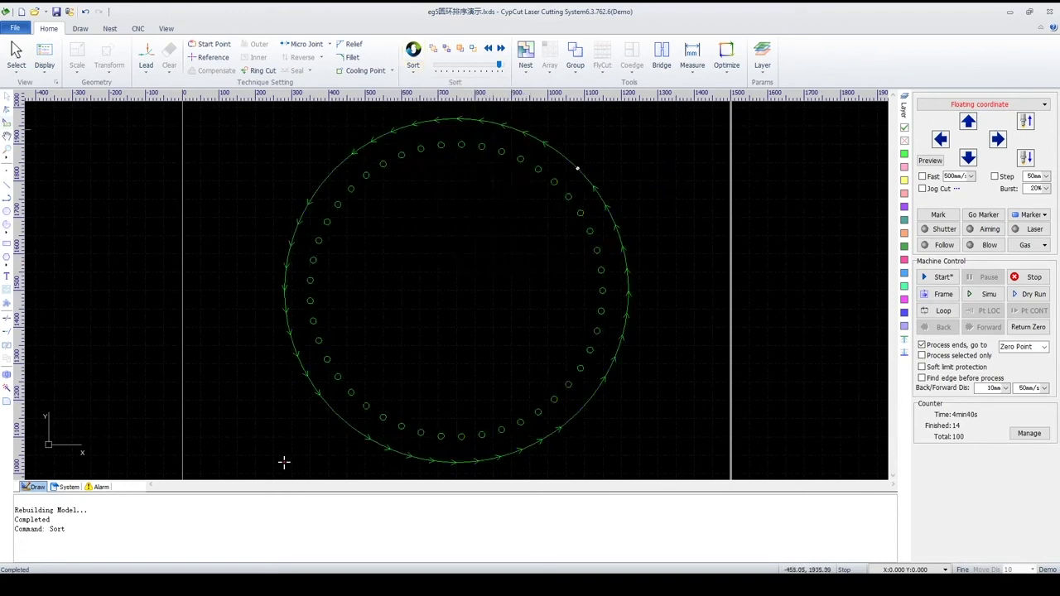
Display the cutting sequence numbers and set one small hole on the ring's upper right side as first in the order.
{"action": "left_click", "coordinate": [45, 56]}
{"action": "left_click", "coordinate": [81, 109]}
{"action": "scroll", "coordinate": [577, 201], "scroll_direction": "up", "scroll_amount": 2}
{"action": "scroll", "coordinate": [577, 201], "scroll_direction": "up", "scroll_amount": 3}
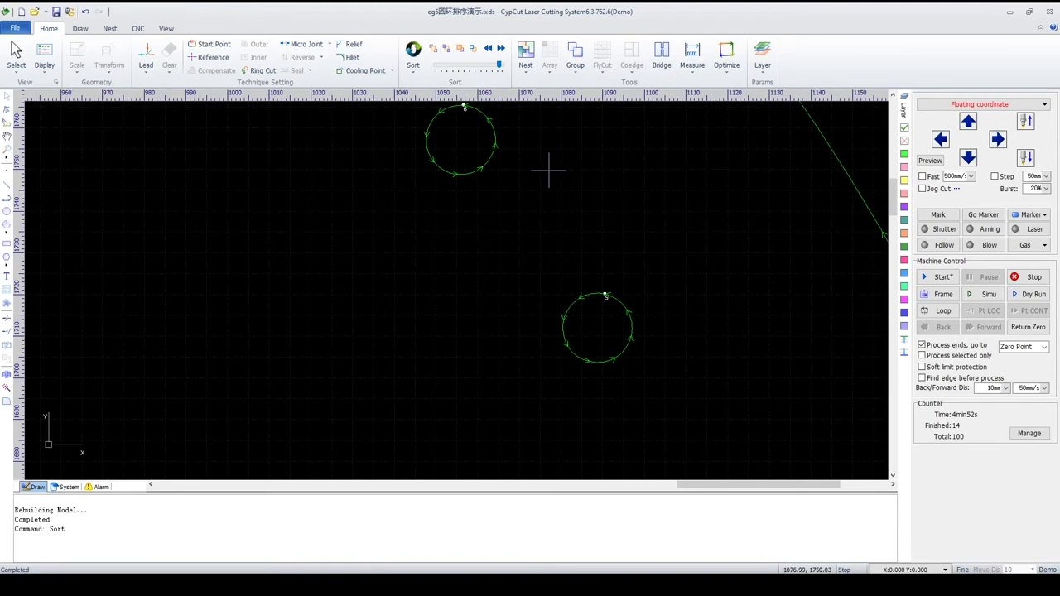
{"action": "left_click_drag", "start_coordinate": [678, 287], "coordinate": [538, 367]}
{"action": "left_click", "coordinate": [435, 48]}
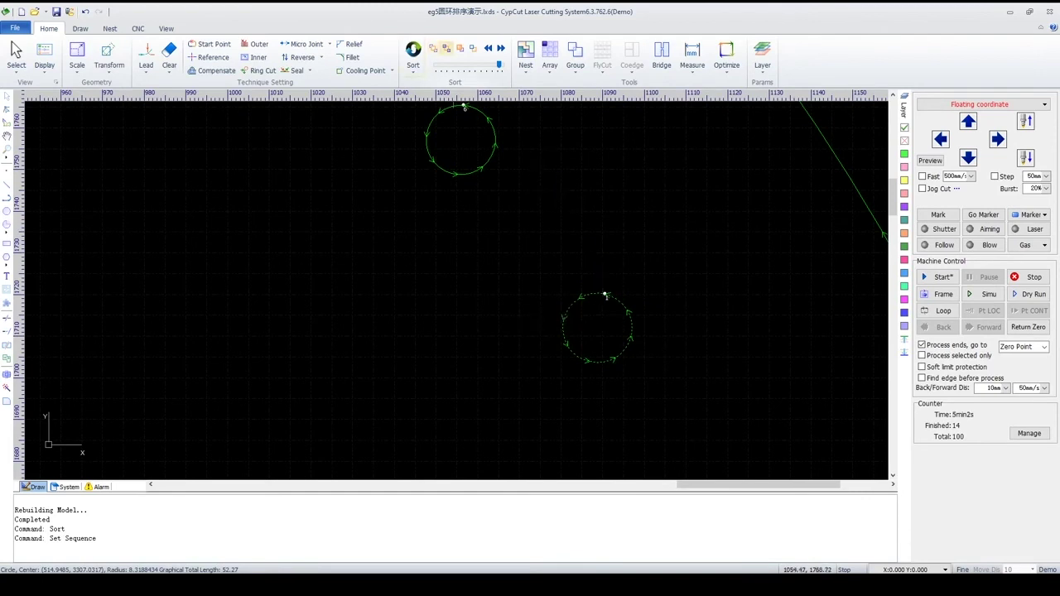
{"action": "left_click", "coordinate": [616, 232]}
Discard the changes to the ring drawing and open the eg排样 file.
{"action": "left_click", "coordinate": [34, 12]}
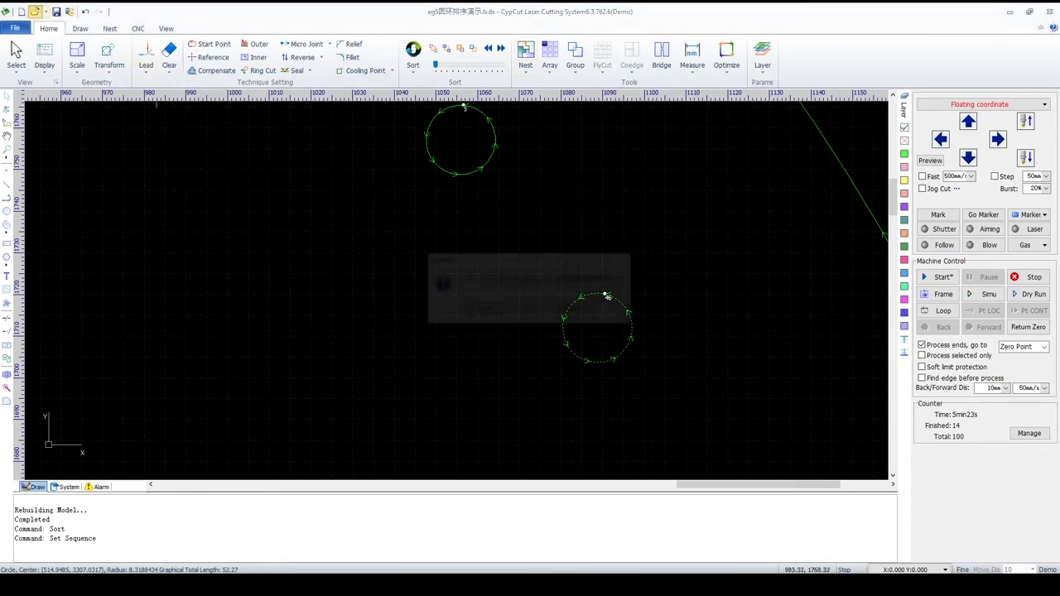
{"action": "left_click", "coordinate": [529, 309]}
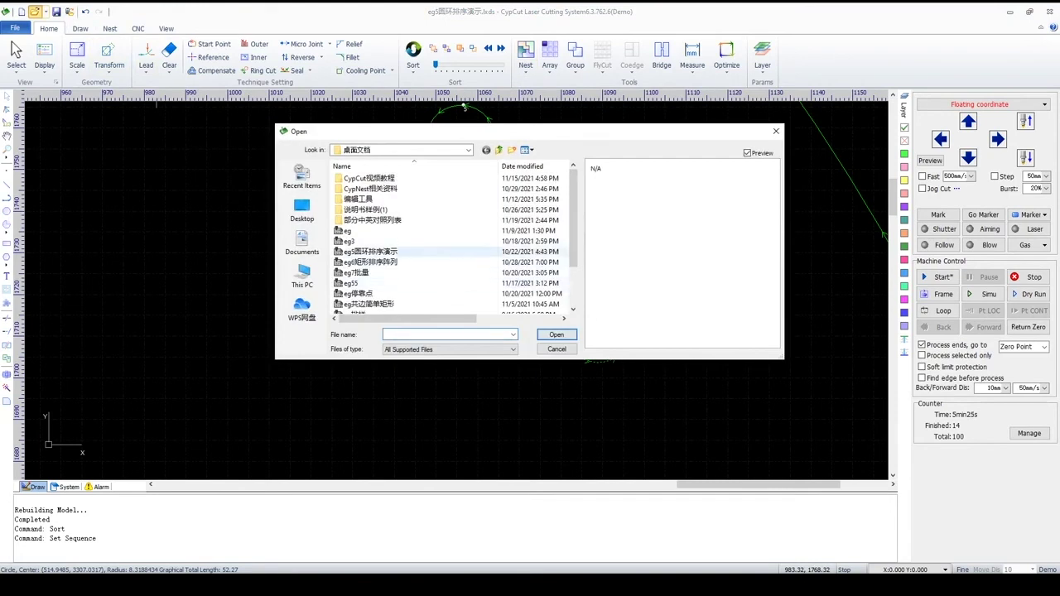
{"action": "scroll", "coordinate": [464, 290], "scroll_direction": "down", "scroll_amount": 1}
{"action": "left_click", "coordinate": [356, 283]}
{"action": "left_click", "coordinate": [554, 335]}
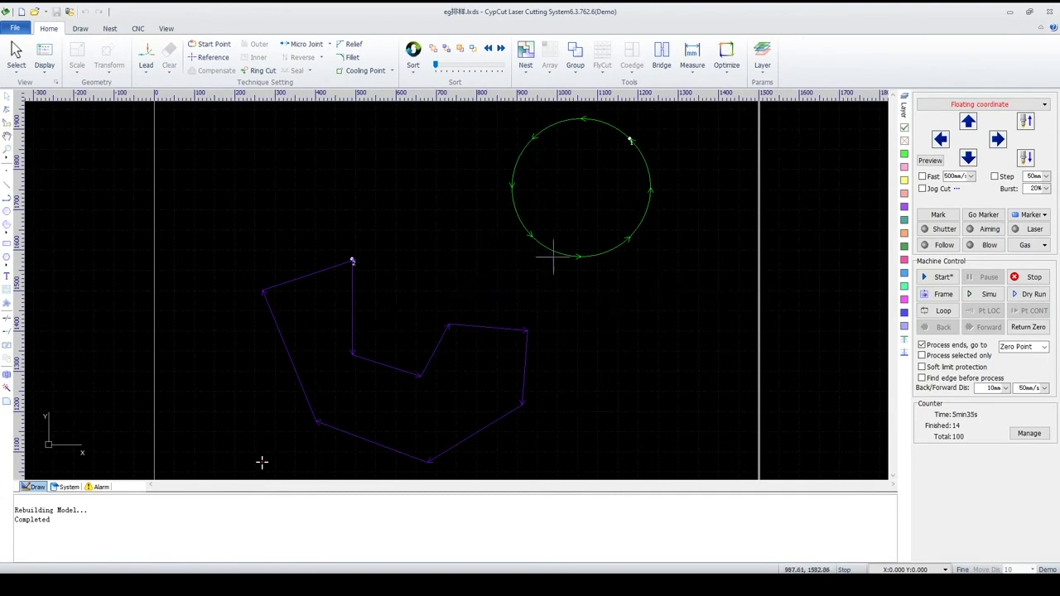
Add the circle and the irregular polygon to the part list with a part count of 50 and dismiss the CypNest advertisement.
{"action": "left_click_drag", "start_coordinate": [668, 147], "coordinate": [390, 478]}
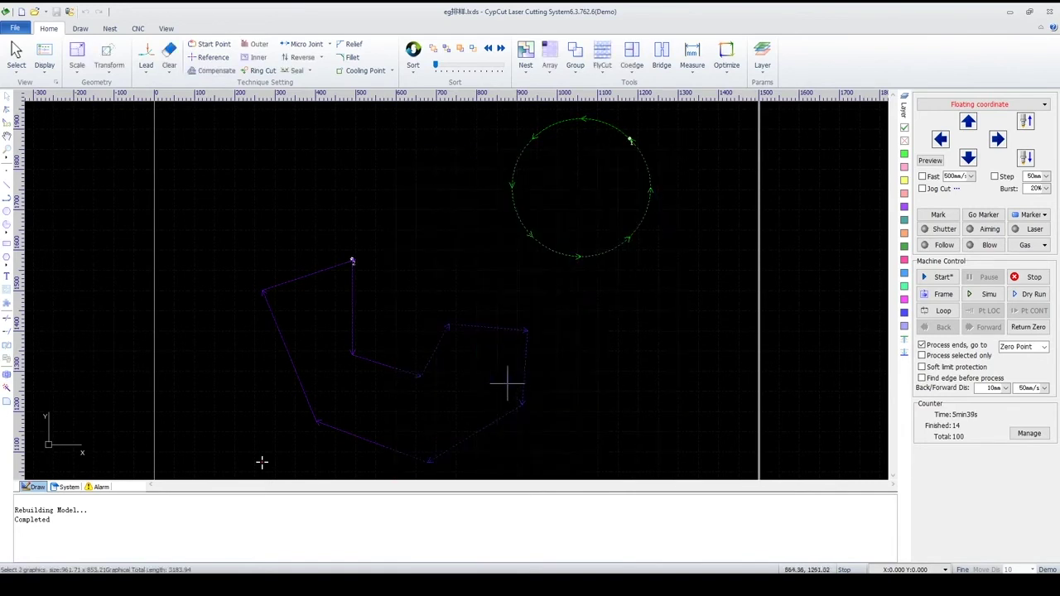
{"action": "right_click", "coordinate": [593, 222]}
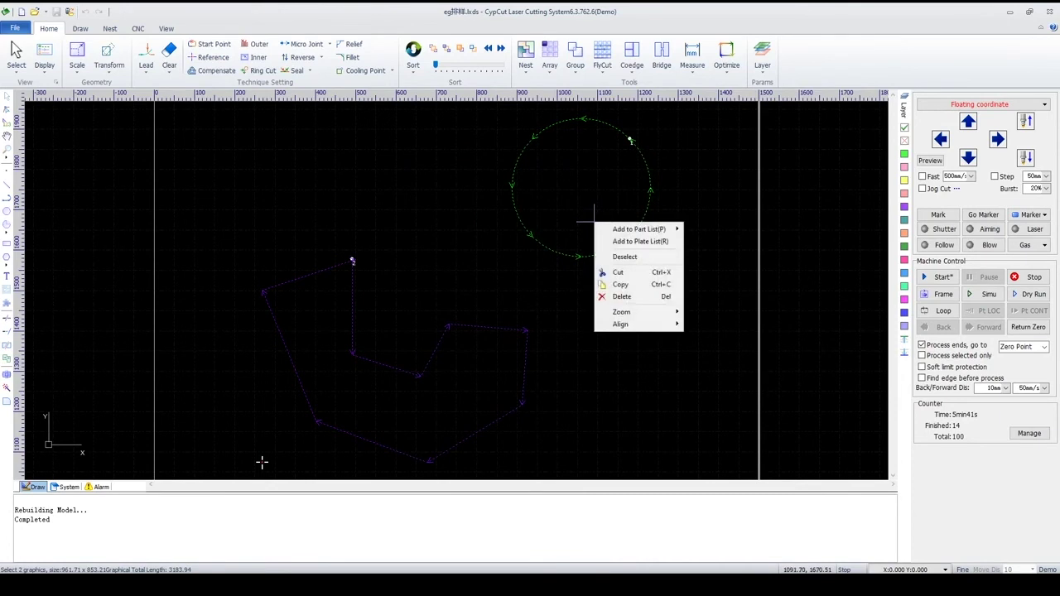
{"action": "mouse_move", "coordinate": [596, 225]}
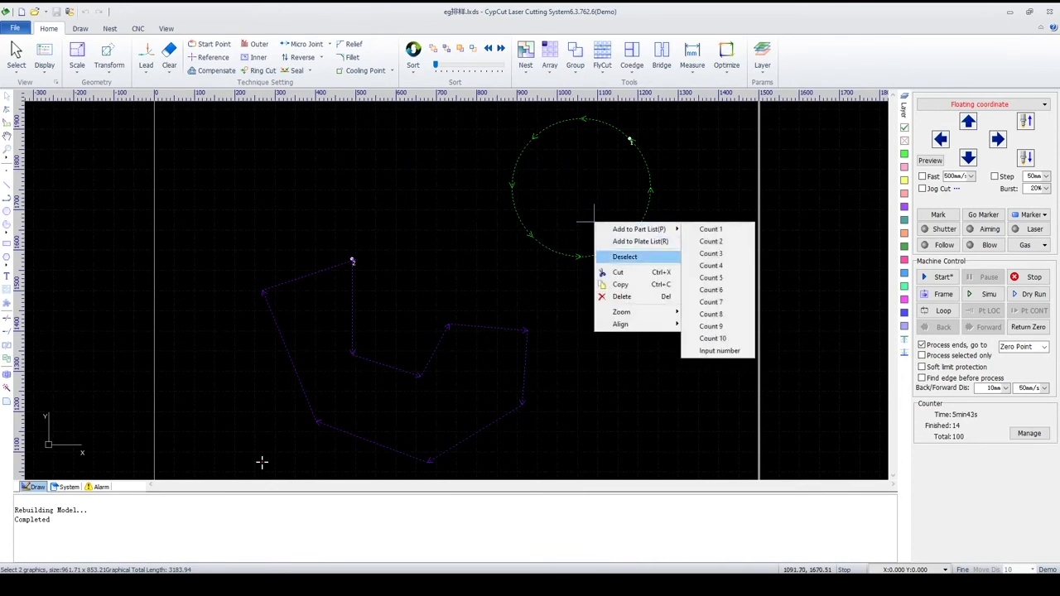
{"action": "mouse_move", "coordinate": [639, 230]}
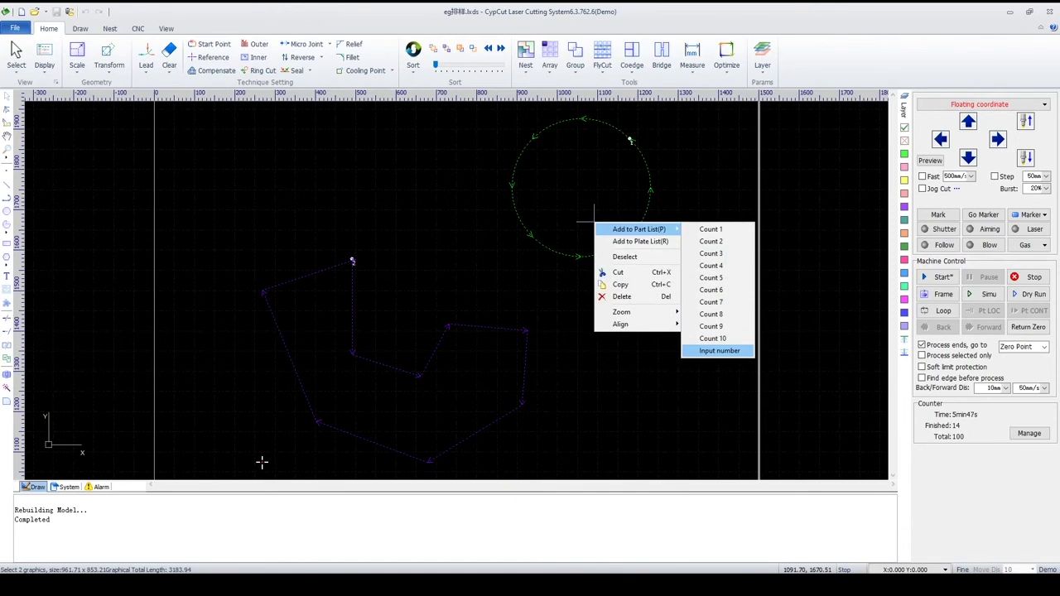
{"action": "left_click", "coordinate": [718, 350]}
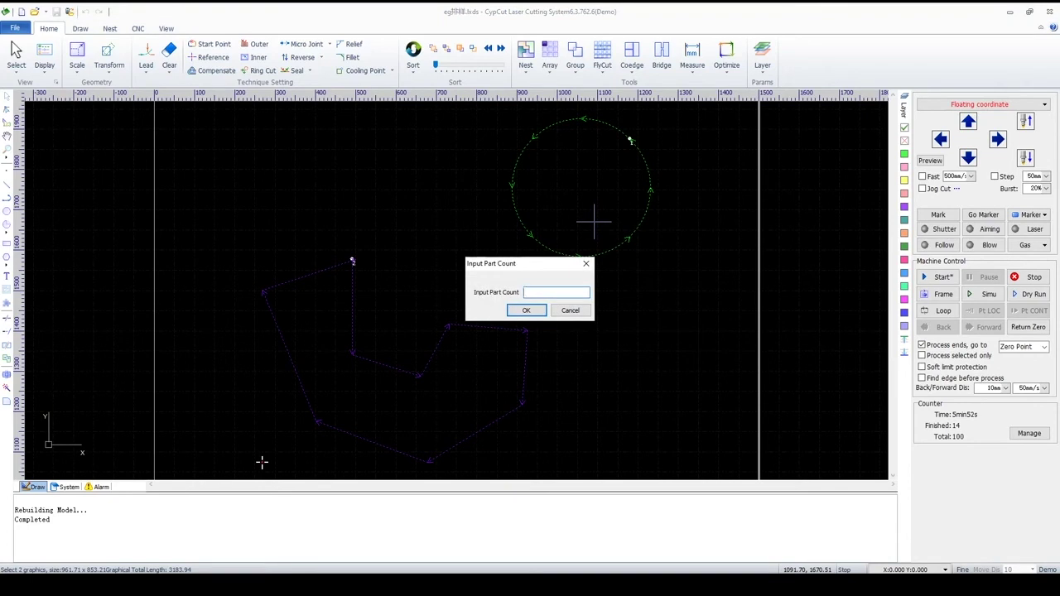
{"action": "type", "text": "50"}
{"action": "left_click", "coordinate": [526, 309]}
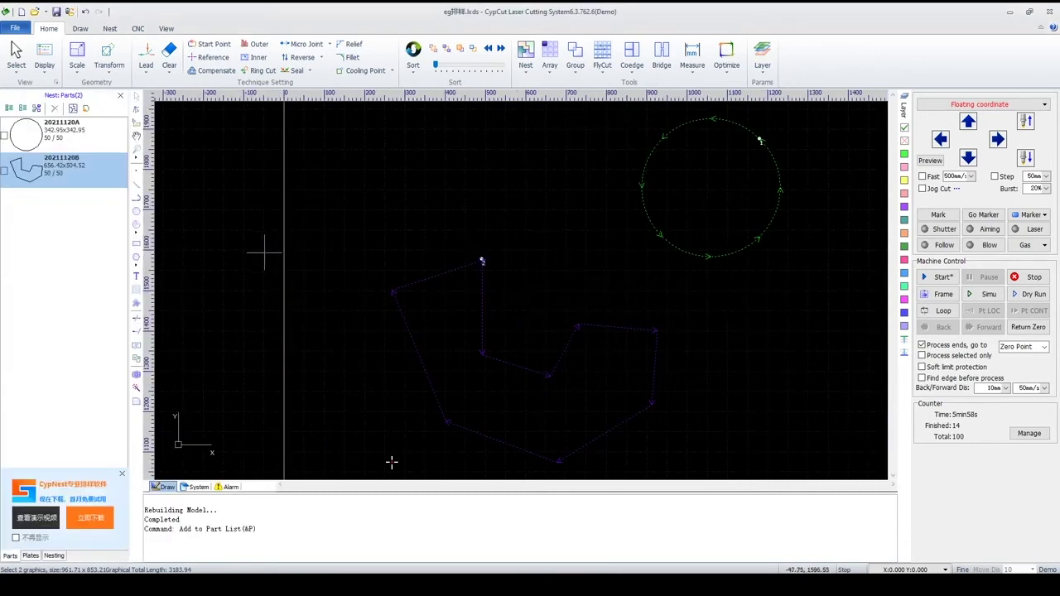
{"action": "left_click", "coordinate": [121, 474]}
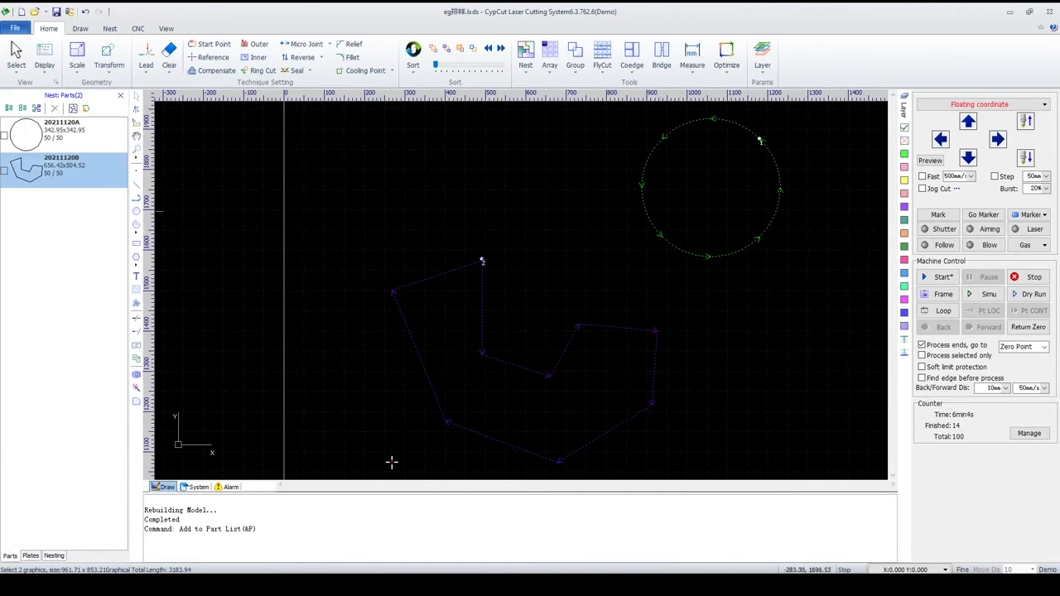
Auto-nest all parts in the library on 2400 x 1200 mm standard plates with the Array strategy and display the first nest result.
{"action": "left_click", "coordinate": [4, 134]}
{"action": "left_click", "coordinate": [5, 170]}
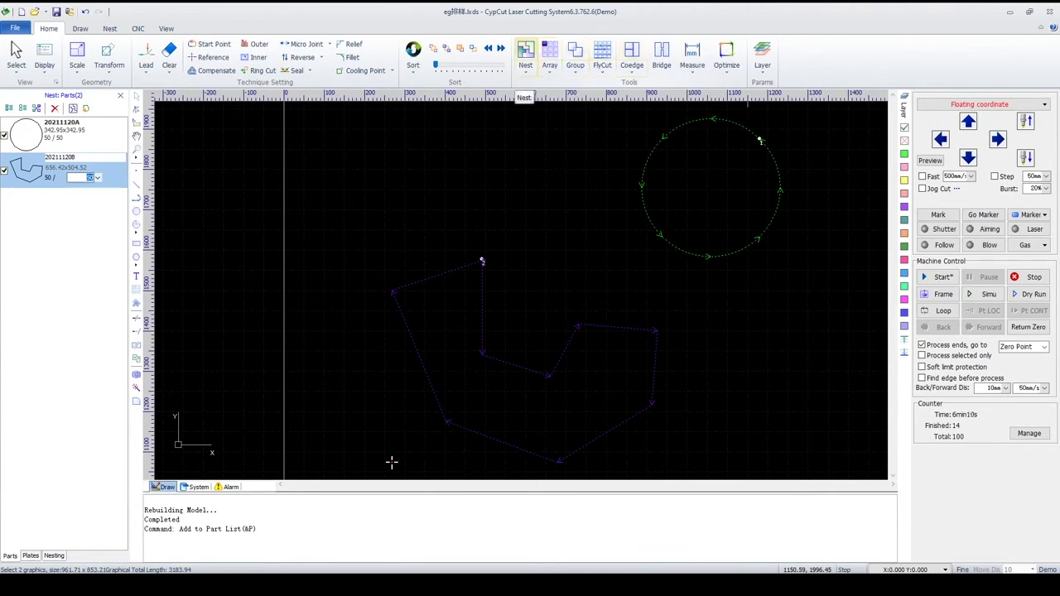
{"action": "left_click", "coordinate": [525, 55]}
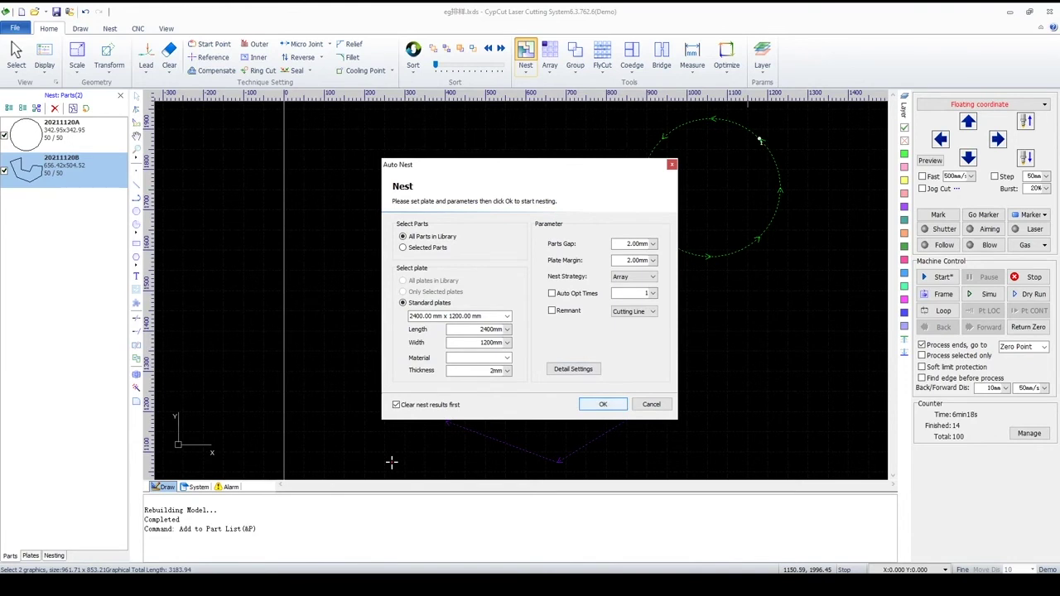
{"action": "key", "text": "Return"}
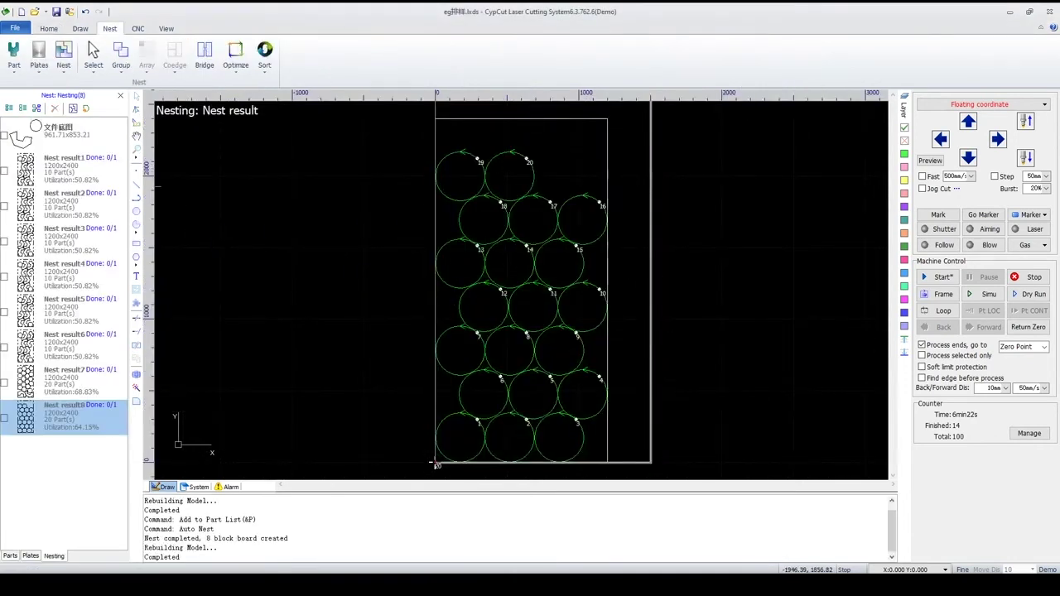
{"action": "left_click", "coordinate": [63, 165]}
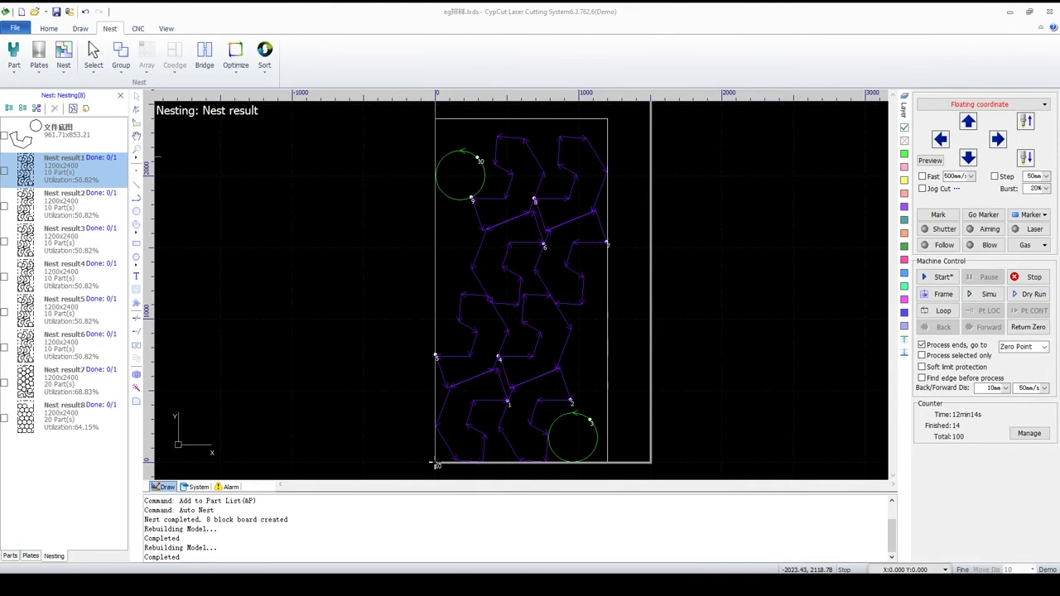
Start a new drawing without saving the nesting changes and draw a rectangle about 57 by 47 mm.
{"action": "left_click", "coordinate": [22, 11]}
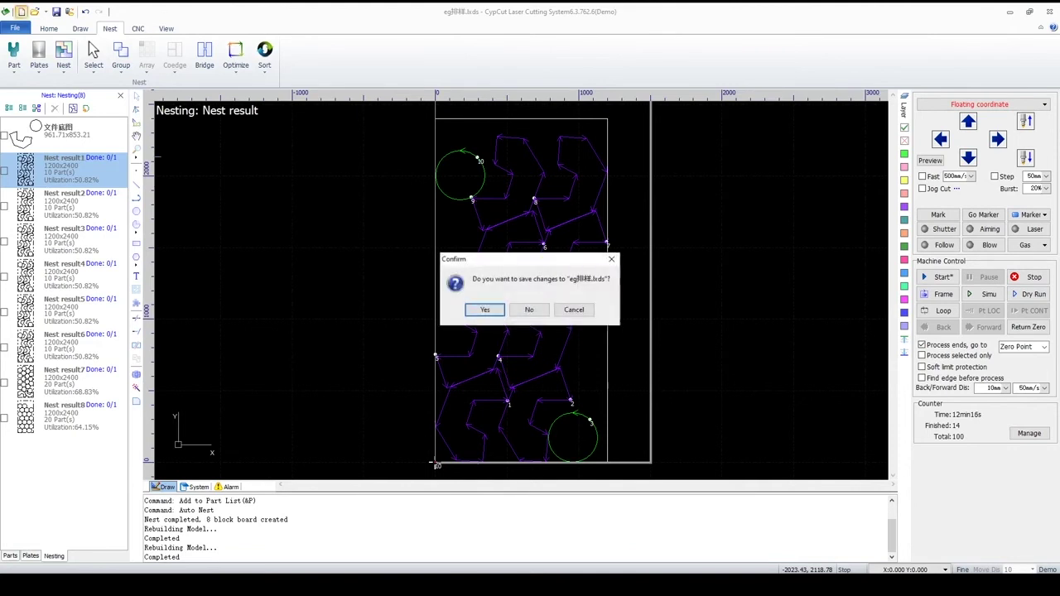
{"action": "left_click", "coordinate": [521, 309]}
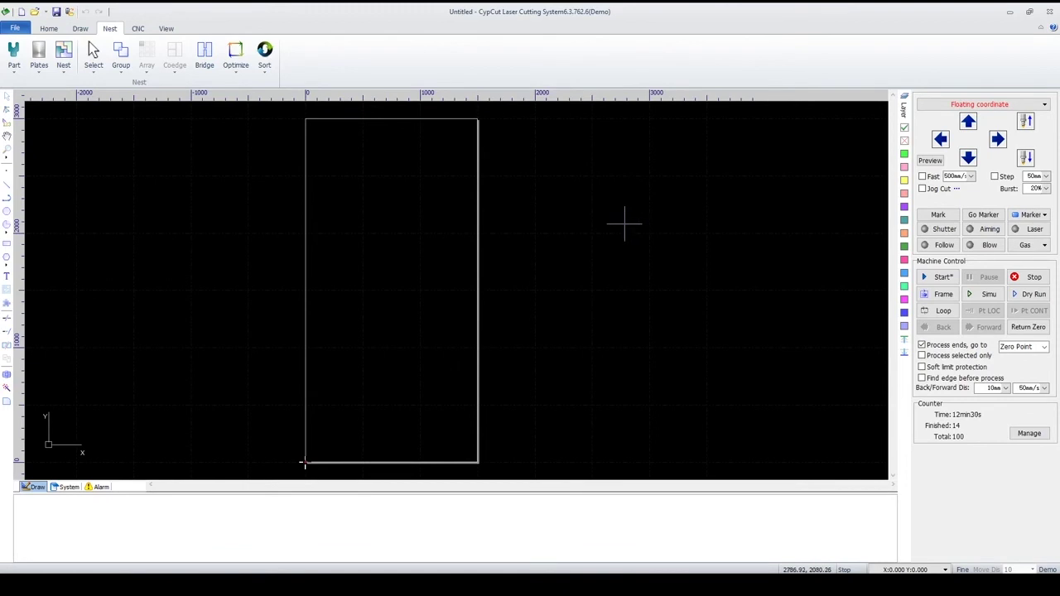
{"action": "scroll", "coordinate": [417, 256], "scroll_direction": "up", "scroll_amount": 3}
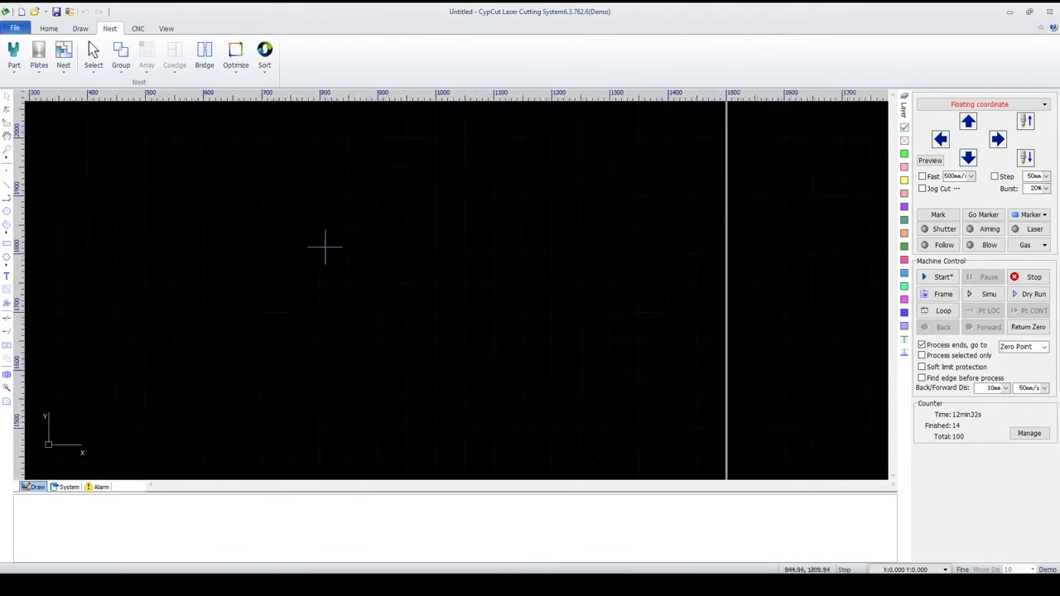
{"action": "left_click", "coordinate": [6, 243]}
{"action": "left_click", "coordinate": [124, 364]}
{"action": "left_click", "coordinate": [151, 340]}
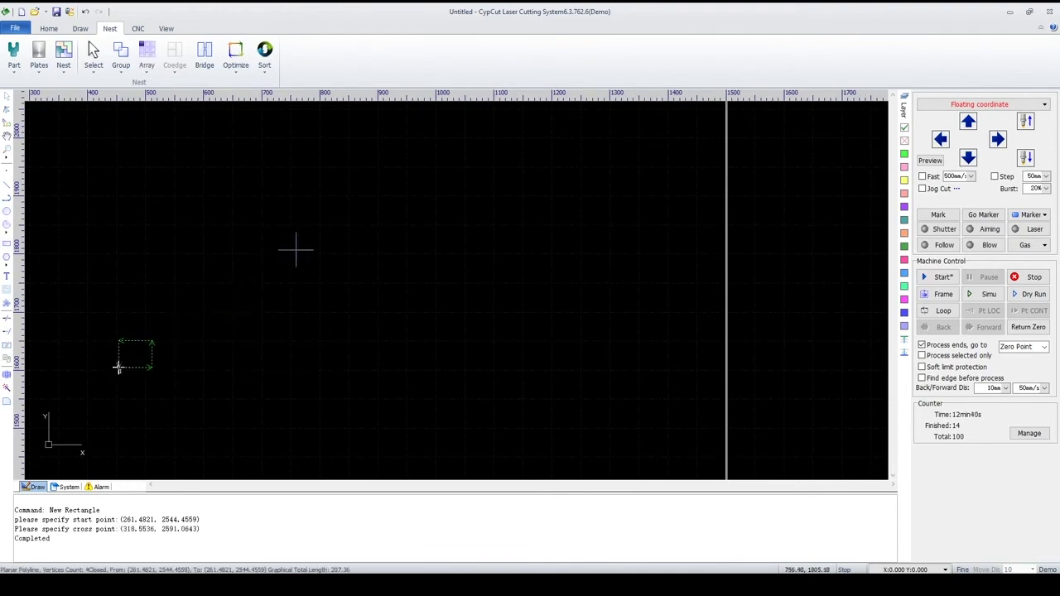
Set up an array of the rectangle with 5 rows, 5 columns and a row interval of 0 mm.
{"action": "left_click", "coordinate": [49, 28]}
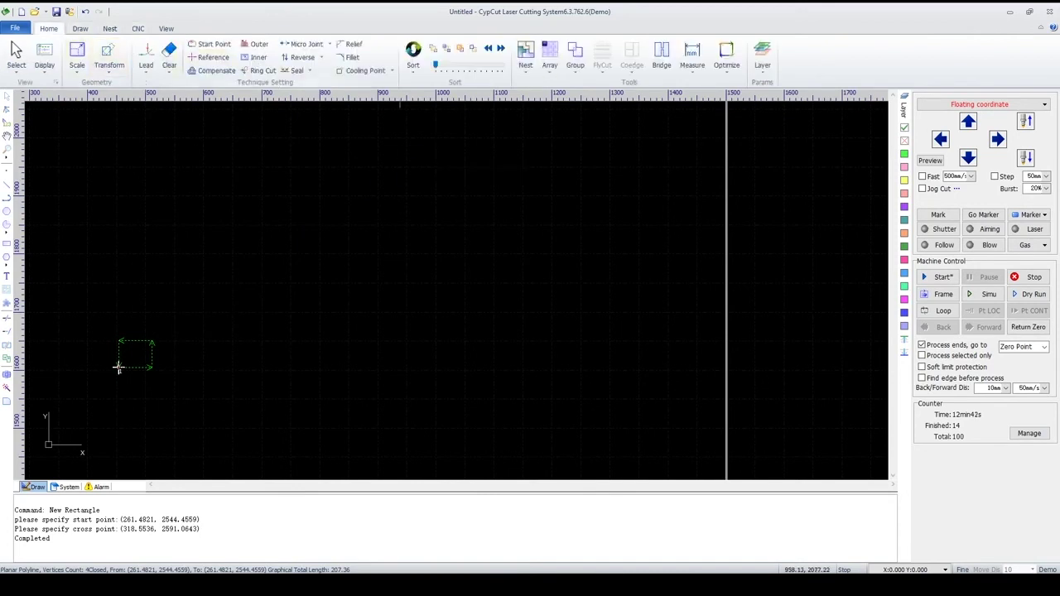
{"action": "left_click", "coordinate": [550, 53]}
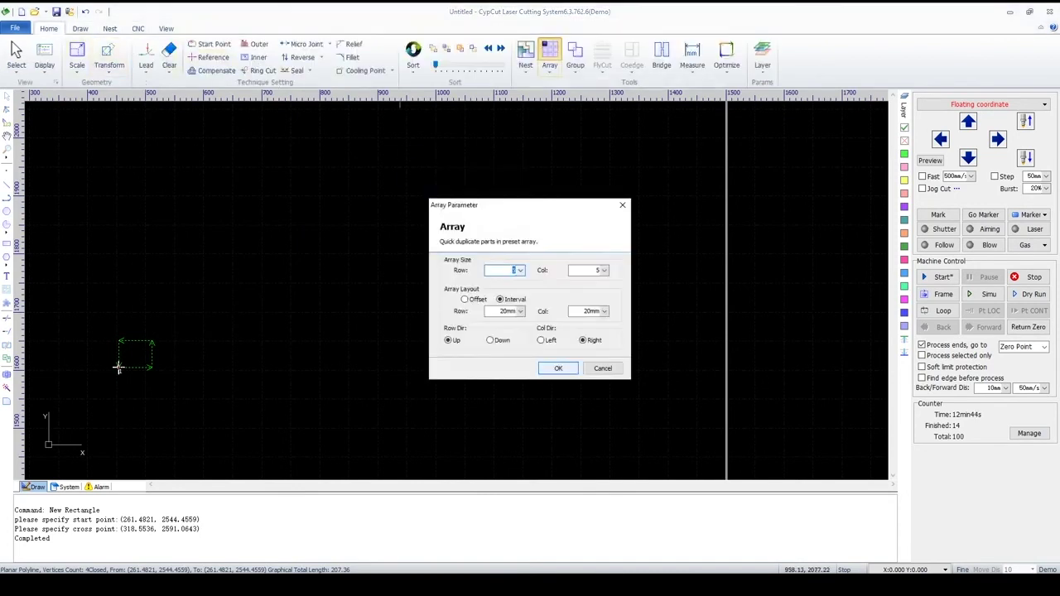
{"action": "left_click", "coordinate": [521, 312]}
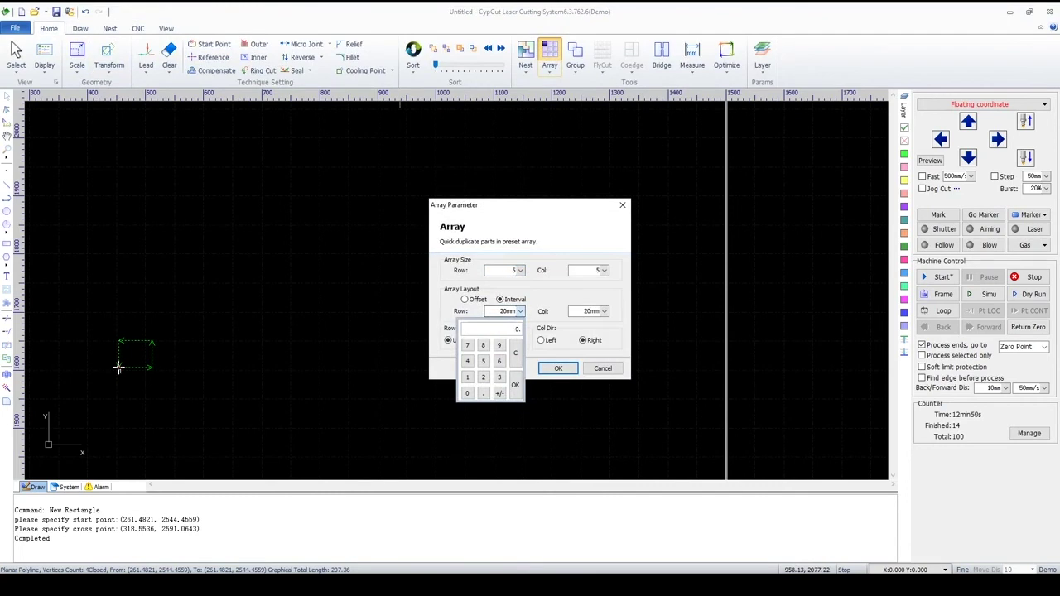
{"action": "left_click", "coordinate": [515, 385]}
{"action": "left_click", "coordinate": [604, 311]}
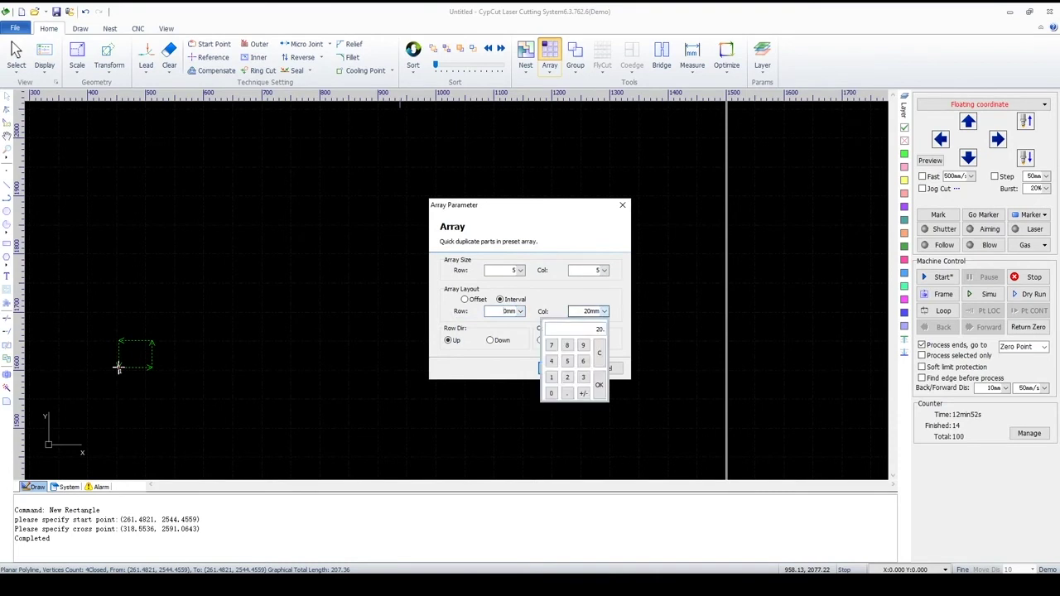
Set the column interval to 0 mm and create the 5 by 5 rectangular array of the rectangle.
{"action": "left_click", "coordinate": [550, 392]}
{"action": "left_click", "coordinate": [599, 385]}
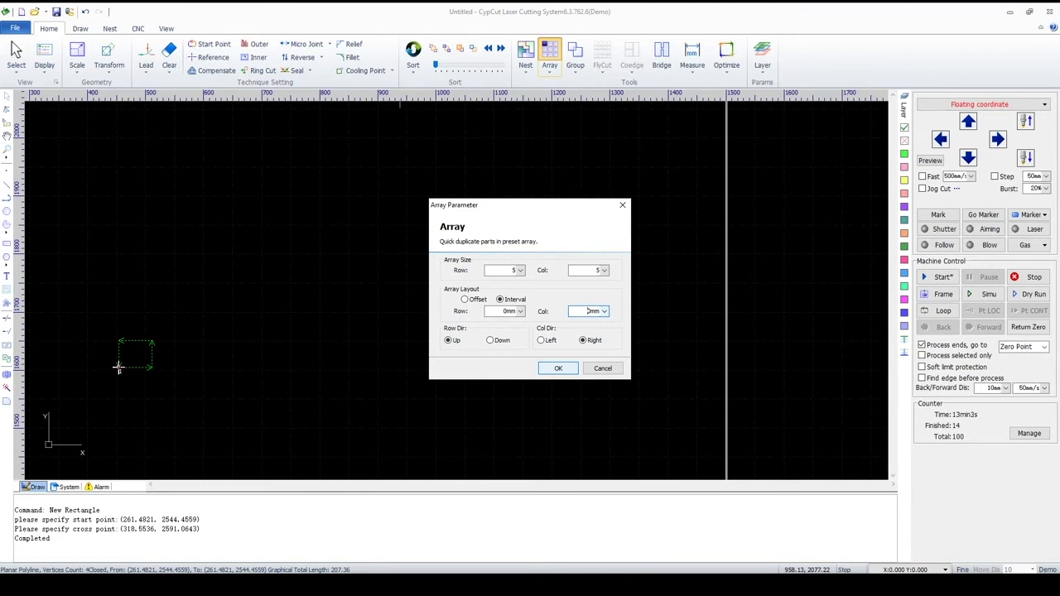
{"action": "key", "text": "Return"}
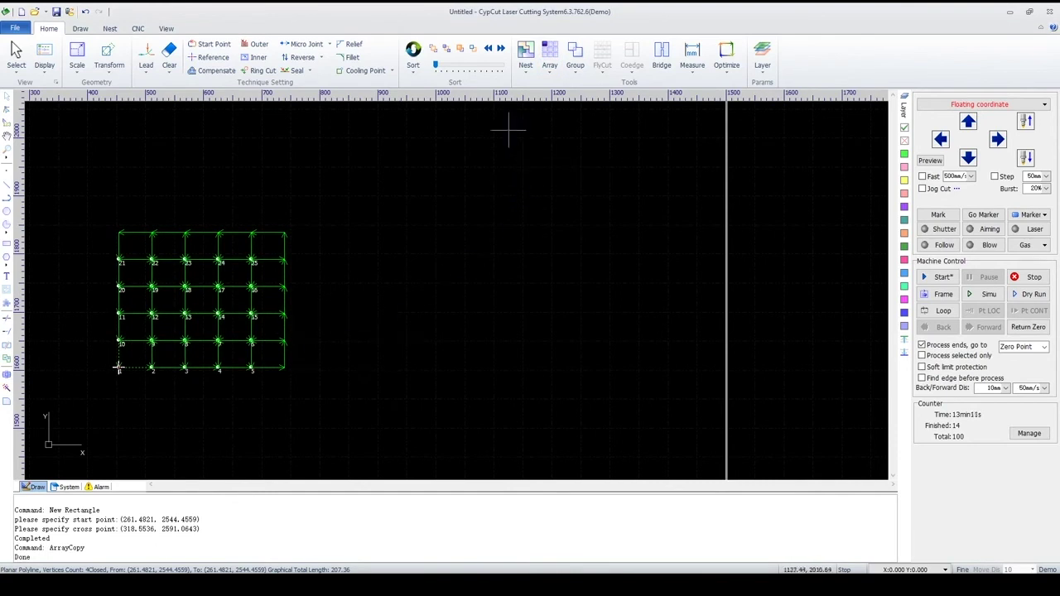
Draw a rectangle about 19 × 17 mm in the empty area beside the 5 by 5 array.
{"action": "left_click", "coordinate": [549, 62]}
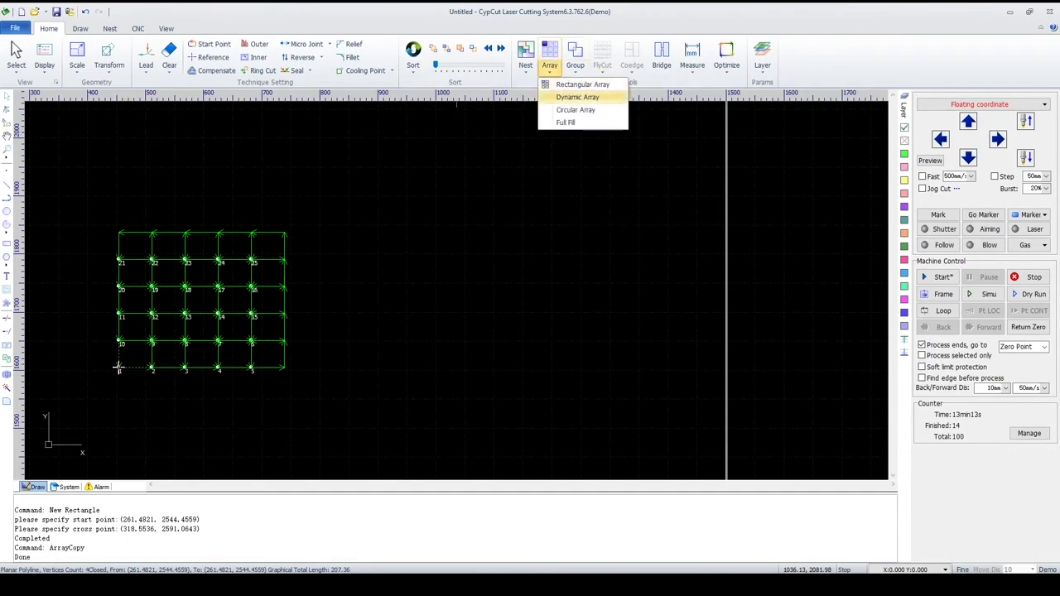
{"action": "left_click", "coordinate": [522, 223]}
{"action": "scroll", "coordinate": [389, 243], "scroll_direction": "up", "scroll_amount": 3}
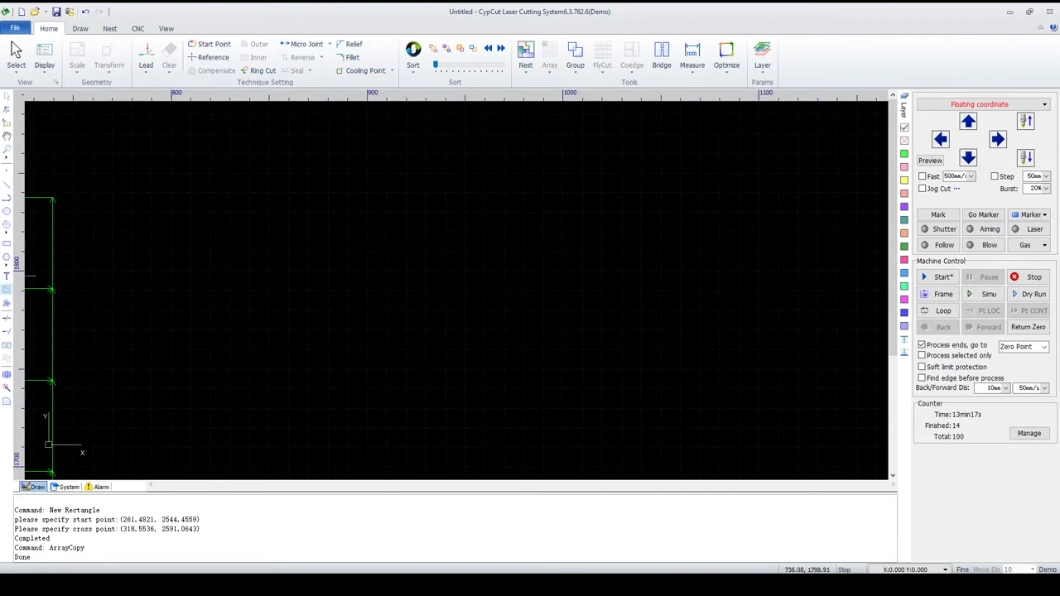
{"action": "key", "text": "r"}
{"action": "left_click", "coordinate": [223, 406]}
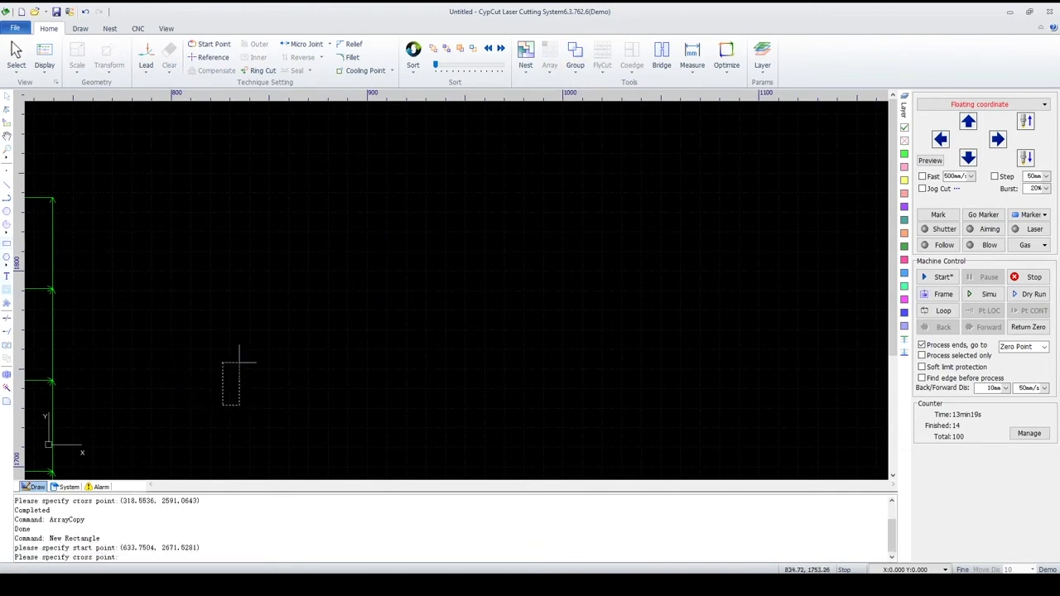
{"action": "left_click", "coordinate": [260, 373]}
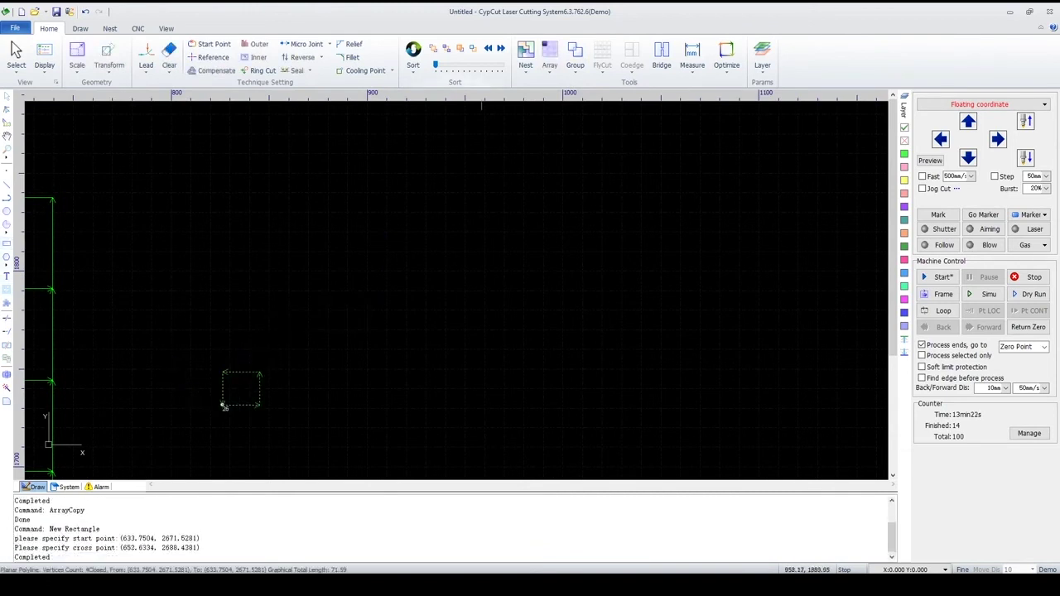
Create a dynamic array of the small rectangle with 1 mm row and column distances, extended to 7 rows and 7 columns.
{"action": "left_click", "coordinate": [549, 67]}
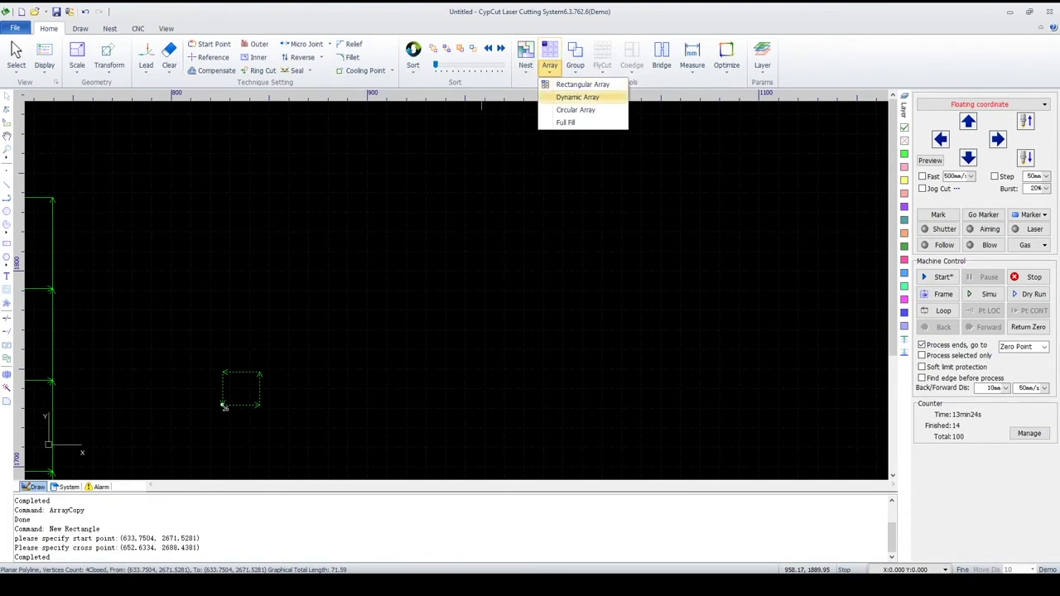
{"action": "left_click", "coordinate": [577, 97]}
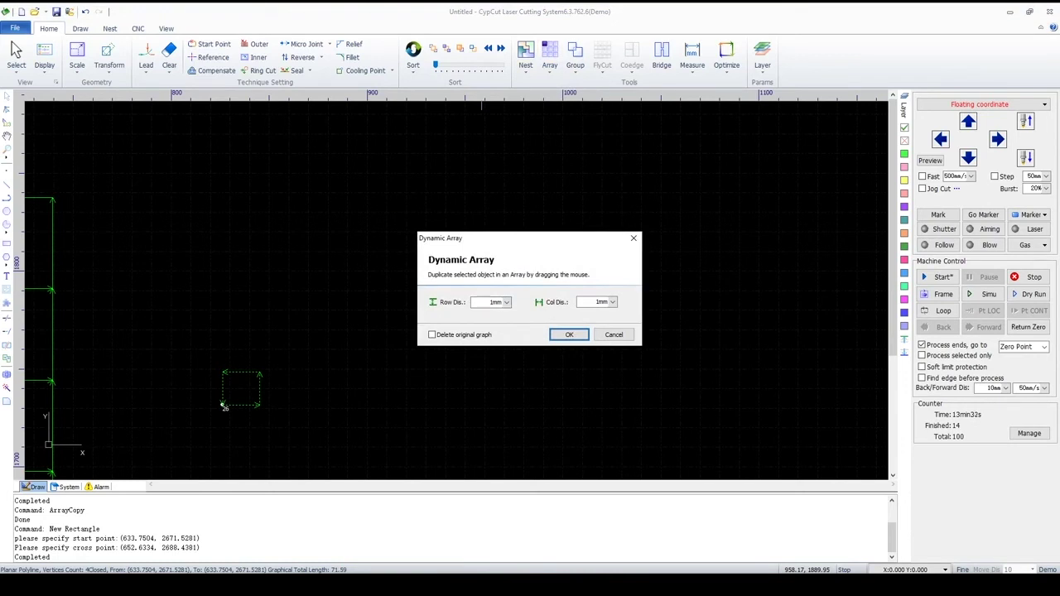
{"action": "left_click", "coordinate": [568, 334]}
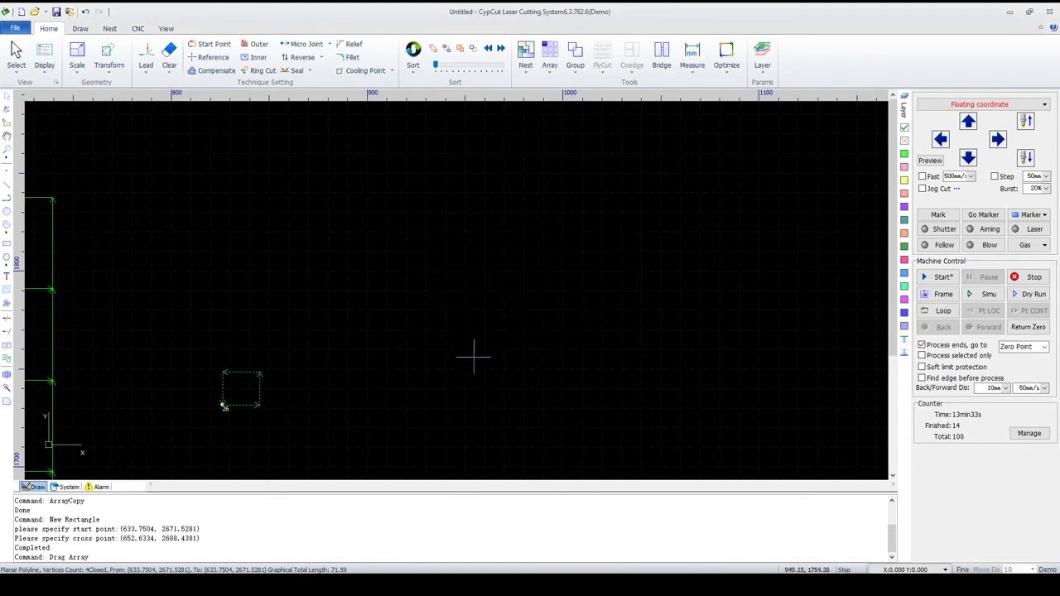
{"action": "left_click", "coordinate": [222, 404]}
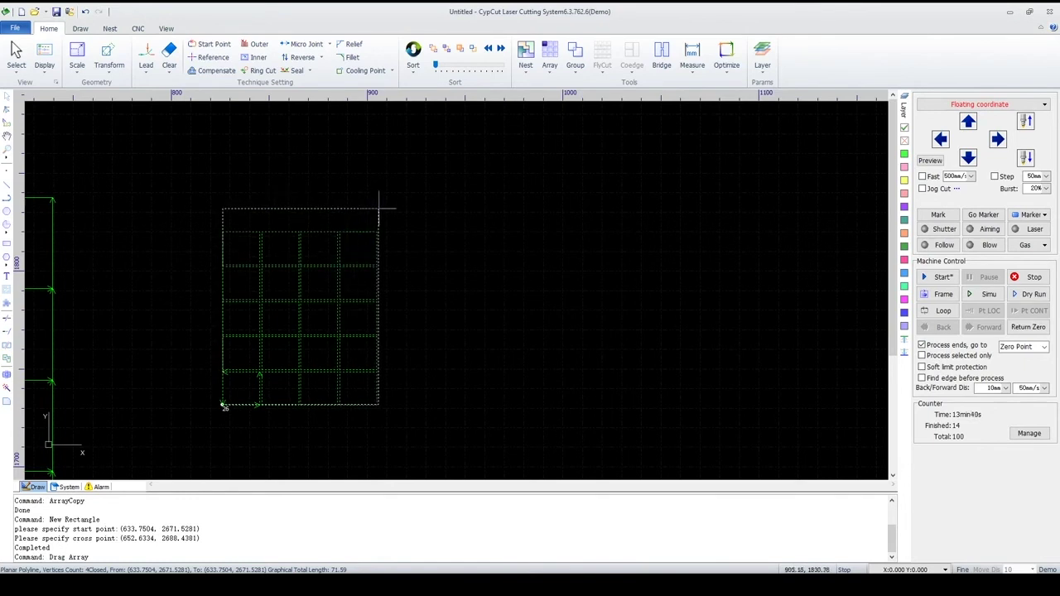
{"action": "left_click_drag", "start_coordinate": [441, 108], "coordinate": [525, 157]}
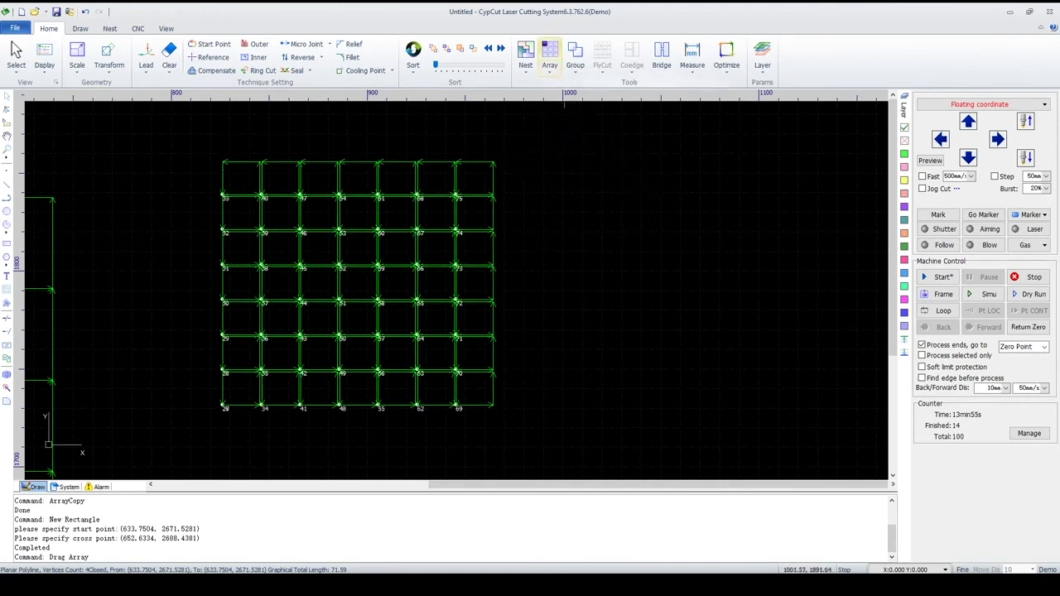
Deselect the dynamic array and draw a rectangle about 37 × 36 mm in the empty area below the arrays.
{"action": "left_click", "coordinate": [548, 67]}
{"action": "left_click", "coordinate": [634, 242]}
{"action": "scroll", "coordinate": [629, 241], "scroll_direction": "down", "scroll_amount": 5}
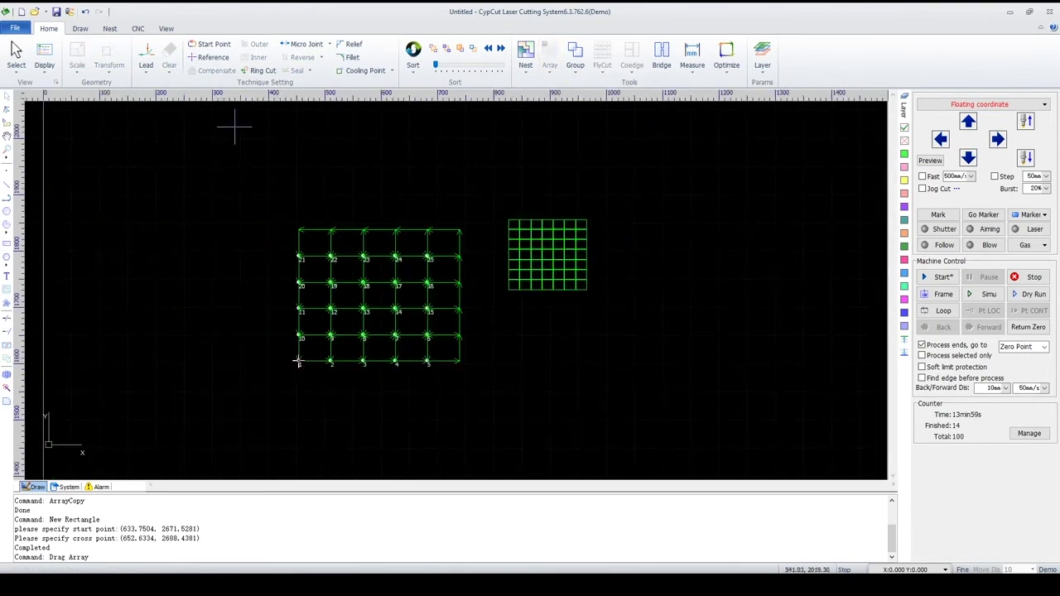
{"action": "scroll", "coordinate": [234, 125], "scroll_direction": "down", "scroll_amount": 5}
{"action": "scroll", "coordinate": [281, 374], "scroll_direction": "up", "scroll_amount": 7}
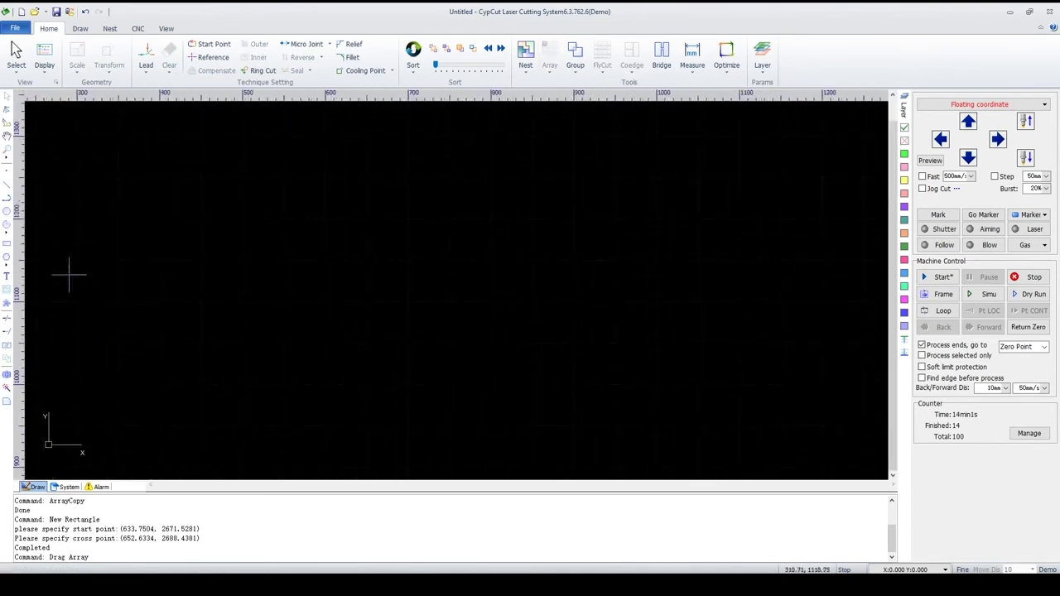
{"action": "left_click", "coordinate": [6, 242]}
{"action": "left_click", "coordinate": [268, 385]}
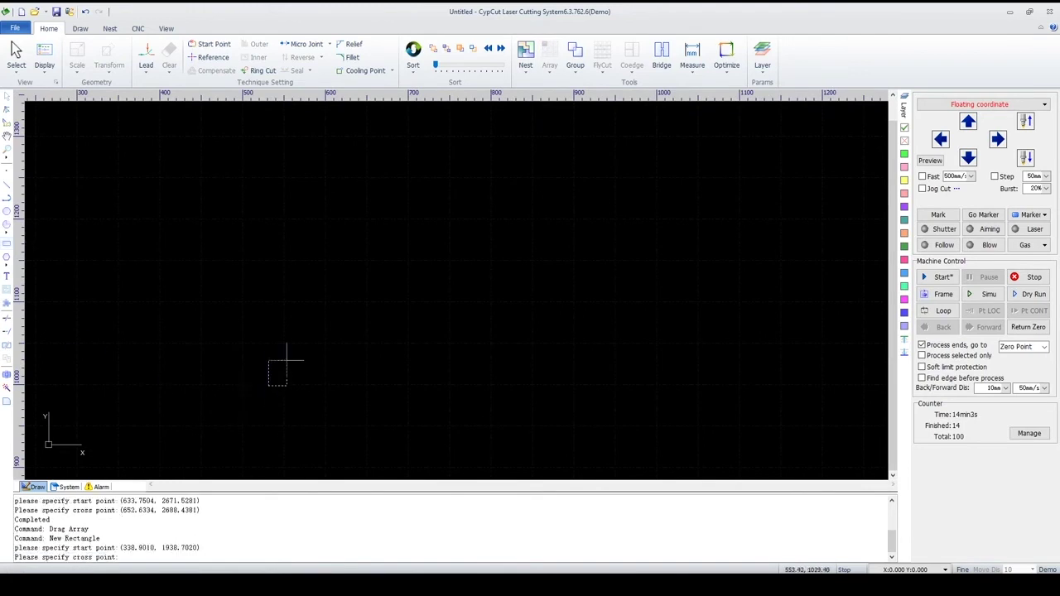
{"action": "left_click", "coordinate": [299, 356]}
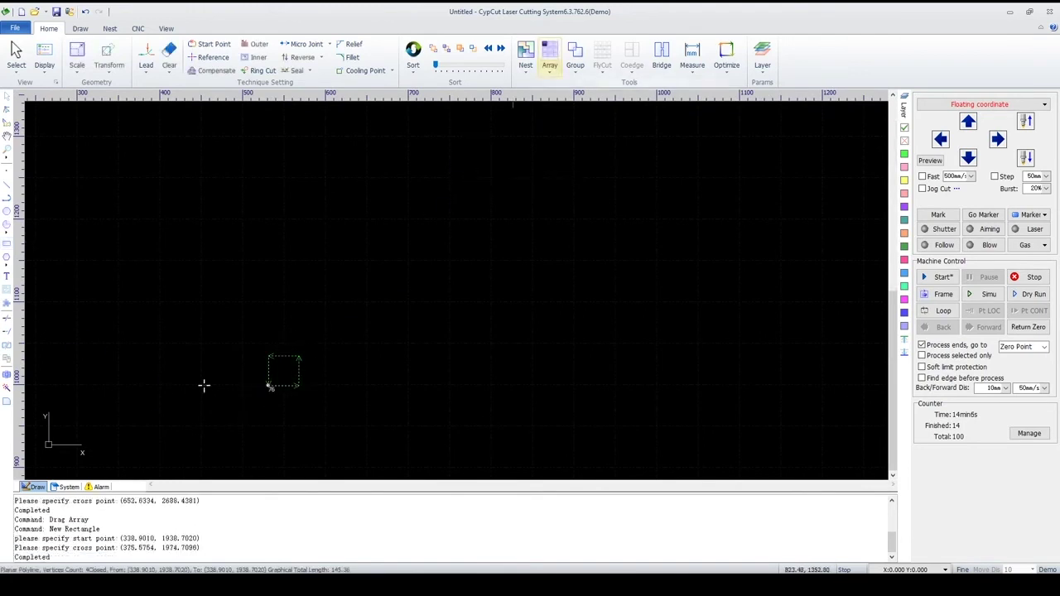
Create a circular array of the rectangle by angular space, with 20° spacing, number 30, a 400 mm array radius and 0° relative angle.
{"action": "left_click", "coordinate": [549, 66]}
{"action": "left_click", "coordinate": [576, 109]}
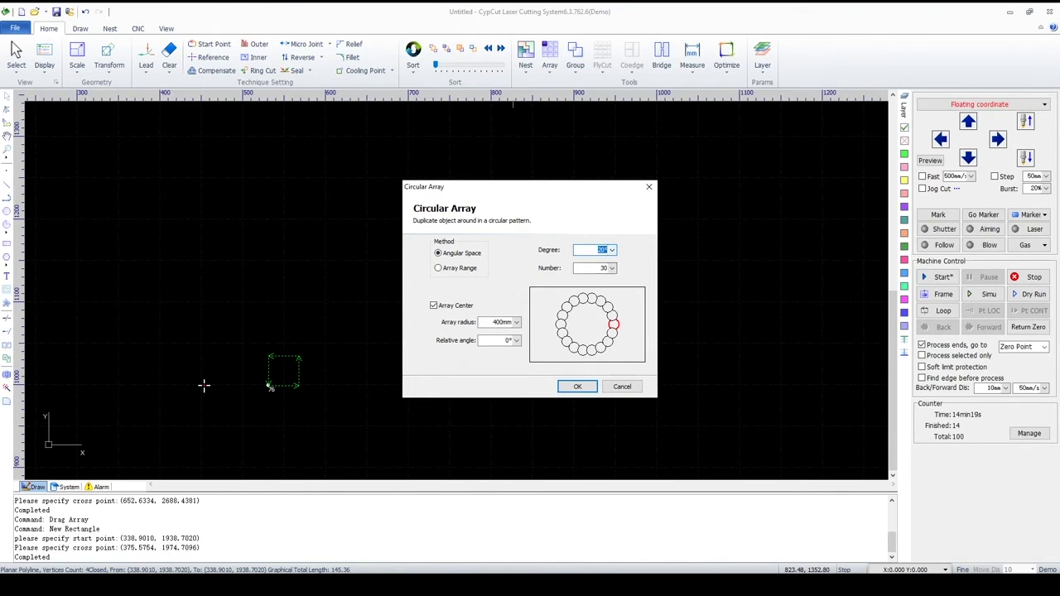
{"action": "left_click", "coordinate": [577, 386]}
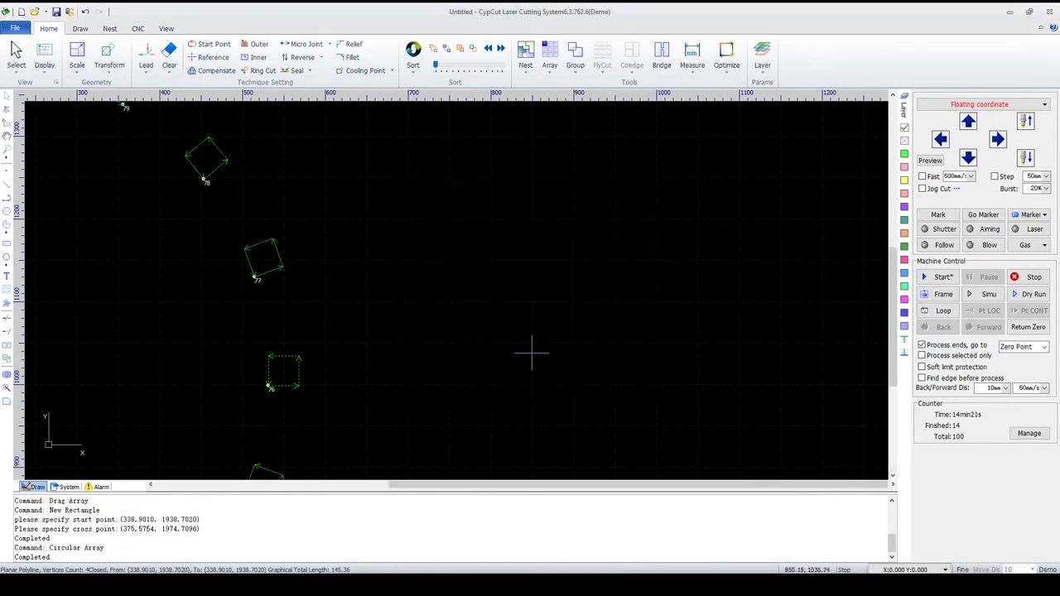
{"action": "scroll", "coordinate": [546, 224], "scroll_direction": "down", "scroll_amount": 5}
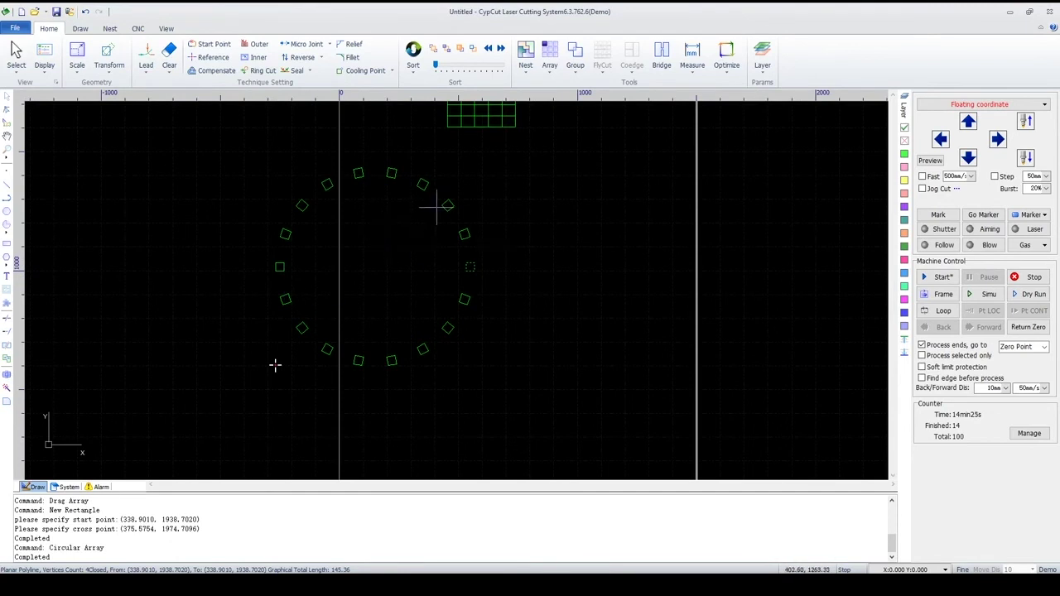
Deselect the circular array's source and draw a rectangle about 42 × 23 mm in the empty area outside the ring.
{"action": "left_click", "coordinate": [549, 68]}
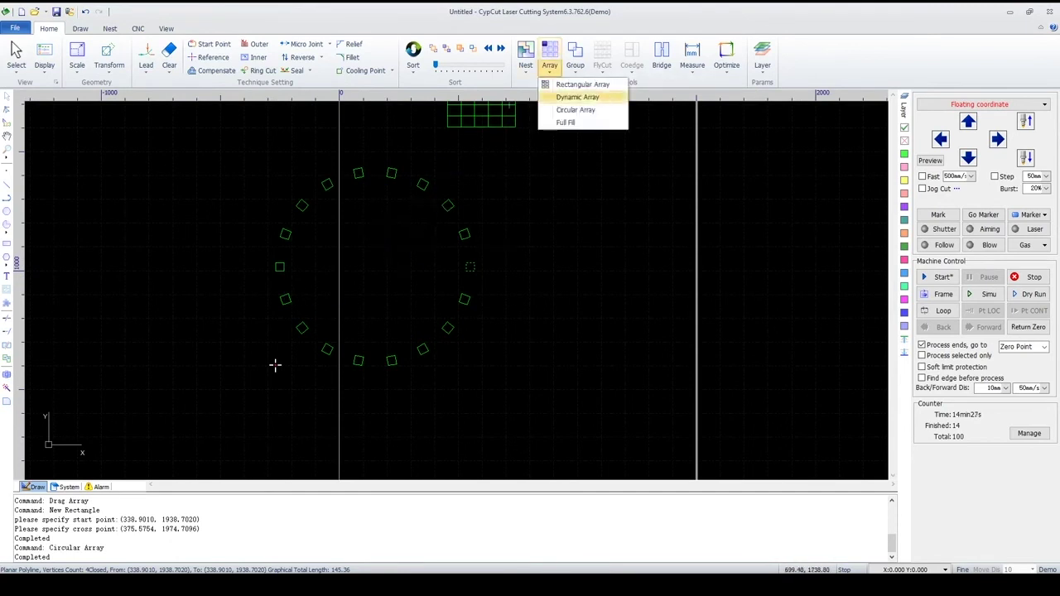
{"action": "left_click", "coordinate": [575, 226]}
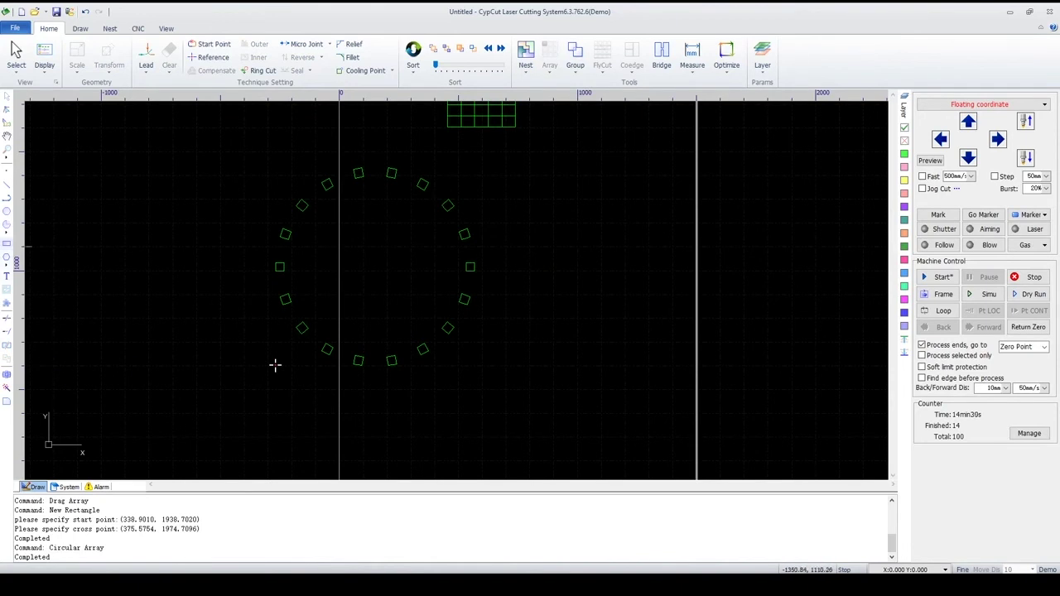
{"action": "left_click", "coordinate": [7, 244]}
{"action": "scroll", "coordinate": [557, 344], "scroll_direction": "up", "scroll_amount": 3}
{"action": "left_click", "coordinate": [514, 342]}
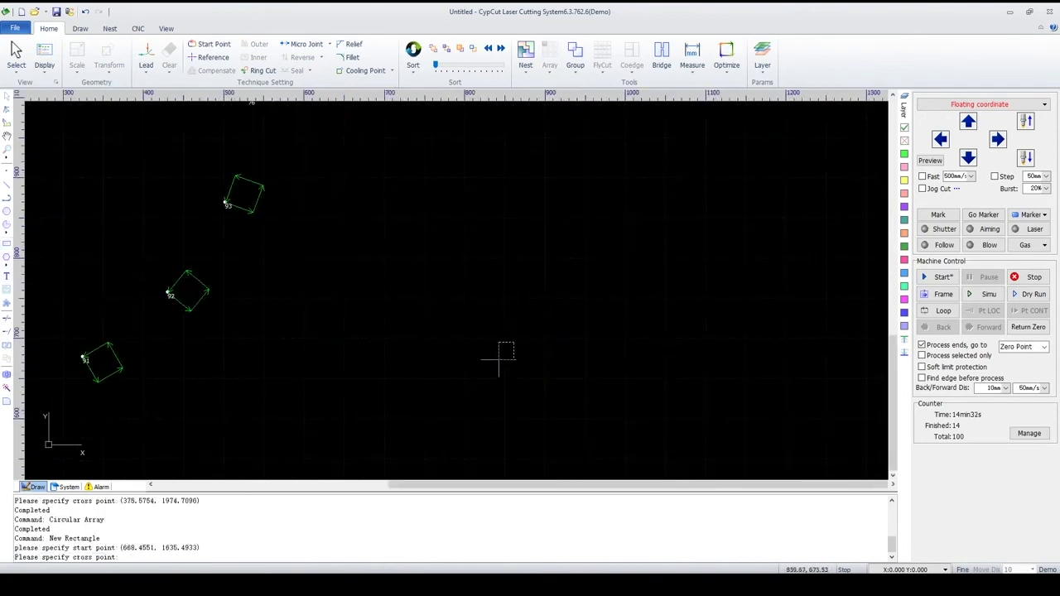
{"action": "left_click", "coordinate": [479, 359]}
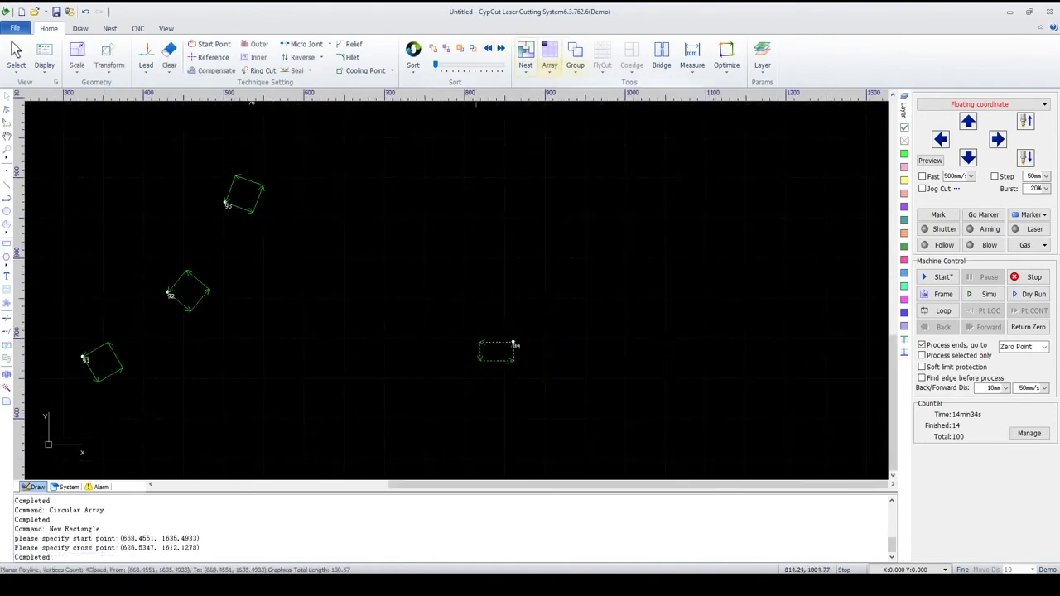
Apply Full Fill to the new rectangle on a 1000 × 1000 mm plate with a 2 mm parts gap and 2 mm plate margin.
{"action": "left_click", "coordinate": [549, 67]}
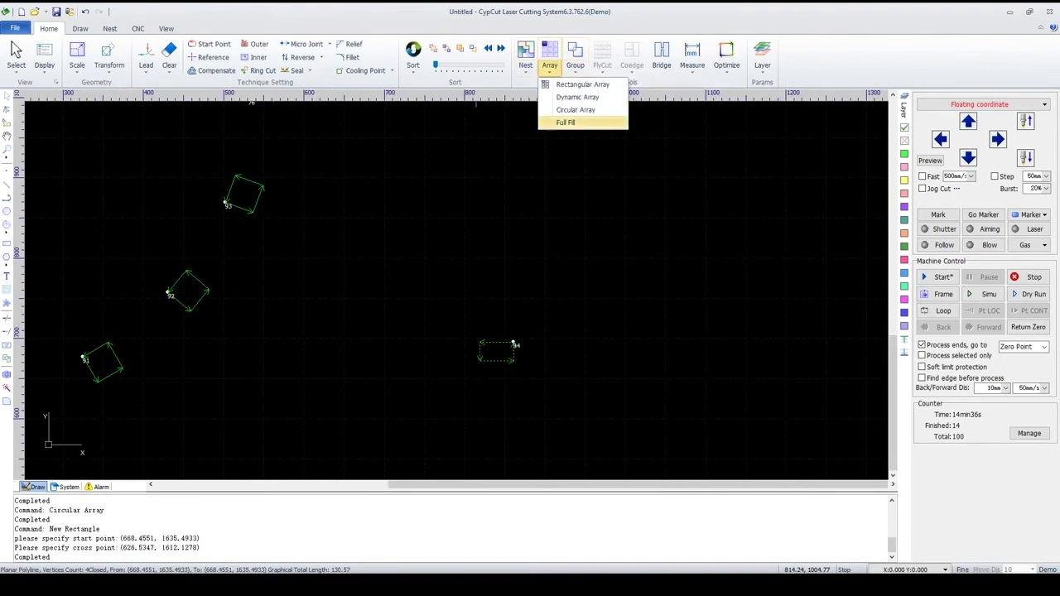
{"action": "left_click", "coordinate": [565, 123]}
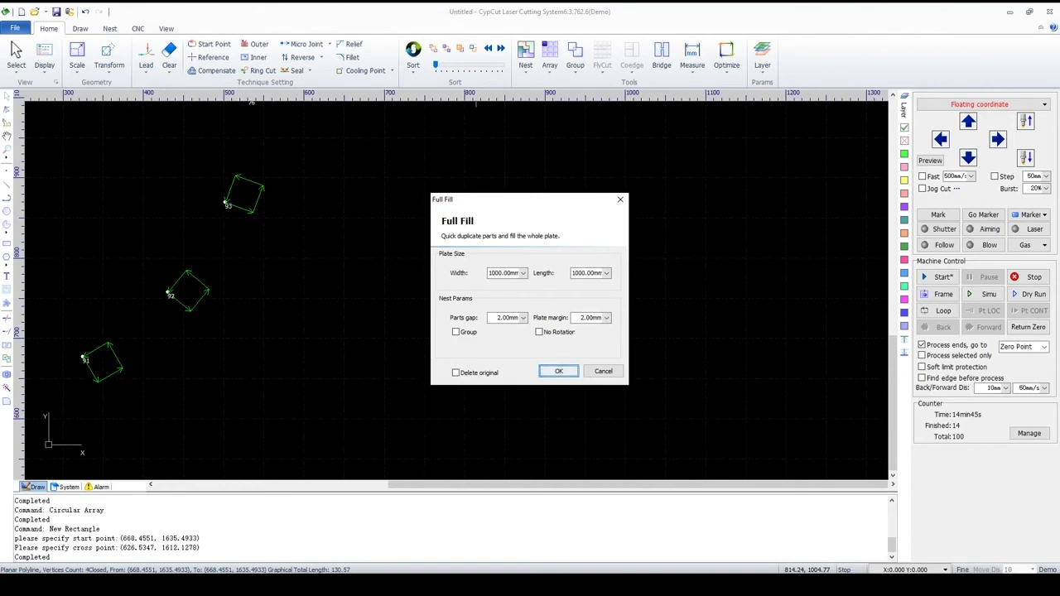
{"action": "left_click", "coordinate": [558, 371]}
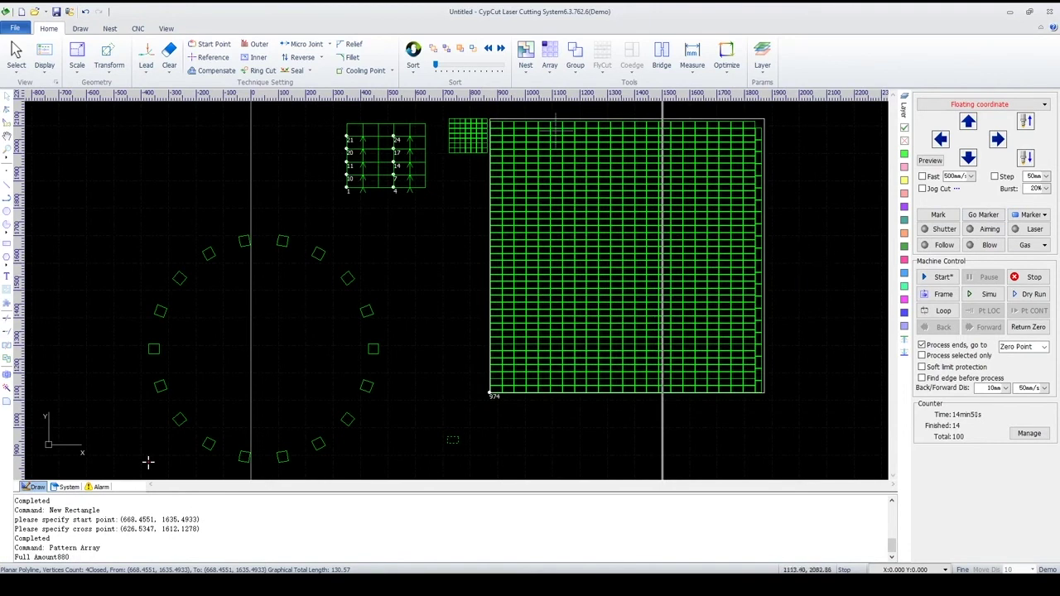
Start a new drawing without saving the current one, and draw a rectangle about 204 × 127 mm.
{"action": "left_click", "coordinate": [22, 12]}
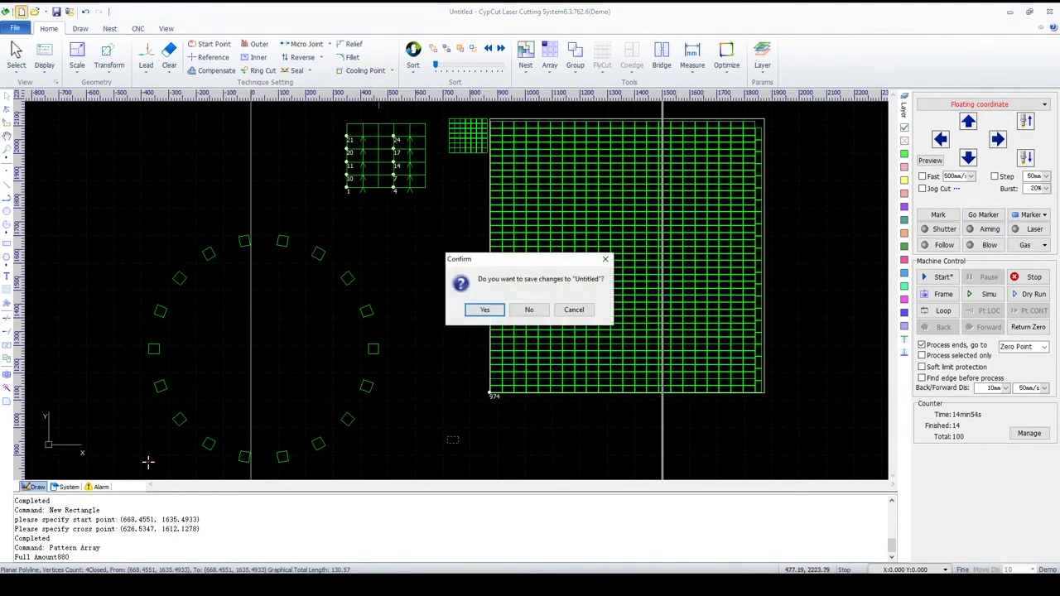
{"action": "left_click", "coordinate": [529, 309]}
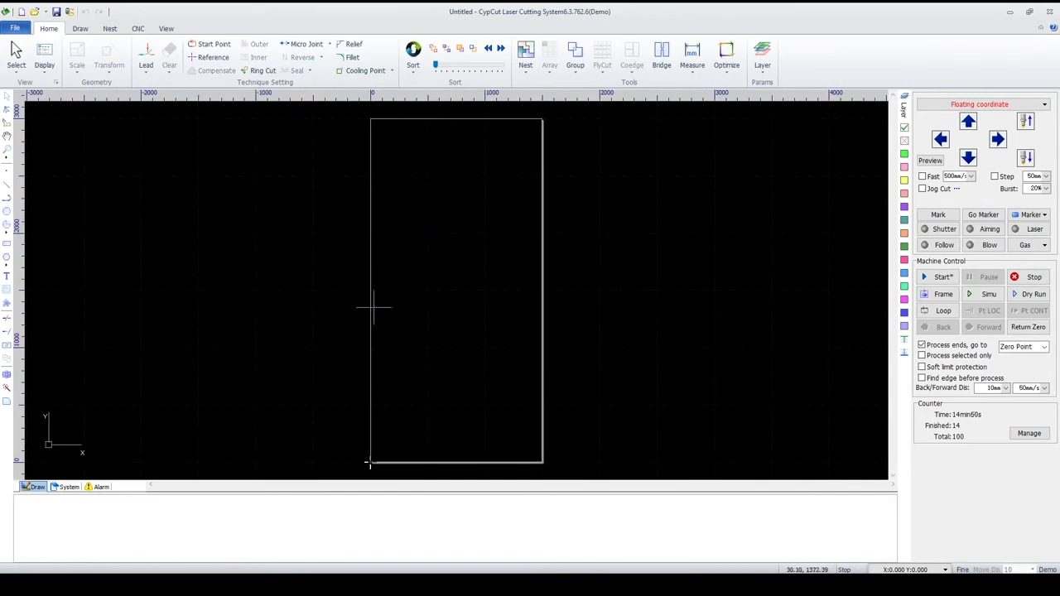
{"action": "scroll", "coordinate": [411, 294], "scroll_direction": "up", "scroll_amount": 4}
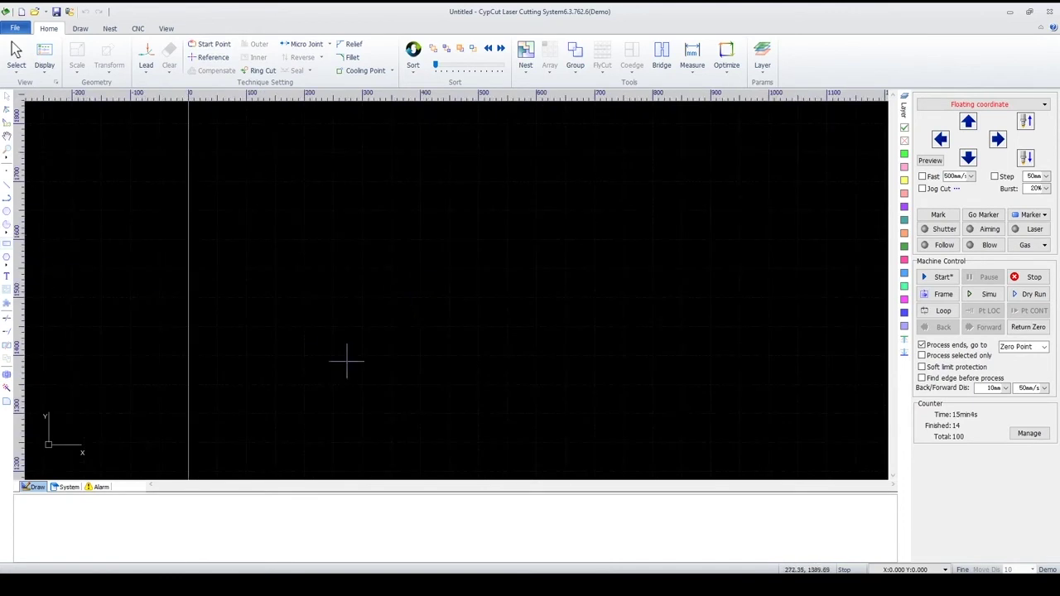
{"action": "left_click", "coordinate": [6, 244]}
{"action": "left_click", "coordinate": [335, 339]}
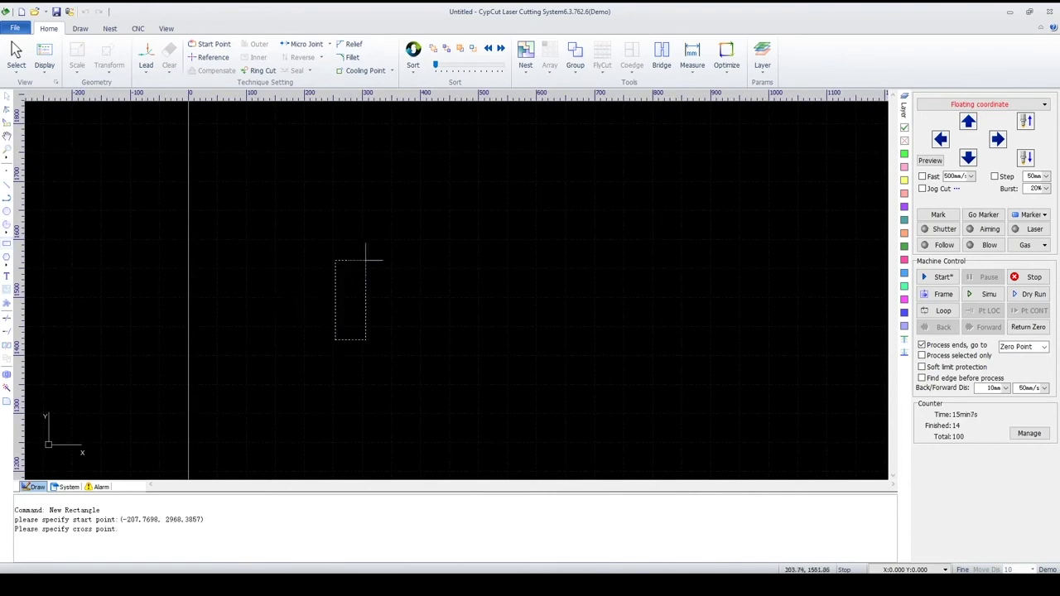
{"action": "left_click", "coordinate": [453, 266]}
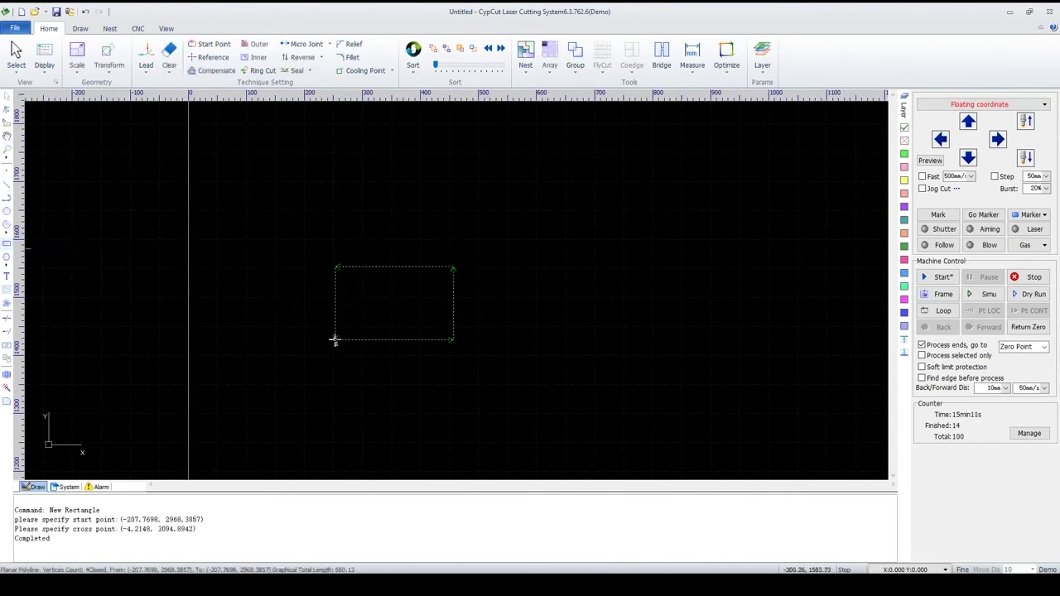
Draw a smaller rectangle about 56 × 50 mm inside the large rectangle.
{"action": "left_click", "coordinate": [6, 243]}
{"action": "left_click", "coordinate": [379, 312]}
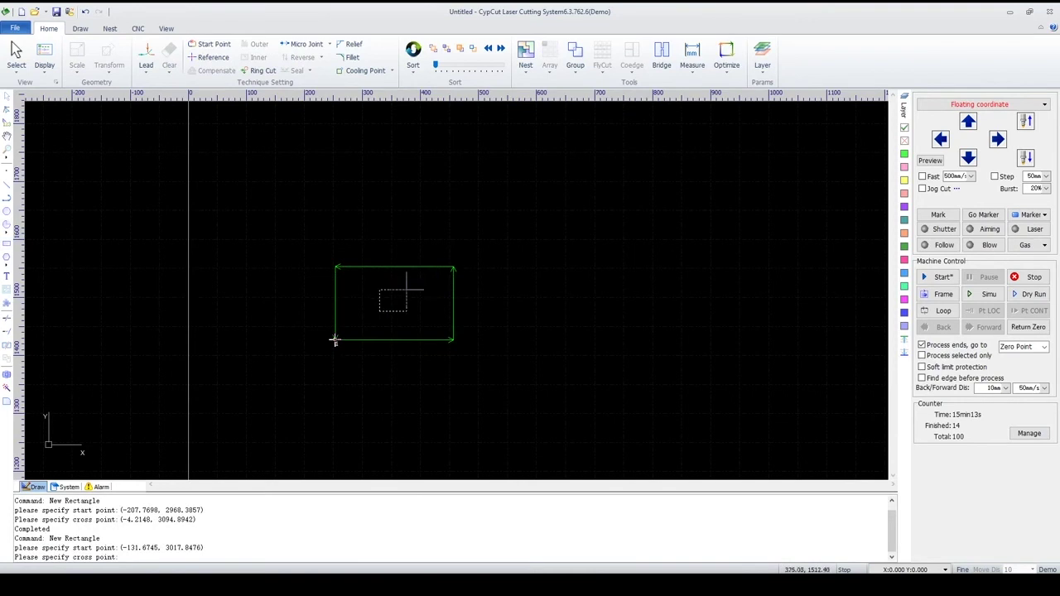
{"action": "left_click", "coordinate": [412, 283]}
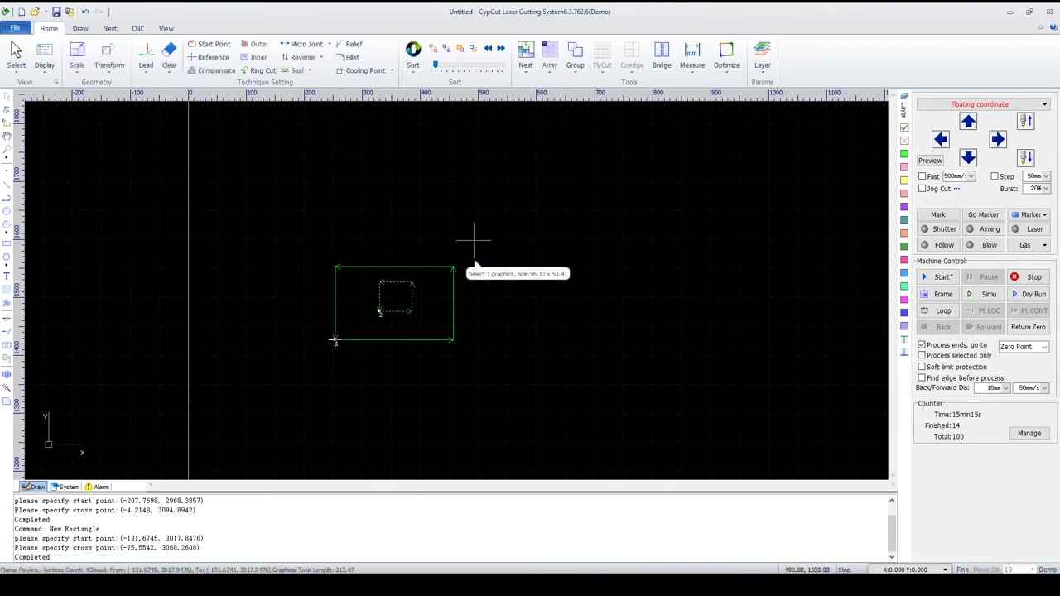
Group the outer and inner rectangles, leaving the group deselected.
{"action": "left_click_drag", "start_coordinate": [478, 231], "coordinate": [335, 386]}
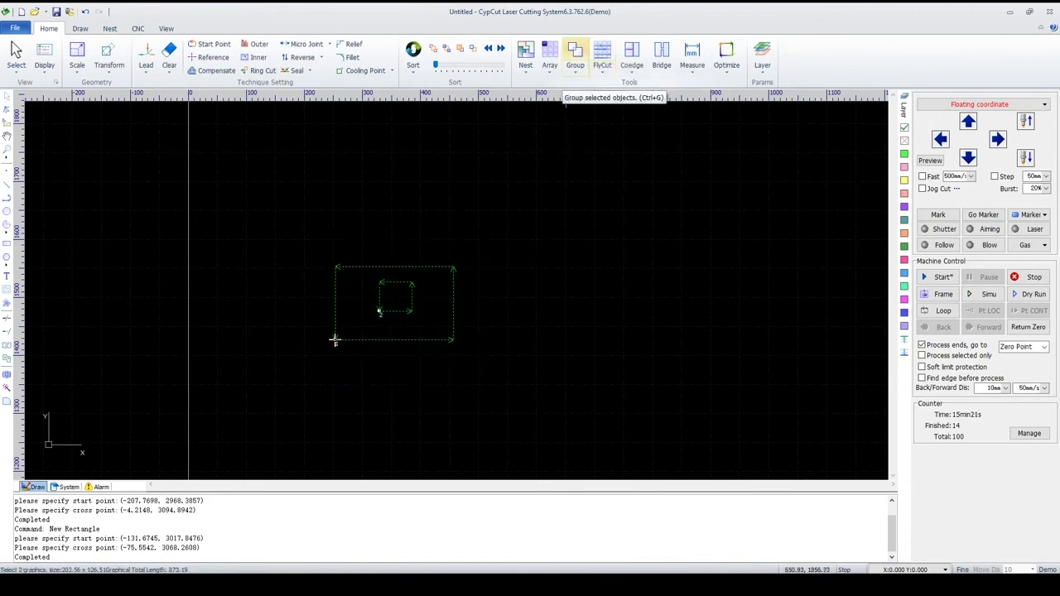
{"action": "left_click", "coordinate": [575, 58]}
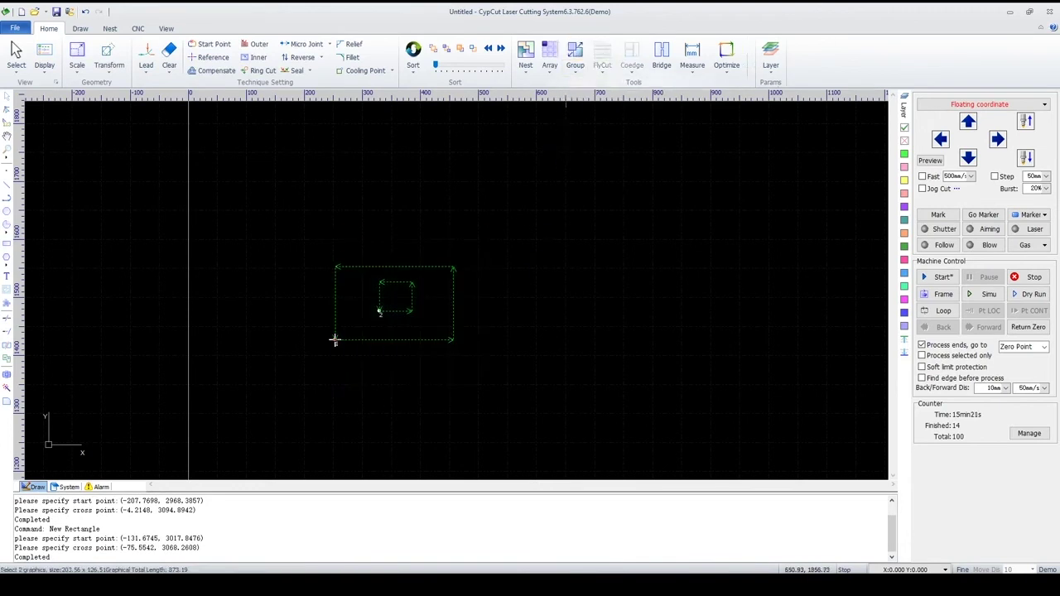
{"action": "left_click", "coordinate": [536, 280]}
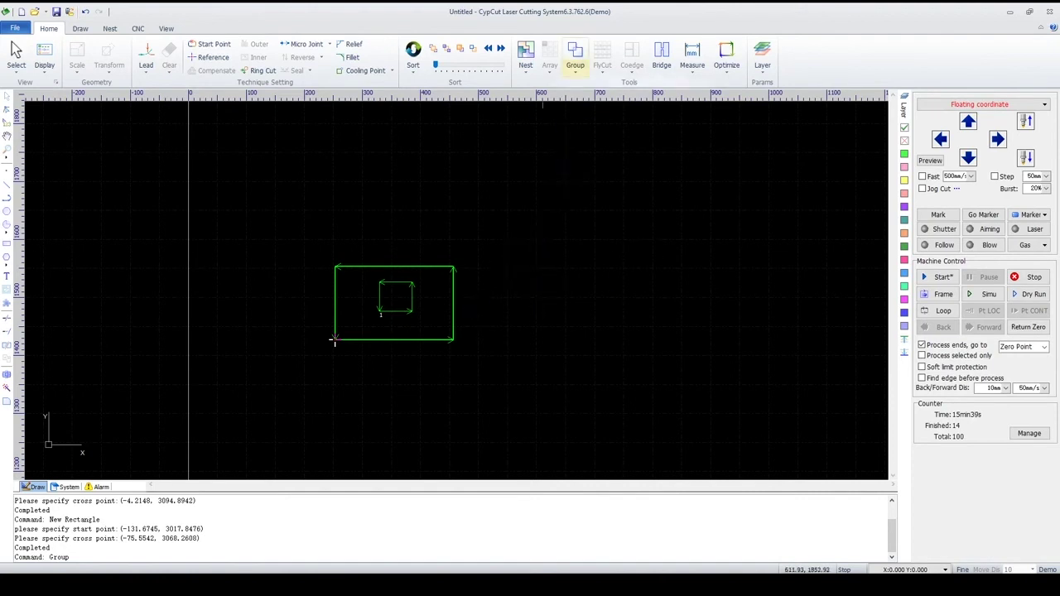
Ungroup the nested rectangles, and select both as separate objects.
{"action": "left_click_drag", "start_coordinate": [462, 246], "coordinate": [373, 342]}
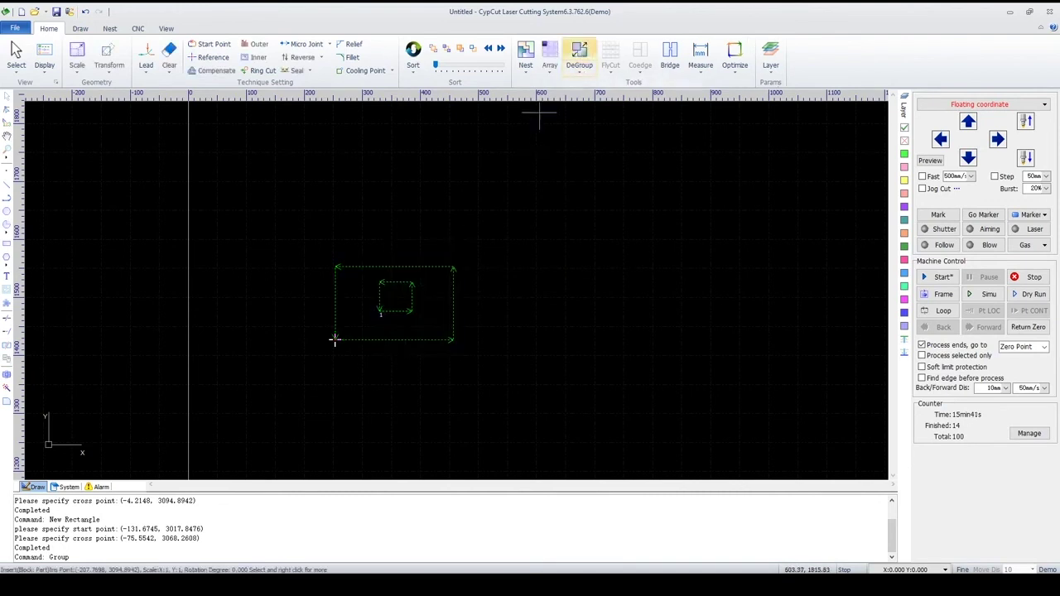
{"action": "left_click", "coordinate": [579, 58]}
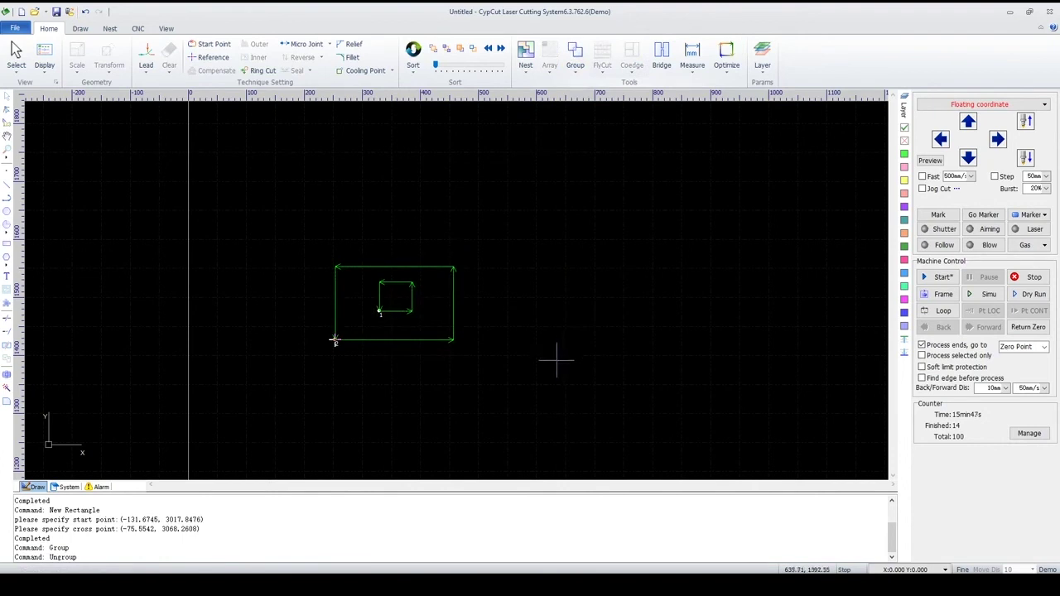
{"action": "left_click_drag", "start_coordinate": [492, 243], "coordinate": [346, 419]}
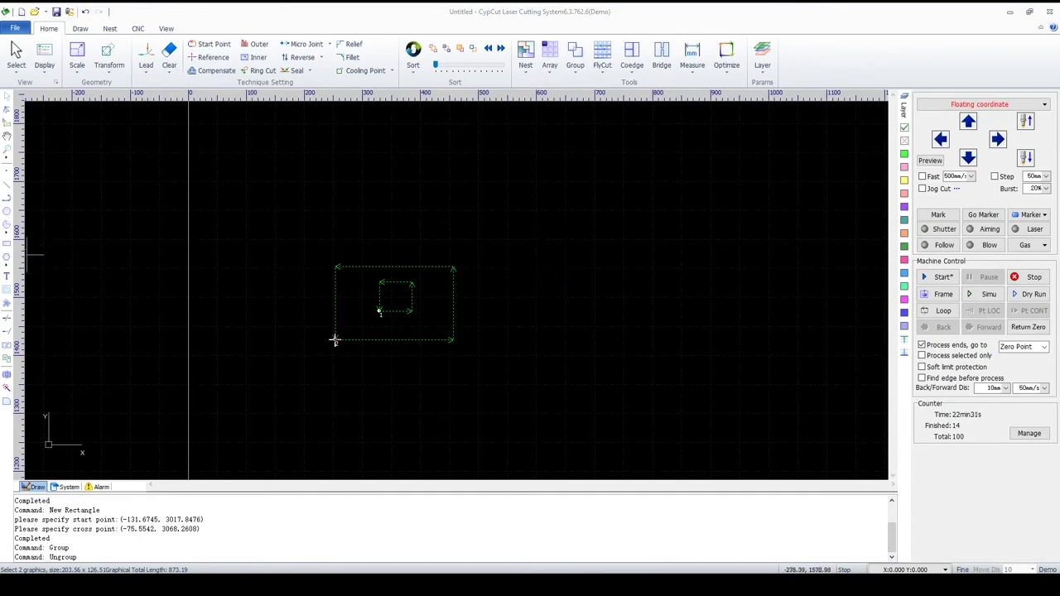
Draw a separate rectangle about 86 × 121 mm beside the nested pair, and leave it deselected.
{"action": "left_click", "coordinate": [7, 244]}
{"action": "left_click", "coordinate": [515, 246]}
{"action": "left_click", "coordinate": [565, 316]}
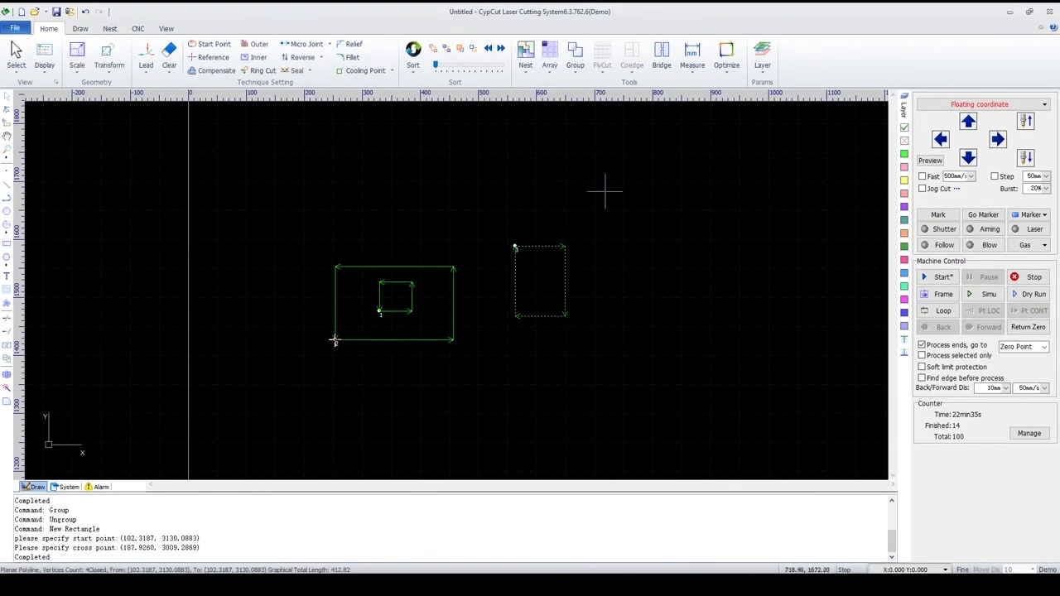
{"action": "left_click", "coordinate": [491, 217]}
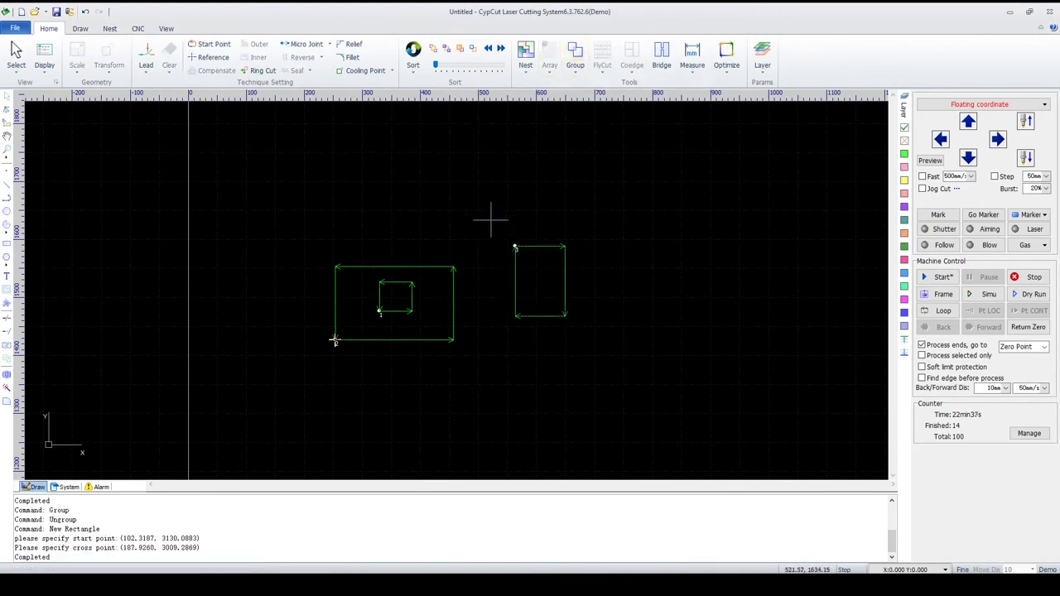
Group the nested rectangles, and combine that group with the separate rectangle into one larger group.
{"action": "left_click_drag", "start_coordinate": [460, 238], "coordinate": [371, 409]}
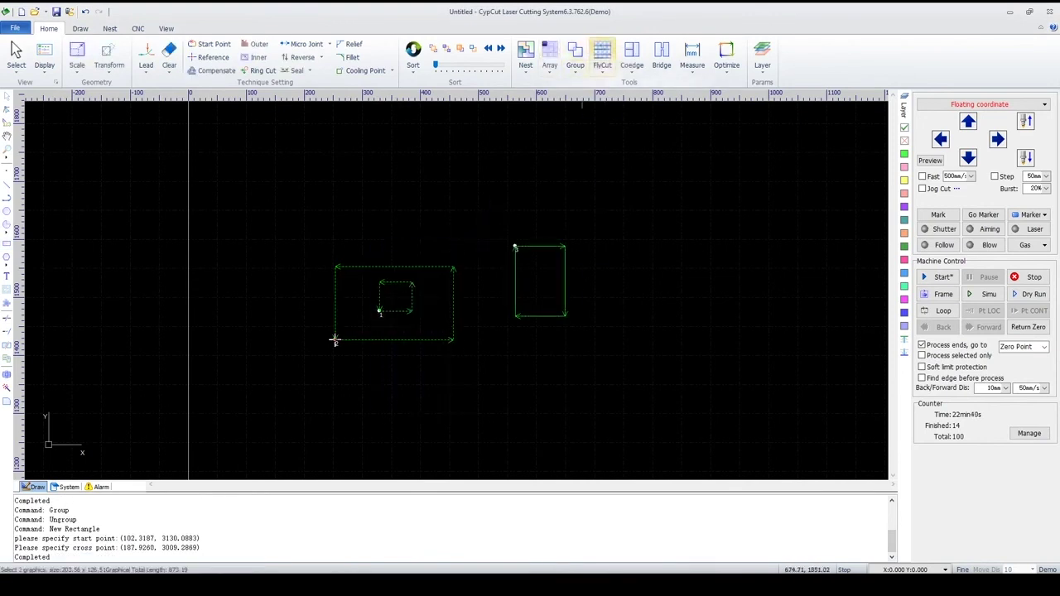
{"action": "left_click", "coordinate": [577, 55]}
{"action": "left_click", "coordinate": [557, 187]}
{"action": "left_click_drag", "start_coordinate": [594, 219], "coordinate": [270, 428]}
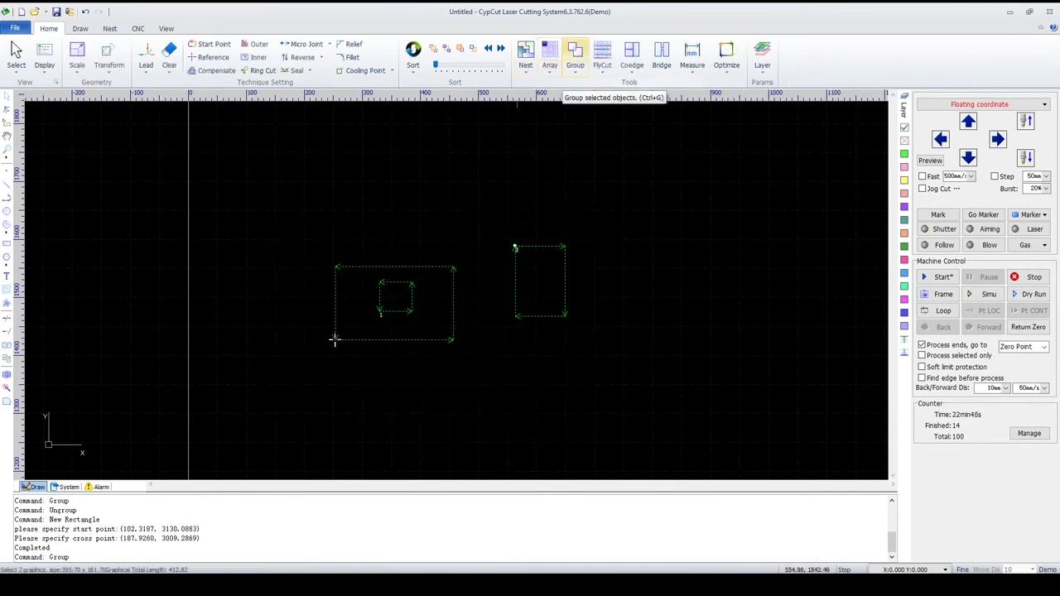
{"action": "left_click", "coordinate": [575, 56]}
{"action": "left_click", "coordinate": [628, 227]}
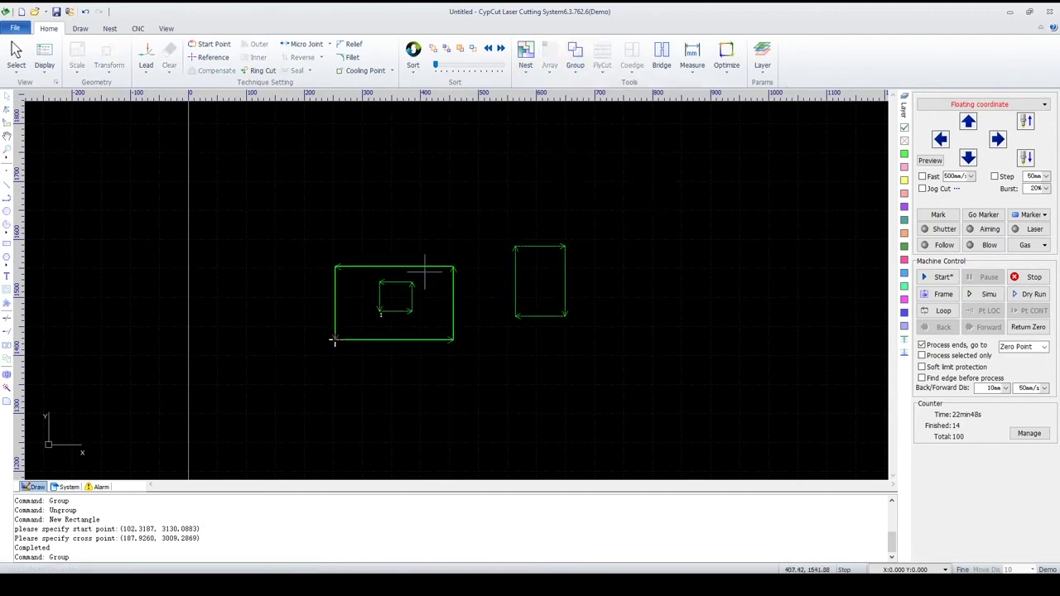
Move the combined group about 100 mm to the right and about 80 mm up, and leave it deselected.
{"action": "left_click_drag", "start_coordinate": [425, 264], "coordinate": [504, 182]}
{"action": "left_click_drag", "start_coordinate": [465, 253], "coordinate": [491, 221]}
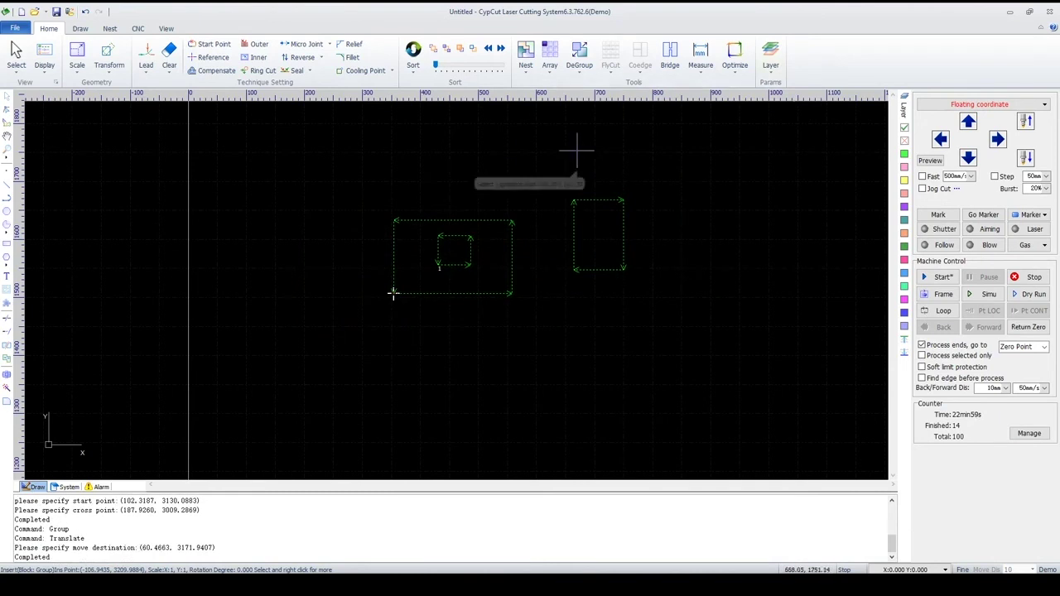
{"action": "left_click", "coordinate": [614, 157]}
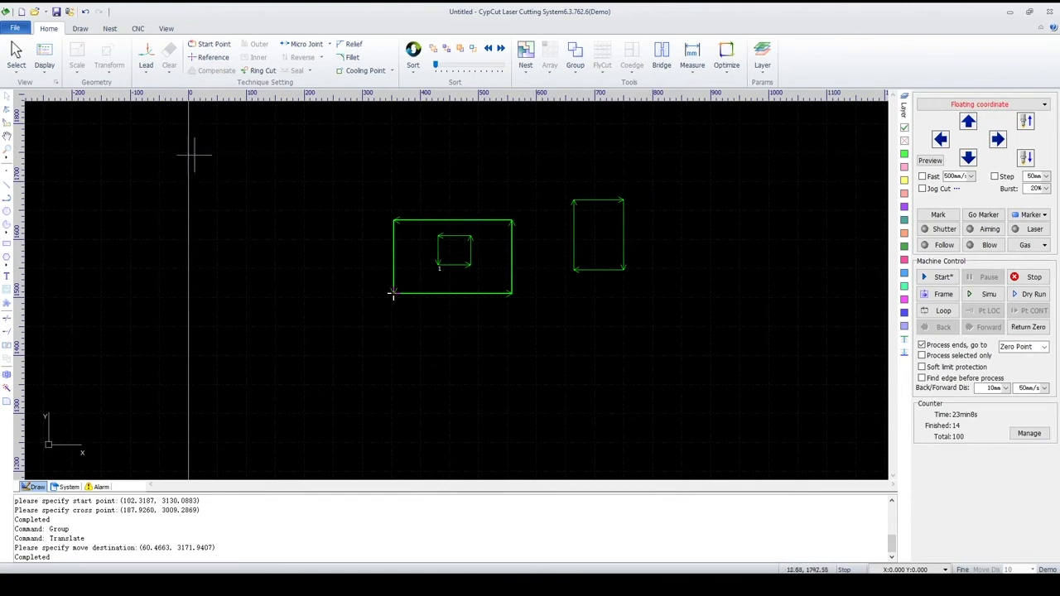
Start a new drawing without saving the current one, and draw a circle with a radius of about 39 mm.
{"action": "key", "text": "ctrl+n"}
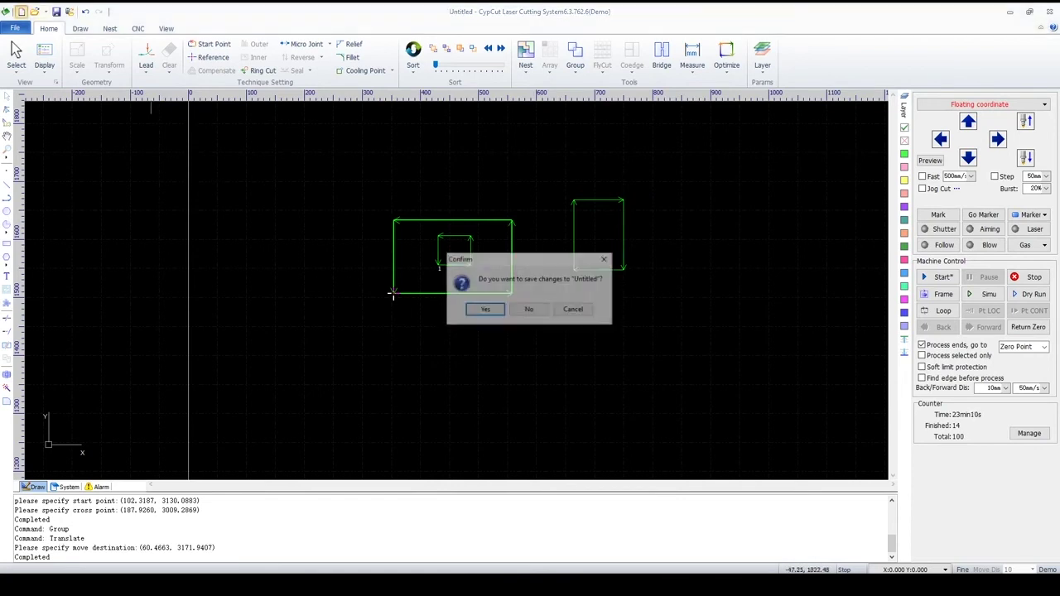
{"action": "key", "text": "n"}
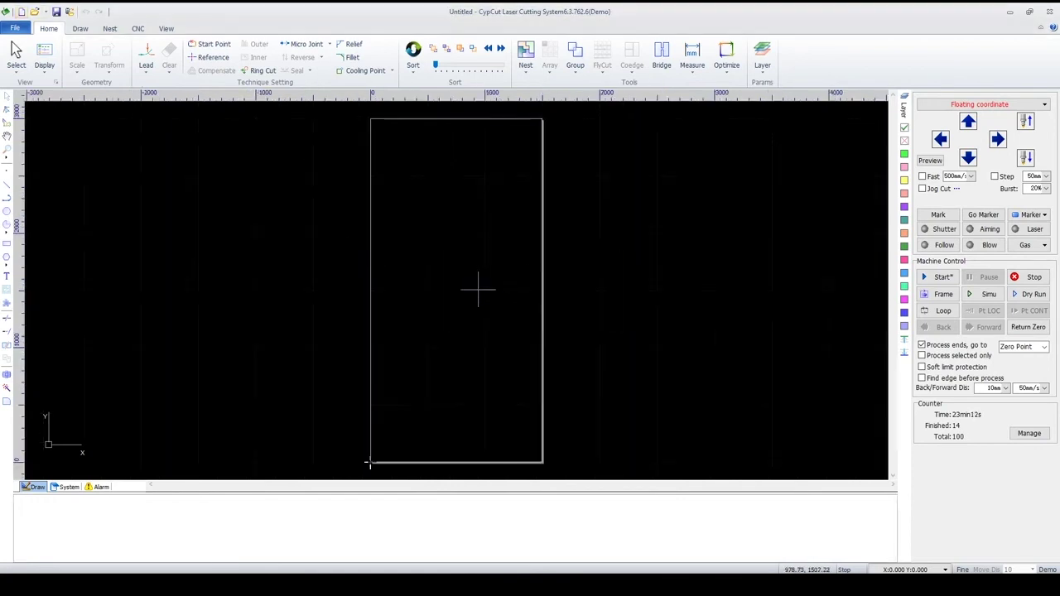
{"action": "scroll", "coordinate": [472, 289], "scroll_direction": "up", "scroll_amount": 5}
{"action": "left_click", "coordinate": [6, 211]}
{"action": "left_click", "coordinate": [261, 399]}
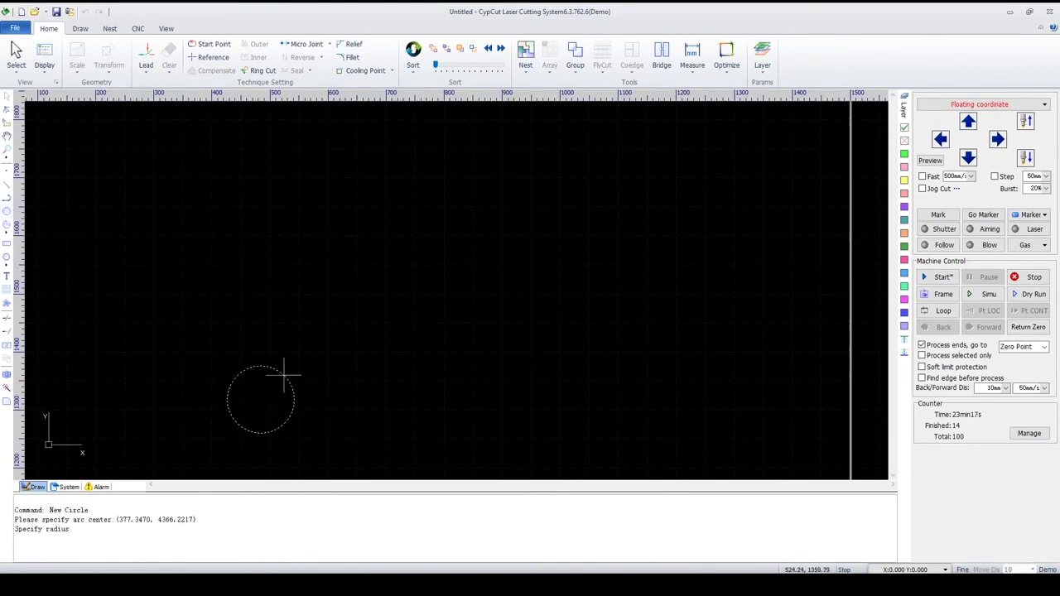
{"action": "left_click", "coordinate": [277, 384]}
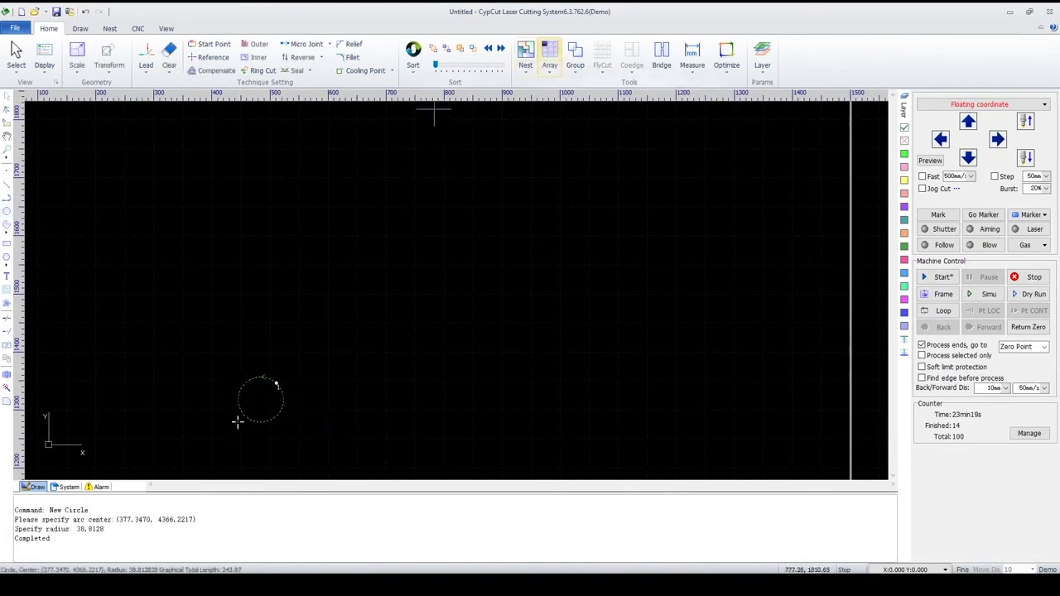
Array the circle in 5 rows and 5 columns with 20 mm row and column intervals, and simulate cutting the array.
{"action": "left_click", "coordinate": [550, 51]}
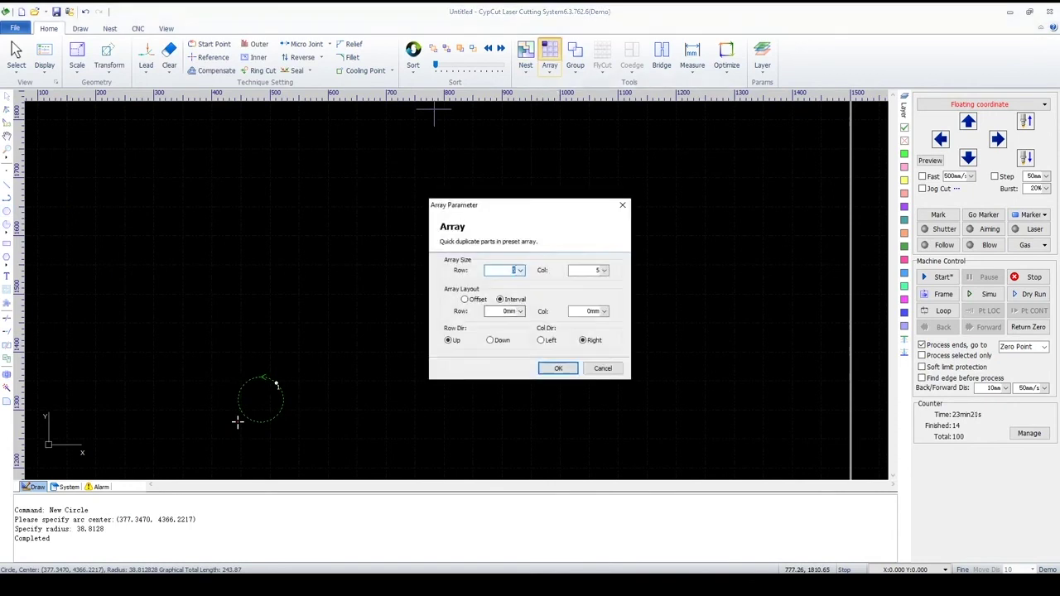
{"action": "left_click", "coordinate": [520, 311]}
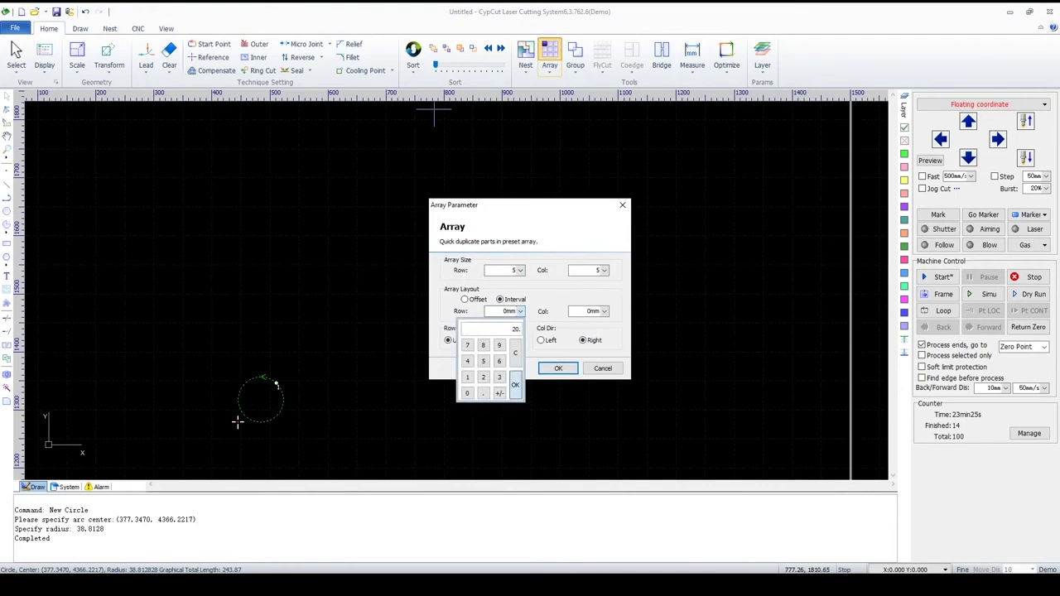
{"action": "key", "text": "Return"}
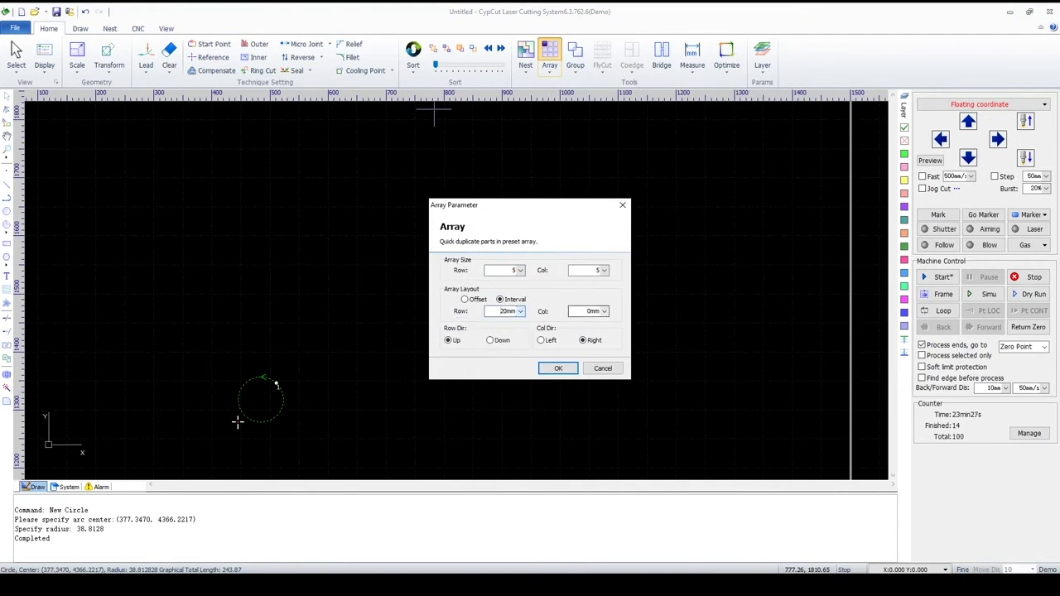
{"action": "left_click", "coordinate": [603, 312]}
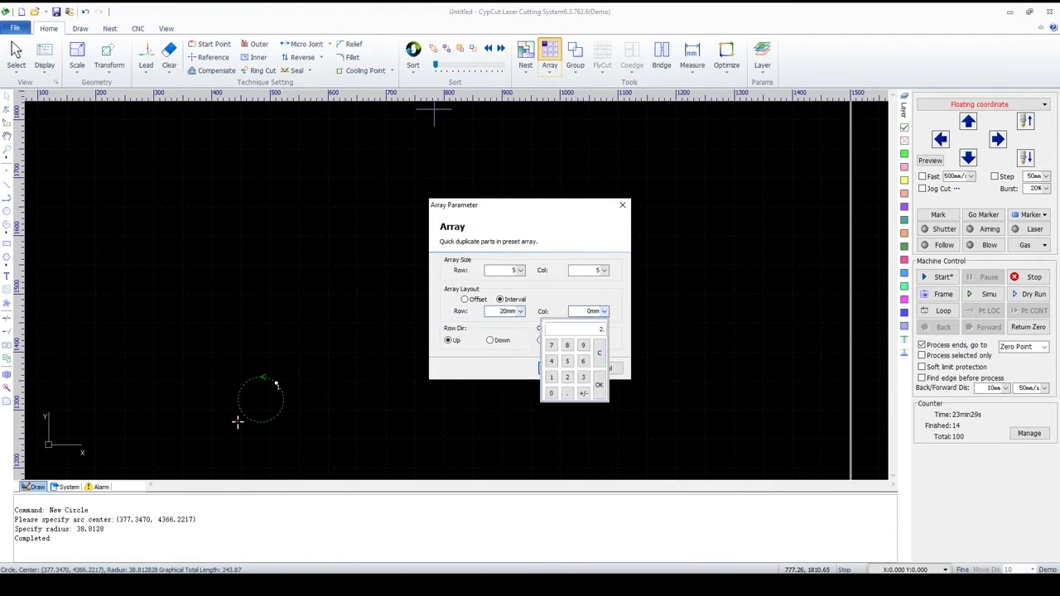
{"action": "type", "text": "20"}
{"action": "key", "text": "Return"}
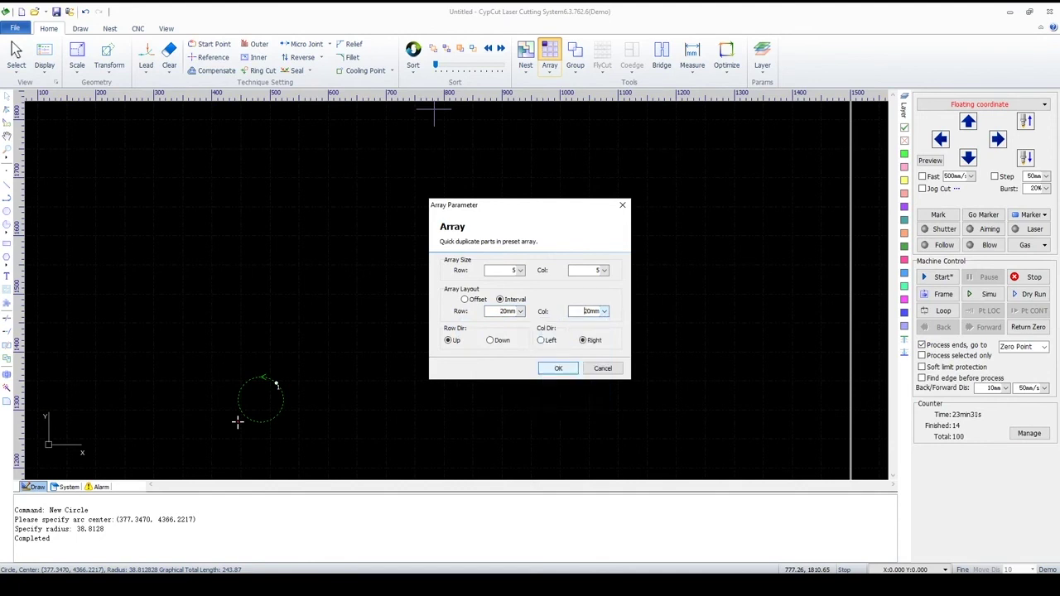
{"action": "left_click", "coordinate": [553, 367]}
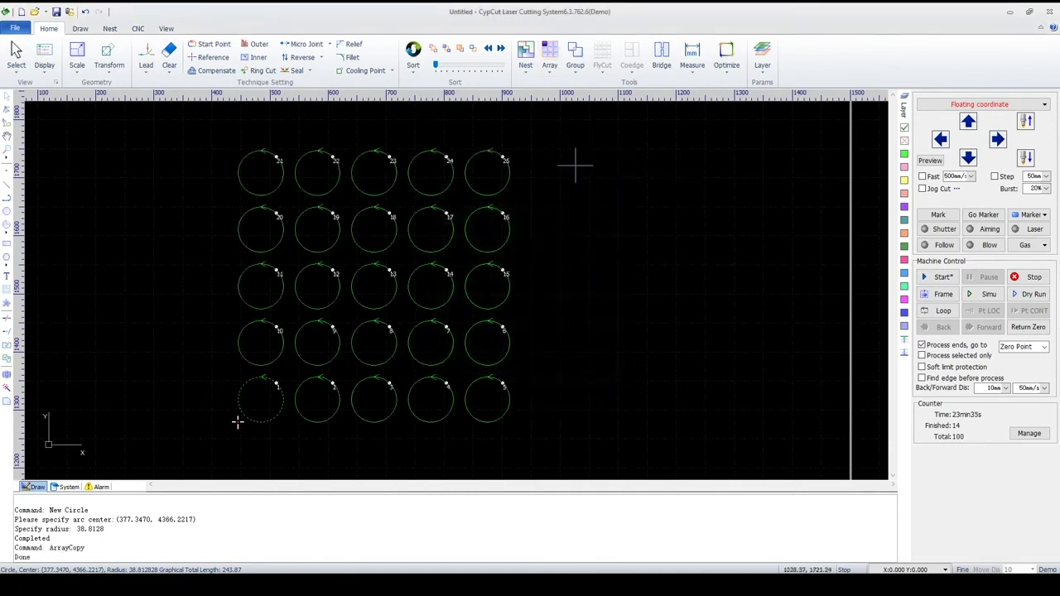
{"action": "left_click", "coordinate": [982, 294]}
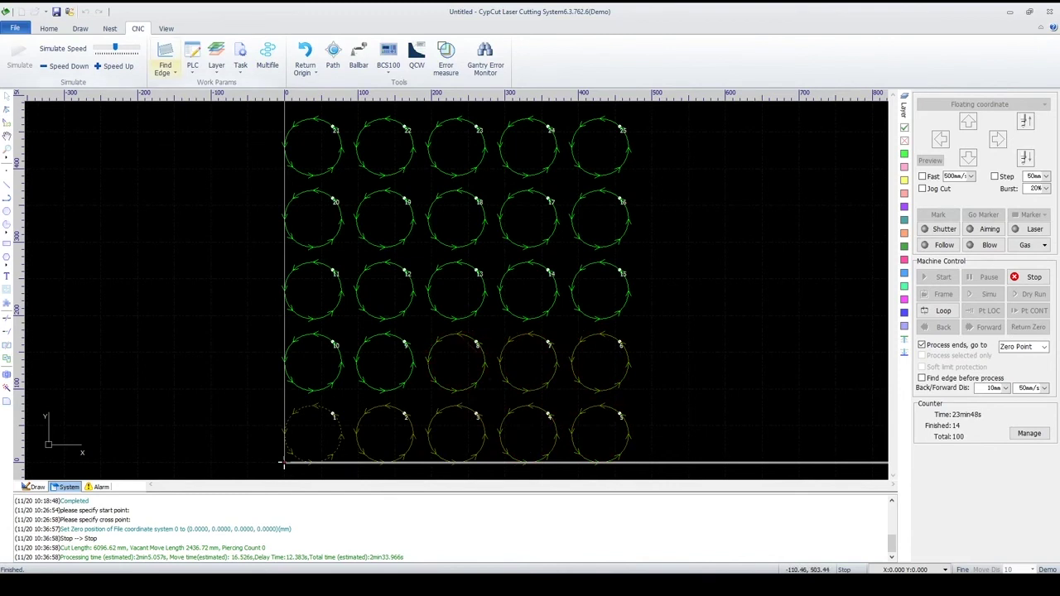
Apply Circular Fly Cut by part to all circles with 50 mm valid distance, sorted top to bottom, and briefly simulate the cutting.
{"action": "left_click", "coordinate": [49, 29]}
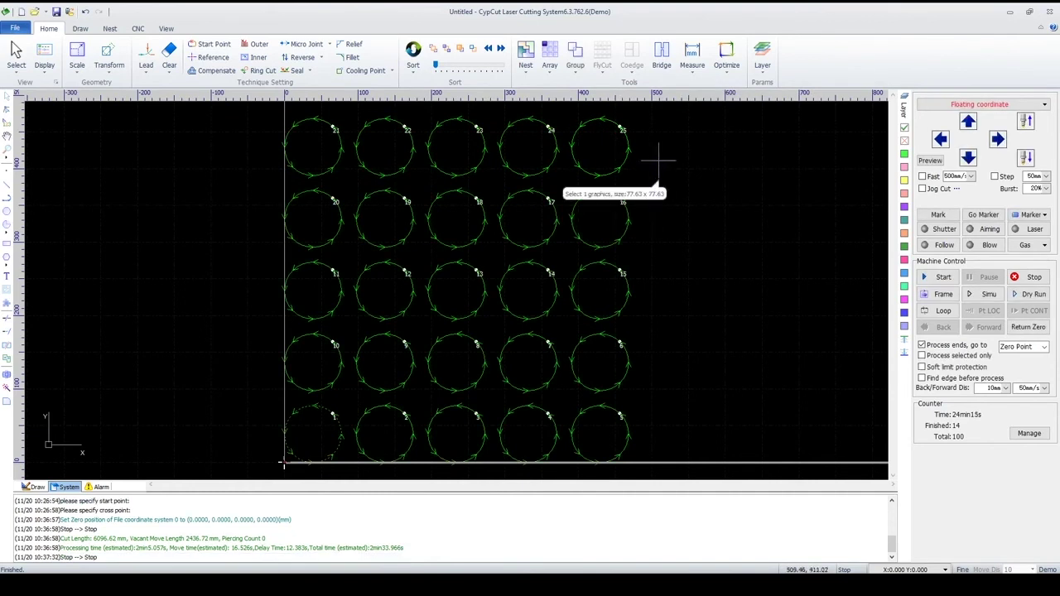
{"action": "left_click_drag", "start_coordinate": [644, 116], "coordinate": [246, 480]}
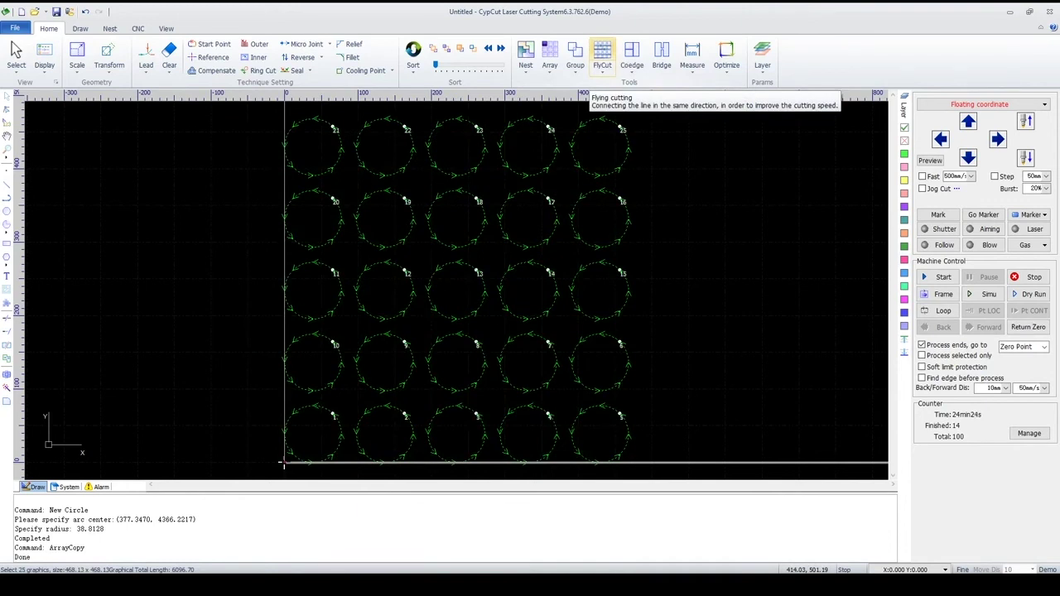
{"action": "left_click", "coordinate": [602, 66]}
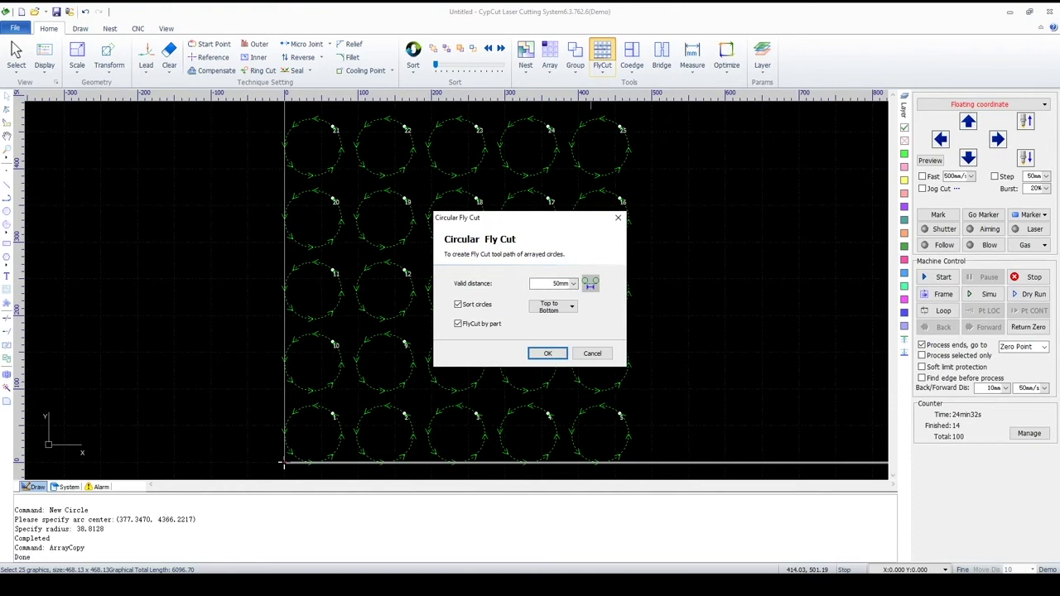
{"action": "left_click", "coordinate": [547, 353]}
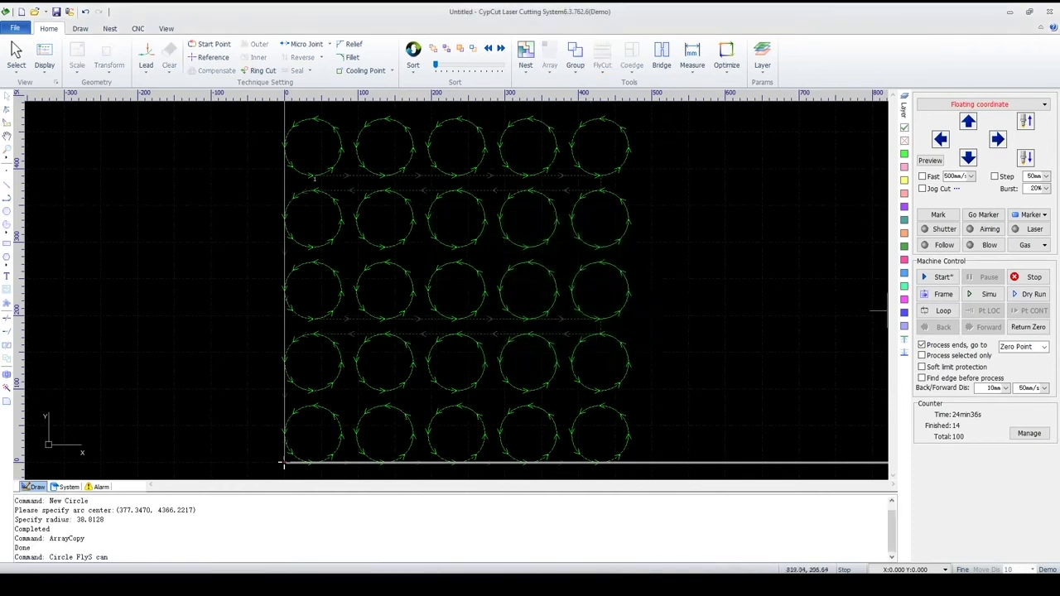
{"action": "left_click", "coordinate": [989, 293]}
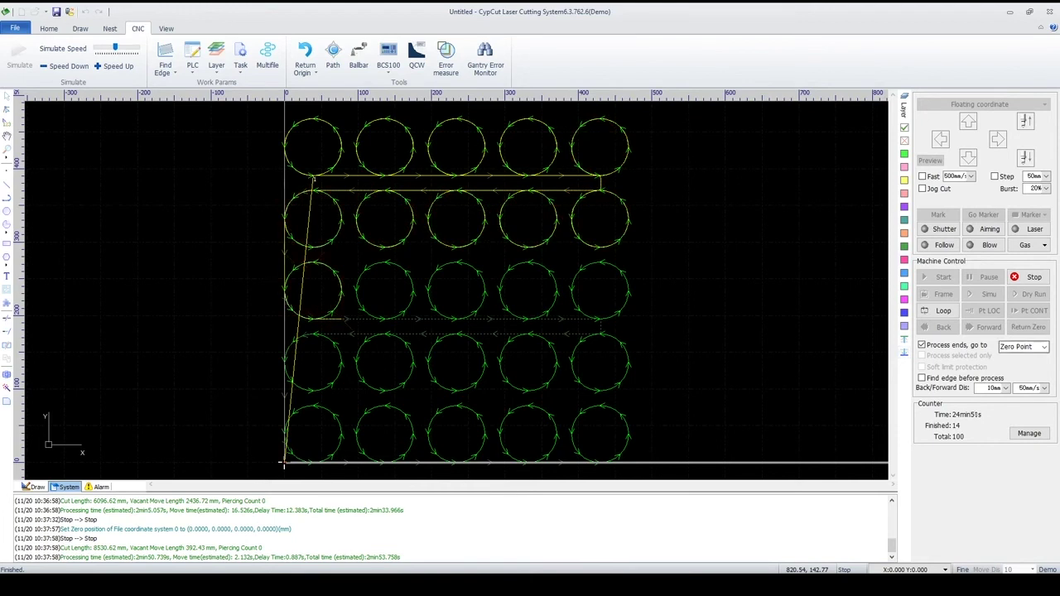
{"action": "left_click", "coordinate": [1034, 277]}
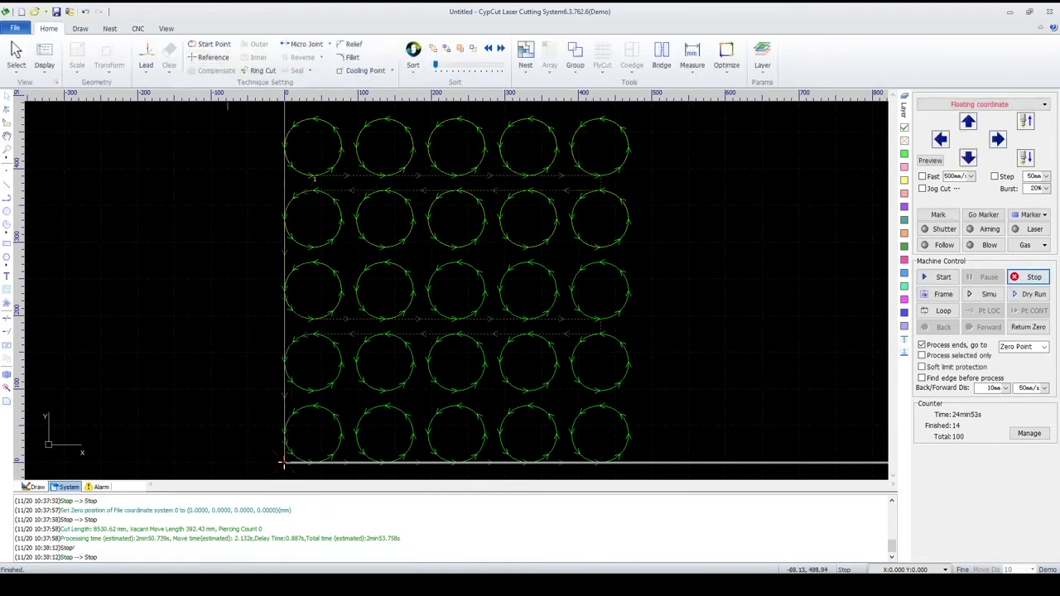
Start a new drawing without saving the circle array, and draw a rectangle about 102 × 85 mm.
{"action": "left_click", "coordinate": [21, 12]}
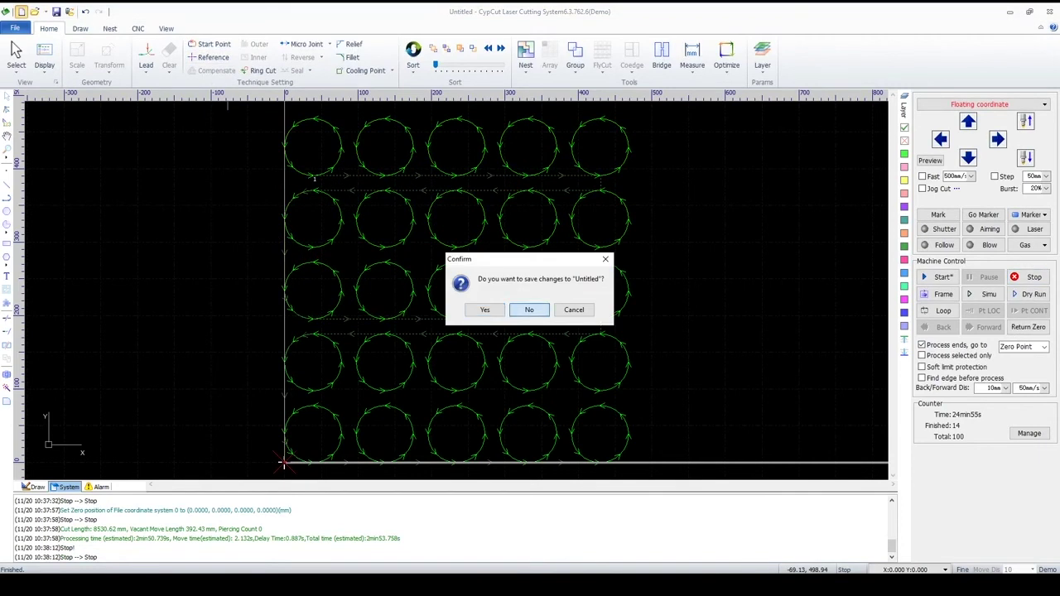
{"action": "left_click", "coordinate": [529, 310]}
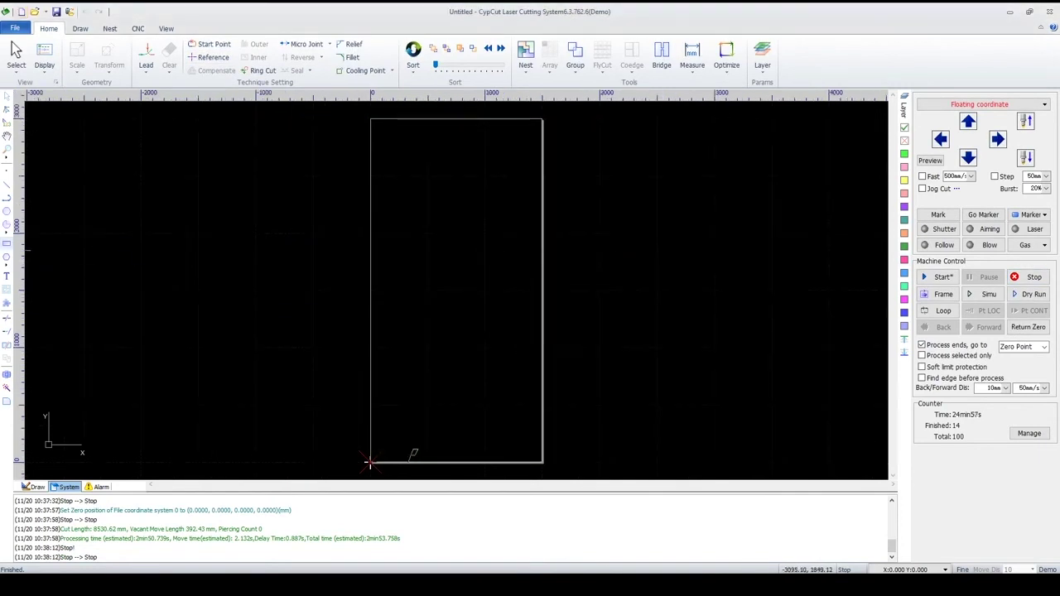
{"action": "scroll", "coordinate": [472, 331], "scroll_direction": "up", "scroll_amount": 5}
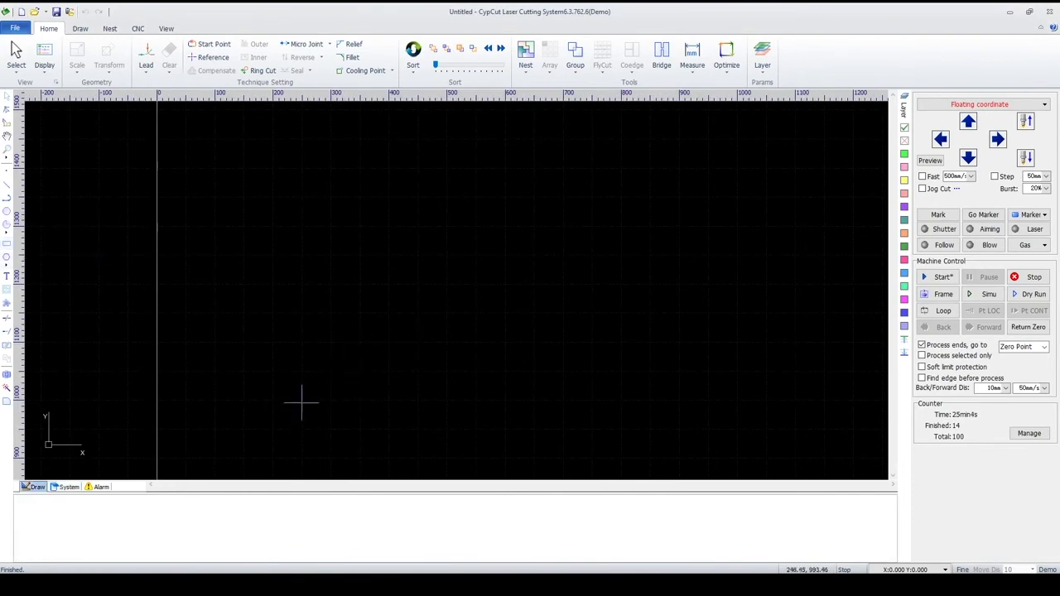
{"action": "left_click", "coordinate": [7, 245]}
{"action": "left_click", "coordinate": [272, 419]}
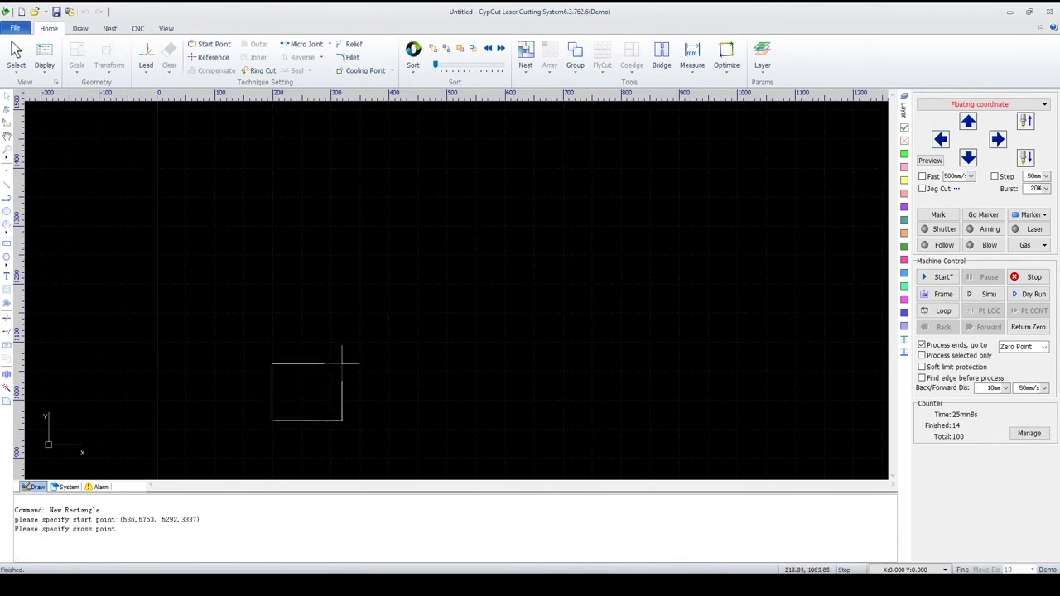
{"action": "left_click", "coordinate": [331, 372]}
Array the rectangle upward and to the right in 5 rows and 5 columns with 20 mm intervals.
{"action": "left_click", "coordinate": [550, 51]}
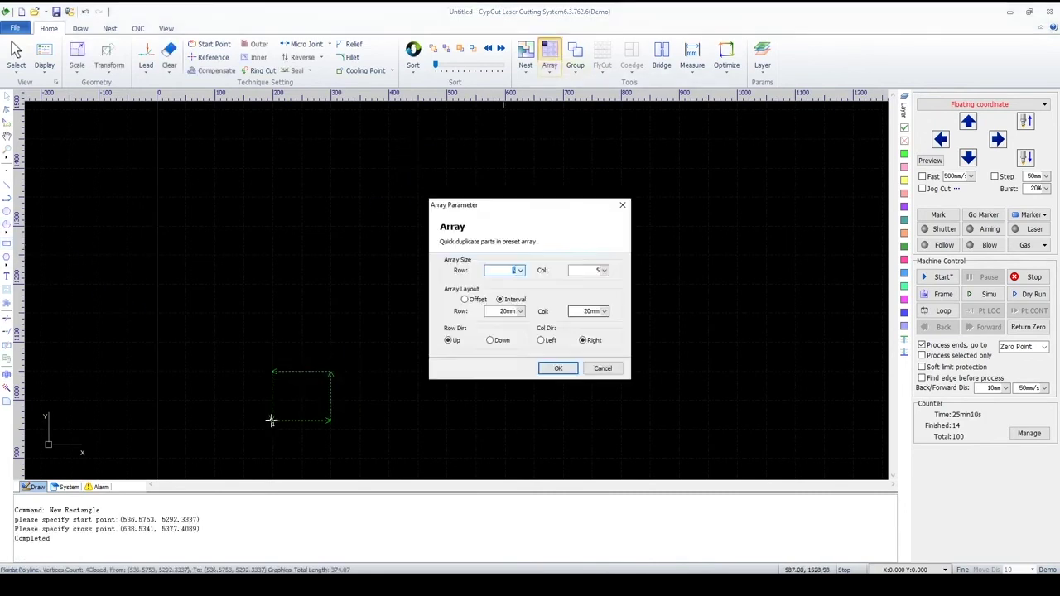
{"action": "left_click", "coordinate": [558, 367]}
Apply Linear Fly Cut to all arrayed rectangles, starting top-left, with 1 mm tolerance and 600 mm maximum joint distance.
{"action": "left_click_drag", "start_coordinate": [635, 108], "coordinate": [240, 479]}
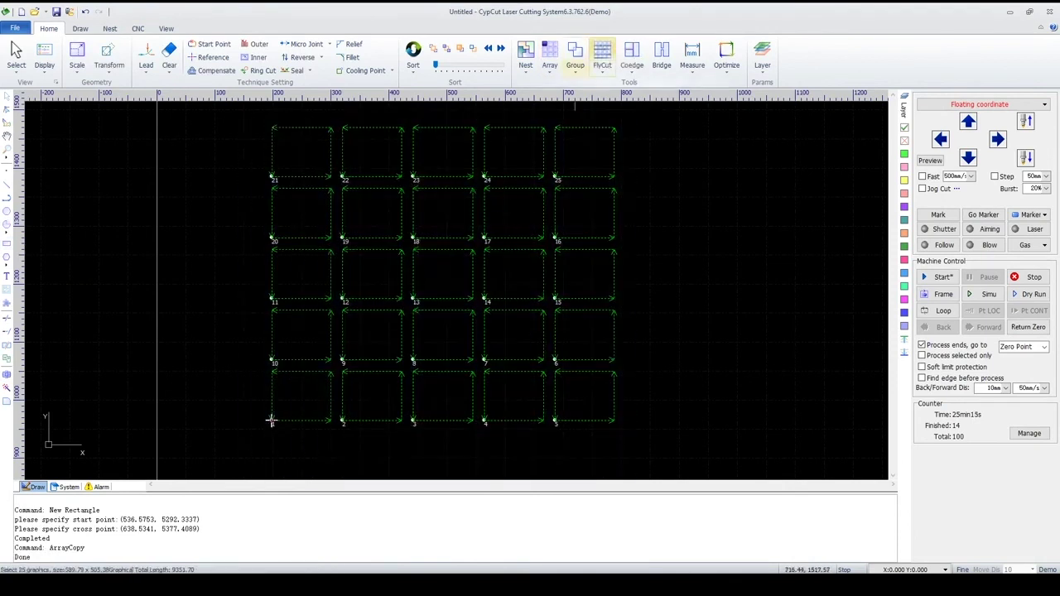
{"action": "left_click", "coordinate": [601, 54]}
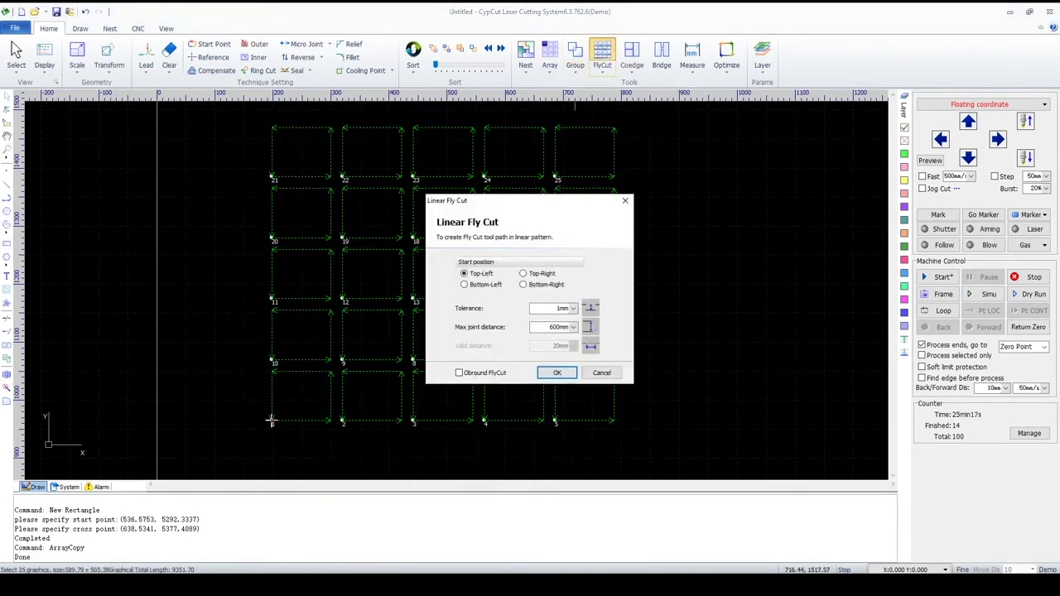
{"action": "left_click", "coordinate": [557, 372]}
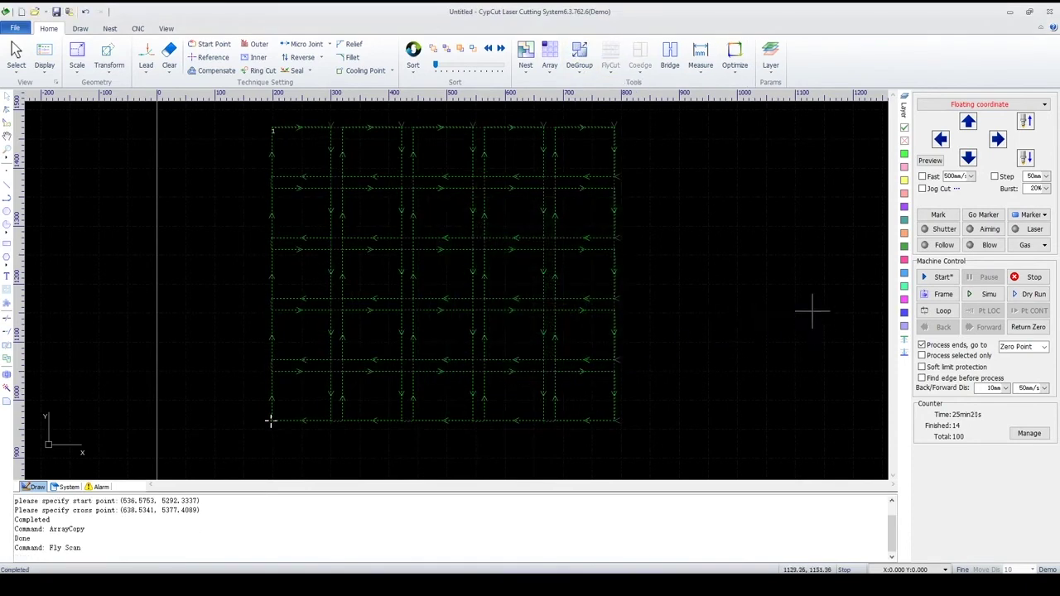
Briefly simulate cutting the linear fly cut path, and ungroup it back into separate rectangles.
{"action": "left_click", "coordinate": [988, 294]}
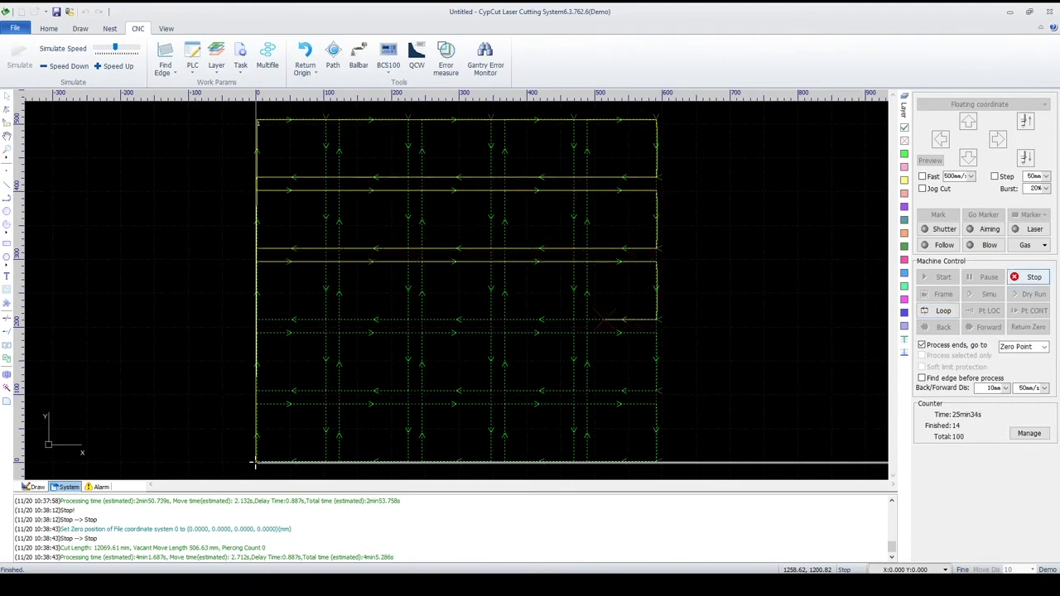
{"action": "left_click", "coordinate": [1028, 277]}
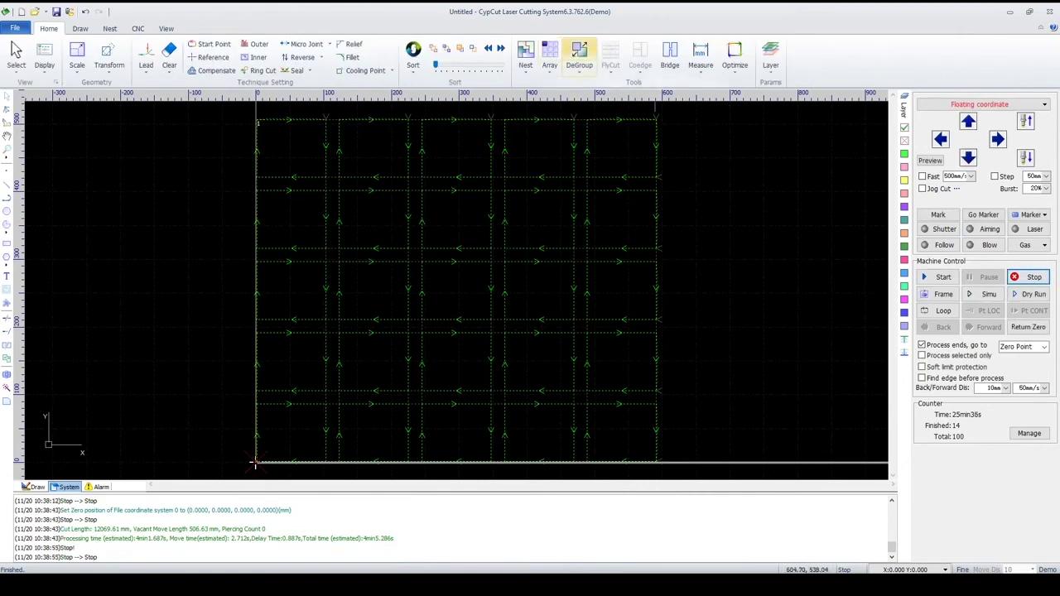
{"action": "left_click", "coordinate": [578, 58]}
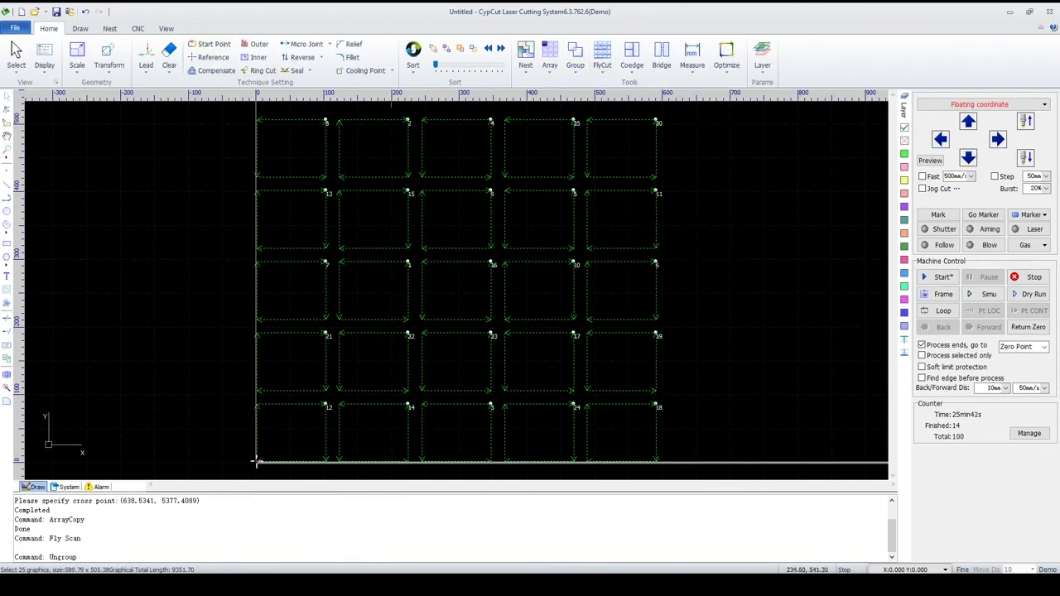
Start a new drawing without saving the fly cut rectangles, and draw a rectangle about 70 × 60 mm.
{"action": "left_click", "coordinate": [21, 11]}
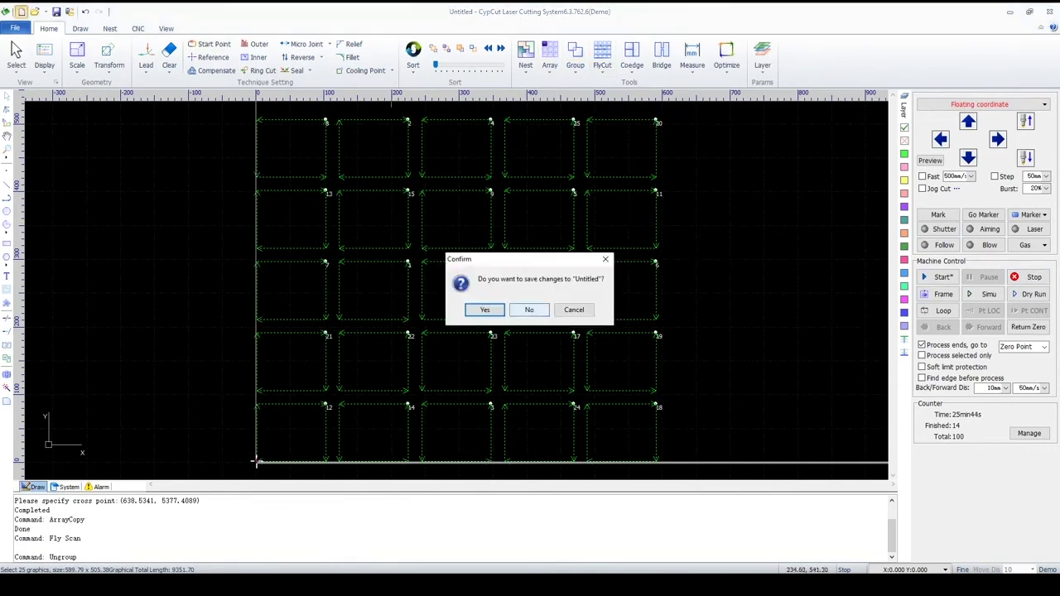
{"action": "left_click", "coordinate": [529, 310]}
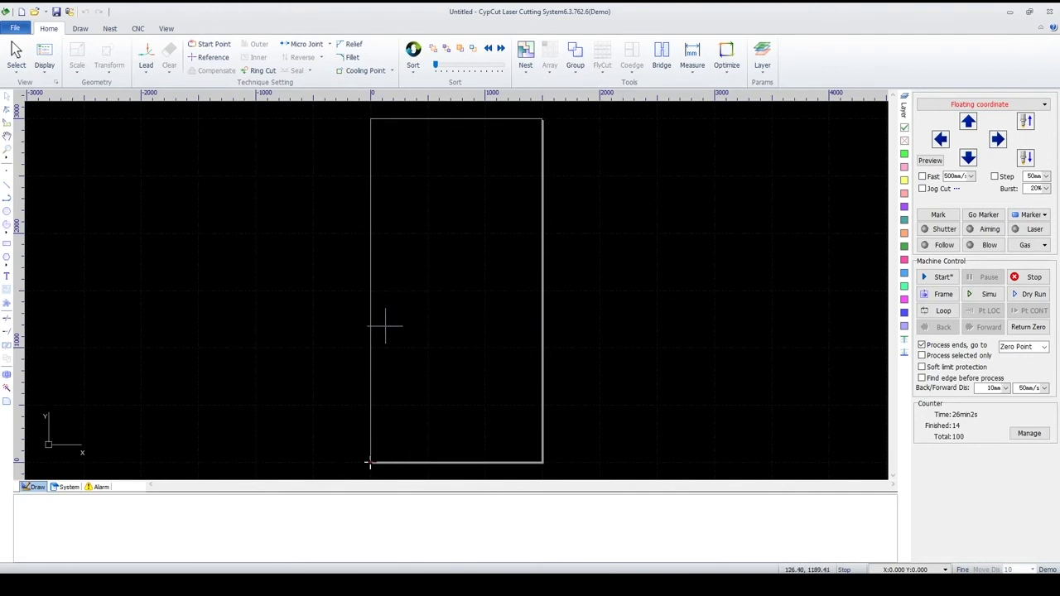
{"action": "scroll", "coordinate": [451, 302], "scroll_direction": "up", "scroll_amount": 3}
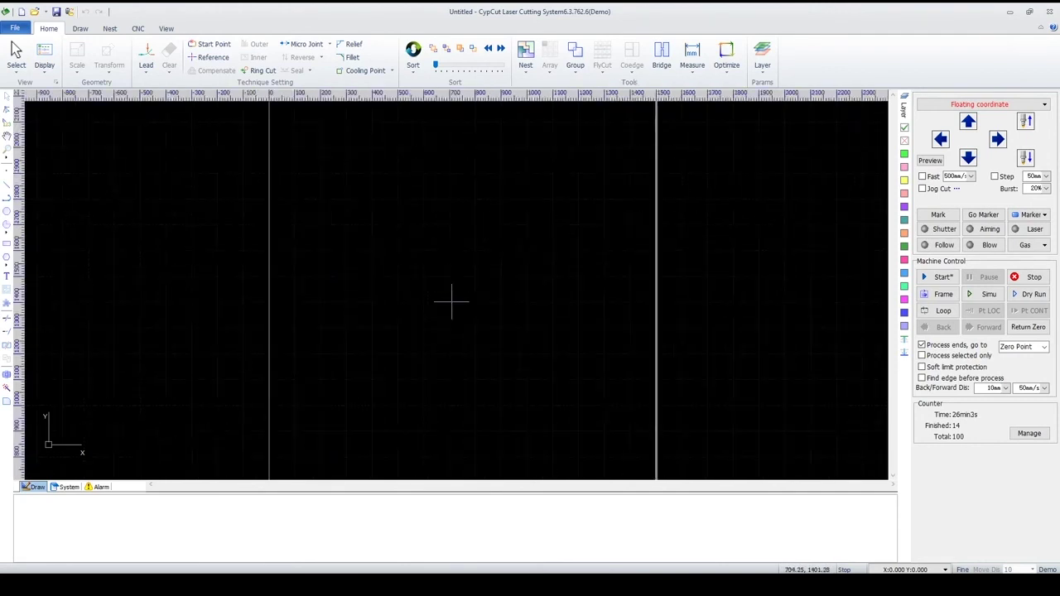
{"action": "scroll", "coordinate": [508, 333], "scroll_direction": "up", "scroll_amount": 3}
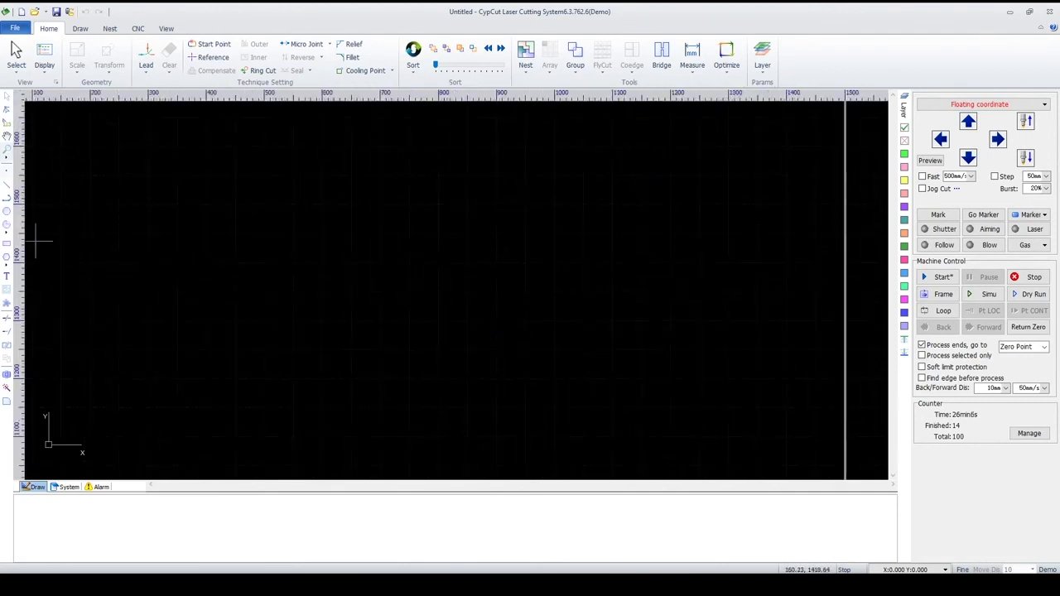
{"action": "left_click", "coordinate": [6, 242]}
{"action": "left_click", "coordinate": [252, 405]}
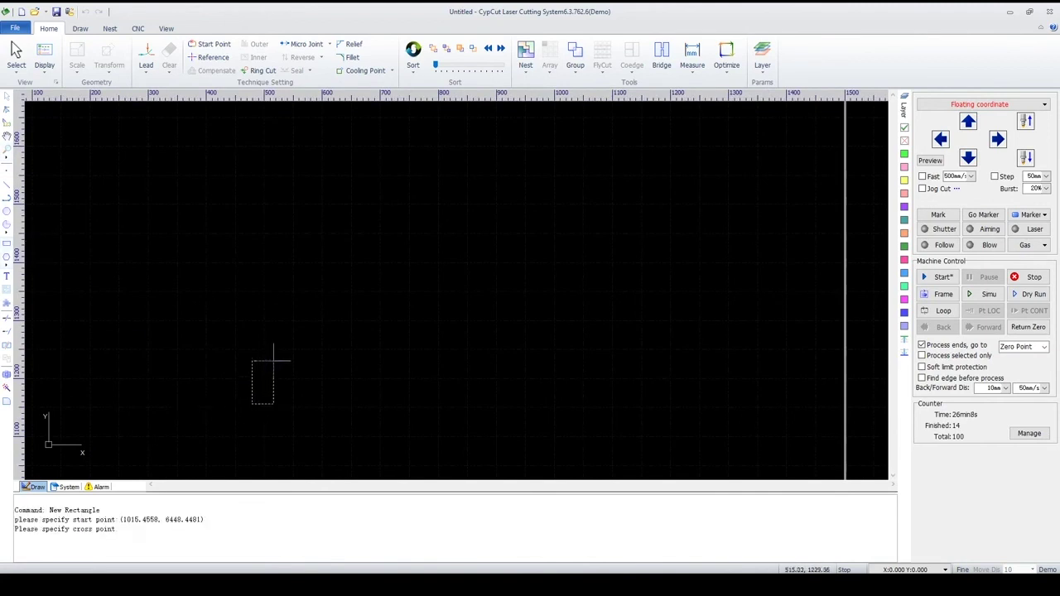
{"action": "left_click", "coordinate": [294, 369]}
Array the rectangle upward and to the right in 5 rows and 5 columns with 0 mm row and column intervals.
{"action": "left_click", "coordinate": [550, 51]}
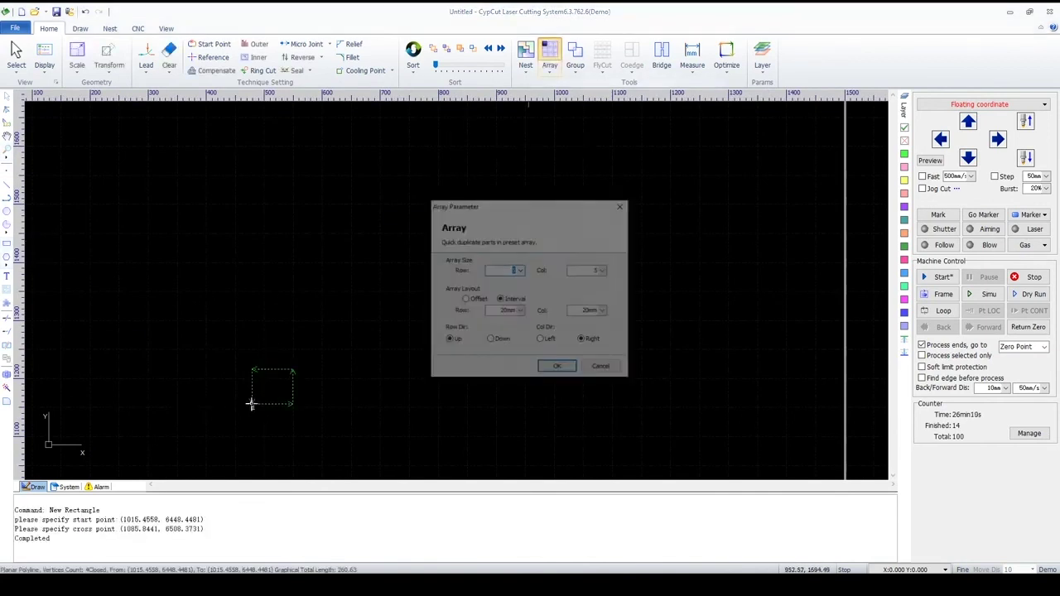
{"action": "left_click", "coordinate": [520, 311]}
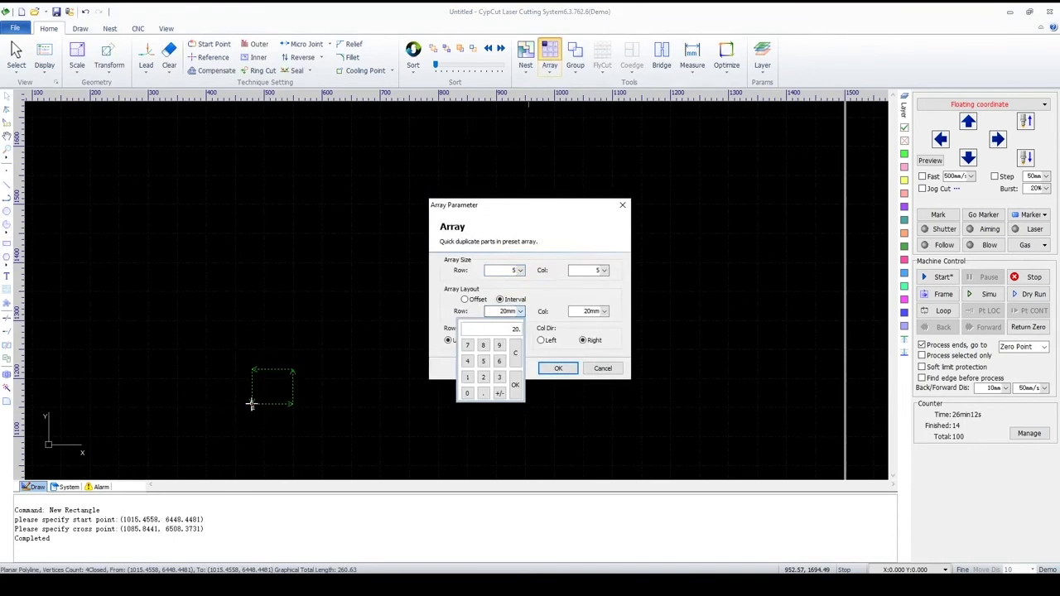
{"action": "left_click", "coordinate": [515, 385]}
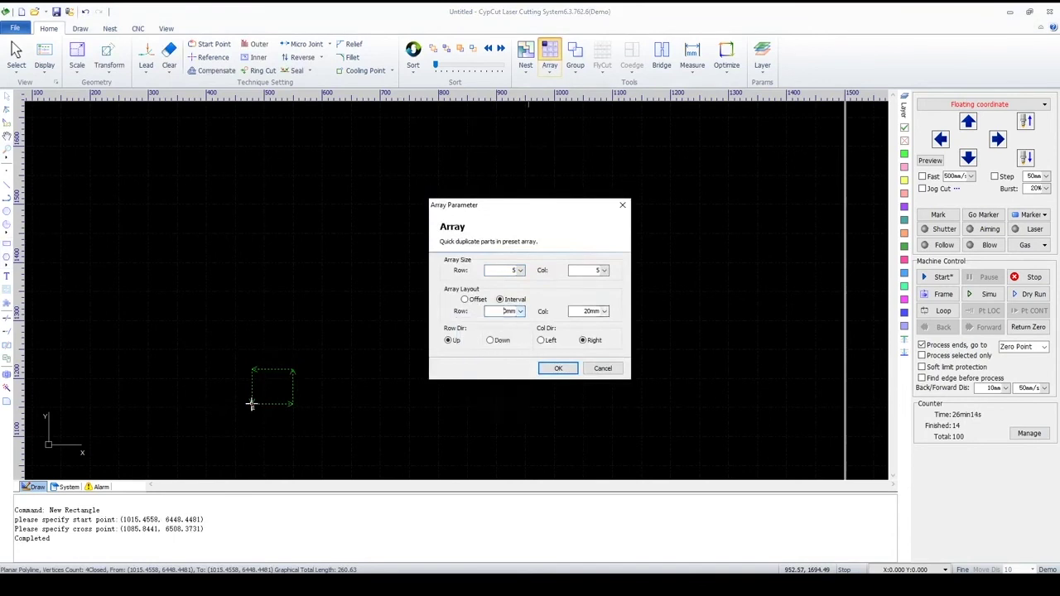
{"action": "left_click", "coordinate": [603, 311]}
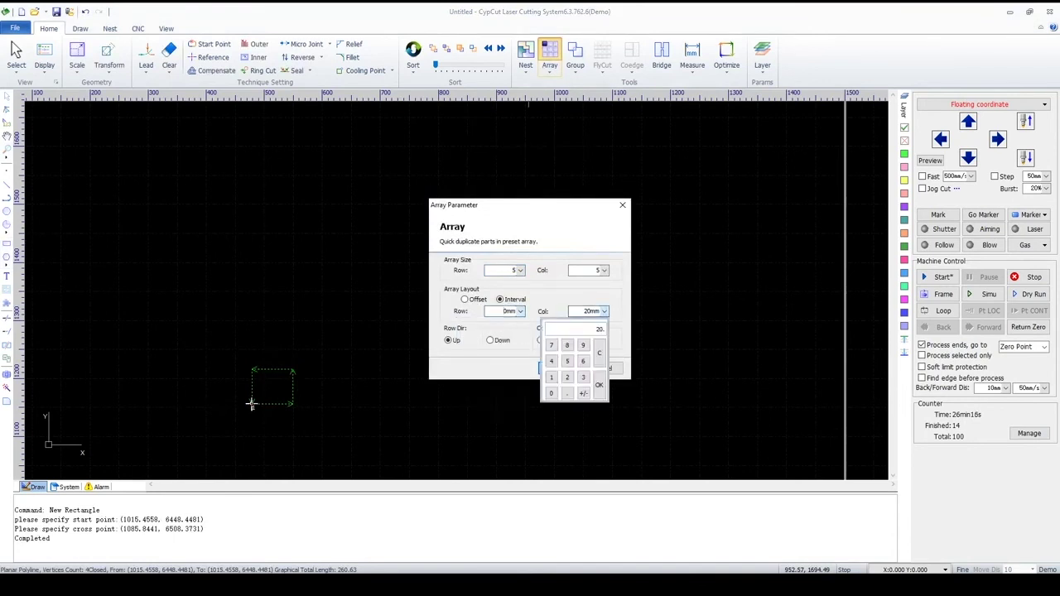
{"action": "left_click", "coordinate": [550, 393]}
{"action": "left_click", "coordinate": [599, 385]}
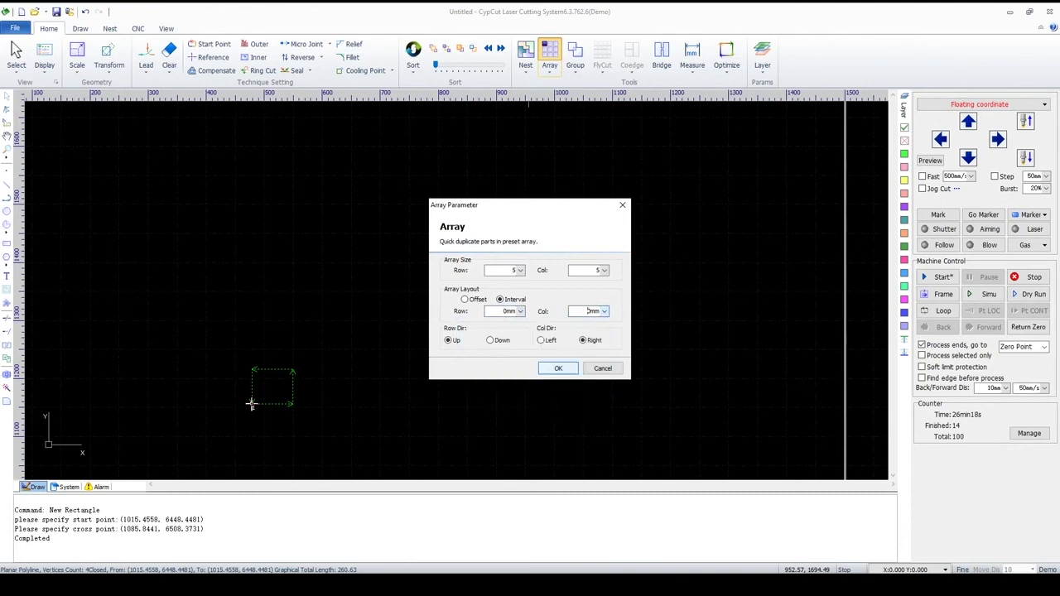
{"action": "left_click", "coordinate": [548, 367]}
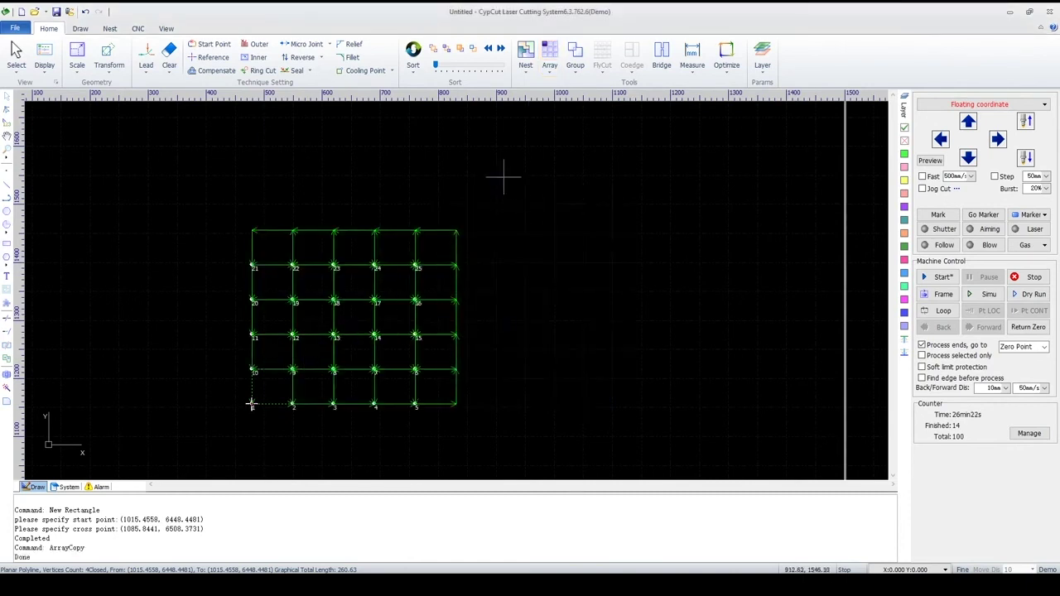
Apply Coedge to all the touching rectangles with S pattern, top-left start and 2 mm overcut, and briefly simulate the cutting.
{"action": "left_click_drag", "start_coordinate": [465, 225], "coordinate": [210, 447]}
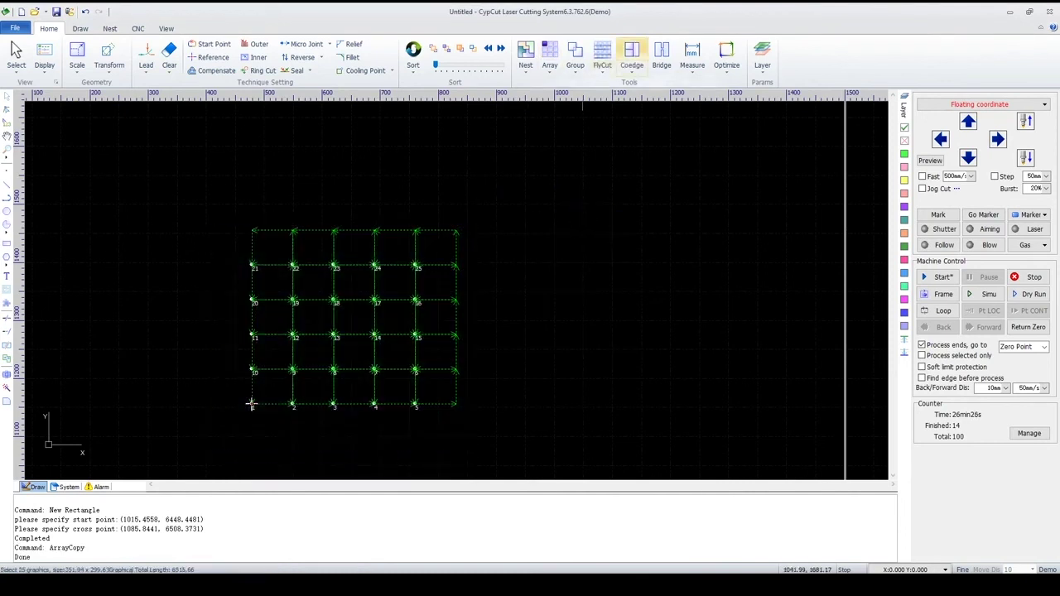
{"action": "left_click", "coordinate": [631, 57]}
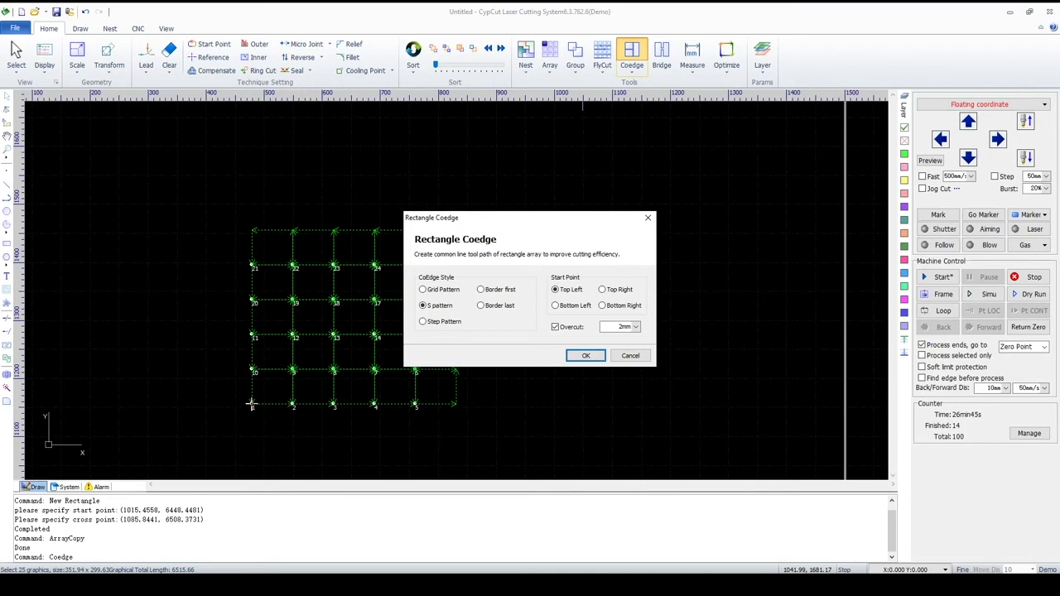
{"action": "left_click", "coordinate": [585, 356]}
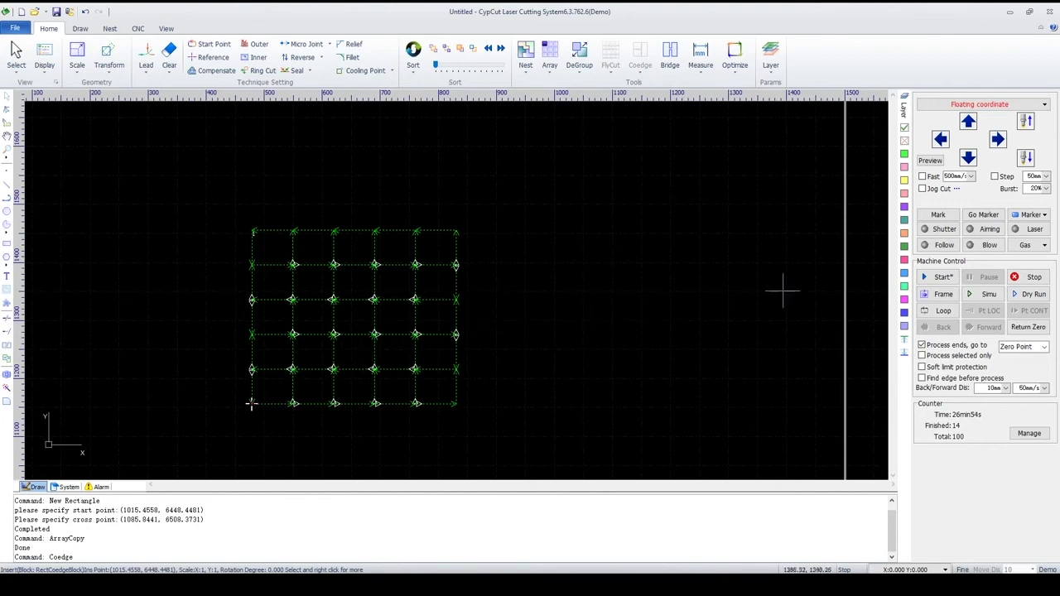
{"action": "left_click", "coordinate": [985, 294]}
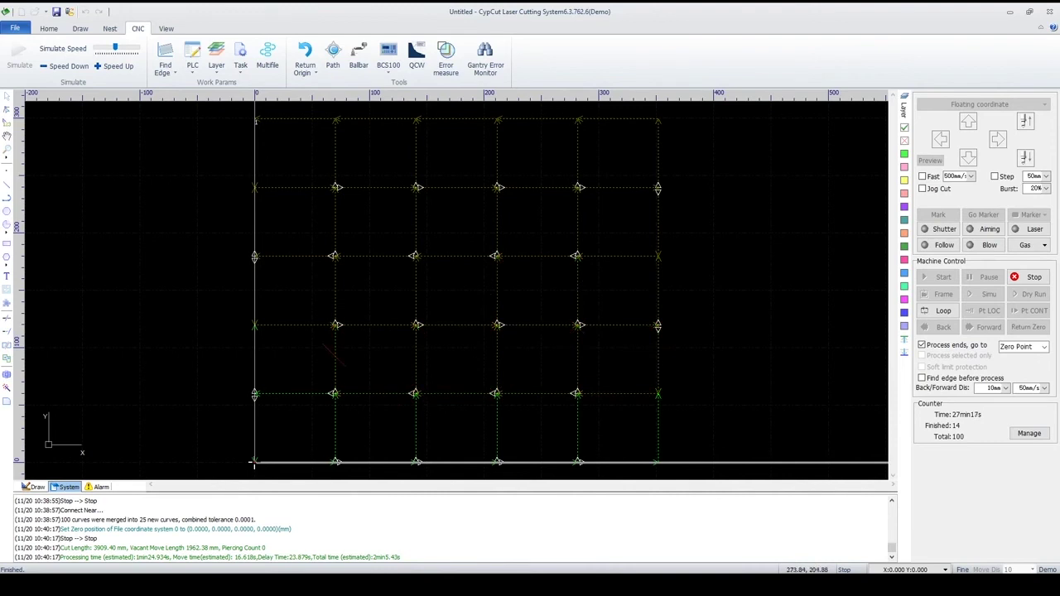
{"action": "left_click", "coordinate": [1031, 277]}
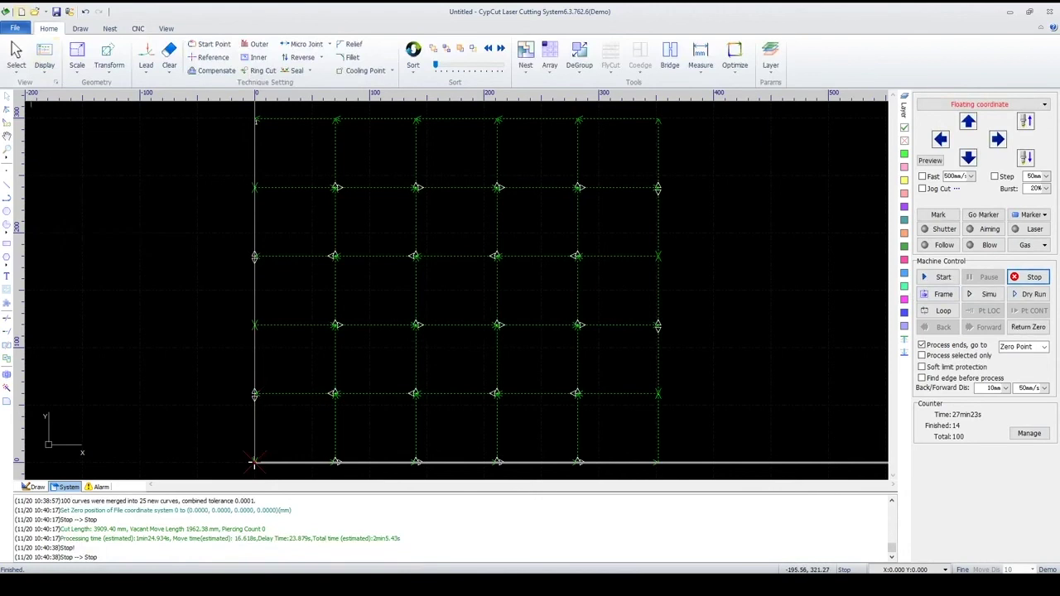
Start a new drawing without saving the common-edge grid, and draw a rectangle about 63 × 85 mm.
{"action": "left_click", "coordinate": [20, 12]}
{"action": "left_click", "coordinate": [529, 310]}
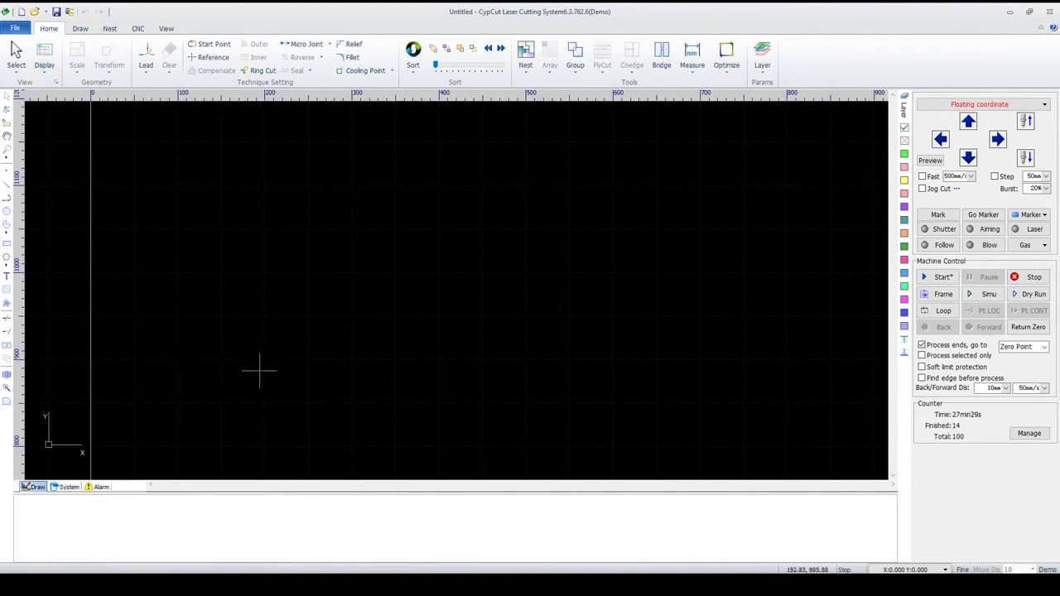
{"action": "left_click", "coordinate": [7, 243]}
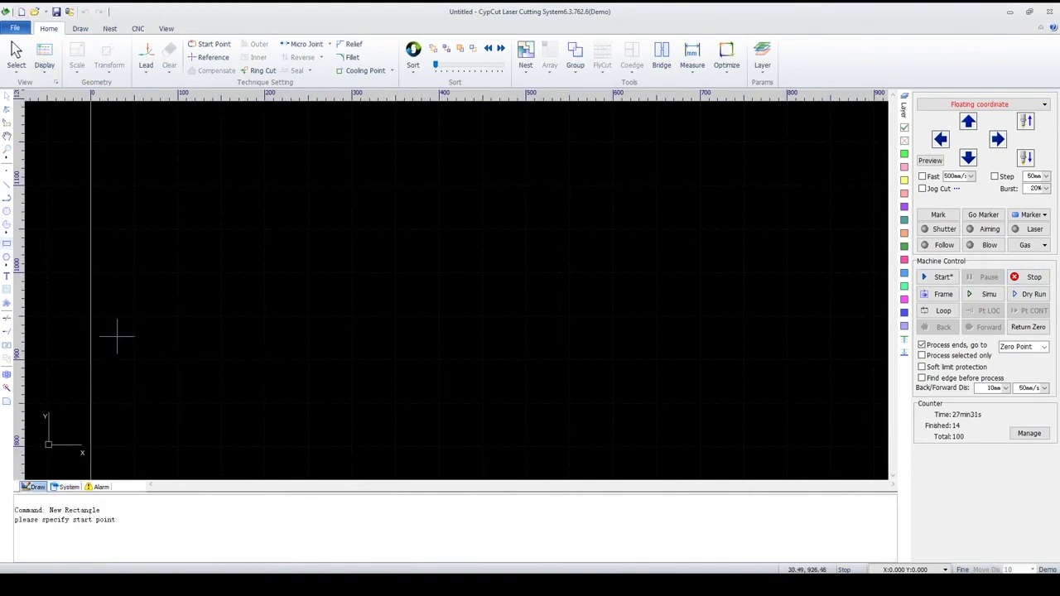
{"action": "left_click", "coordinate": [277, 403]}
{"action": "left_click", "coordinate": [333, 328]}
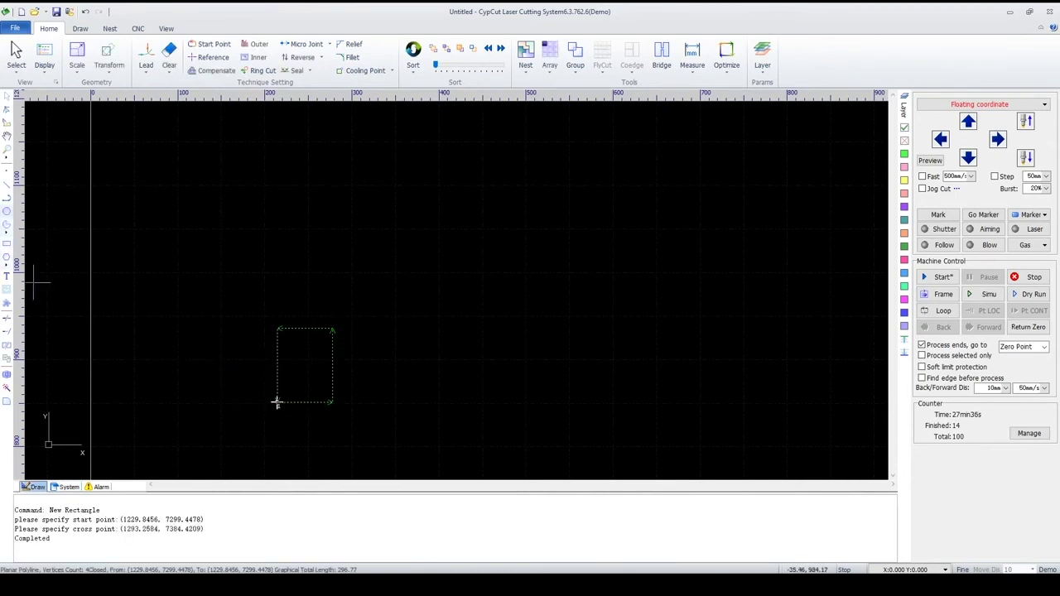
Draw a circle with a radius of about 20.4 mm at the centre of the rectangle.
{"action": "left_click", "coordinate": [7, 210]}
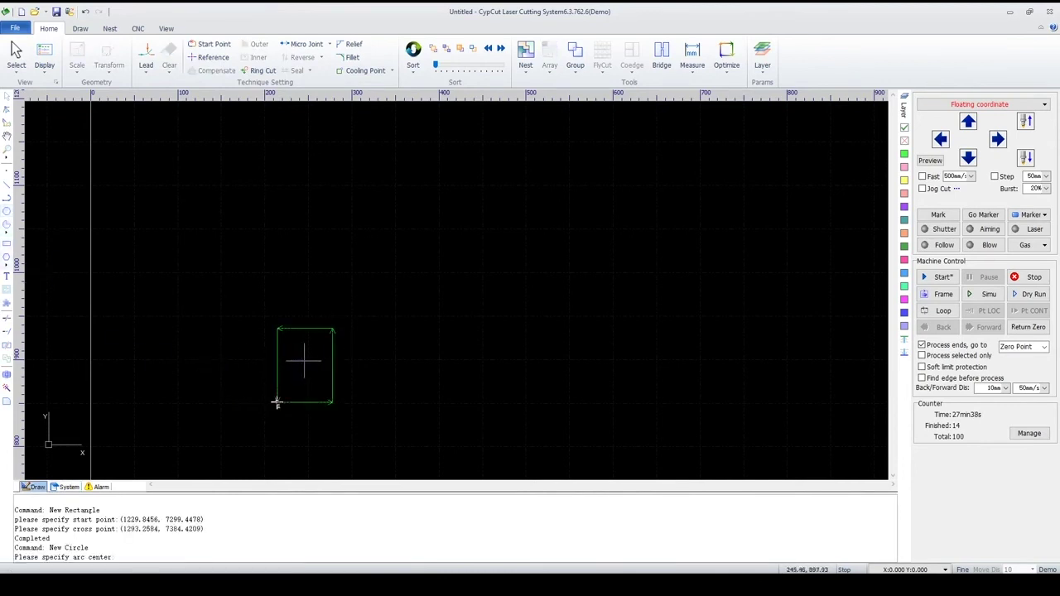
{"action": "left_click", "coordinate": [305, 361]}
{"action": "left_click", "coordinate": [317, 347]}
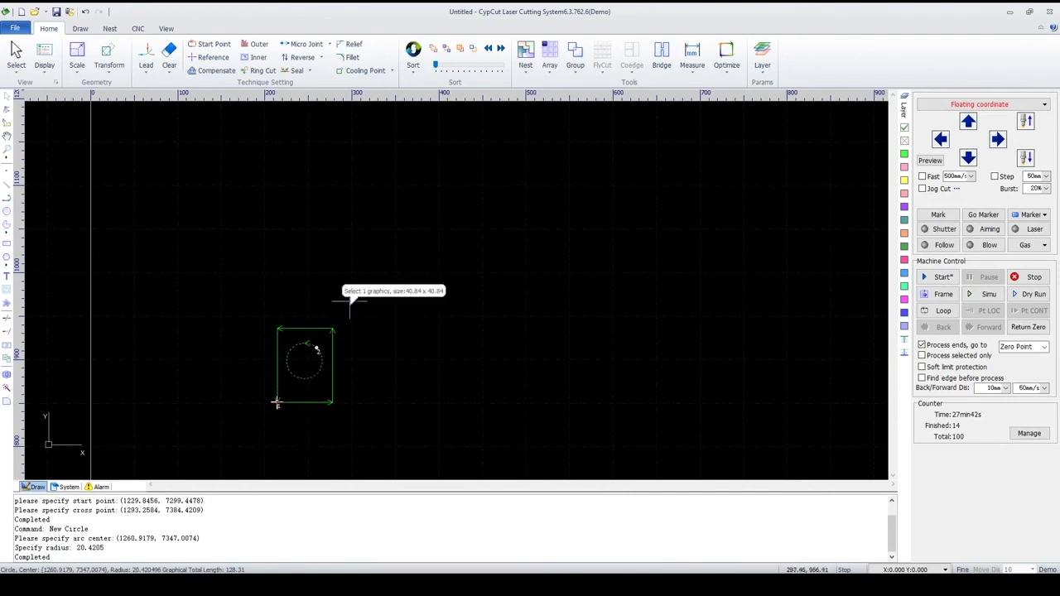
Group the rectangle with its inner circle and array the group in 5 rows and 5 columns with 0 mm intervals.
{"action": "left_click_drag", "start_coordinate": [346, 315], "coordinate": [300, 360]}
{"action": "left_click", "coordinate": [574, 58]}
{"action": "left_click", "coordinate": [549, 58]}
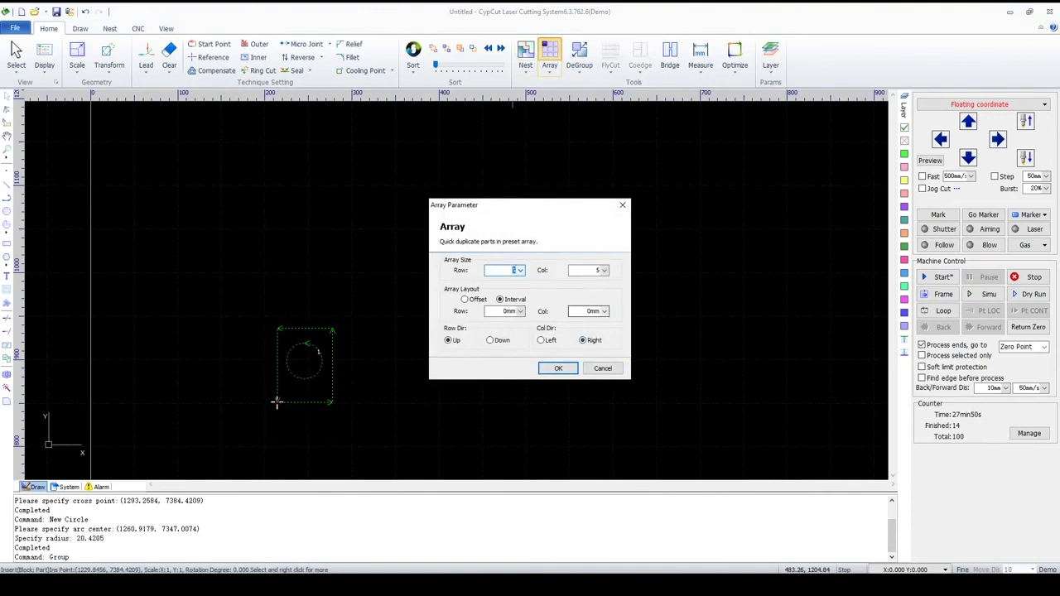
{"action": "left_click", "coordinate": [563, 367]}
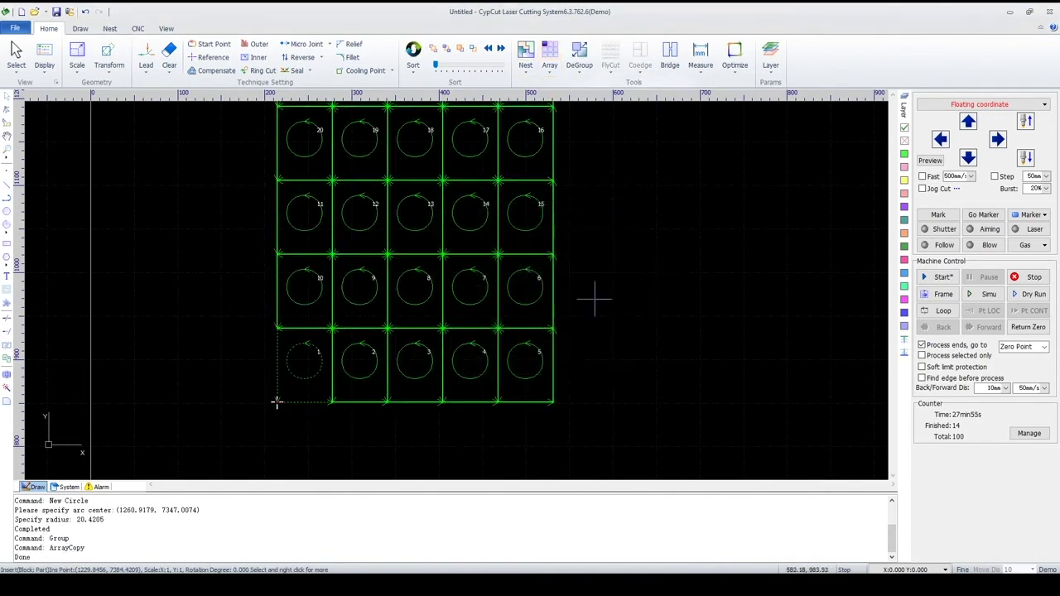
Apply Coedge to all the grouped parts with S pattern, top-left start and 2 mm overcut.
{"action": "scroll", "coordinate": [557, 375], "scroll_direction": "down", "scroll_amount": 2}
{"action": "left_click_drag", "start_coordinate": [579, 128], "coordinate": [372, 440]}
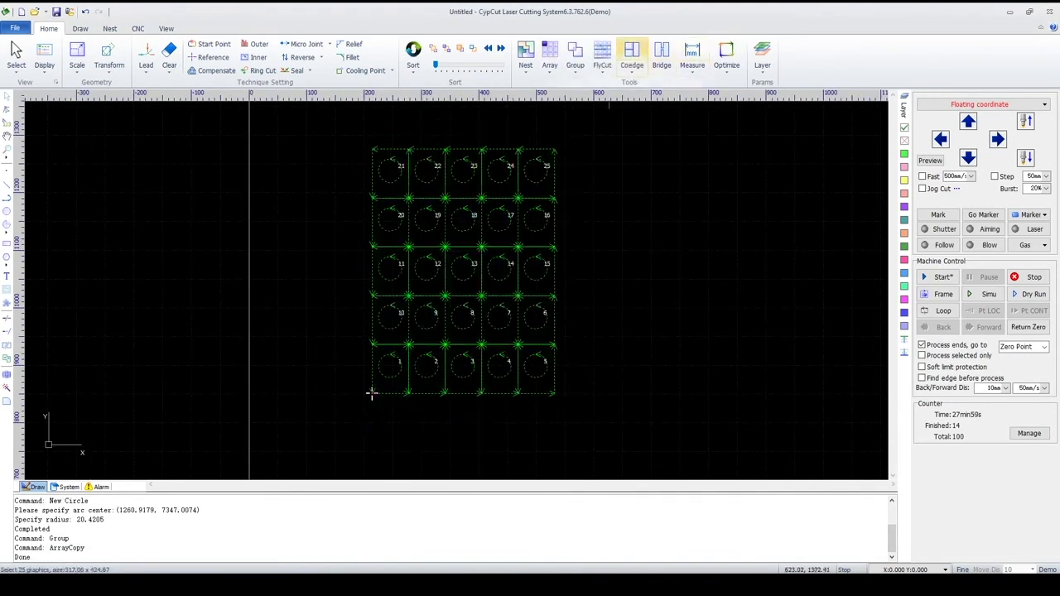
{"action": "left_click", "coordinate": [632, 58]}
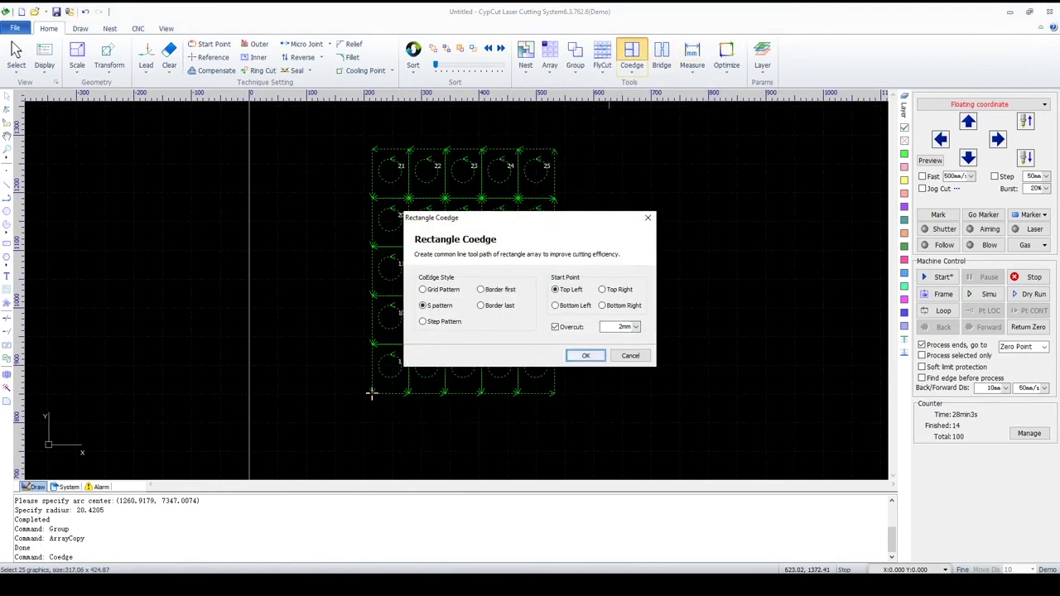
{"action": "key", "text": "Return"}
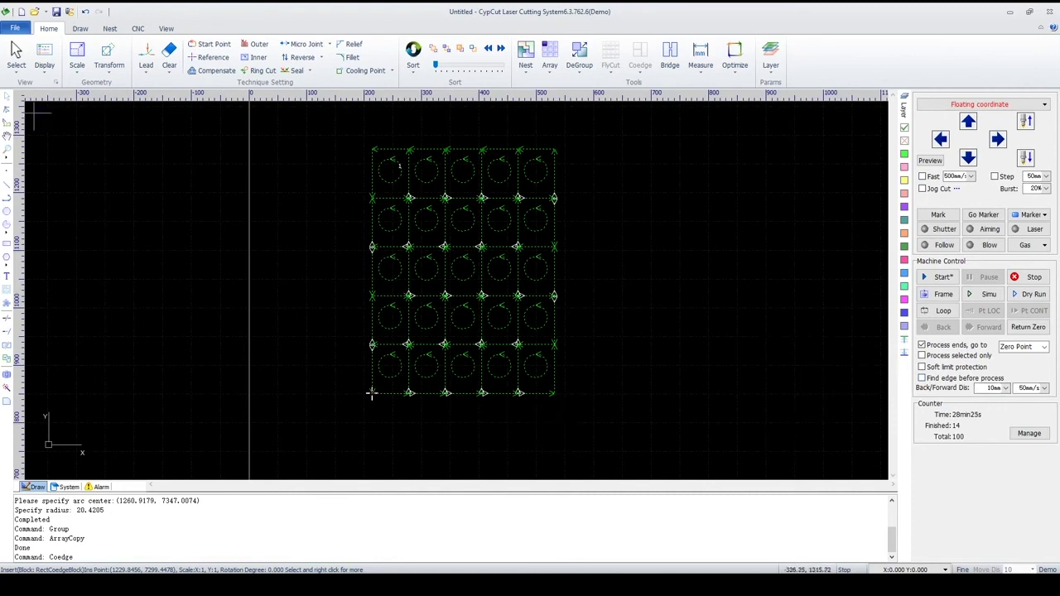
Start a new drawing without saving the common-edge parts, and insert the text "0" in Tahoma, 10 mm high.
{"action": "left_click", "coordinate": [21, 12]}
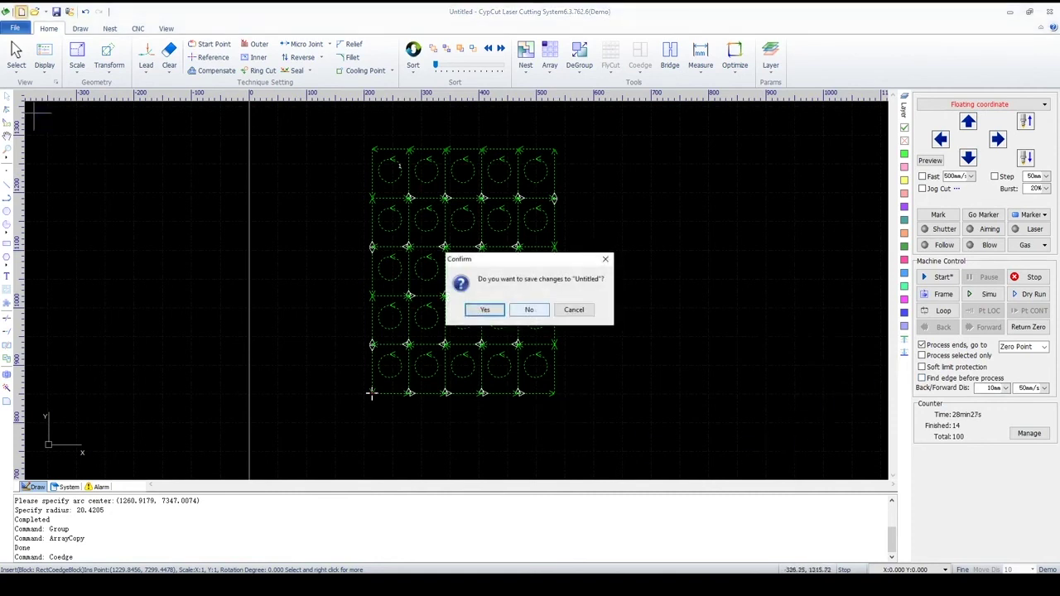
{"action": "left_click", "coordinate": [528, 309]}
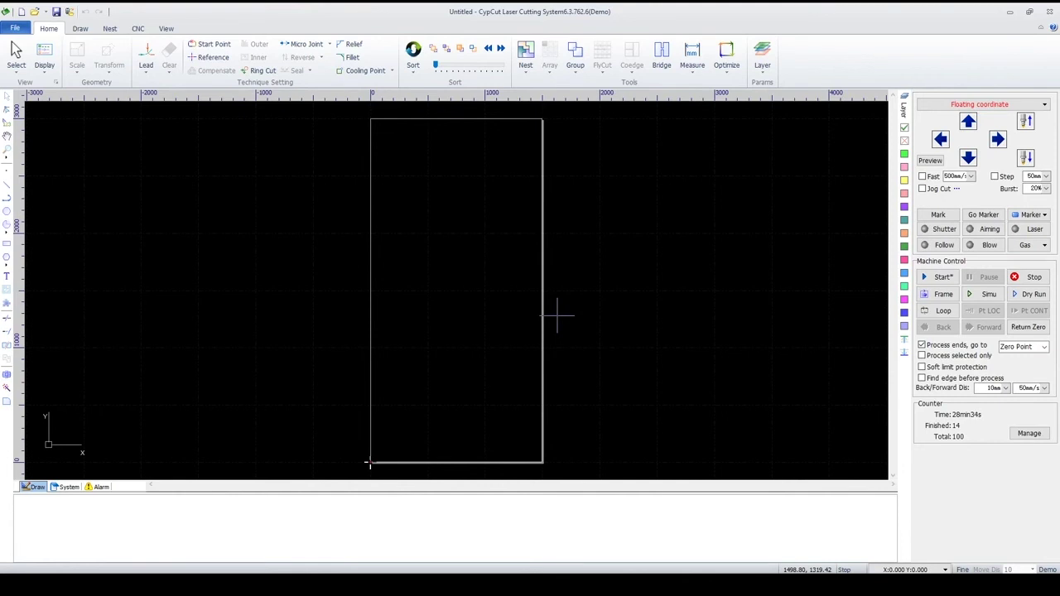
{"action": "scroll", "coordinate": [460, 252], "scroll_direction": "up", "scroll_amount": 3}
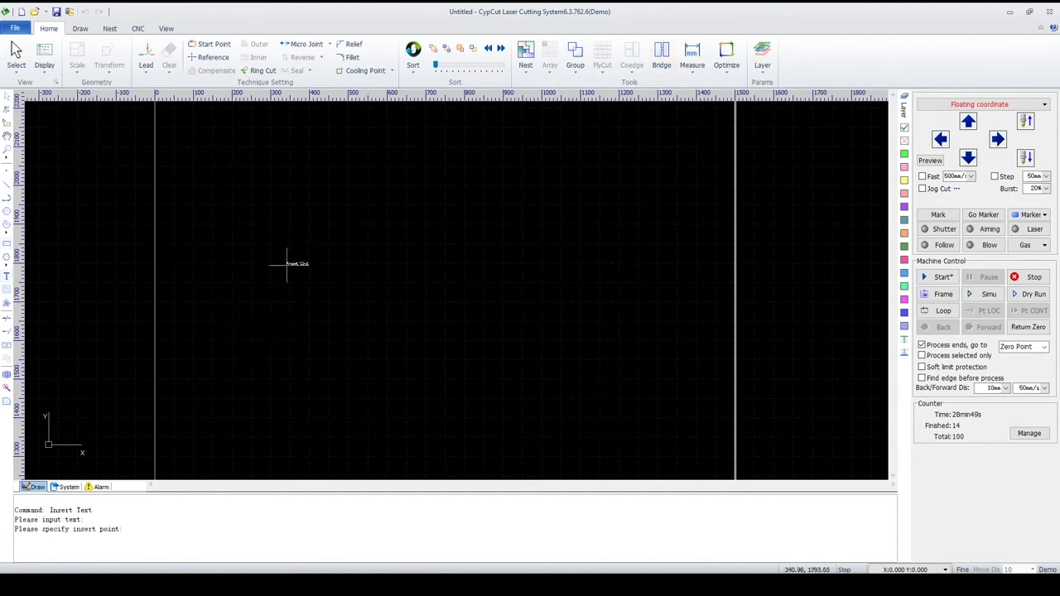
{"action": "scroll", "coordinate": [280, 290], "scroll_direction": "up", "scroll_amount": 3}
{"action": "left_click", "coordinate": [252, 312]}
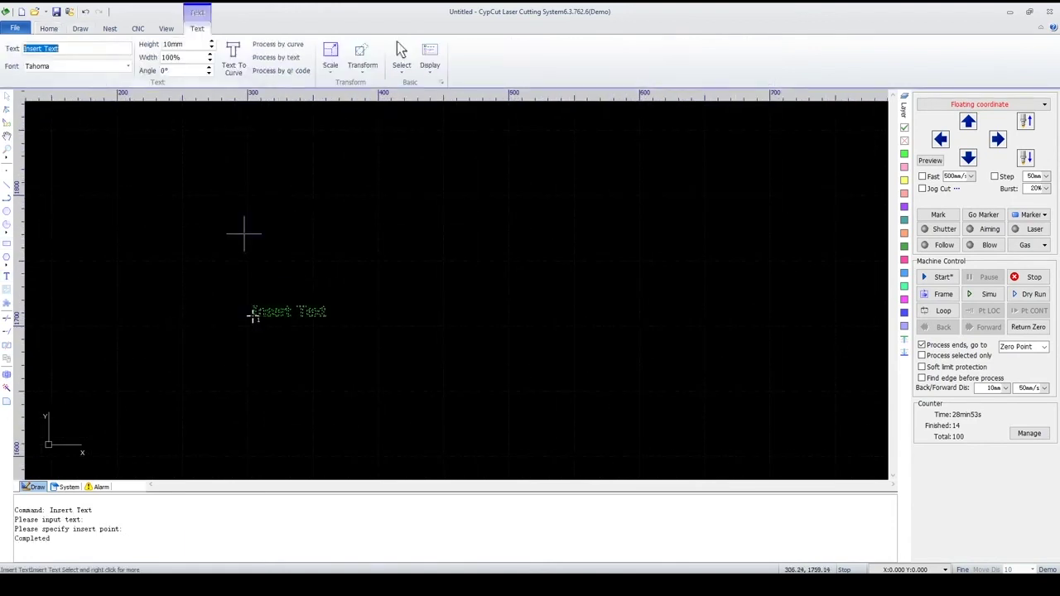
{"action": "type", "text": "0"}
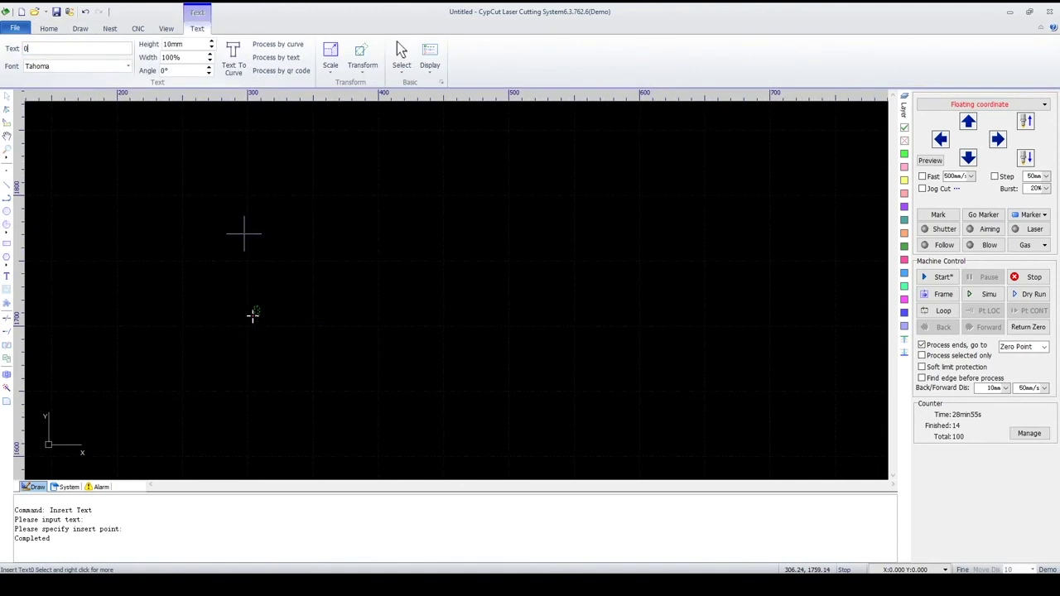
{"action": "left_click", "coordinate": [253, 316]}
{"action": "scroll", "coordinate": [253, 323], "scroll_direction": "up", "scroll_amount": 12}
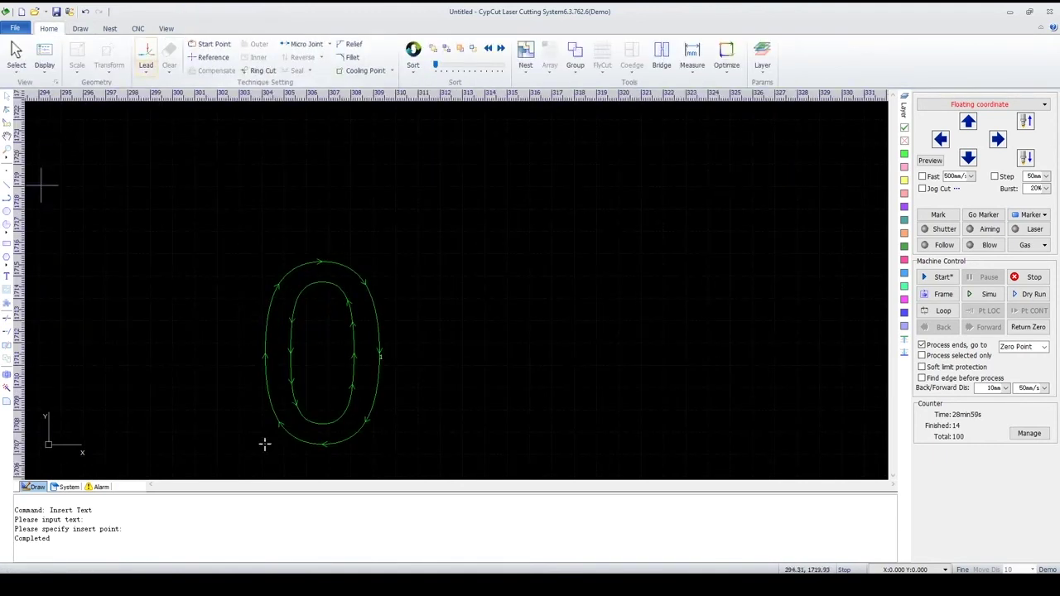
Insert the text "D" in Tahoma, 10 mm high, above and to the right of the "0".
{"action": "left_click", "coordinate": [7, 275]}
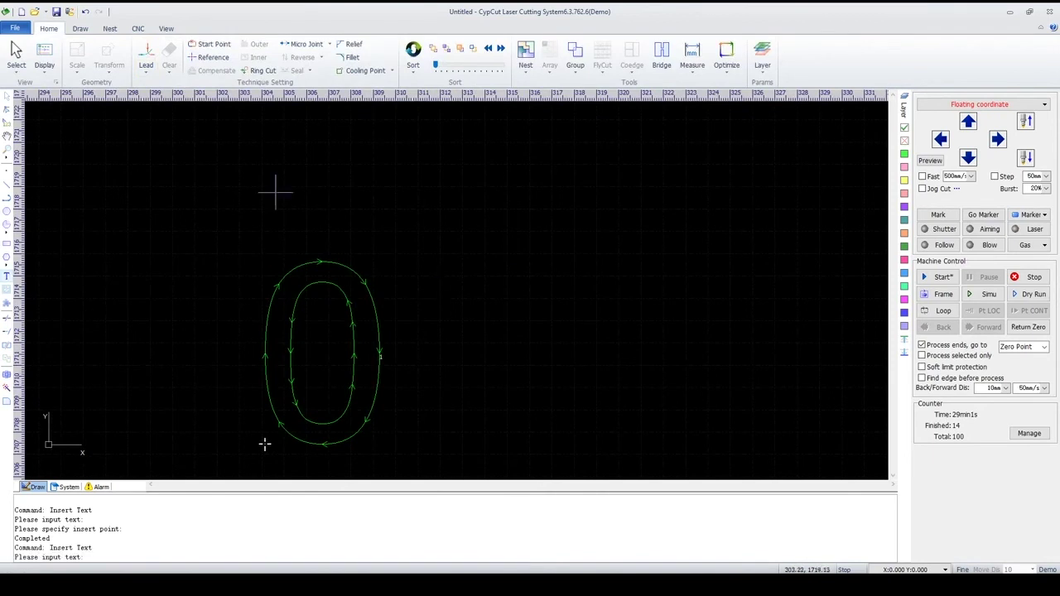
{"action": "left_click", "coordinate": [7, 275]}
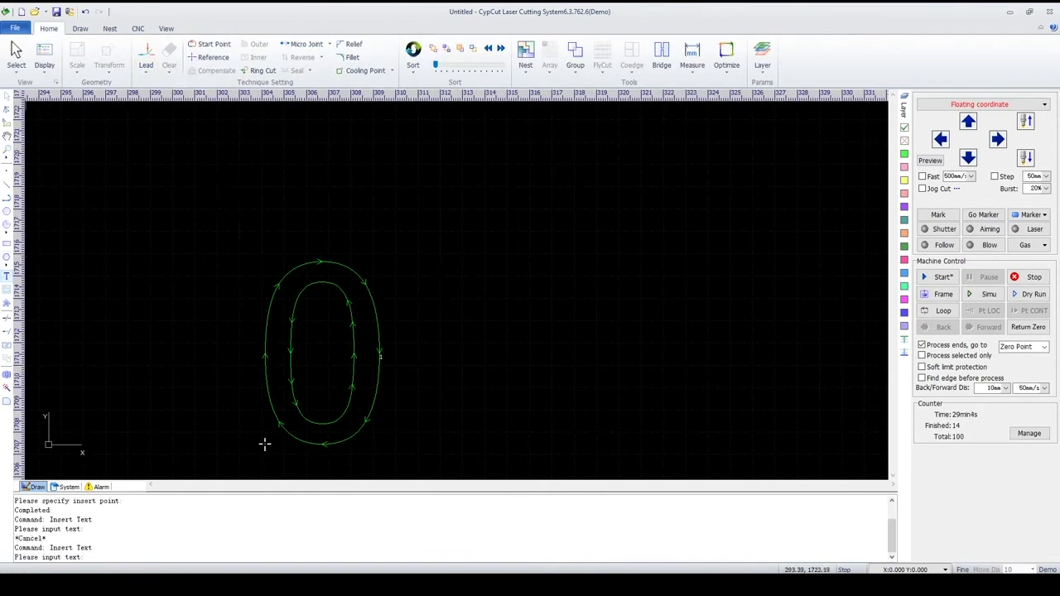
{"action": "key", "text": "Return"}
{"action": "scroll", "coordinate": [335, 335], "scroll_direction": "down", "scroll_amount": 5}
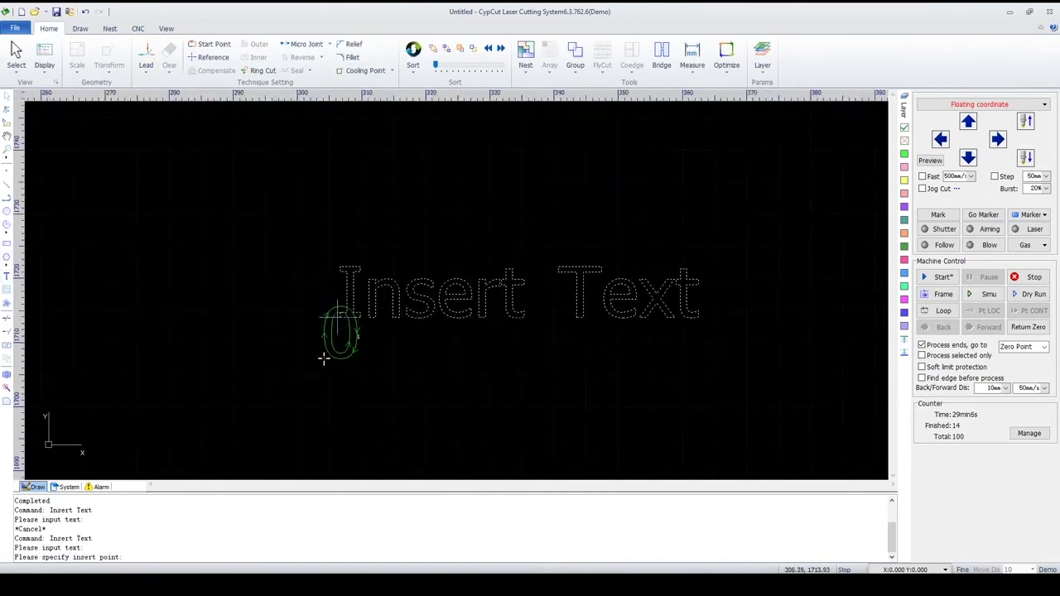
{"action": "left_click", "coordinate": [403, 285]}
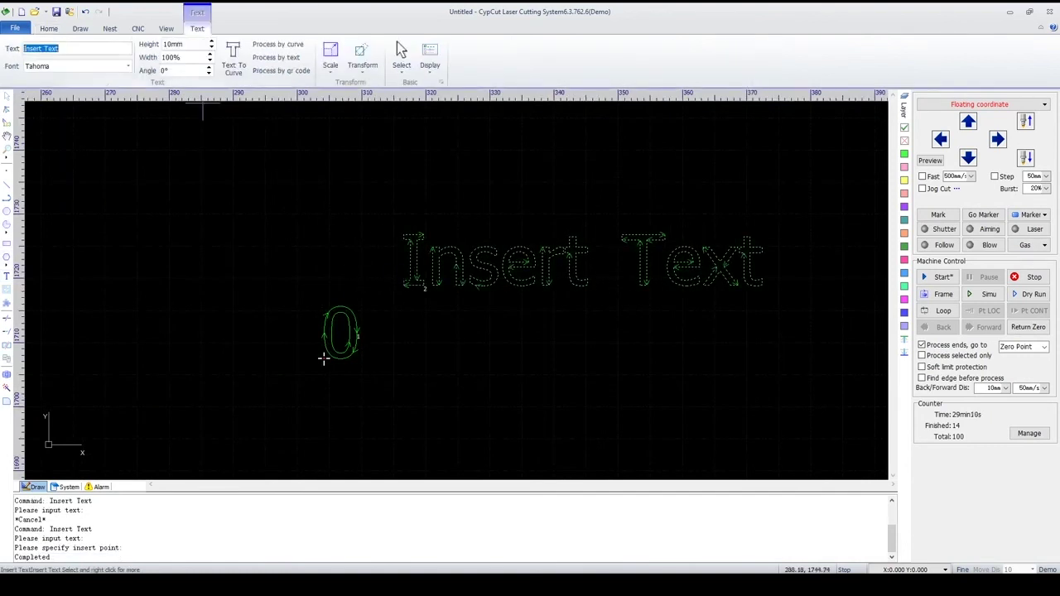
{"action": "type", "text": "D"}
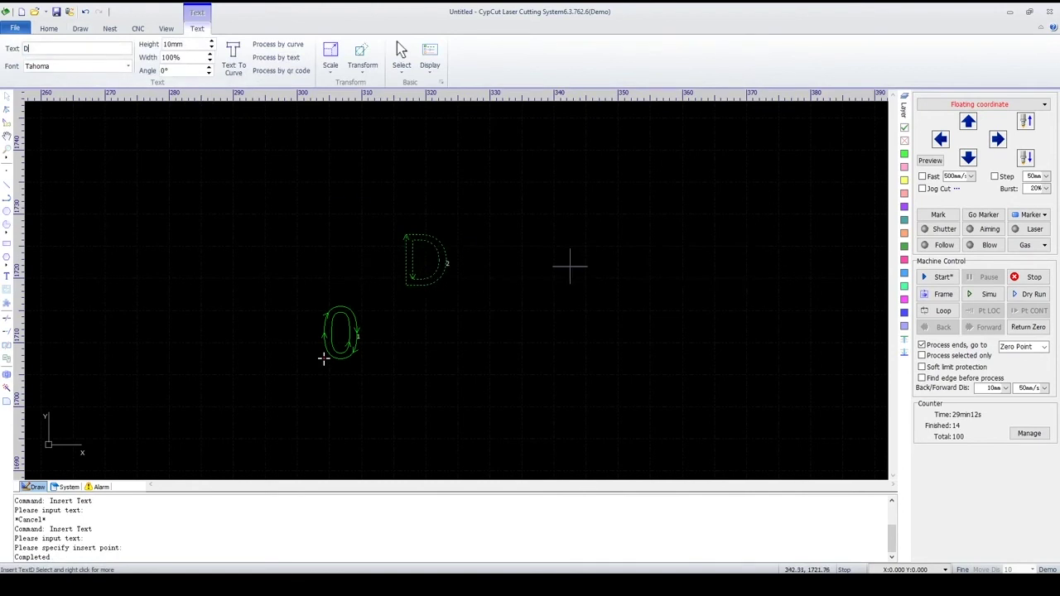
{"action": "key", "text": "Return"}
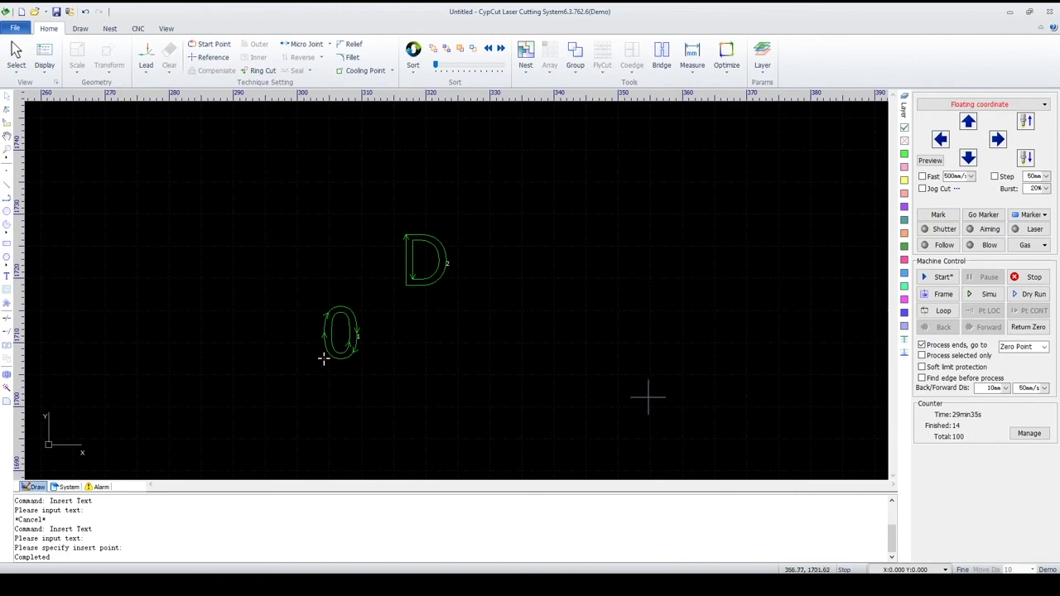
Convert the text "0" to curves.
{"action": "scroll", "coordinate": [317, 350], "scroll_direction": "up", "scroll_amount": 3}
{"action": "left_click_drag", "start_coordinate": [473, 161], "coordinate": [385, 321]}
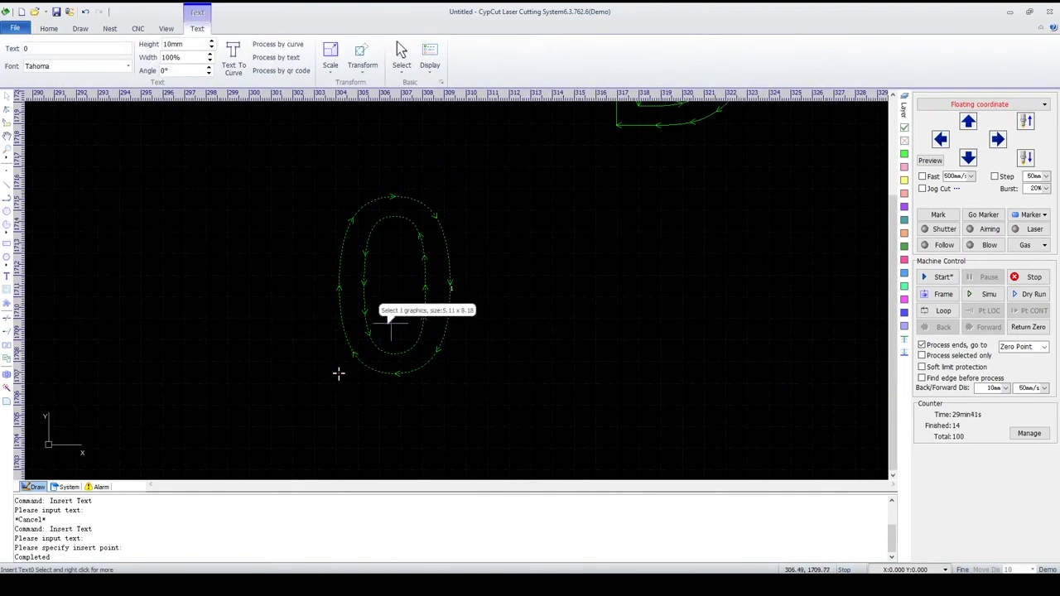
{"action": "left_click", "coordinate": [233, 58]}
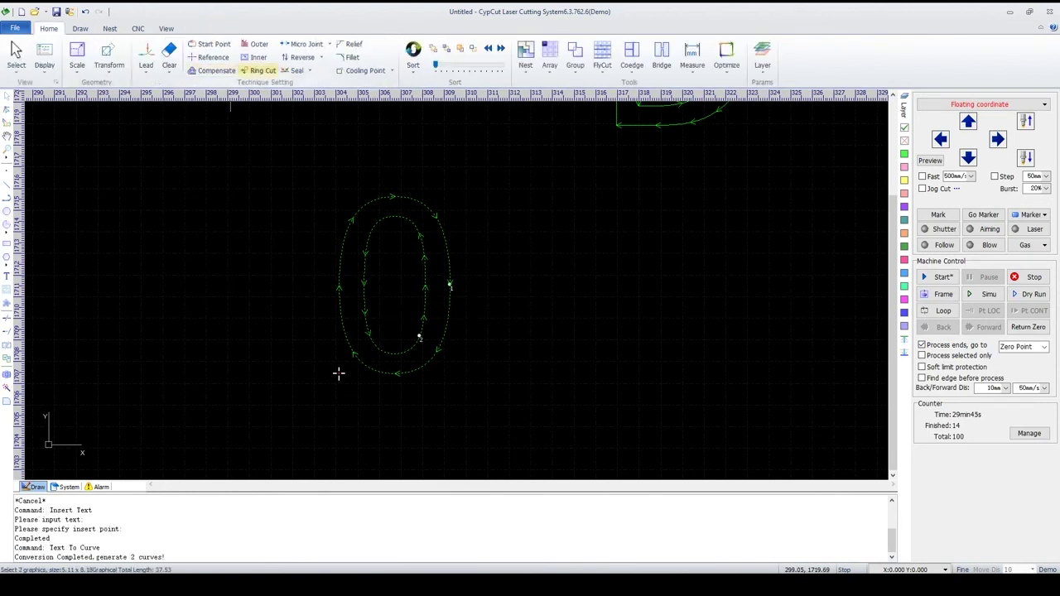
Bridge the outer and inner contours of the "0" near its top, with 600 mm effective distance and 0.2 mm bridge width.
{"action": "left_click", "coordinate": [661, 57]}
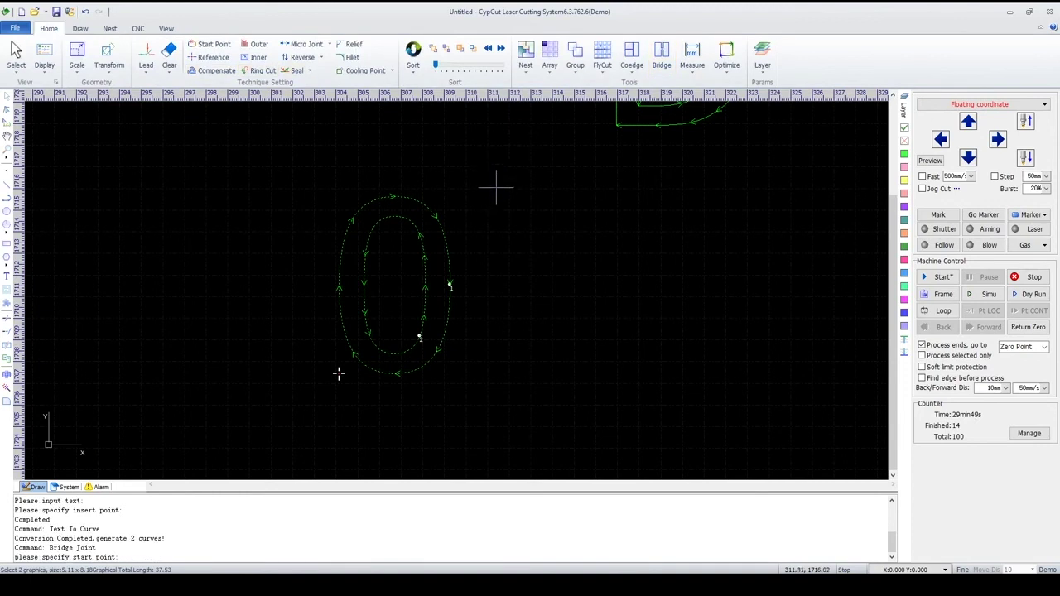
{"action": "left_click", "coordinate": [404, 186]}
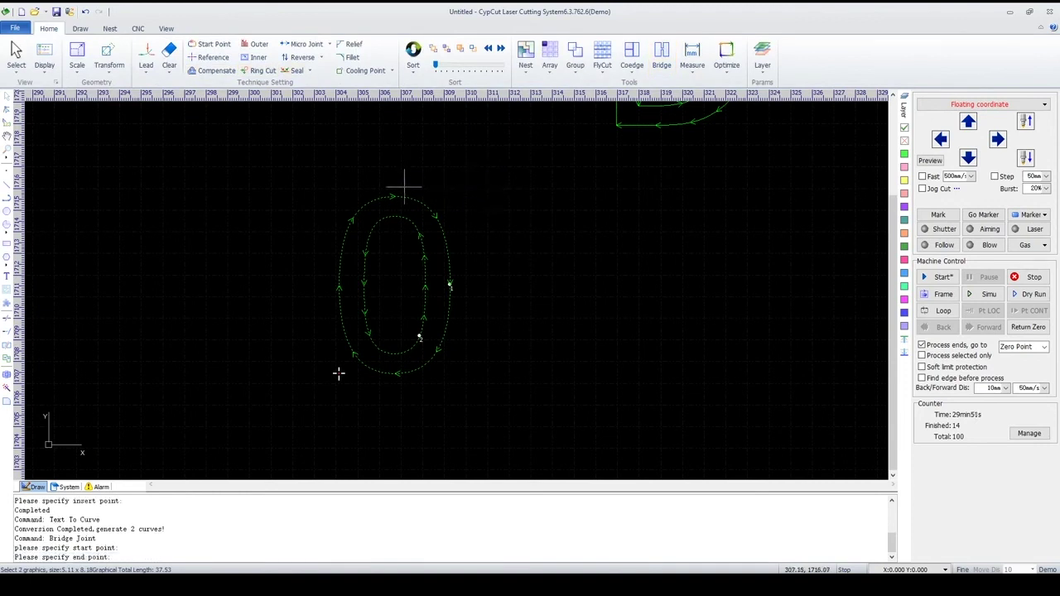
{"action": "left_click", "coordinate": [401, 233]}
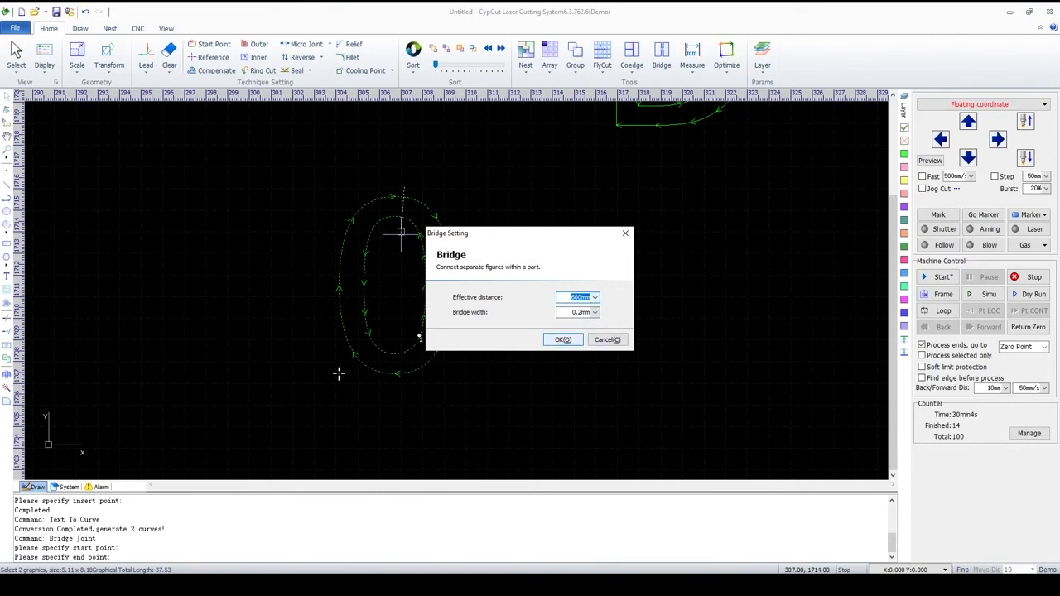
{"action": "left_click", "coordinate": [563, 339]}
{"action": "scroll", "coordinate": [376, 217], "scroll_direction": "up", "scroll_amount": 2}
{"action": "scroll", "coordinate": [381, 217], "scroll_direction": "up", "scroll_amount": 1}
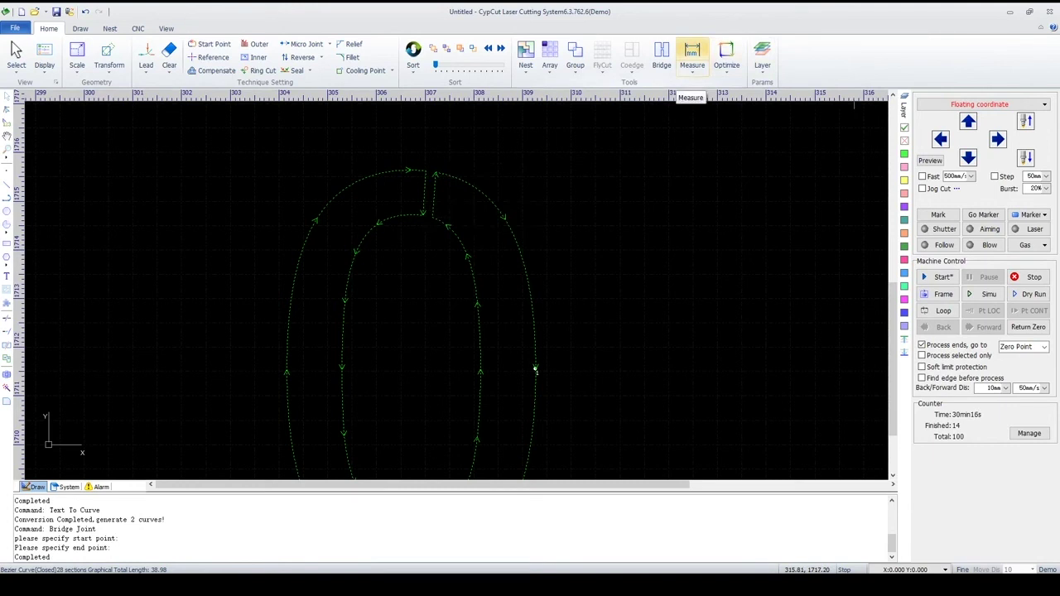
Measure the horizontal distance between the outer and inner contours on the right side of the "0".
{"action": "left_click", "coordinate": [692, 65]}
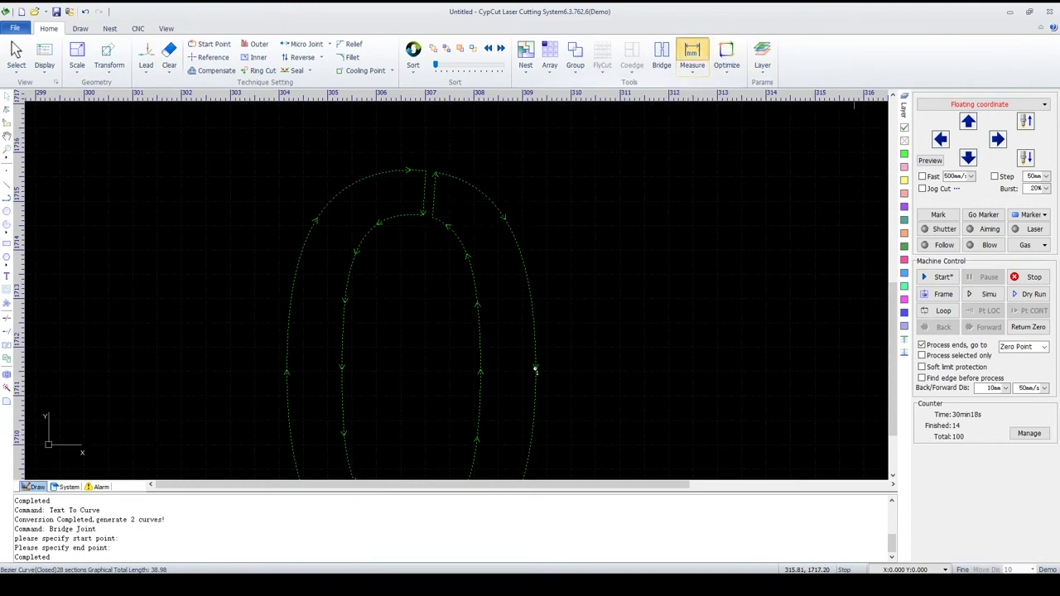
{"action": "scroll", "coordinate": [531, 312], "scroll_direction": "up", "scroll_amount": 2}
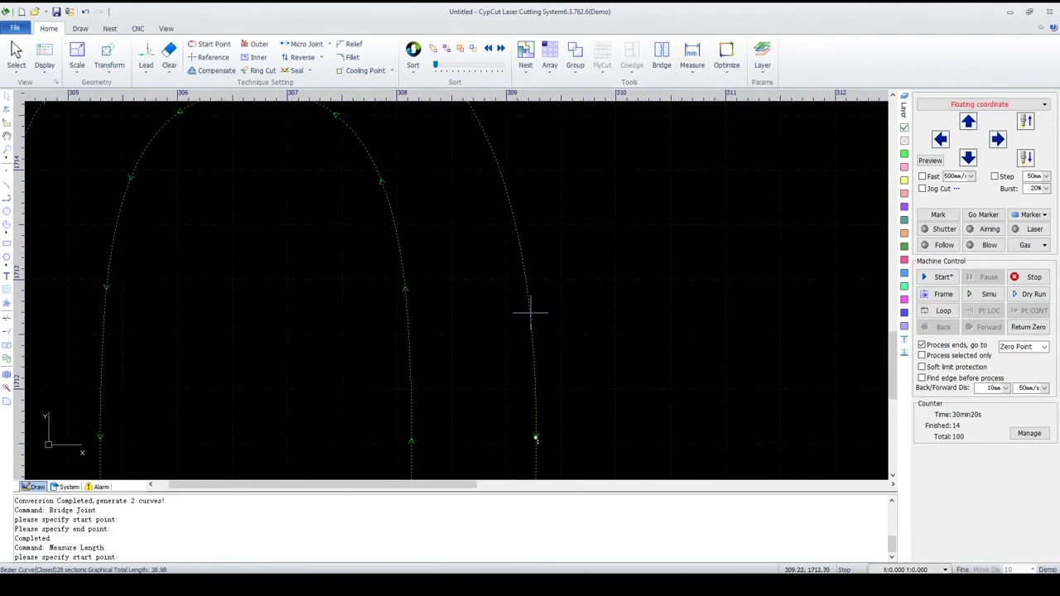
{"action": "left_click", "coordinate": [531, 312]}
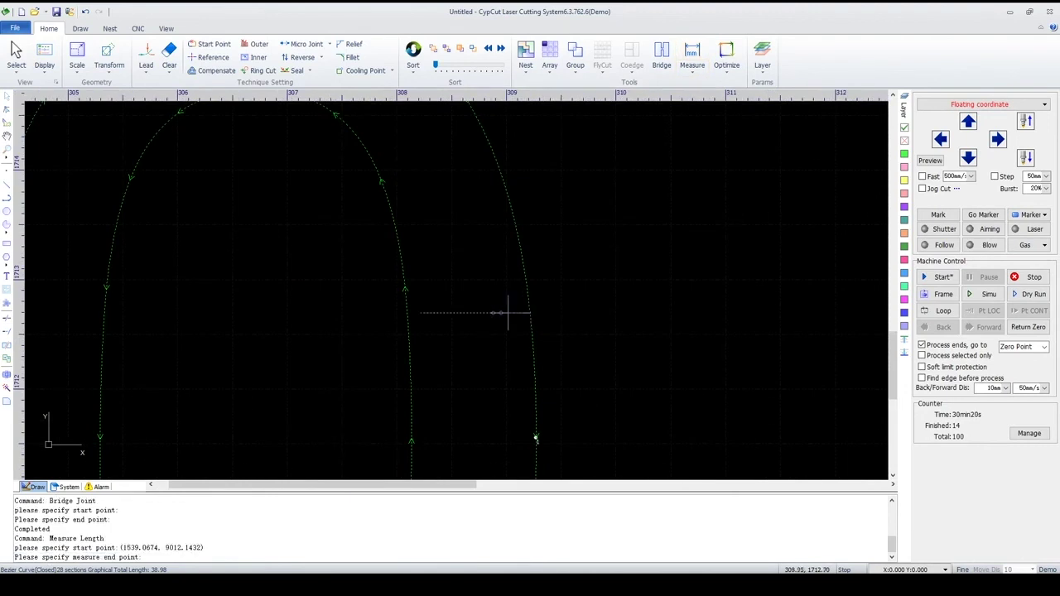
{"action": "left_click", "coordinate": [406, 313]}
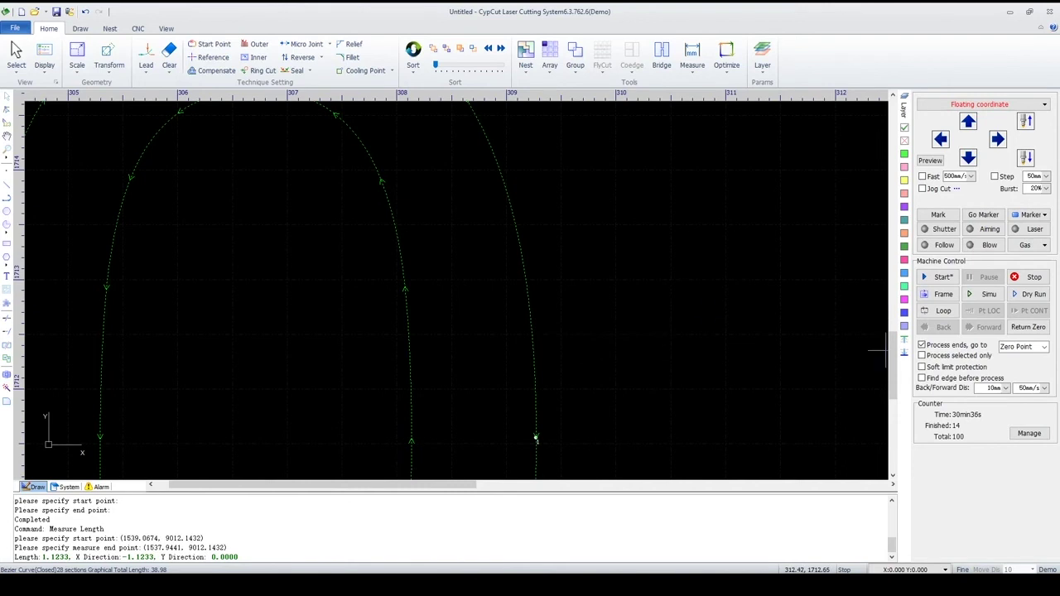
{"action": "scroll", "coordinate": [658, 285], "scroll_direction": "down", "scroll_amount": 4}
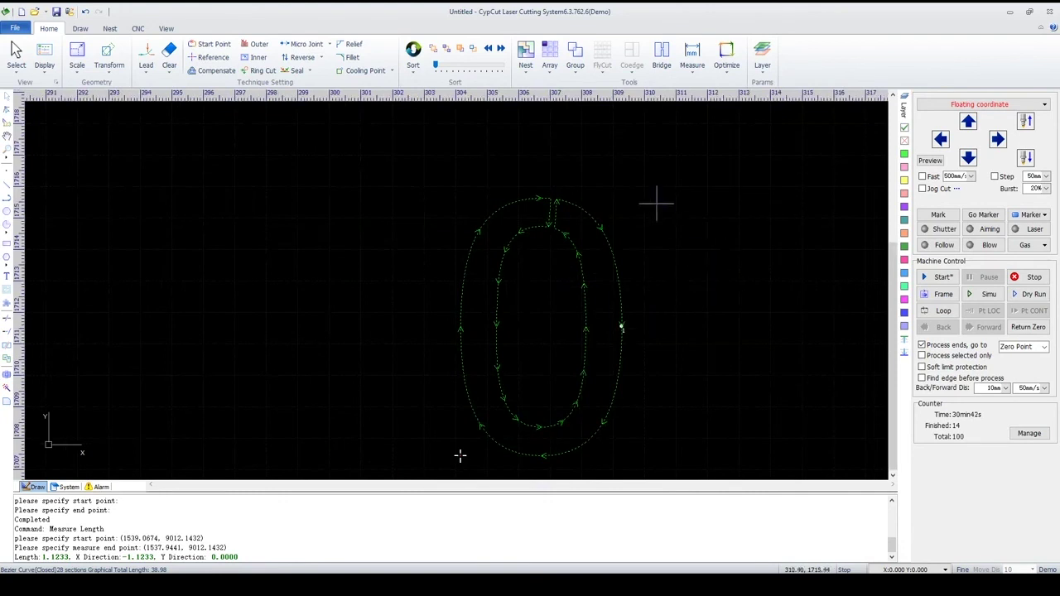
{"action": "scroll", "coordinate": [660, 207], "scroll_direction": "down", "scroll_amount": 1}
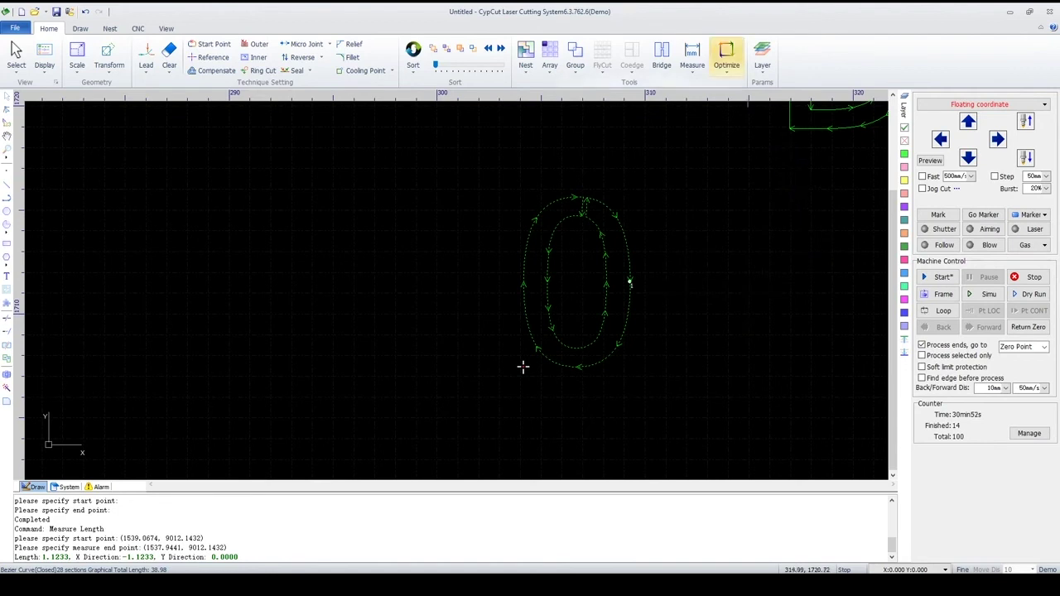
{"action": "left_click", "coordinate": [726, 62]}
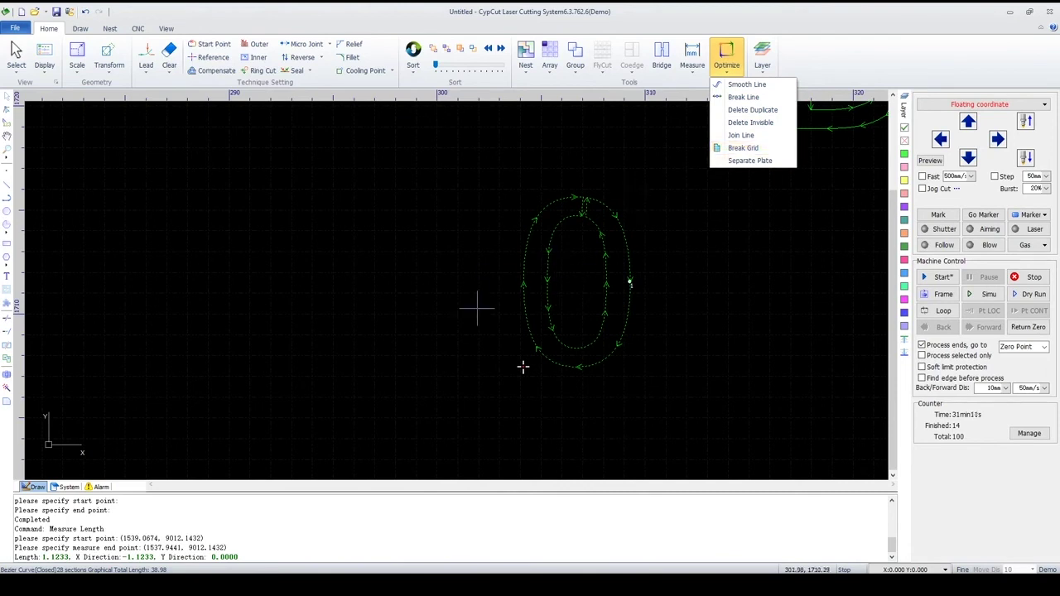
{"action": "scroll", "coordinate": [563, 284], "scroll_direction": "up", "scroll_amount": 2}
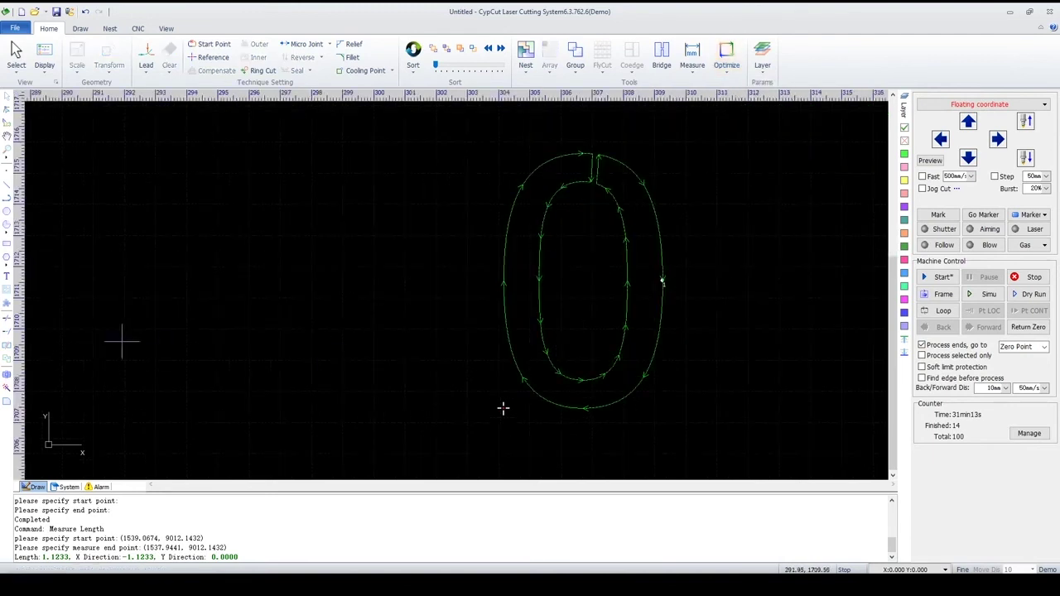
{"action": "scroll", "coordinate": [428, 367], "scroll_direction": "down", "scroll_amount": 1}
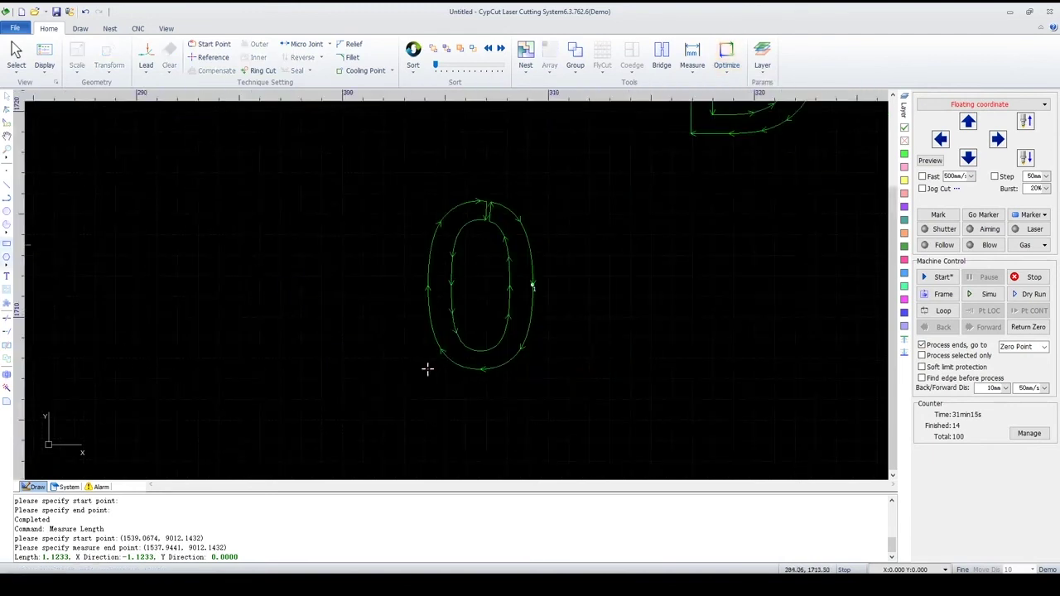
Draw two concentric circles with radii of about 1.48 mm and 0.66 mm to the left of the "0".
{"action": "left_click", "coordinate": [7, 211]}
{"action": "scroll", "coordinate": [827, 250], "scroll_direction": "down", "scroll_amount": 2}
{"action": "scroll", "coordinate": [102, 346], "scroll_direction": "up", "scroll_amount": 8}
{"action": "left_click", "coordinate": [327, 237]}
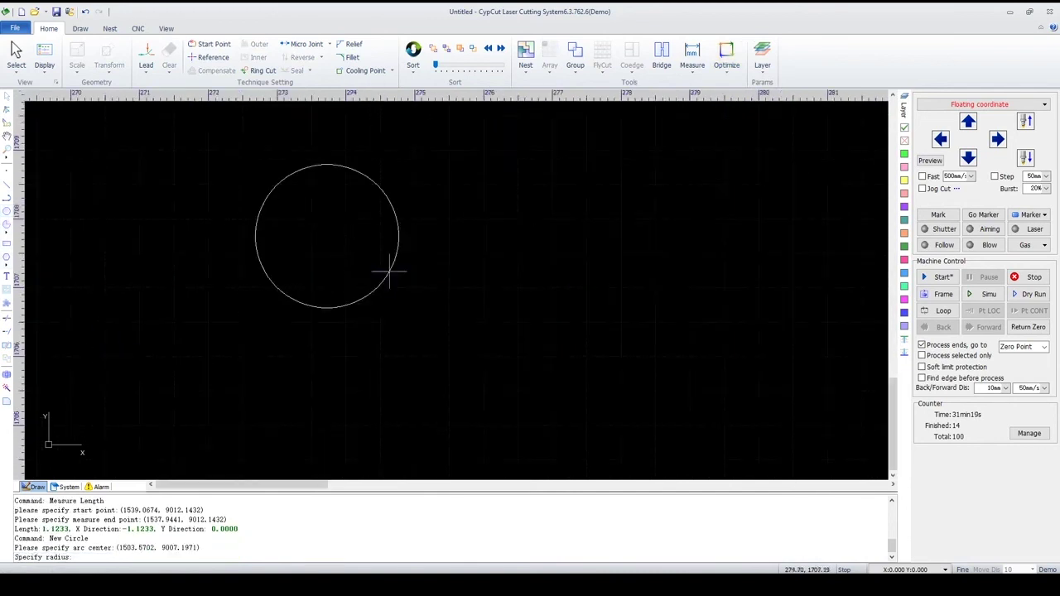
{"action": "left_click", "coordinate": [426, 278]}
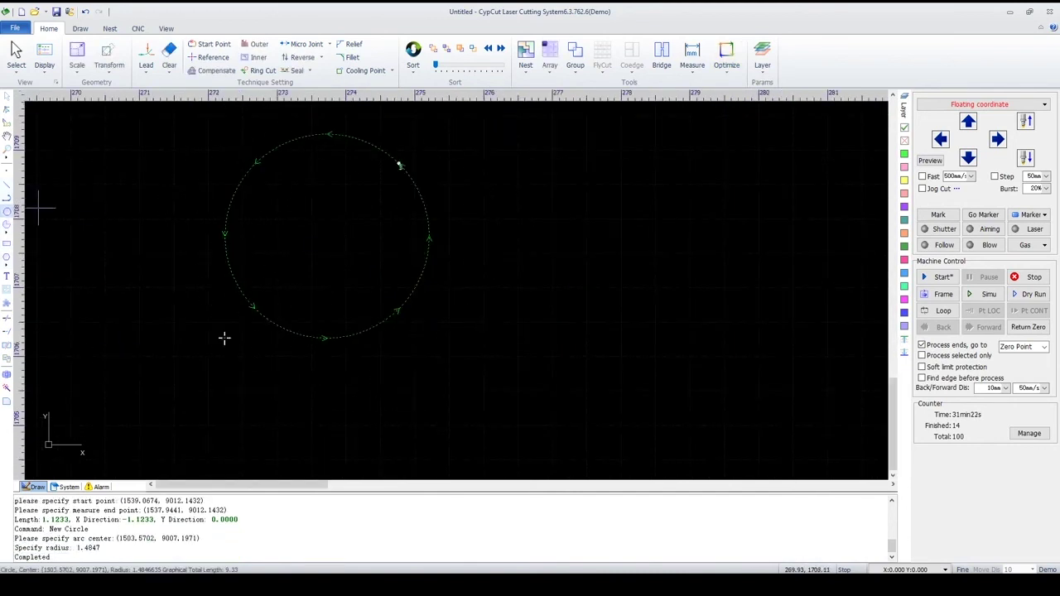
{"action": "left_click", "coordinate": [7, 211]}
{"action": "left_click", "coordinate": [327, 236]}
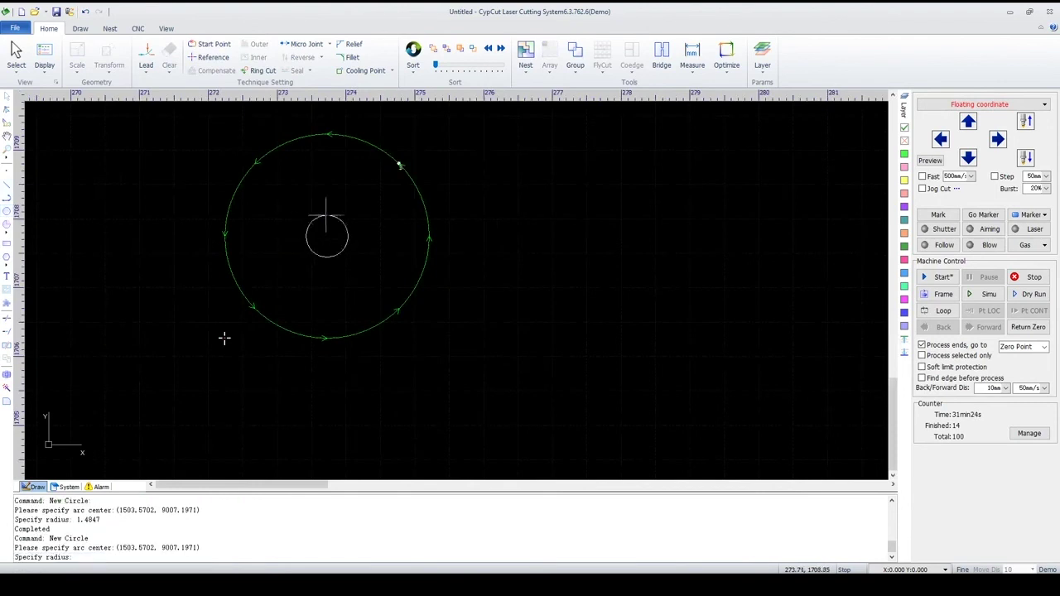
{"action": "left_click", "coordinate": [314, 191]}
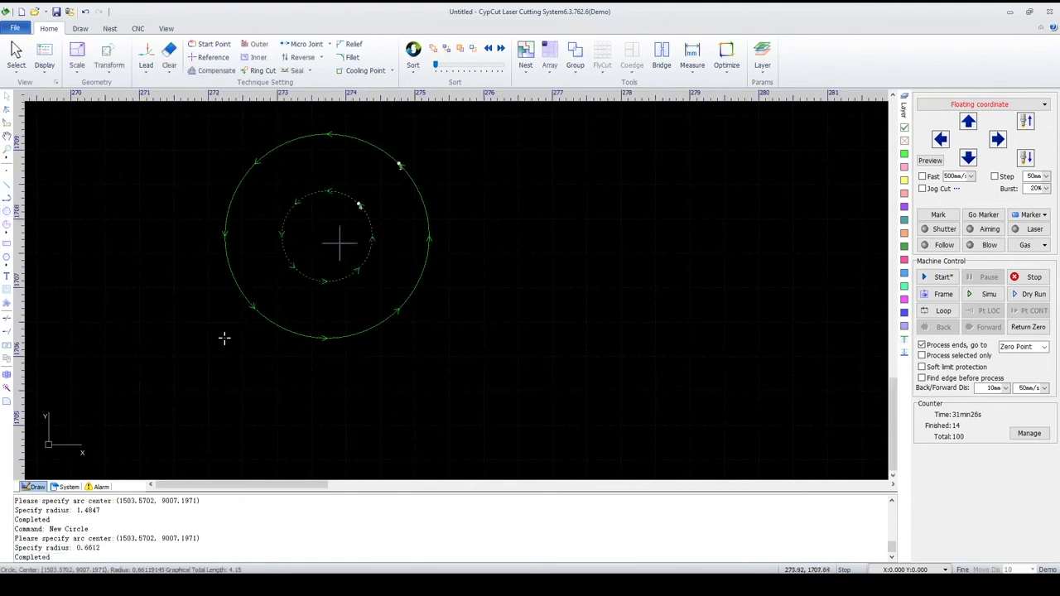
Apply Break Grid to both circles in Grid style with meridian and latitude counts of 1, identifying inner and outer first.
{"action": "left_click_drag", "start_coordinate": [396, 132], "coordinate": [233, 343]}
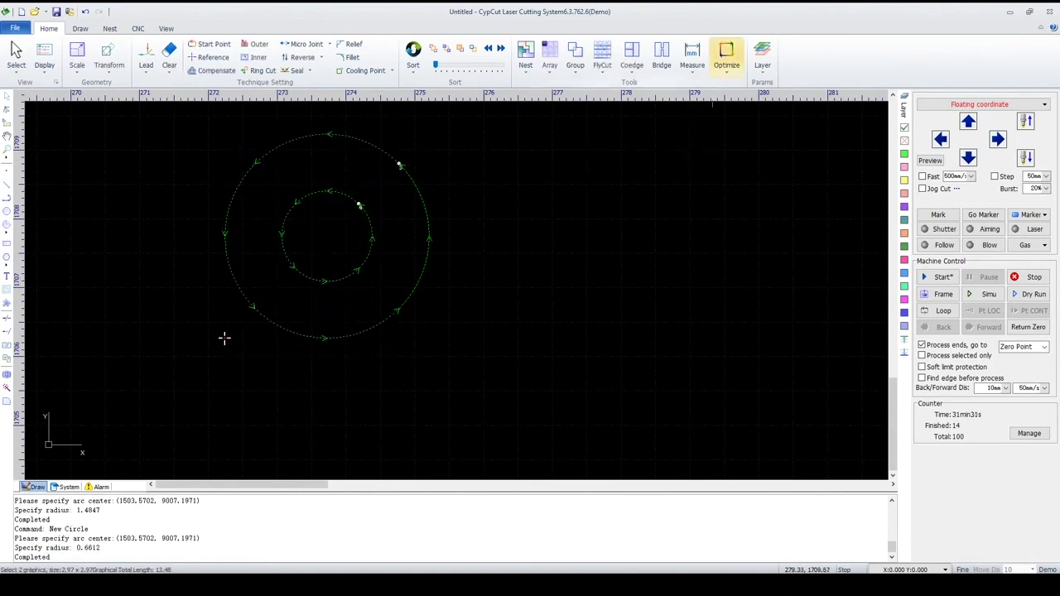
{"action": "left_click", "coordinate": [726, 58]}
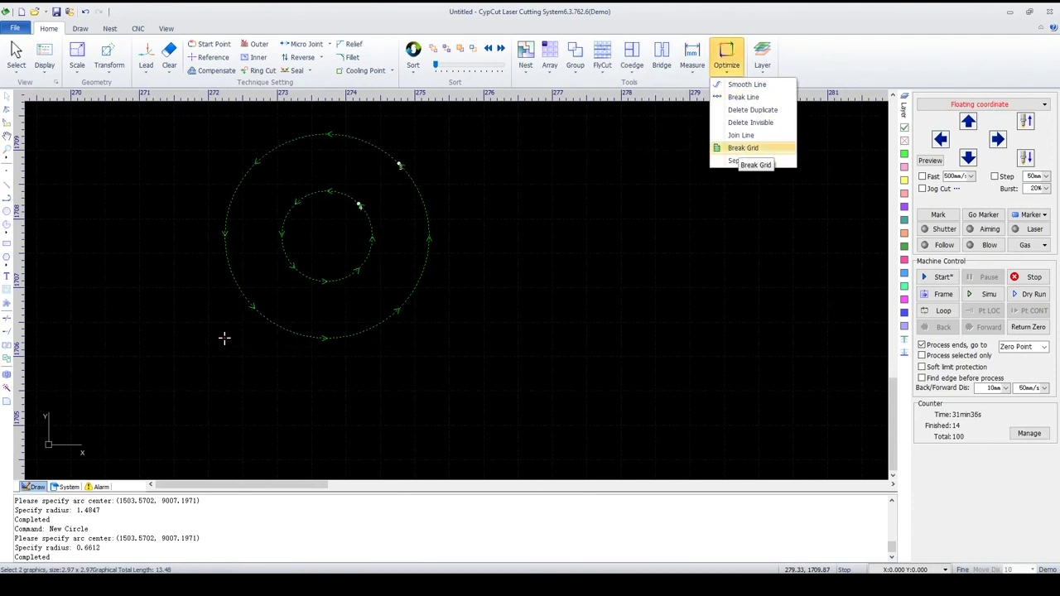
{"action": "left_click", "coordinate": [742, 148]}
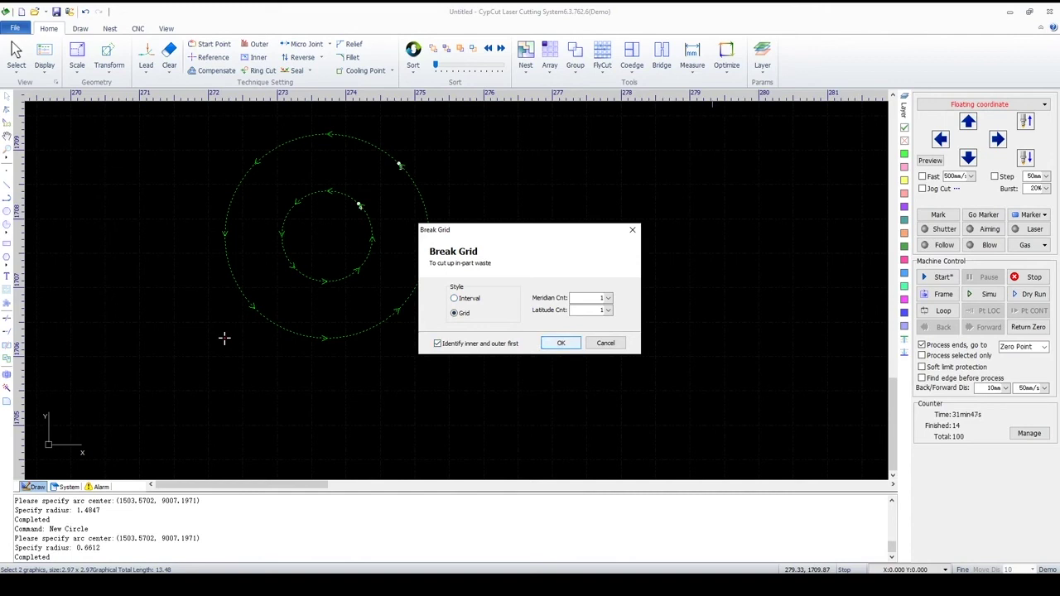
{"action": "left_click", "coordinate": [560, 343]}
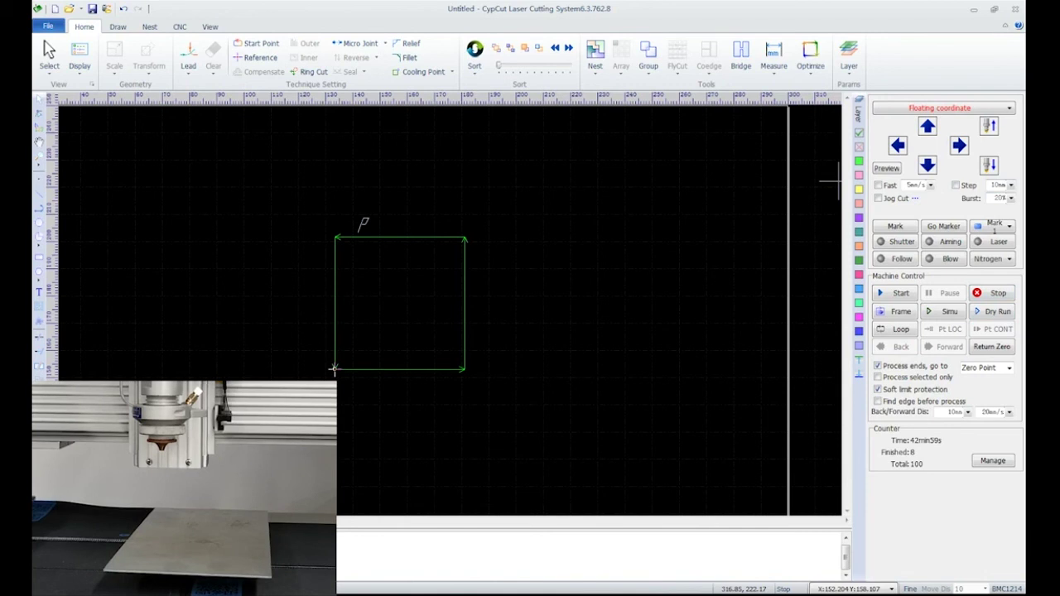
Select Floating coordinate as the coordinate system and jog the cutting head in negative X and Y, enabling Fast mode.
{"action": "left_click", "coordinate": [943, 108]}
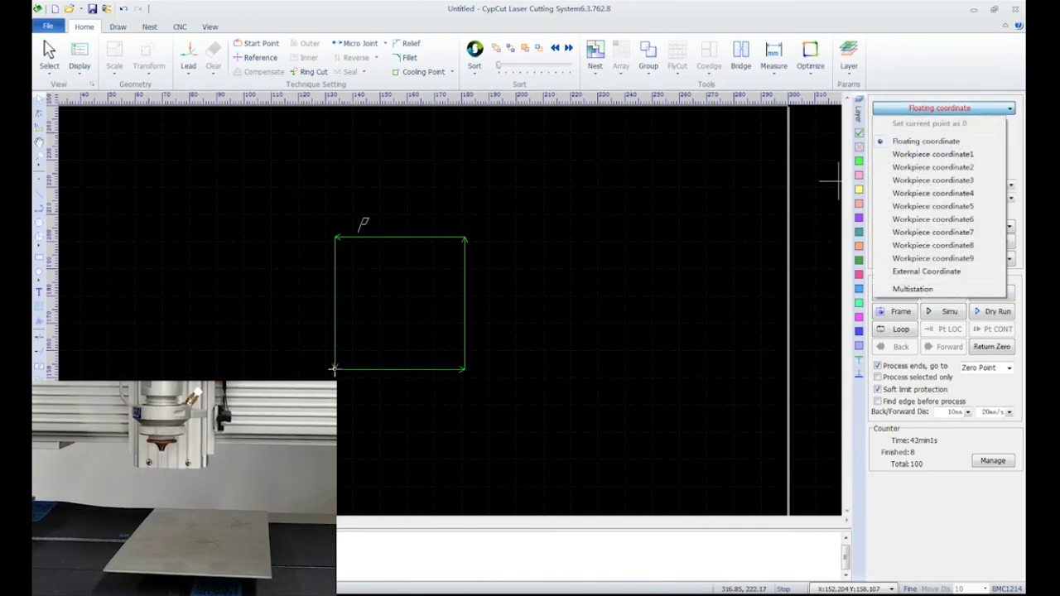
{"action": "left_click", "coordinate": [925, 142]}
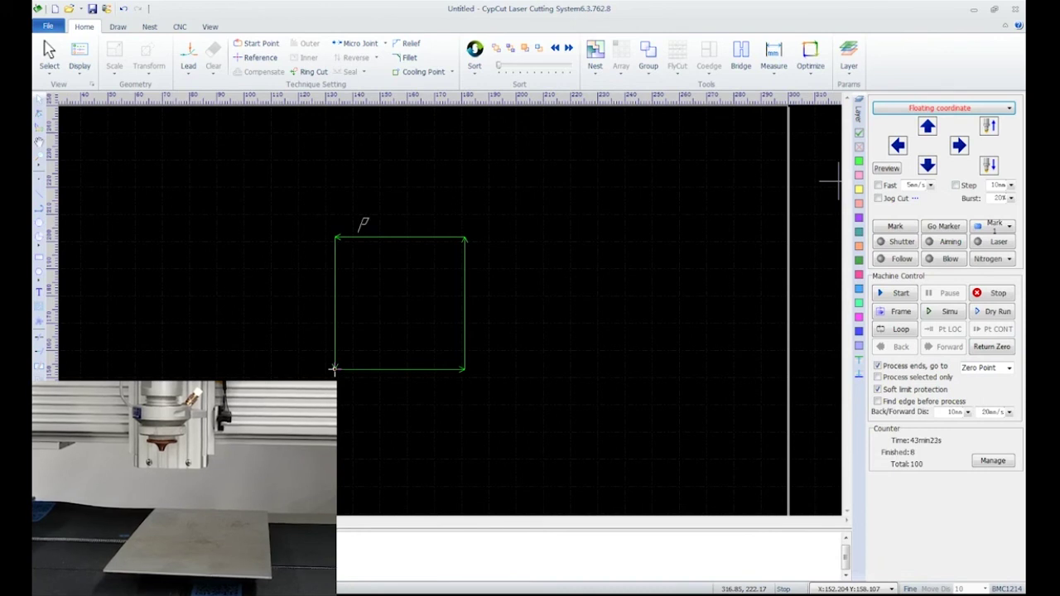
{"action": "scroll", "coordinate": [629, 253], "scroll_direction": "down", "scroll_amount": 3}
{"action": "middle_click_drag", "start_coordinate": [582, 236], "coordinate": [551, 208]}
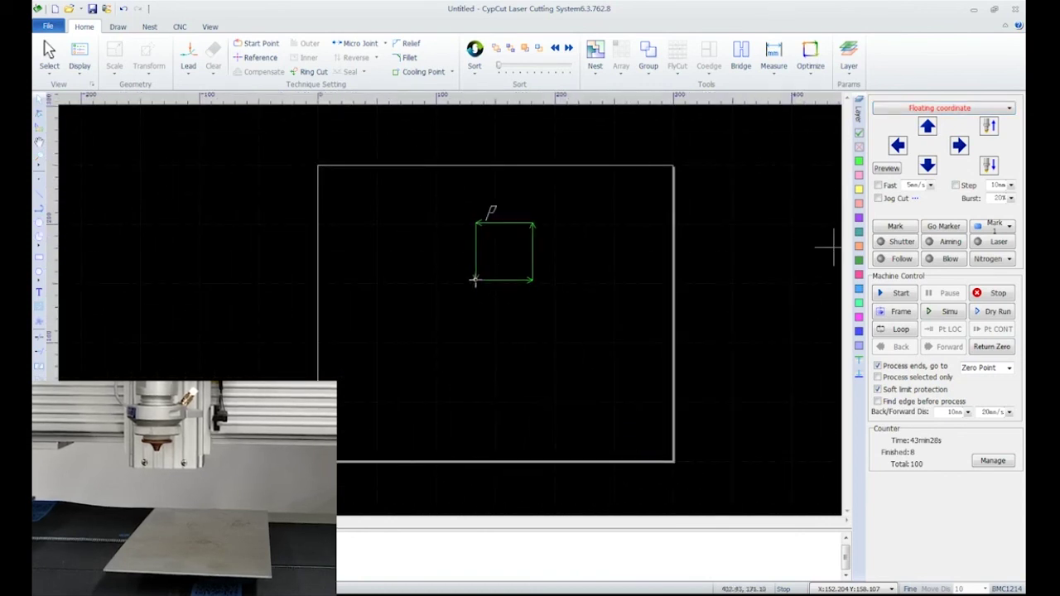
{"action": "left_click", "coordinate": [898, 145]}
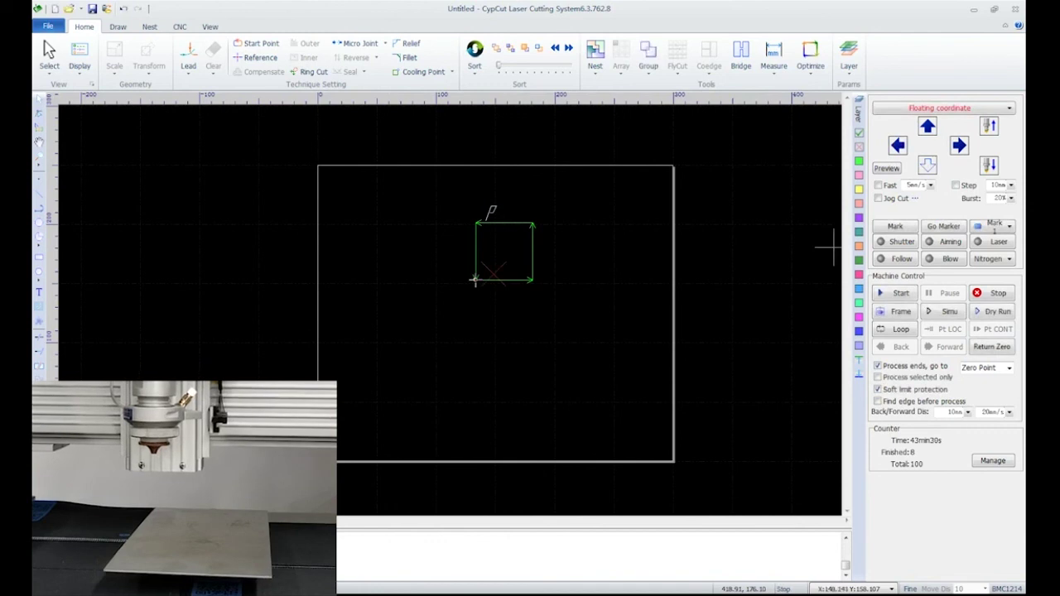
{"action": "left_click", "coordinate": [878, 184]}
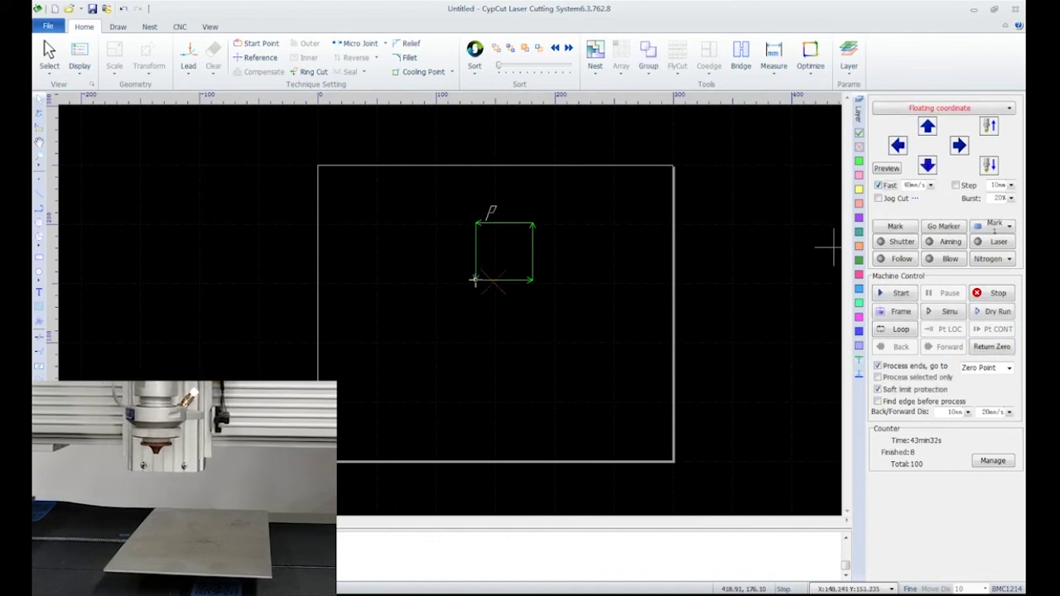
{"action": "left_click", "coordinate": [927, 165]}
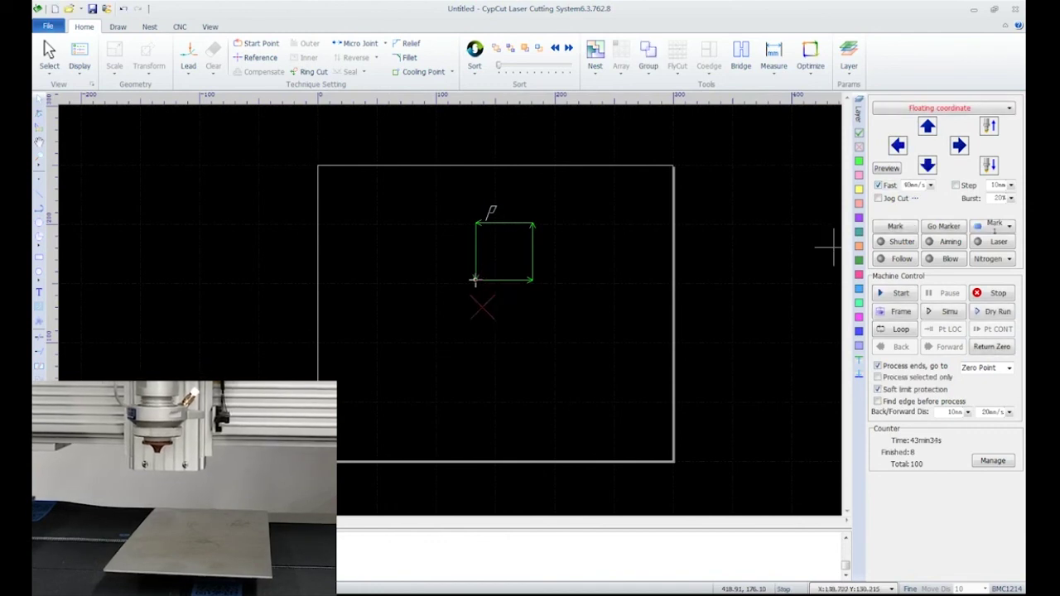
Jog the cutting head, switch to Workpiece coordinate1, and jog the head in negative X and negative Y.
{"action": "key", "text": "Up"}
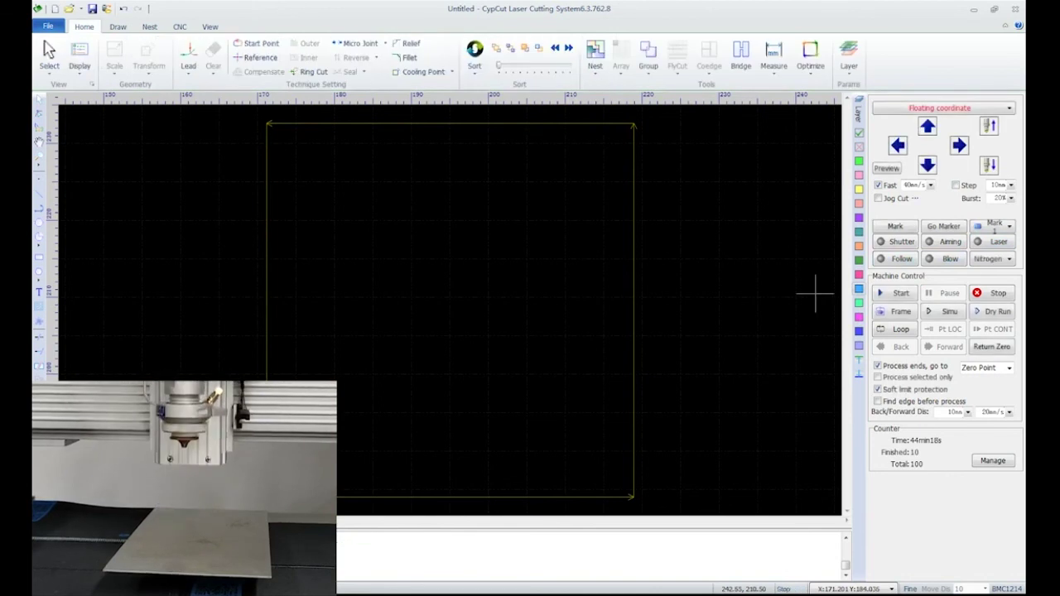
{"action": "left_click", "coordinate": [944, 107]}
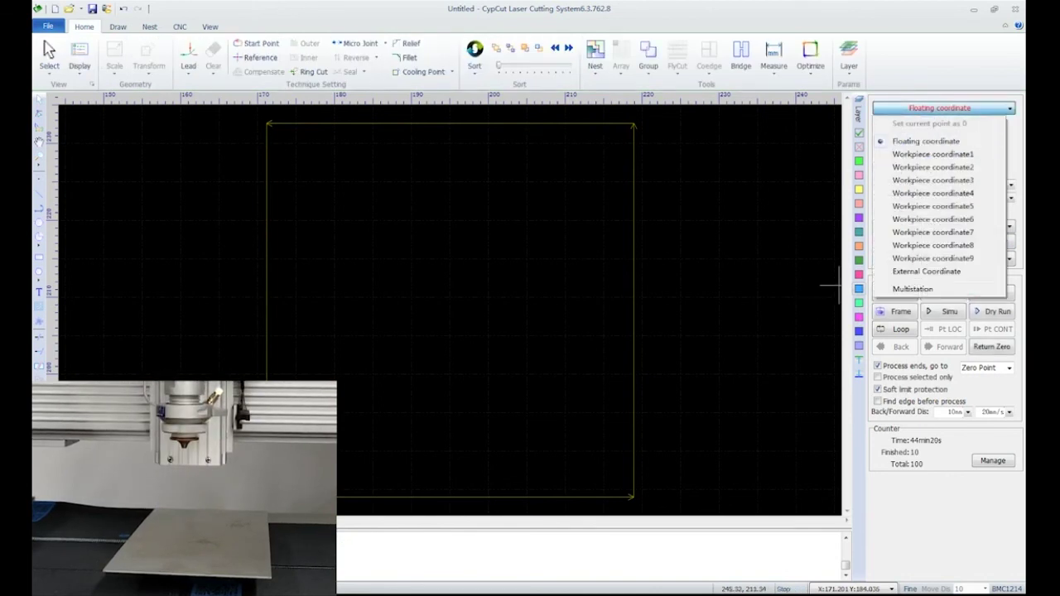
{"action": "left_click", "coordinate": [932, 154]}
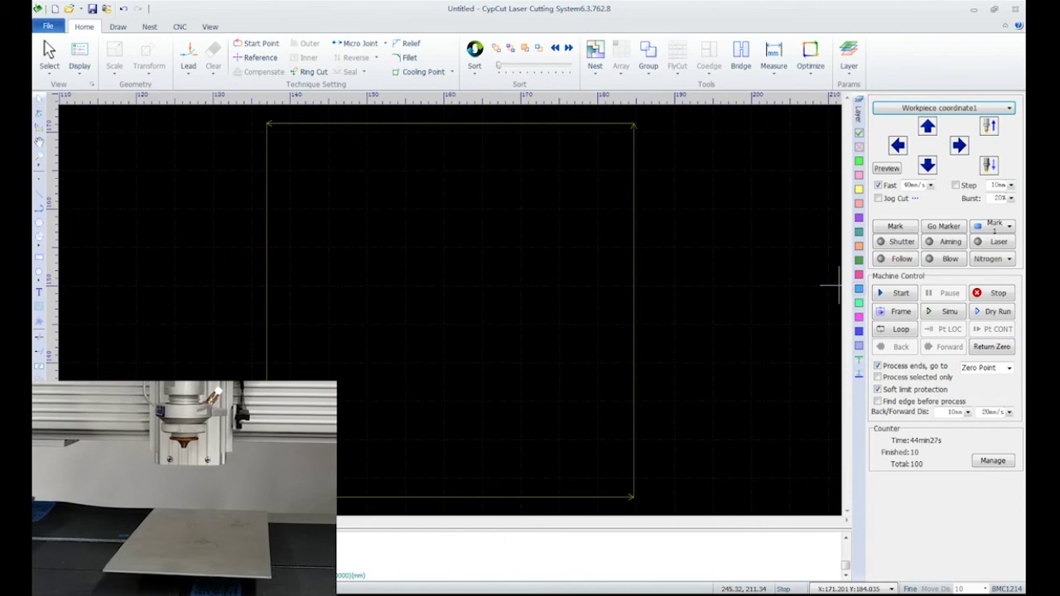
{"action": "left_click", "coordinate": [897, 146]}
{"action": "left_click", "coordinate": [928, 165]}
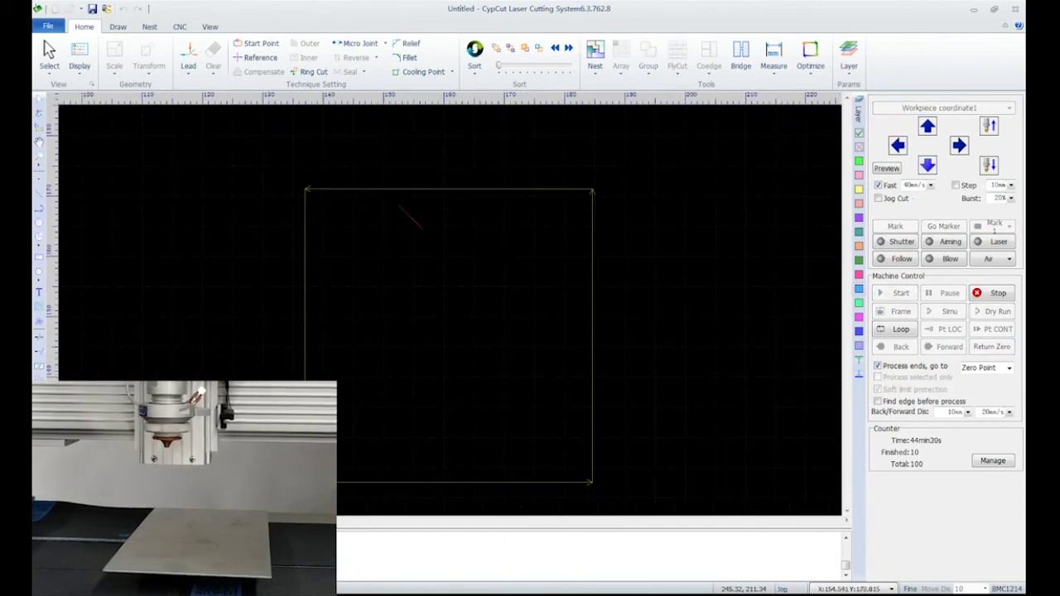
Set the current head position as the zero point of Workpiece coordinate1 and keep that coordinate system selected.
{"action": "left_click", "coordinate": [943, 108]}
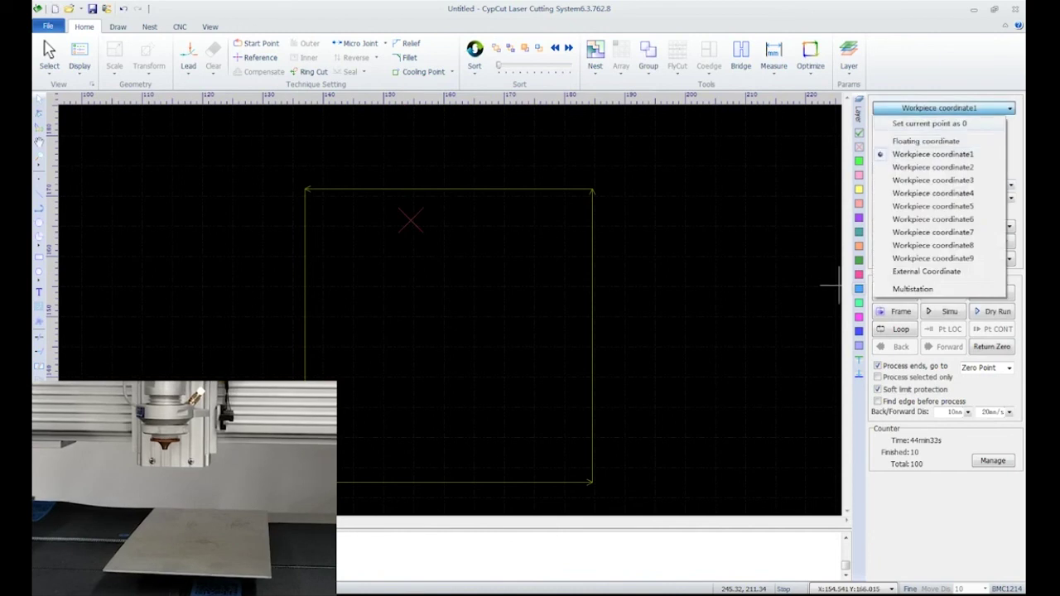
{"action": "left_click", "coordinate": [929, 123]}
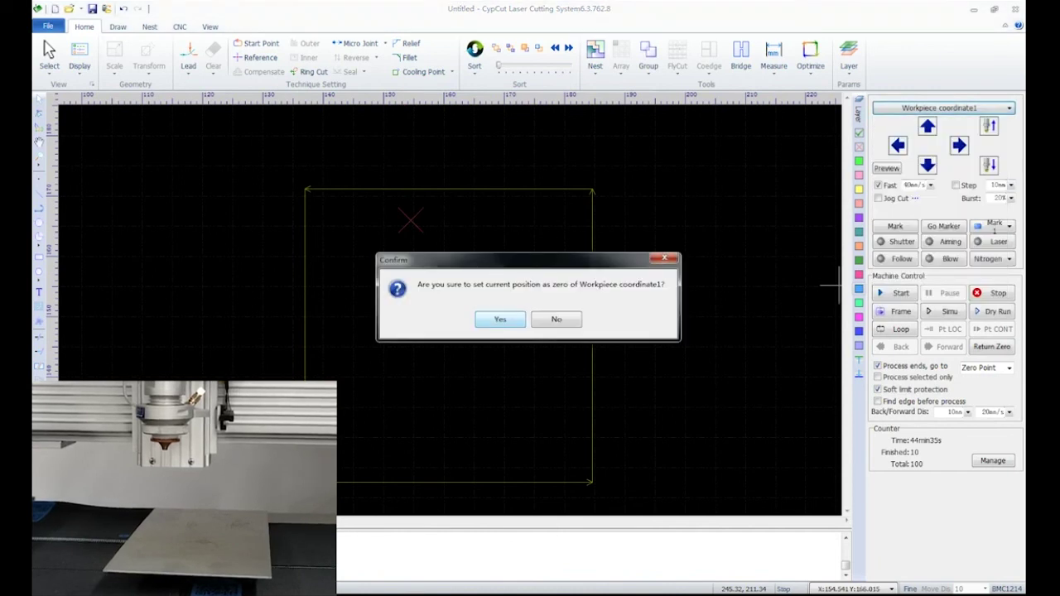
{"action": "left_click", "coordinate": [504, 318]}
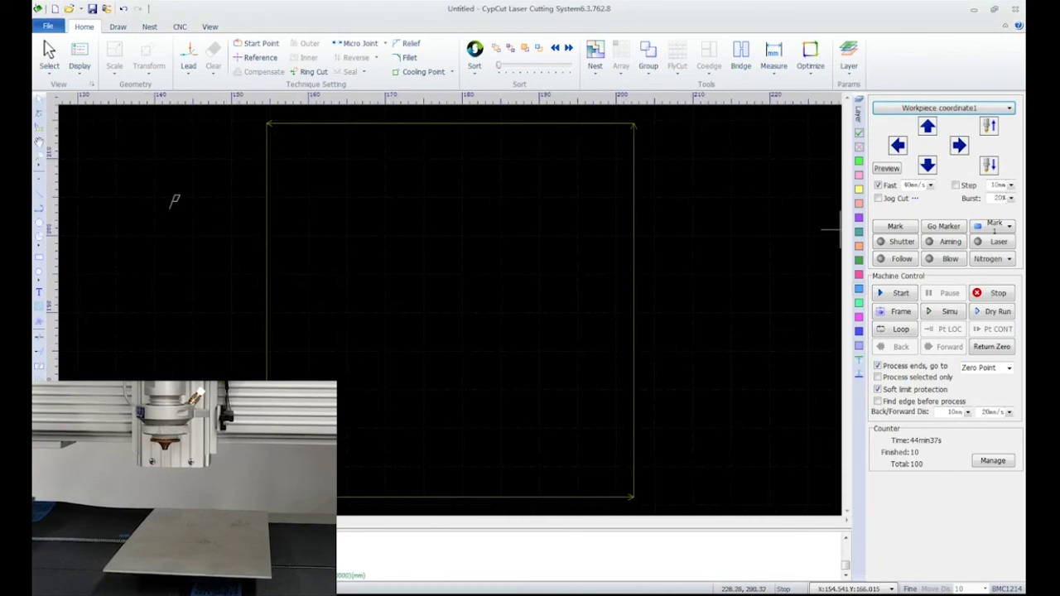
{"action": "left_click", "coordinate": [943, 108]}
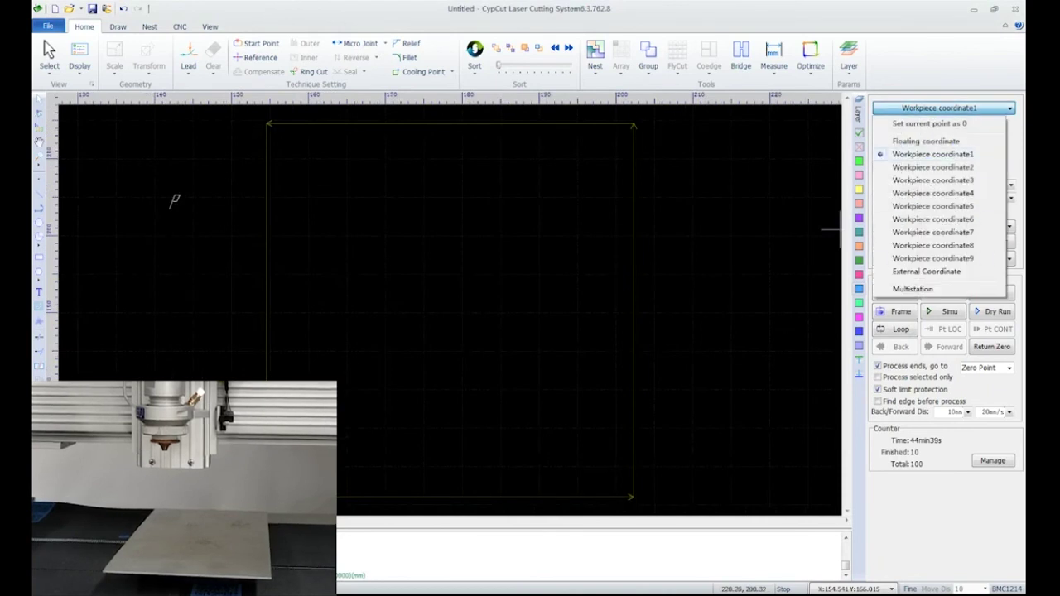
{"action": "left_click", "coordinate": [932, 154]}
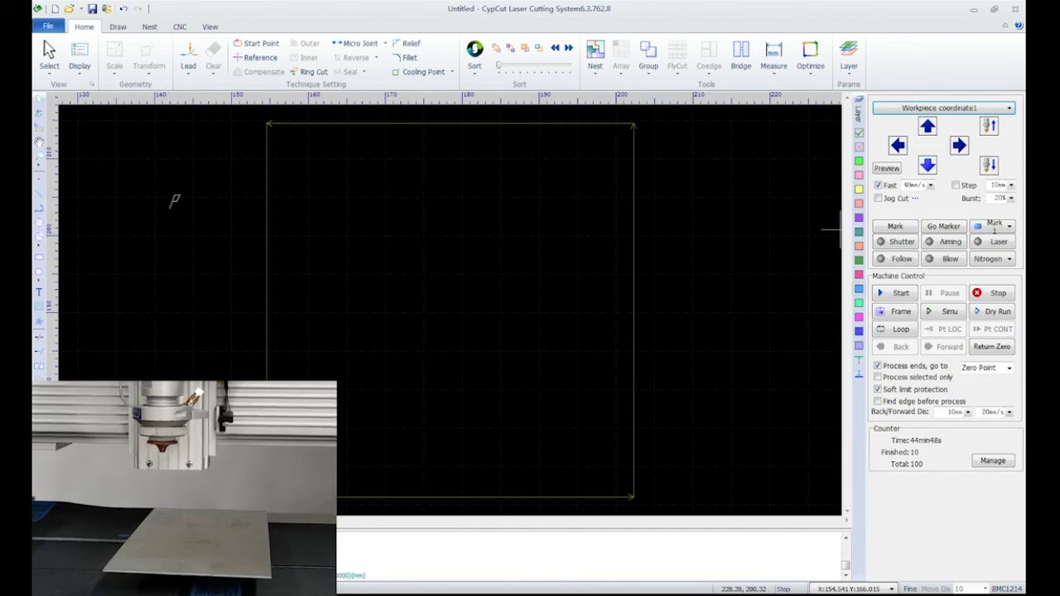
Start processing the square from the zero point of Workpiece coordinate1.
{"action": "scroll", "coordinate": [443, 281], "scroll_direction": "down", "scroll_amount": 3}
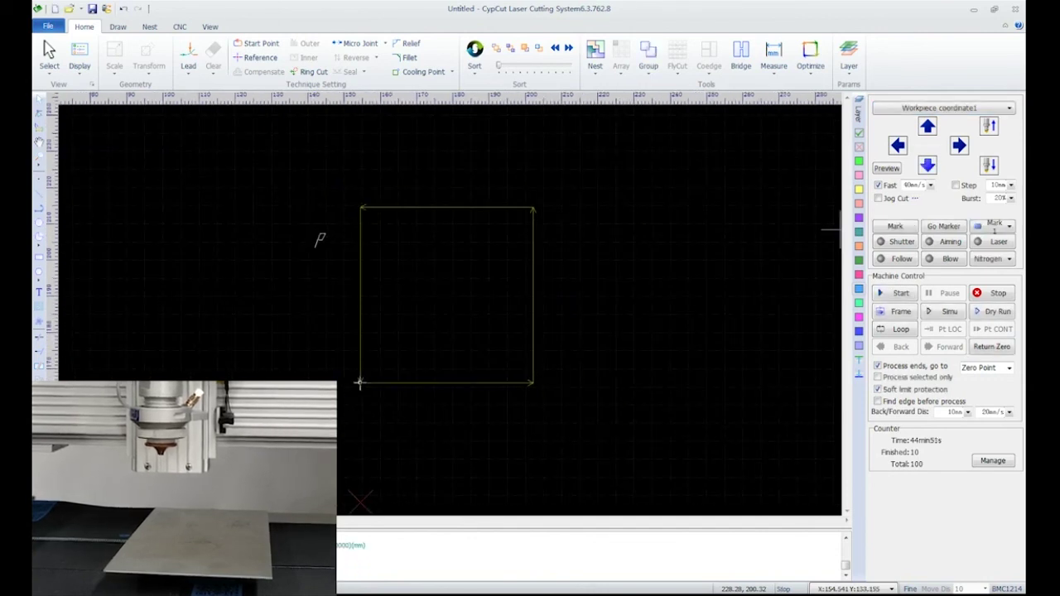
{"action": "scroll", "coordinate": [445, 291], "scroll_direction": "down", "scroll_amount": 1}
{"action": "scroll", "coordinate": [445, 291], "scroll_direction": "down", "scroll_amount": 2}
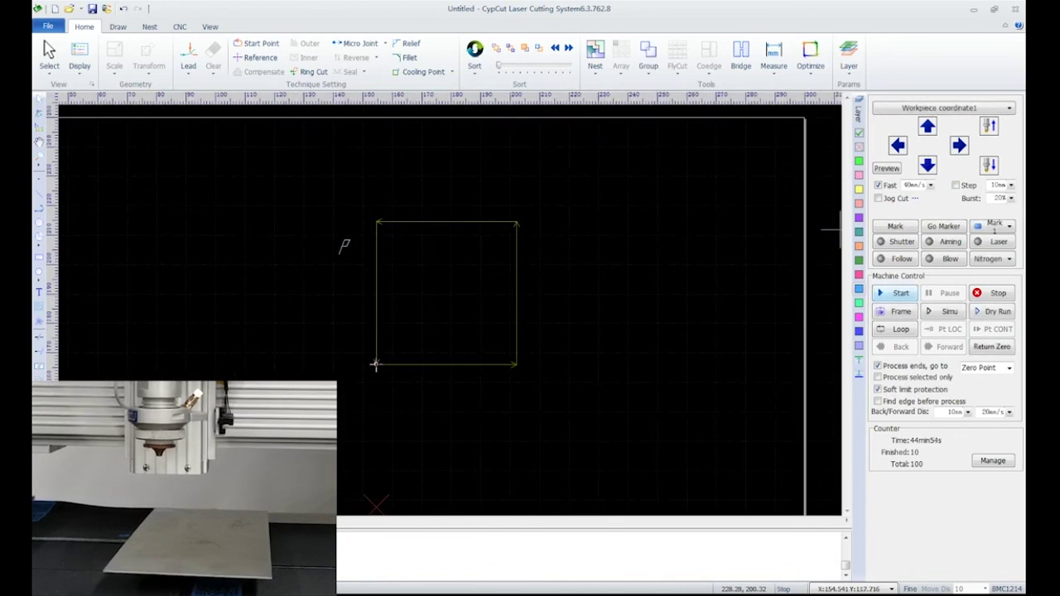
{"action": "left_click", "coordinate": [895, 293]}
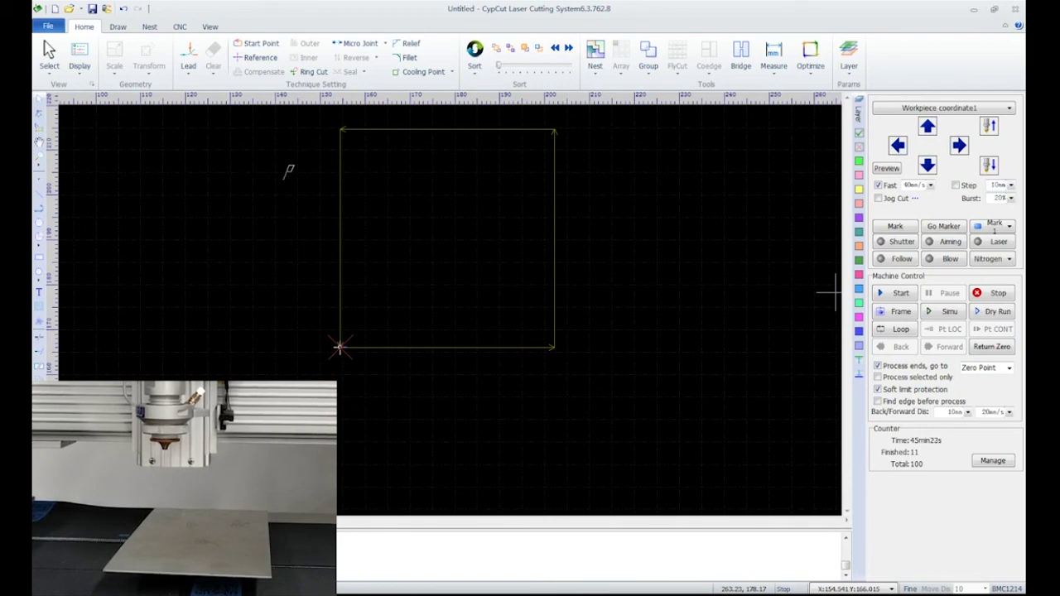
Switch back to Floating coordinate and jog the cutting head in positive and negative X with Fast mode on.
{"action": "left_click", "coordinate": [940, 108]}
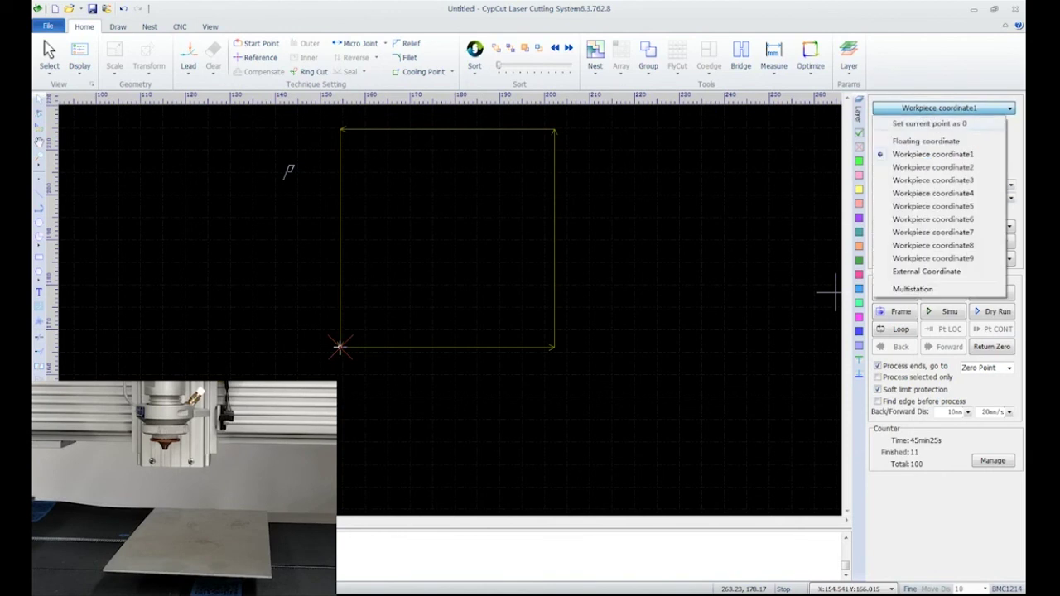
{"action": "left_click", "coordinate": [926, 140]}
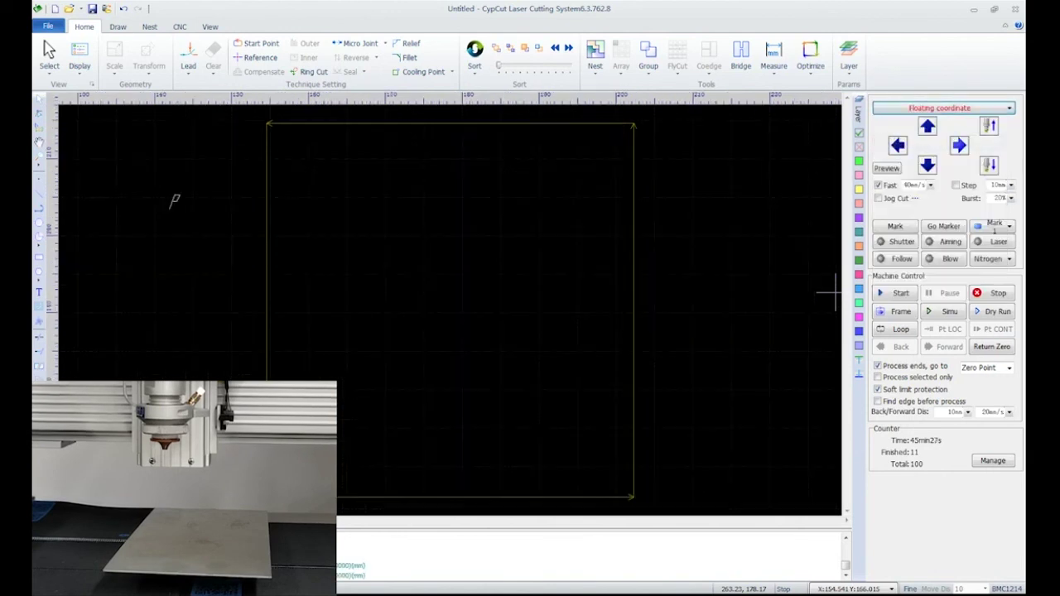
{"action": "left_click", "coordinate": [958, 145]}
{"action": "left_click", "coordinate": [897, 145]}
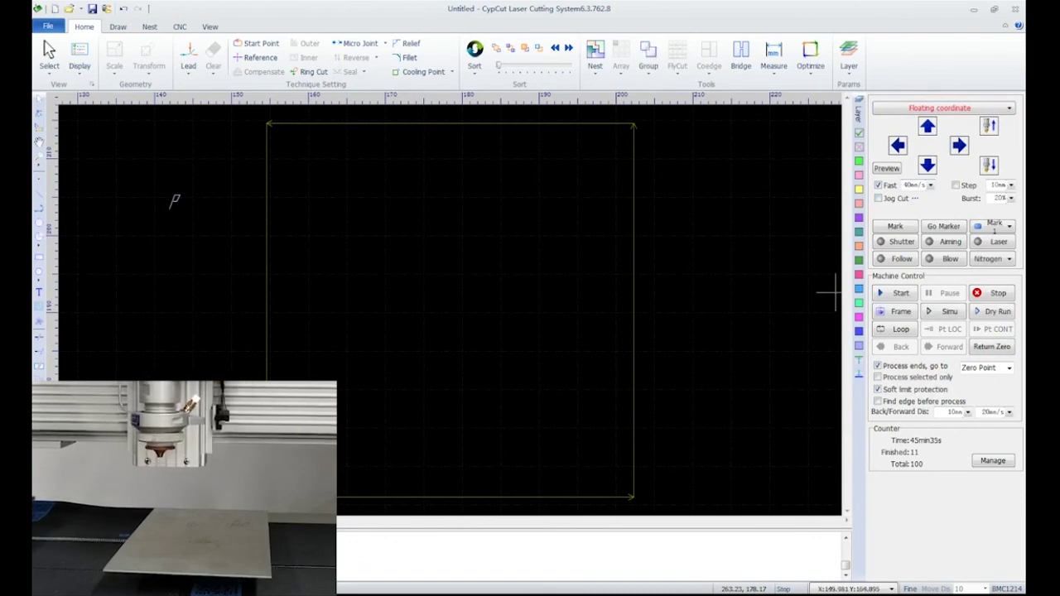
Turn off Fast mode and jog the cutting head back and forth along X at 5 mm/s.
{"action": "left_click", "coordinate": [878, 186]}
{"action": "left_click", "coordinate": [897, 145]}
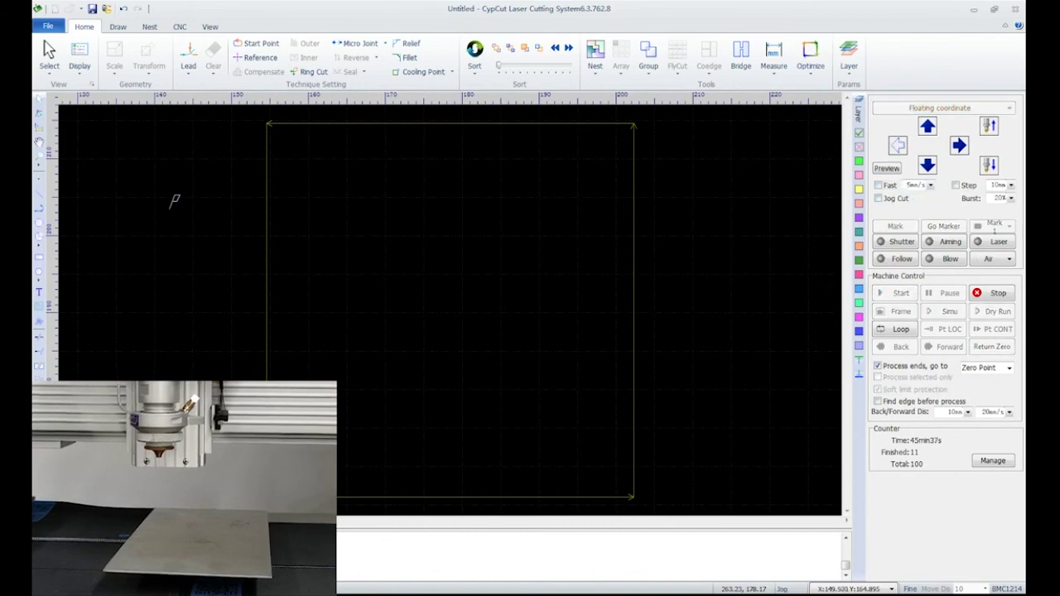
{"action": "left_click", "coordinate": [959, 145]}
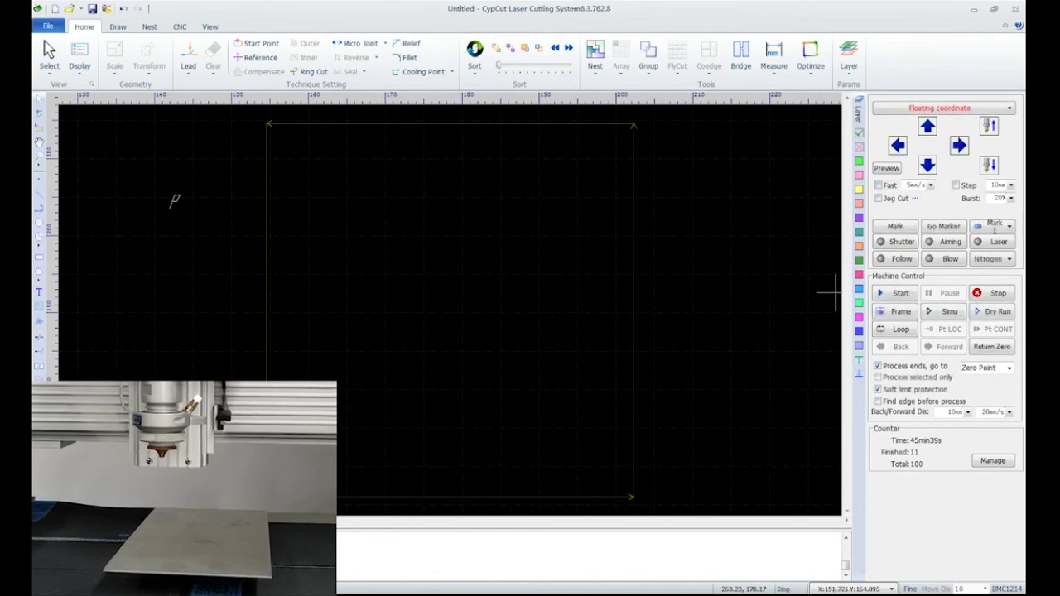
{"action": "left_click", "coordinate": [897, 144]}
{"action": "left_click", "coordinate": [959, 145]}
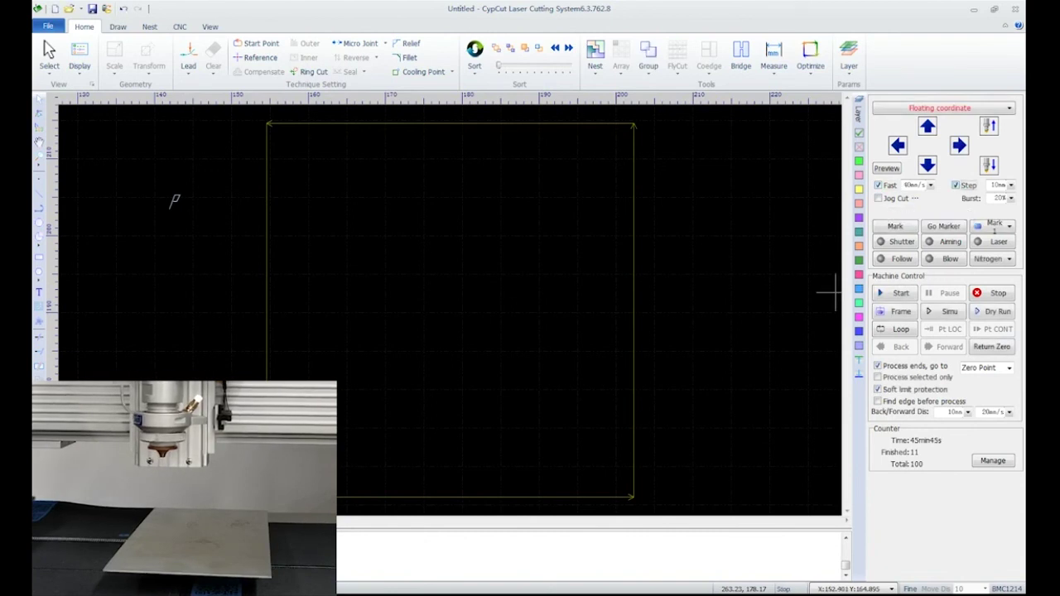
Jog the head along X and Y in 10 mm Step mode, including a negative X step with Fast turned off.
{"action": "left_click", "coordinate": [958, 145]}
{"action": "left_click", "coordinate": [897, 145]}
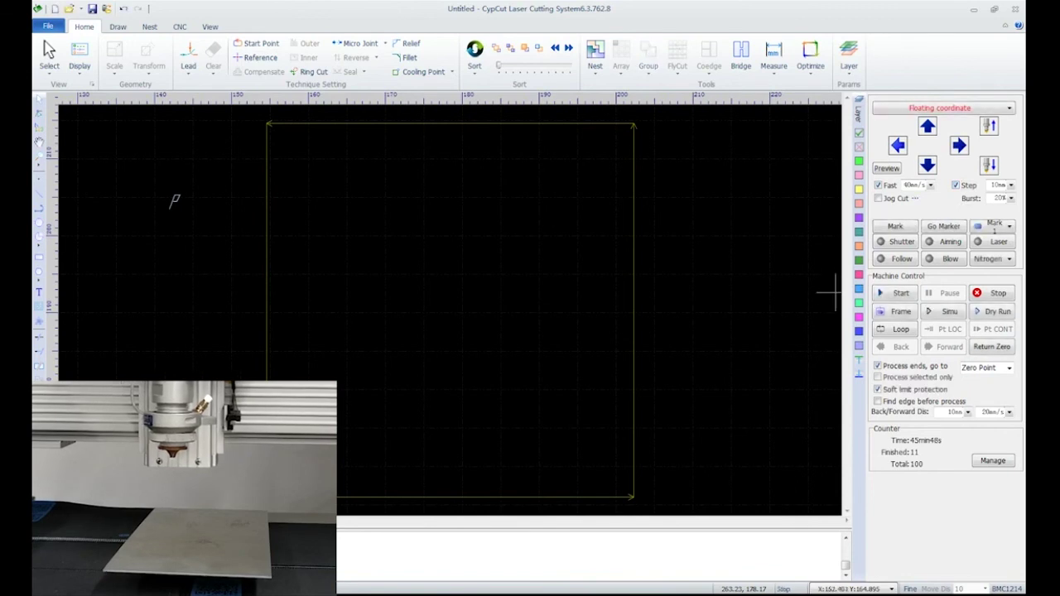
{"action": "left_click", "coordinate": [927, 126]}
{"action": "left_click", "coordinate": [927, 165]}
{"action": "left_click", "coordinate": [879, 185]}
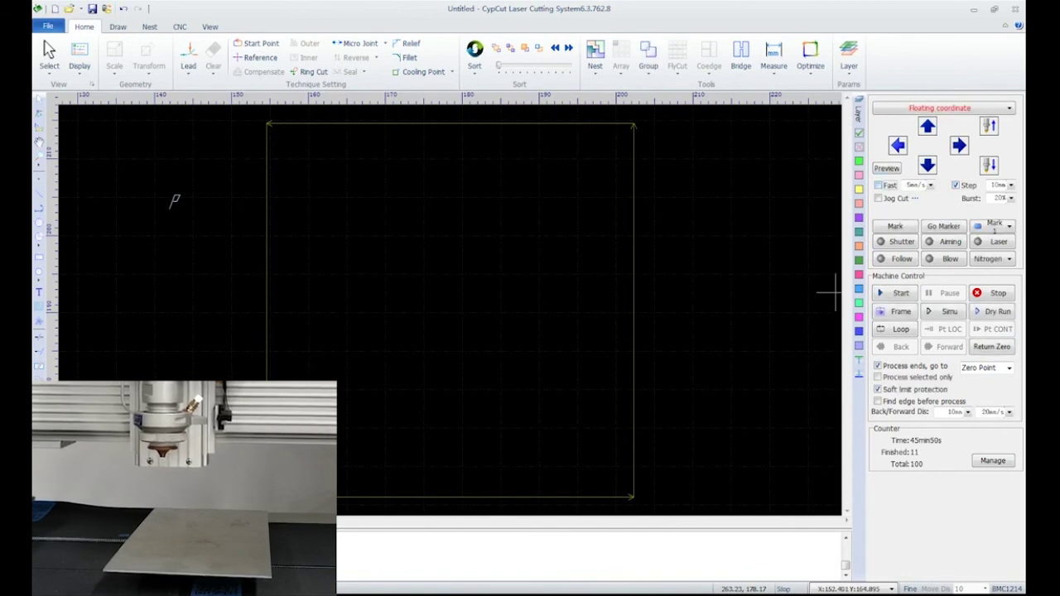
{"action": "left_click", "coordinate": [898, 145]}
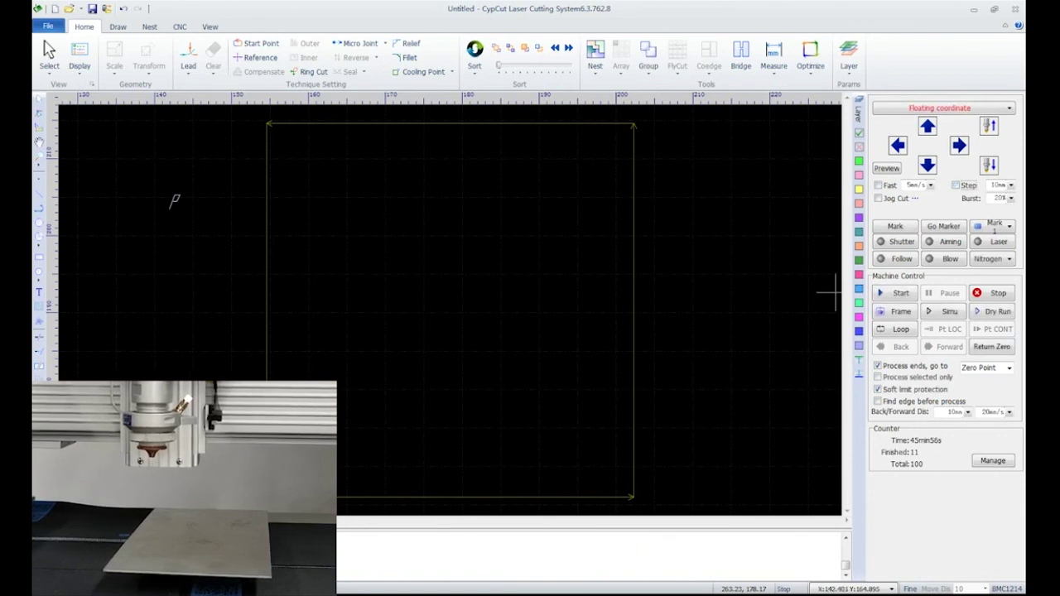
Enable Jog Cut, jog the head in positive X, and review the jog laser parameters and burst power setting.
{"action": "left_click", "coordinate": [878, 198]}
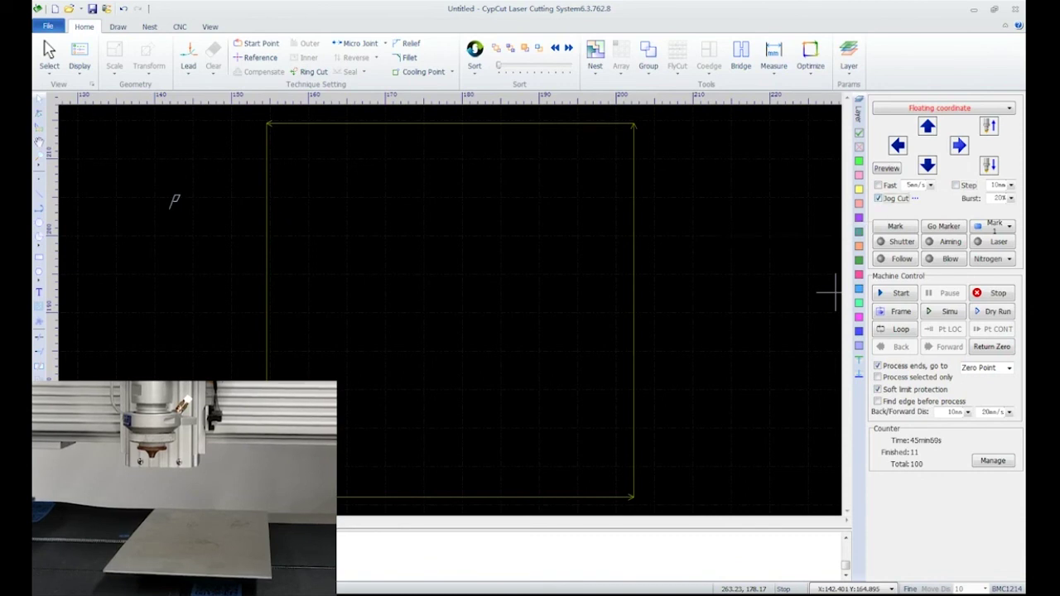
{"action": "left_click", "coordinate": [958, 145]}
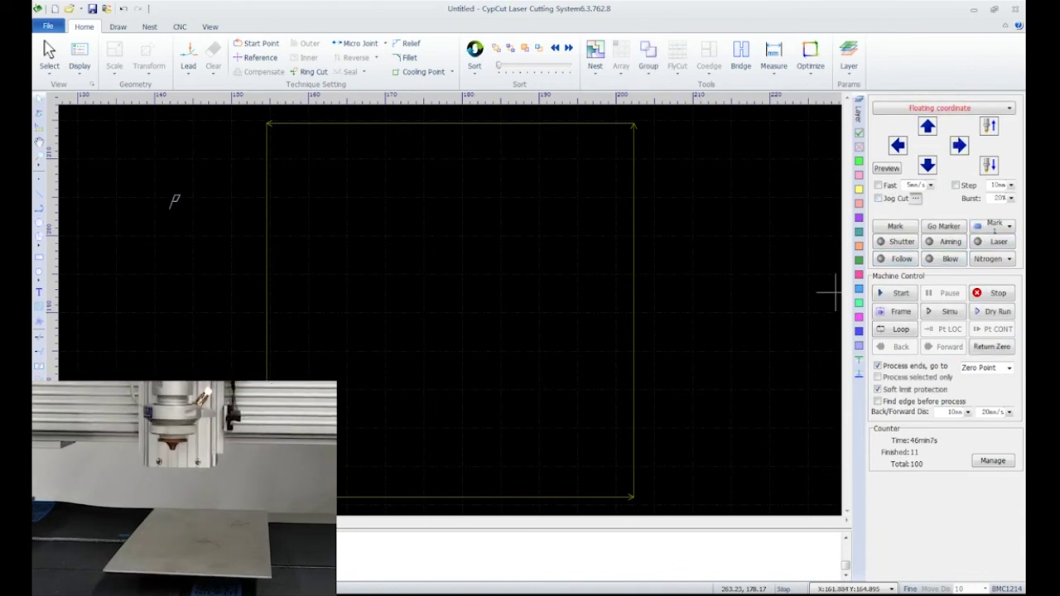
{"action": "left_click", "coordinate": [914, 199]}
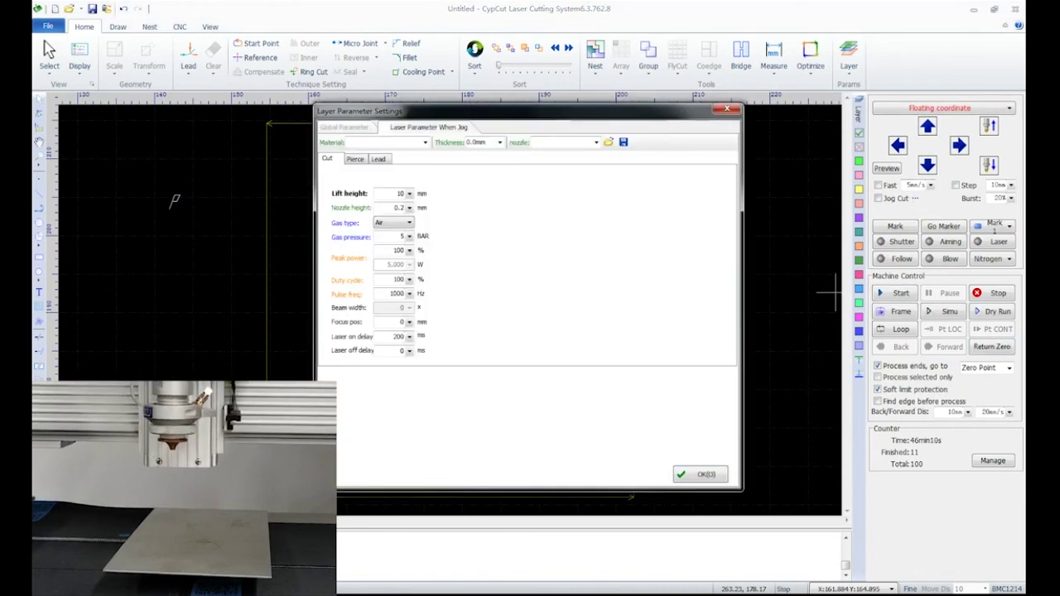
{"action": "key", "text": "Return"}
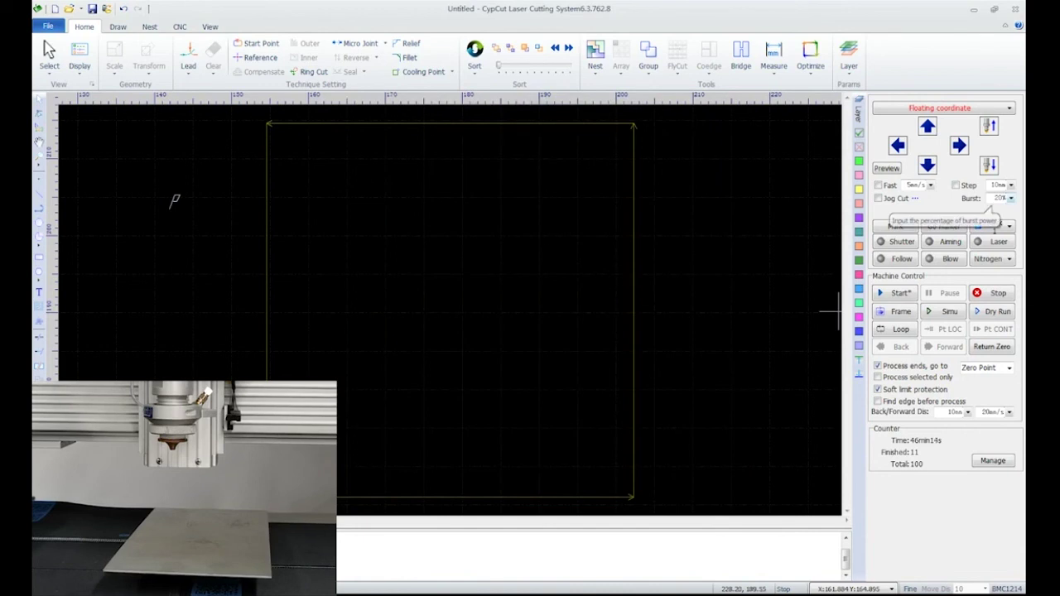
{"action": "left_click", "coordinate": [997, 198]}
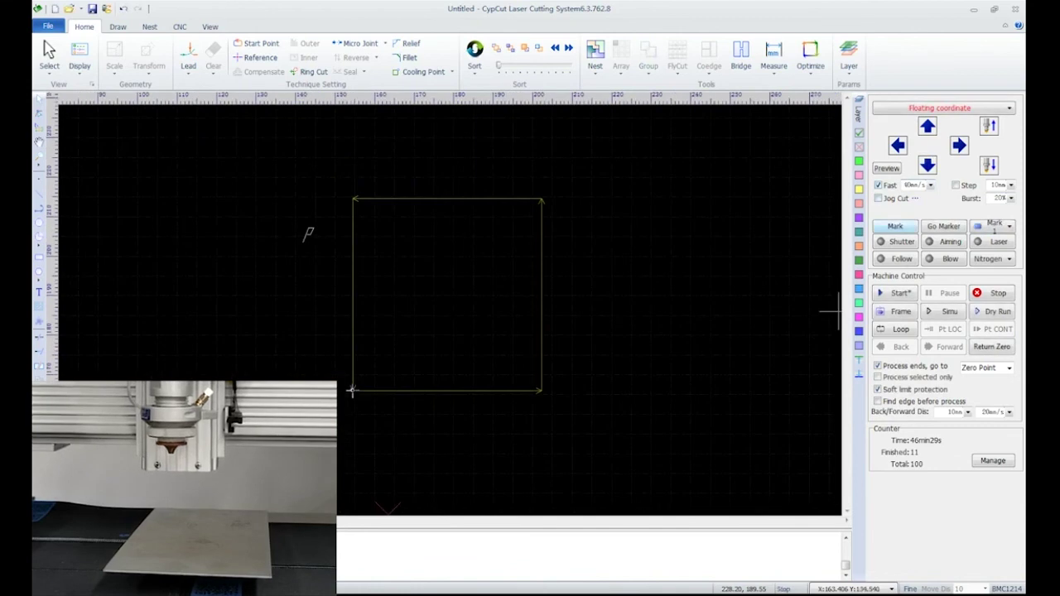
Save the cutting head's current position as Mark 1.
{"action": "left_click", "coordinate": [895, 226]}
{"action": "scroll", "coordinate": [528, 318], "scroll_direction": "down", "scroll_amount": 3}
{"action": "scroll", "coordinate": [528, 319], "scroll_direction": "down", "scroll_amount": 2}
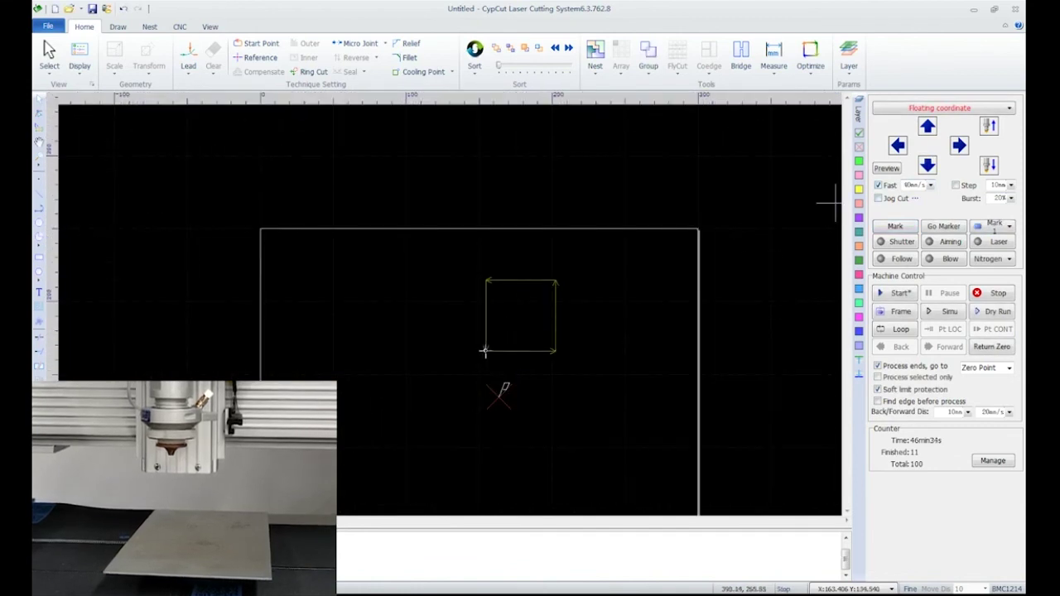
Jog the cutting head away in positive Y and negative X, and return it to the Mark 1 position.
{"action": "left_click", "coordinate": [927, 127]}
{"action": "left_click", "coordinate": [898, 146]}
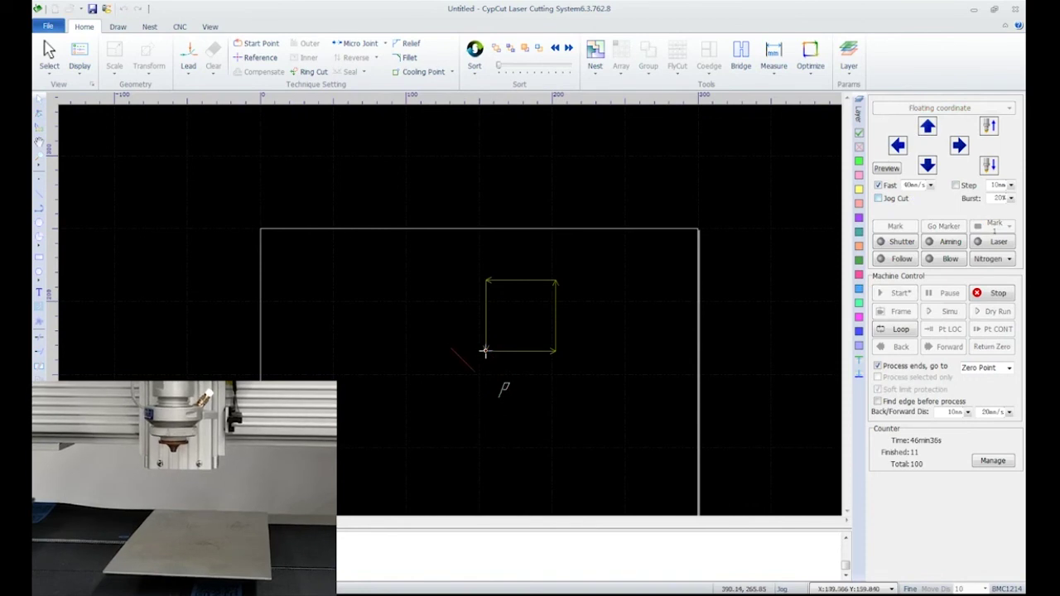
{"action": "left_click", "coordinate": [927, 127]}
{"action": "left_click", "coordinate": [943, 226]}
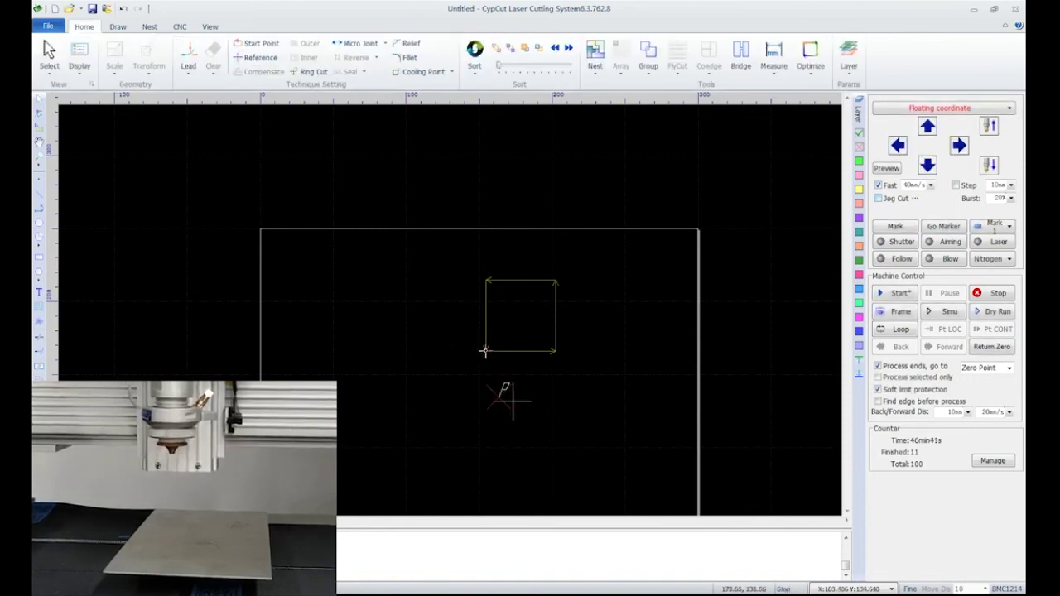
Check which marker positions are available for storing the head location.
{"action": "middle_click_drag", "start_coordinate": [513, 400], "coordinate": [527, 317]}
{"action": "scroll", "coordinate": [577, 297], "scroll_direction": "down", "scroll_amount": 2}
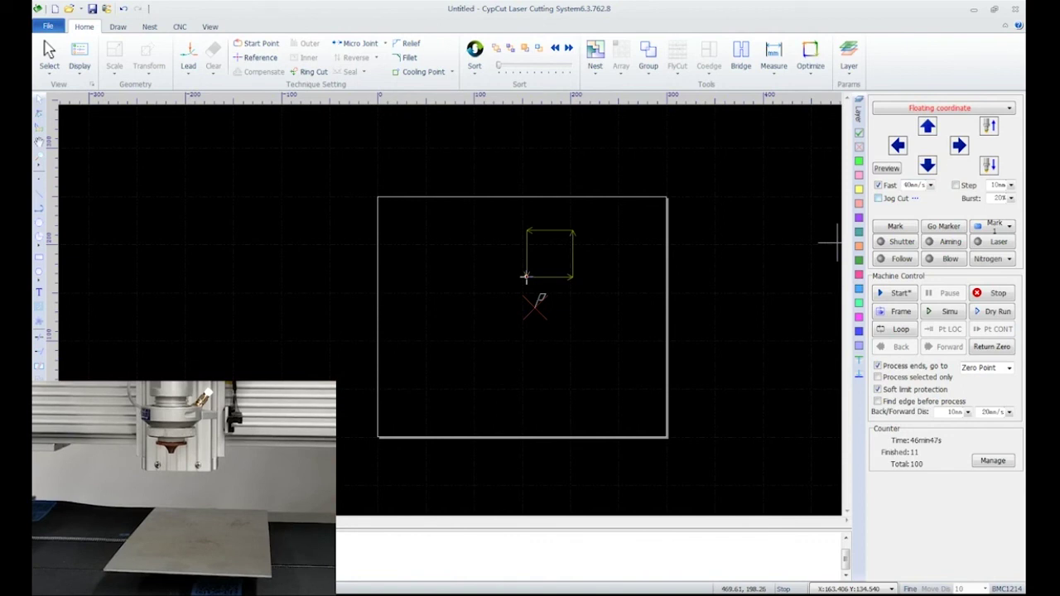
{"action": "left_click", "coordinate": [1010, 226]}
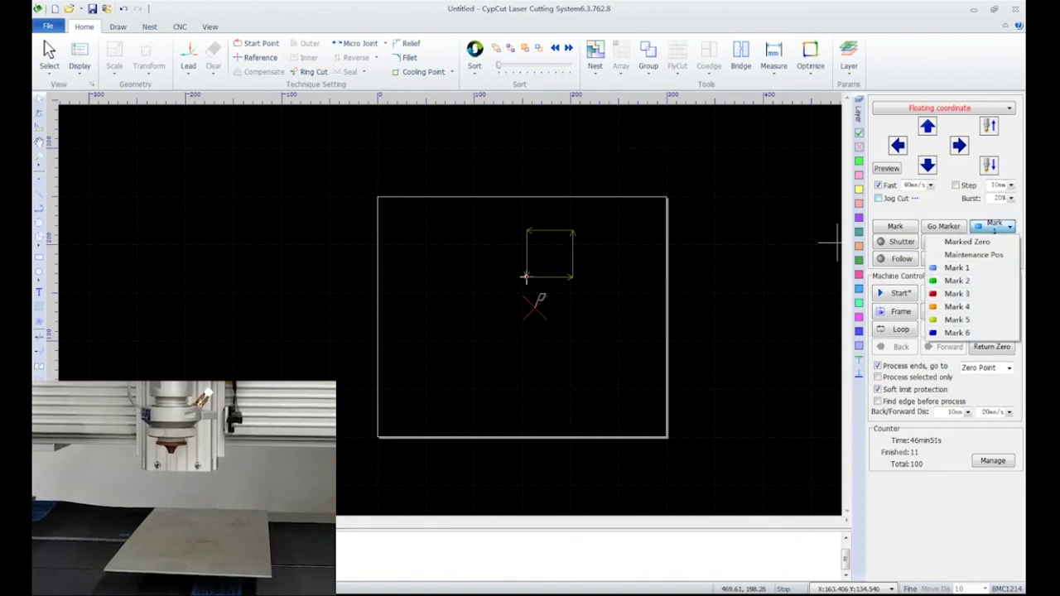
{"action": "left_click", "coordinate": [994, 231]}
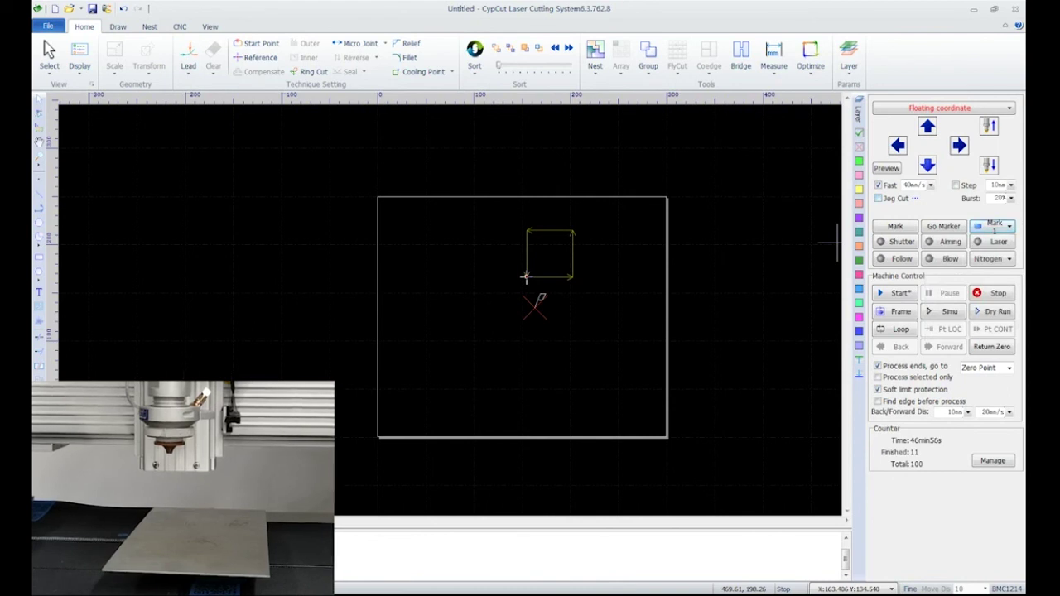
Jog the cutting head in negative X and Y and run Frame to trace the square's bounds.
{"action": "left_click", "coordinate": [927, 166]}
{"action": "left_click", "coordinate": [927, 165]}
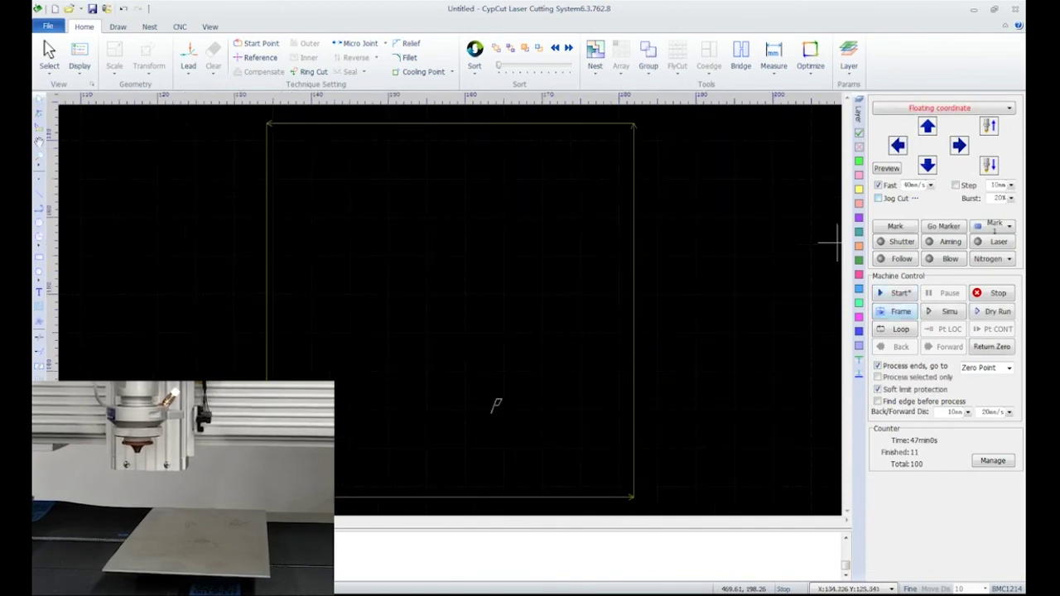
{"action": "left_click", "coordinate": [900, 312]}
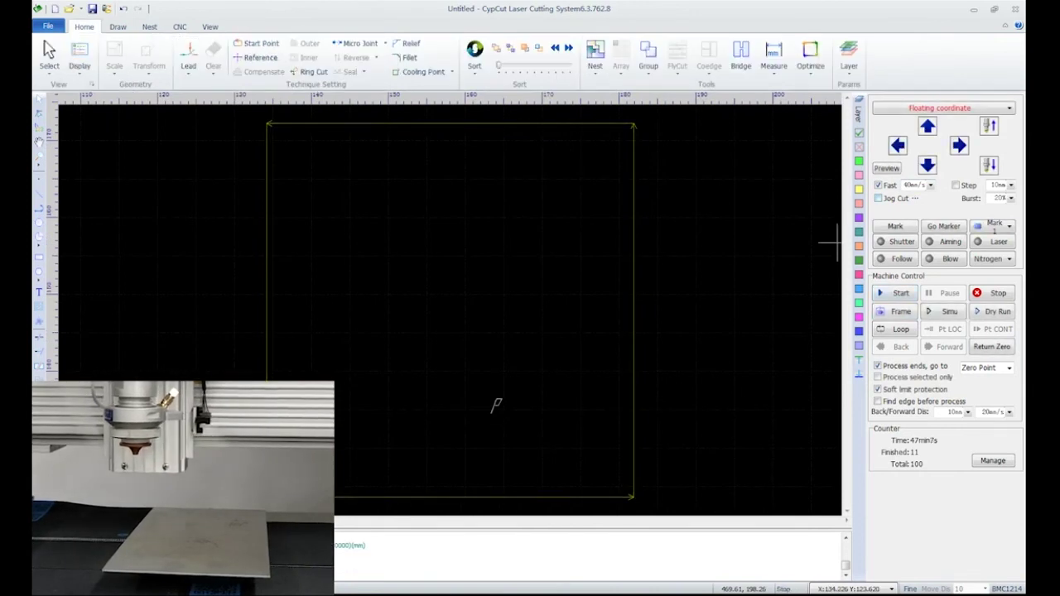
{"action": "scroll", "coordinate": [782, 255], "scroll_direction": "down", "scroll_amount": 5}
{"action": "scroll", "coordinate": [782, 255], "scroll_direction": "down", "scroll_amount": 2}
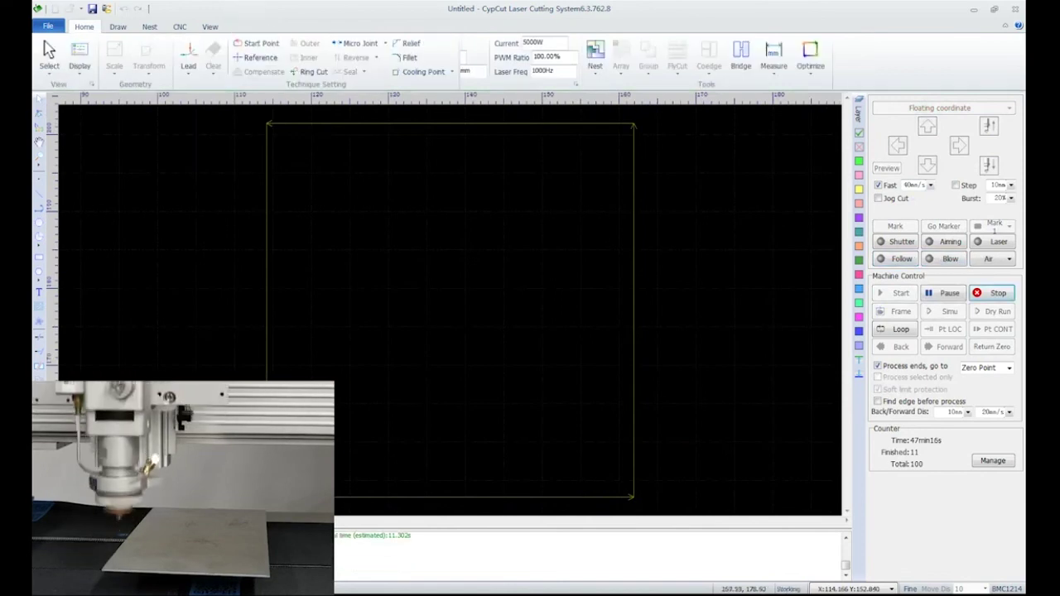
Select Marked Zero as the marker position and send the cutting head to it.
{"action": "scroll", "coordinate": [631, 342], "scroll_direction": "down", "scroll_amount": 2}
{"action": "left_click", "coordinate": [1008, 226]}
{"action": "left_click", "coordinate": [985, 241]}
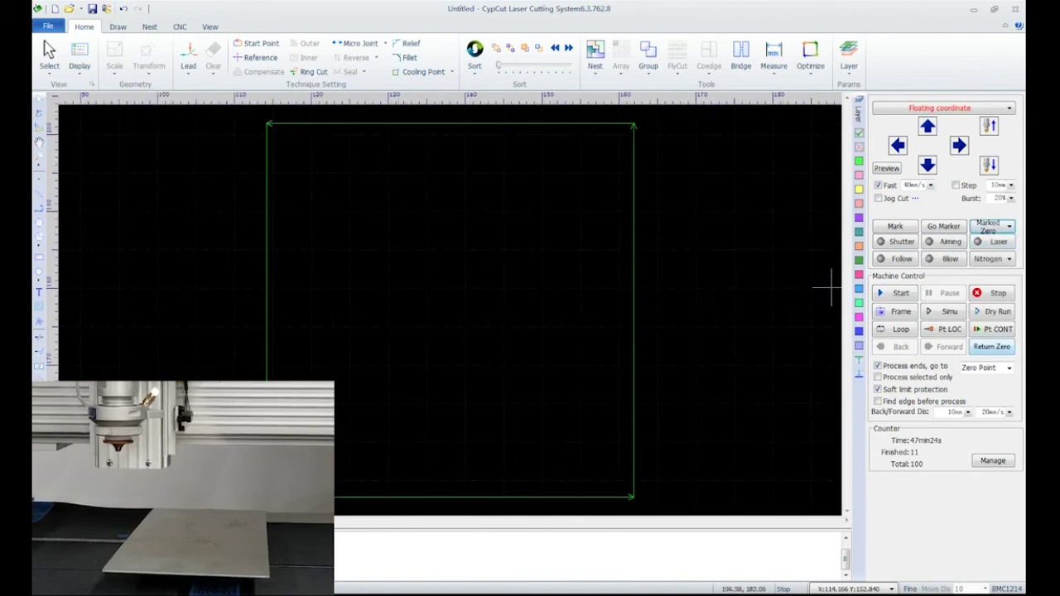
{"action": "left_click", "coordinate": [944, 227]}
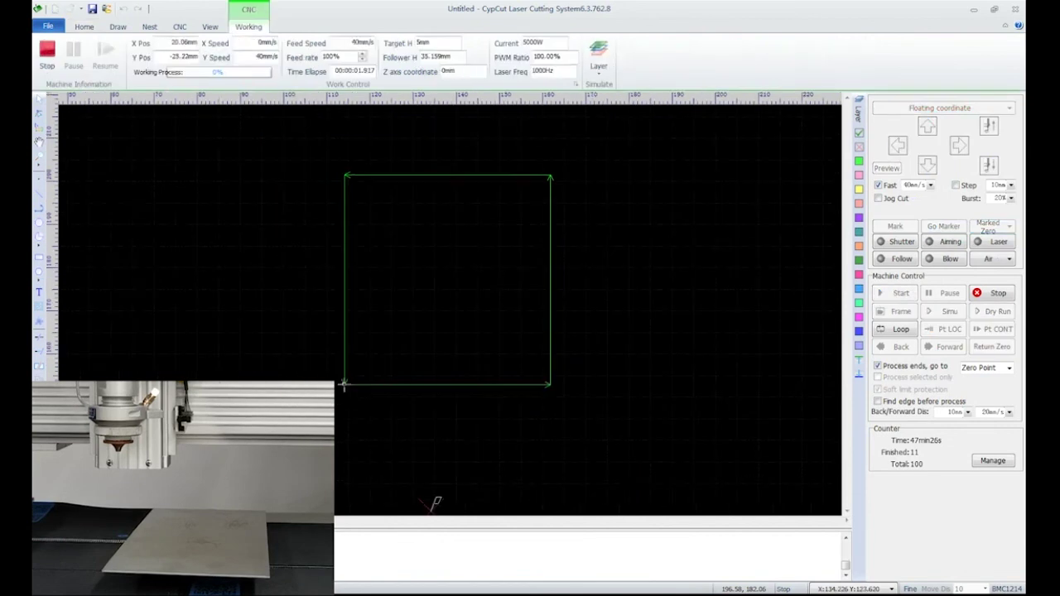
{"action": "scroll", "coordinate": [776, 284], "scroll_direction": "down", "scroll_amount": 2}
{"action": "scroll", "coordinate": [768, 287], "scroll_direction": "down", "scroll_amount": 3}
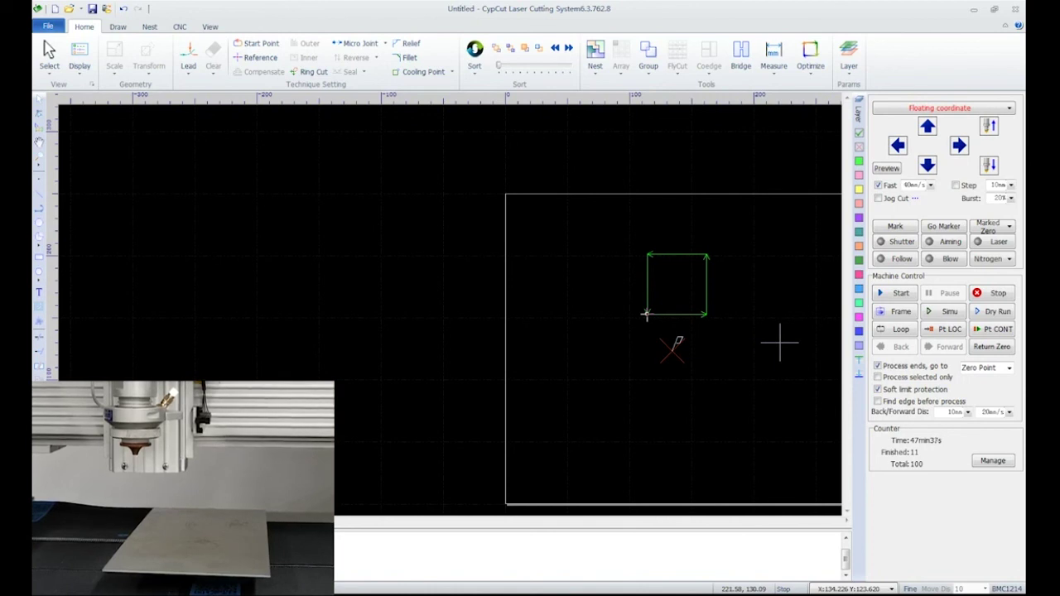
Enable Shutter and Aiming, and toggle Follow and Blow on and off, with Oxygen as the blowing gas.
{"action": "left_click", "coordinate": [898, 241]}
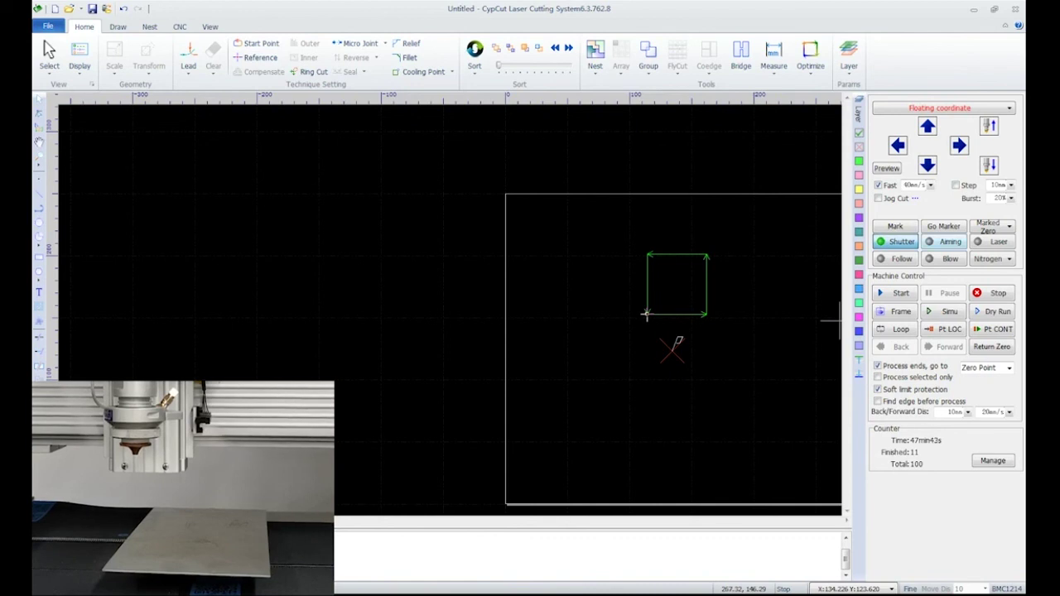
{"action": "left_click", "coordinate": [944, 241]}
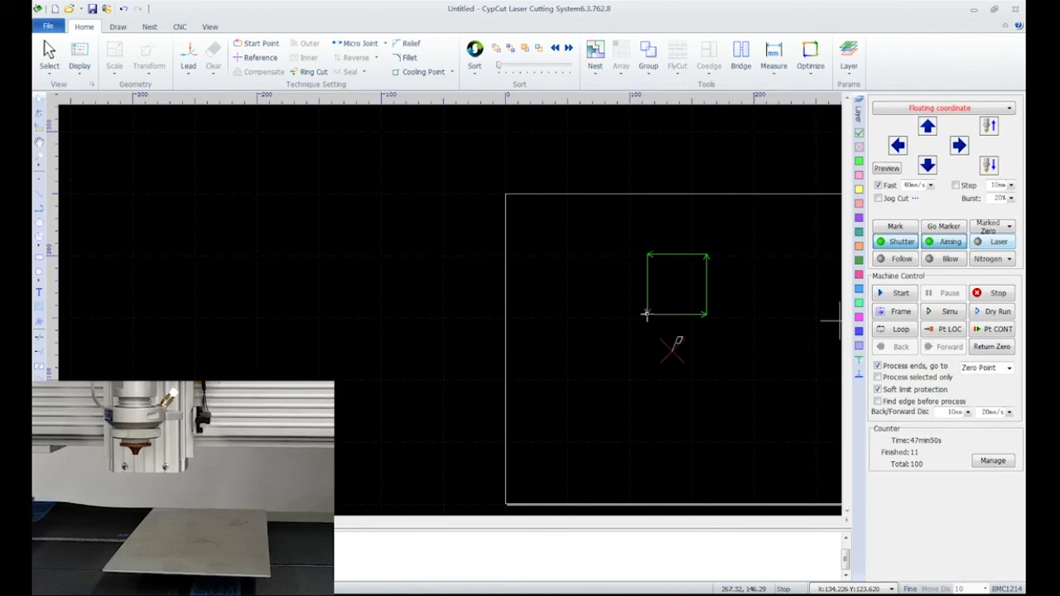
{"action": "left_click", "coordinate": [895, 260]}
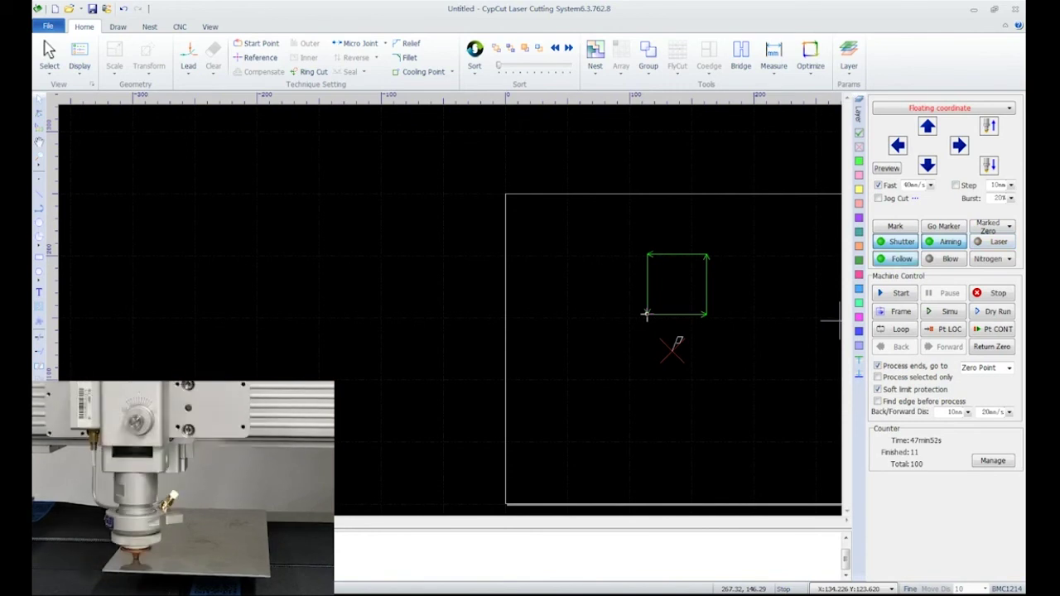
{"action": "left_click", "coordinate": [895, 259]}
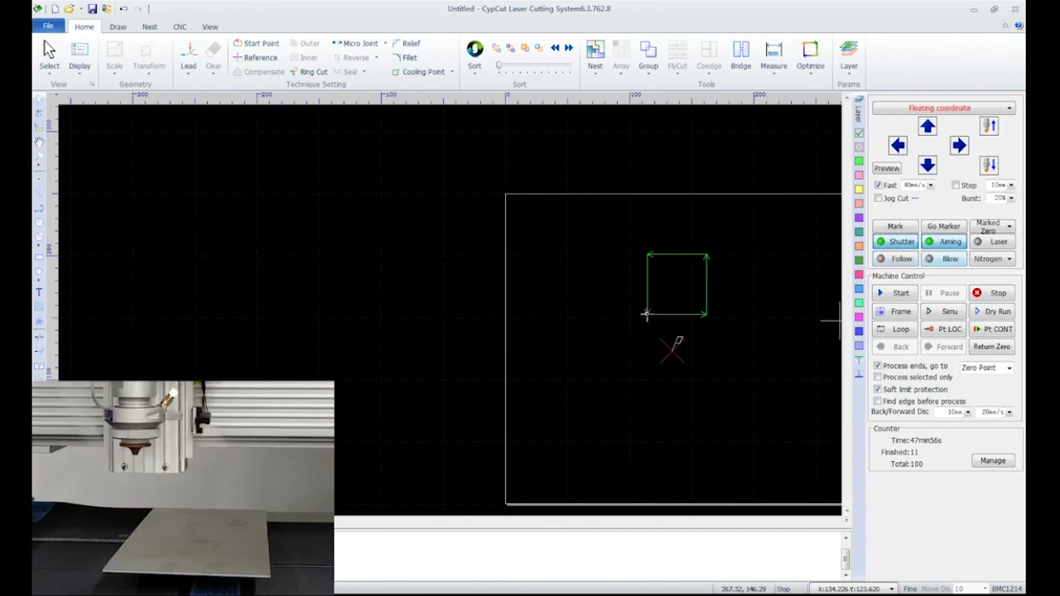
{"action": "left_click", "coordinate": [945, 259]}
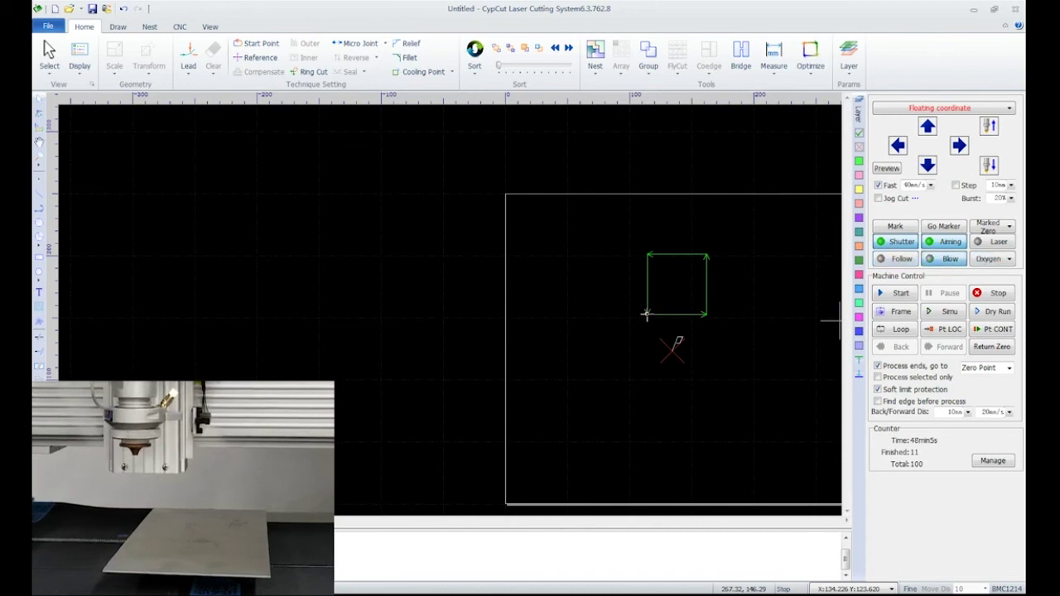
{"action": "left_click", "coordinate": [944, 259]}
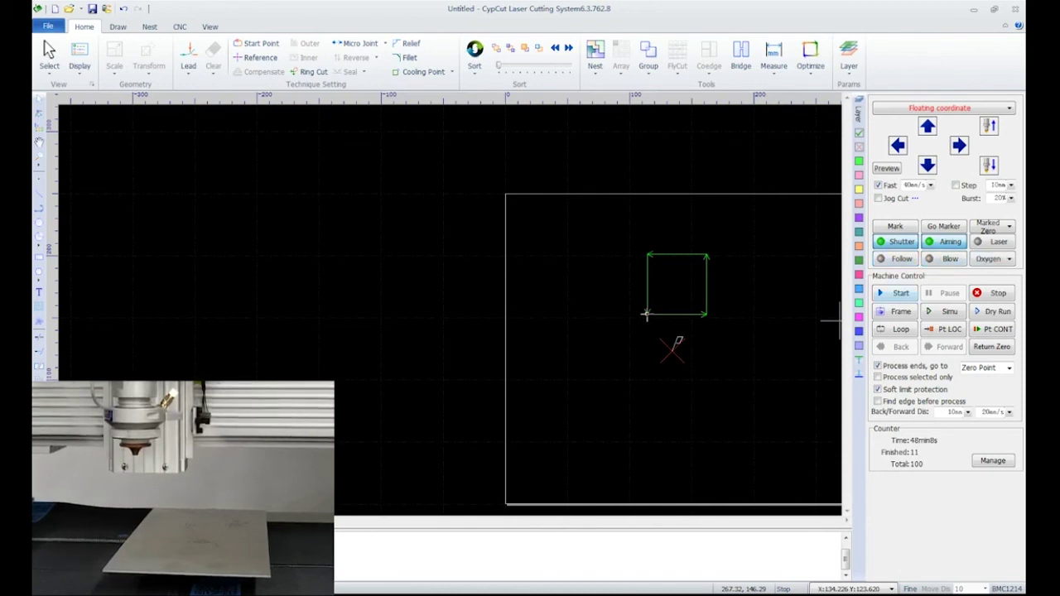
Start cutting the square and interrupt it along the path, continuing once with Resume and once with Fast Resume, ending paused.
{"action": "left_click", "coordinate": [895, 293]}
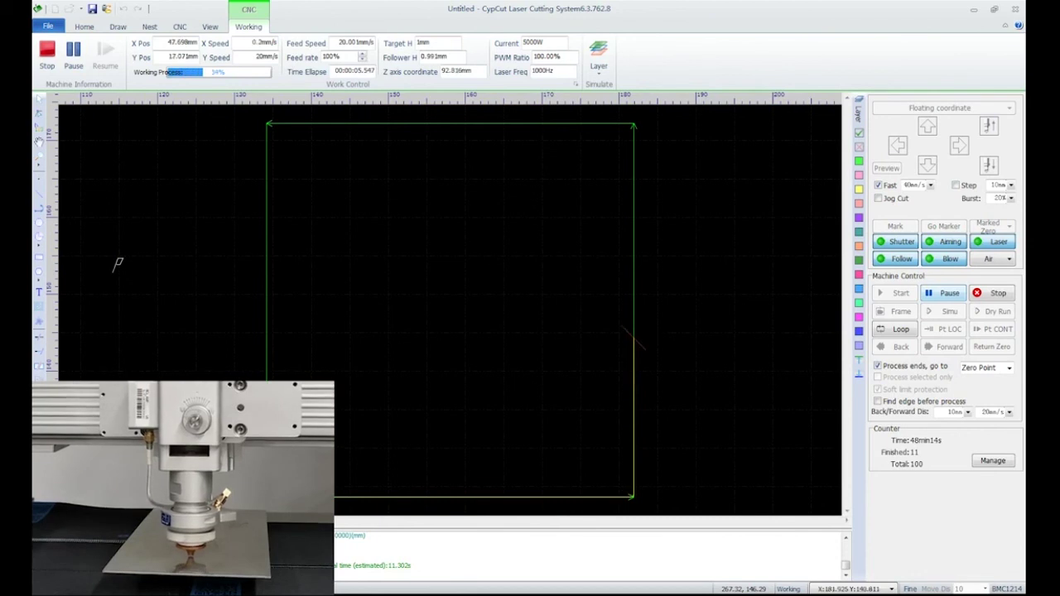
{"action": "left_click", "coordinate": [942, 293]}
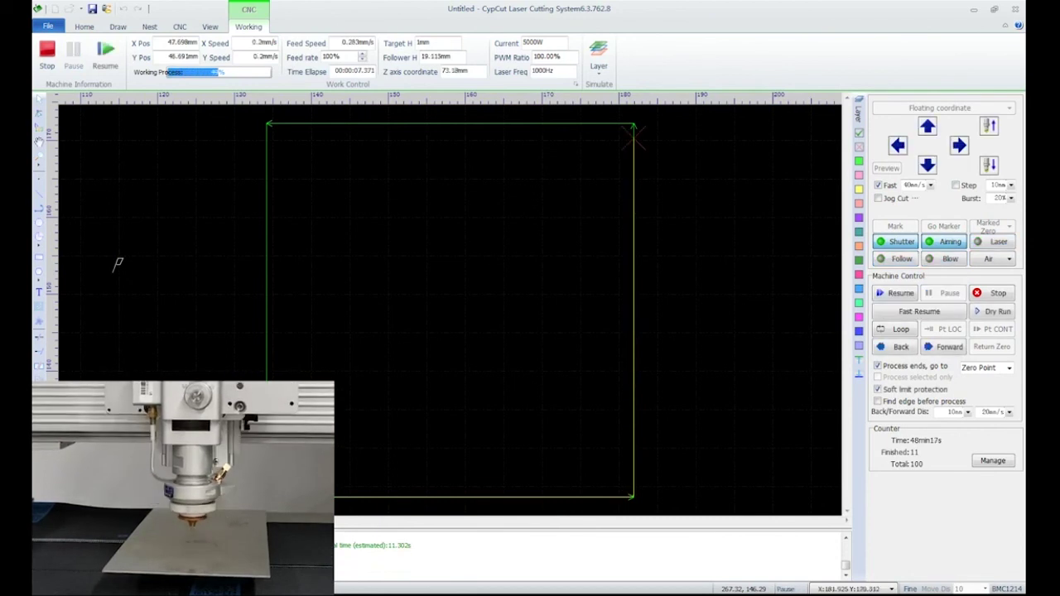
{"action": "left_click", "coordinate": [896, 293]}
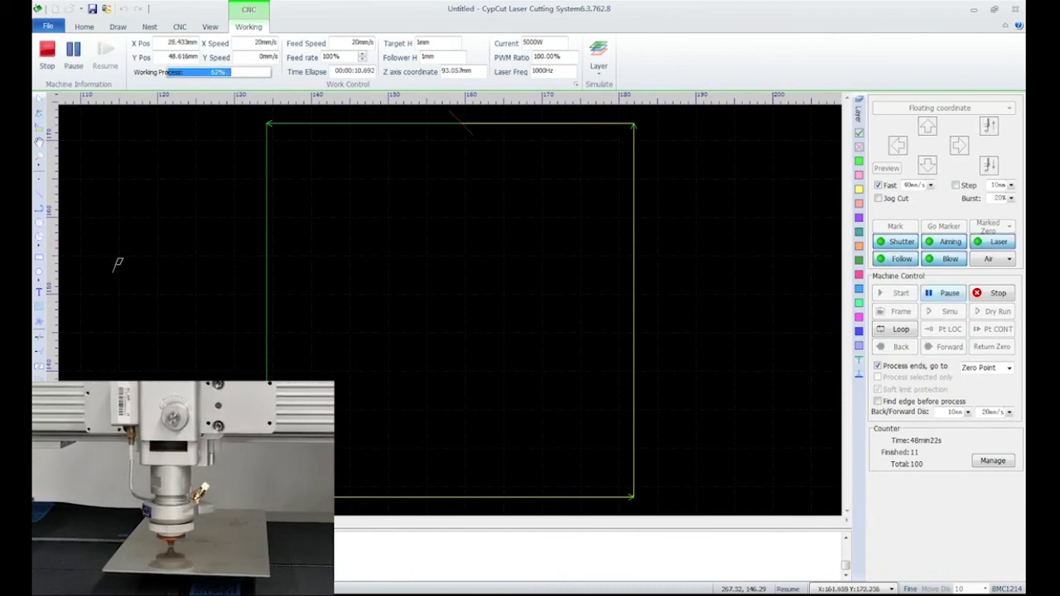
{"action": "left_click", "coordinate": [943, 293]}
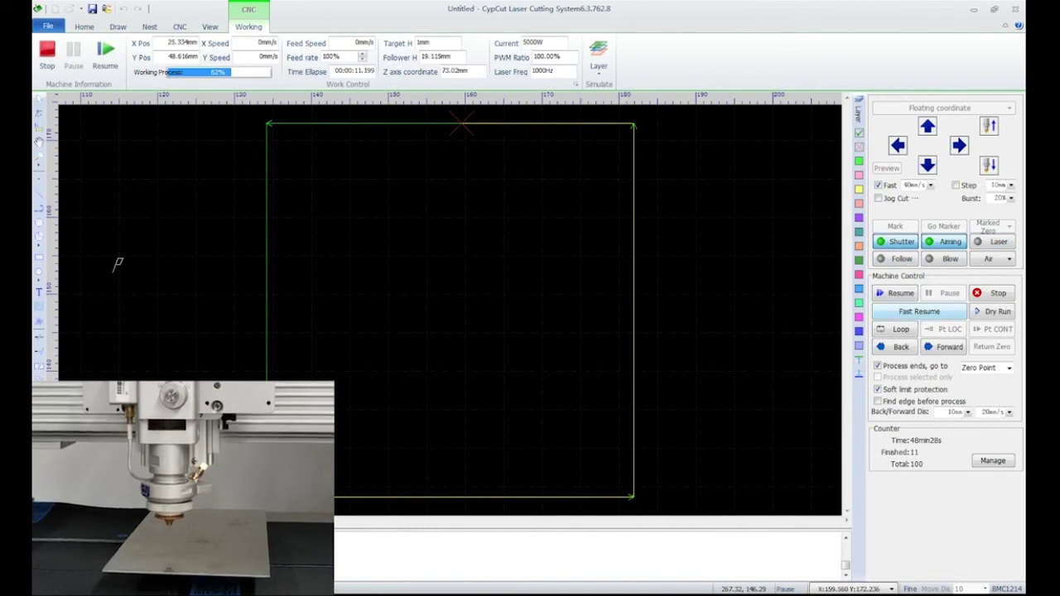
{"action": "left_click", "coordinate": [919, 312]}
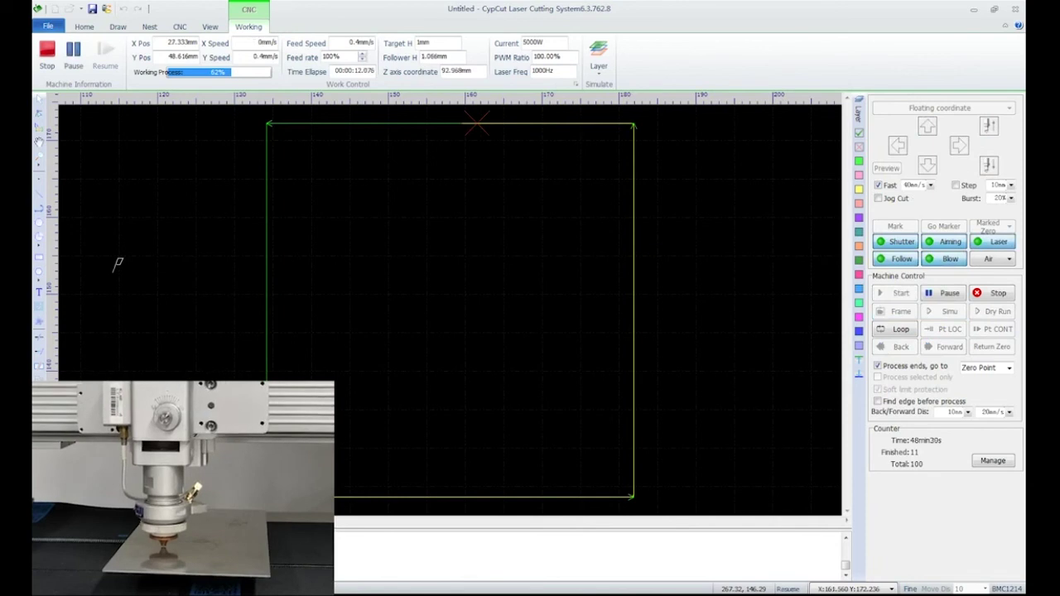
{"action": "left_click", "coordinate": [943, 293]}
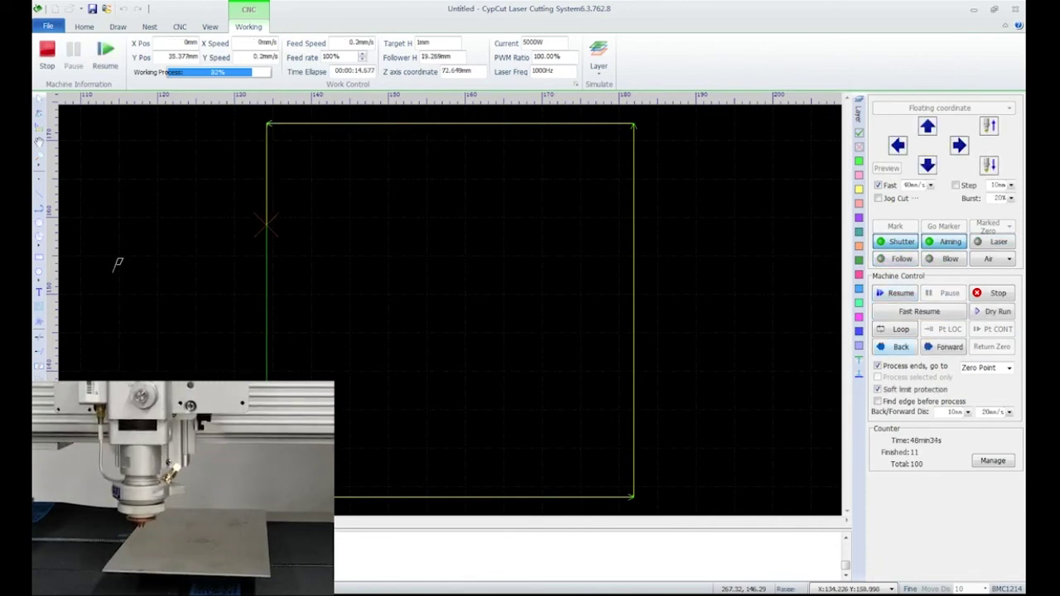
Move the paused cutting head back along the cut path in several increments, and forward again in two increments.
{"action": "left_click", "coordinate": [896, 347]}
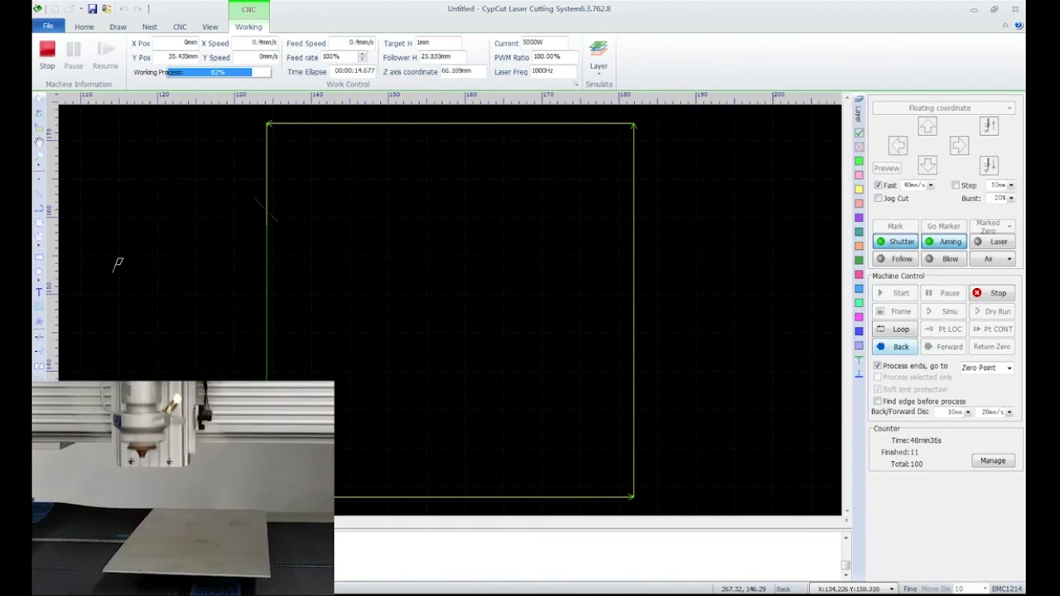
{"action": "left_click", "coordinate": [896, 347]}
{"action": "left_click", "coordinate": [896, 346]}
{"action": "left_click", "coordinate": [896, 347]}
{"action": "left_click", "coordinate": [943, 346]}
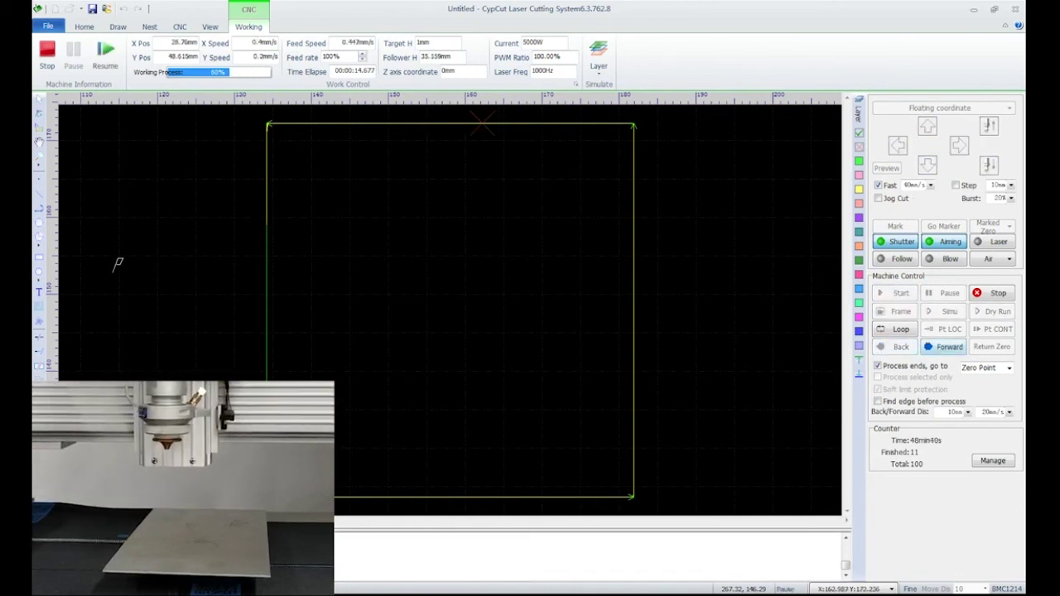
{"action": "left_click", "coordinate": [943, 347]}
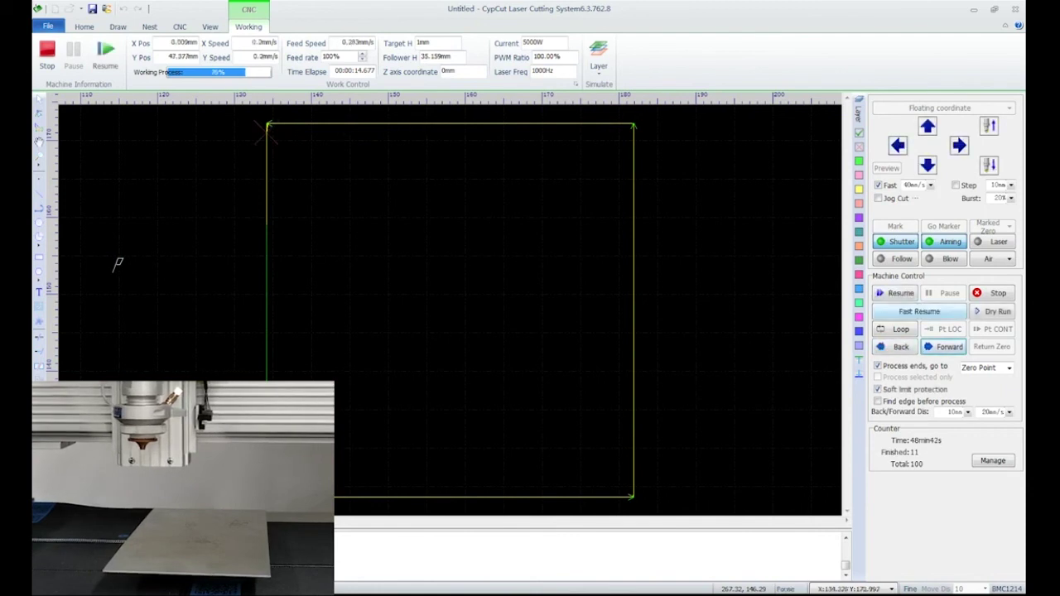
Resume cutting the square, pause on its left edge, and open the Back/Forward speed for editing.
{"action": "left_click", "coordinate": [895, 293]}
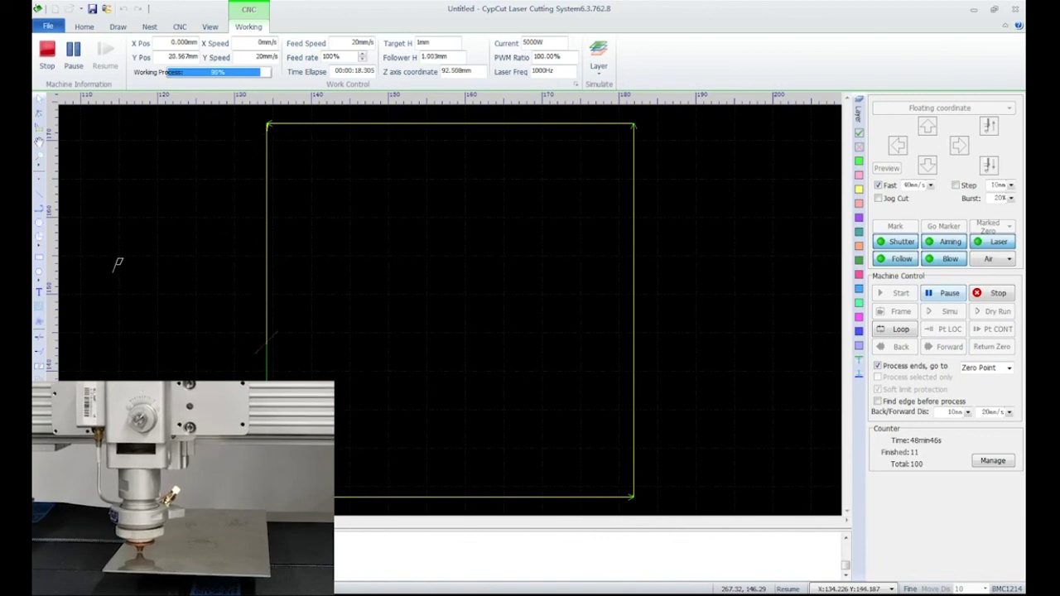
{"action": "left_click", "coordinate": [943, 293]}
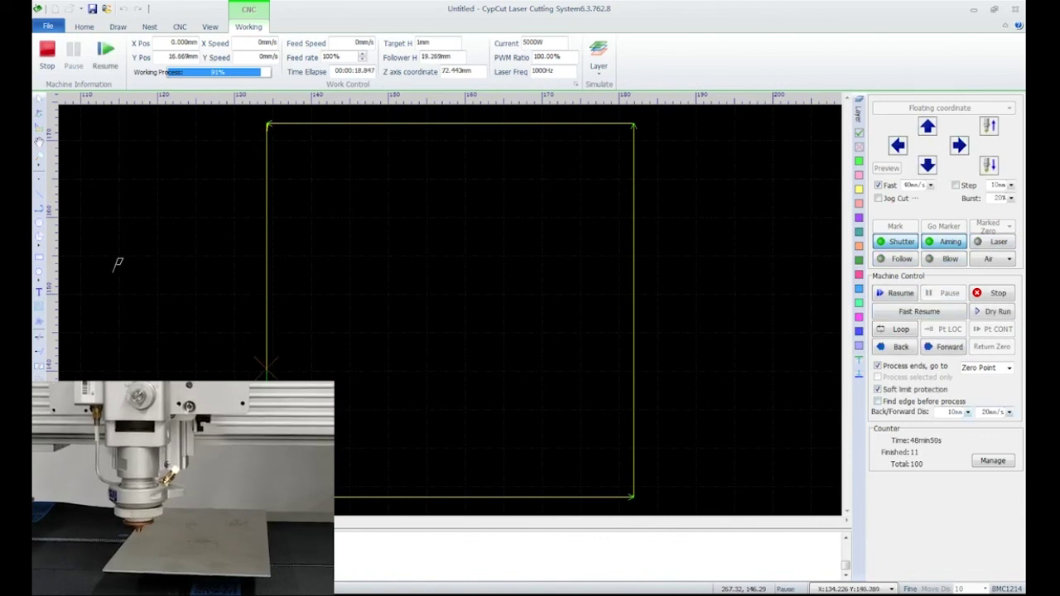
{"action": "left_click", "coordinate": [1003, 411]}
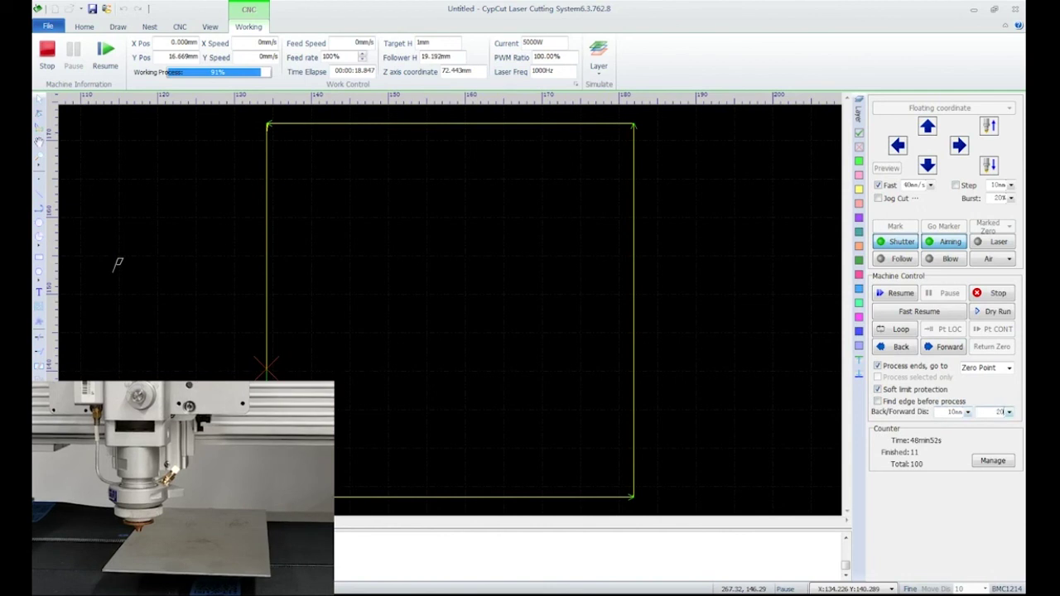
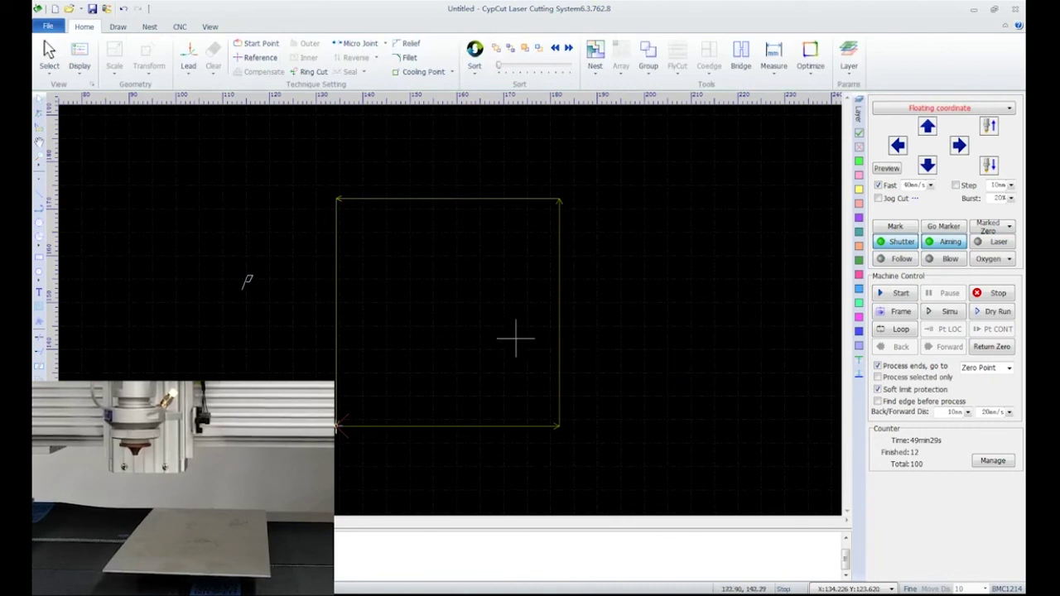
Jog the cutting head in positive Y and X, and return it to the zero point.
{"action": "left_click", "coordinate": [559, 332]}
{"action": "left_click", "coordinate": [579, 328]}
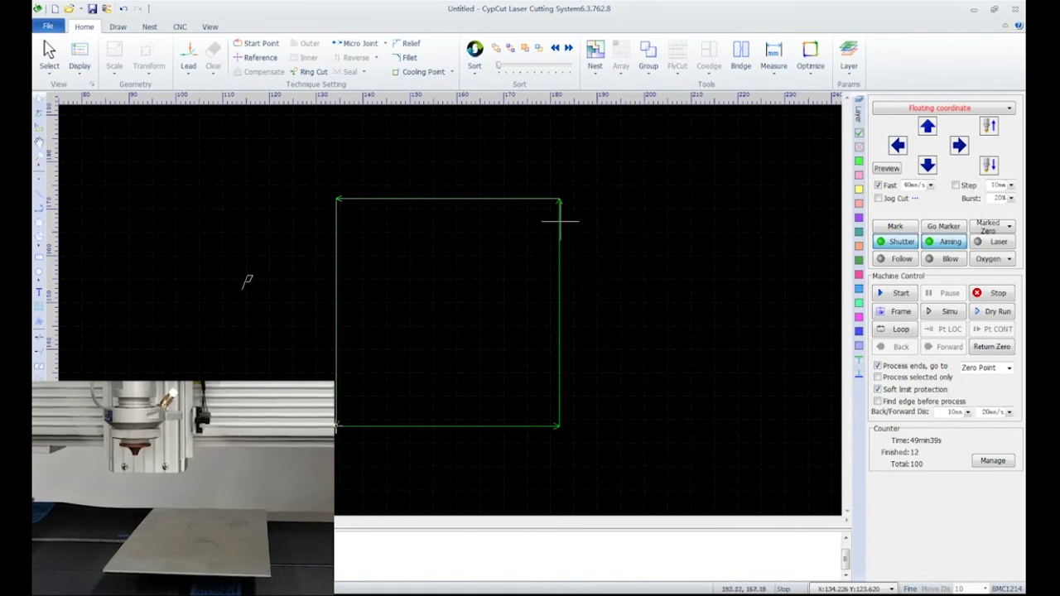
{"action": "mouse_move", "coordinate": [559, 221]}
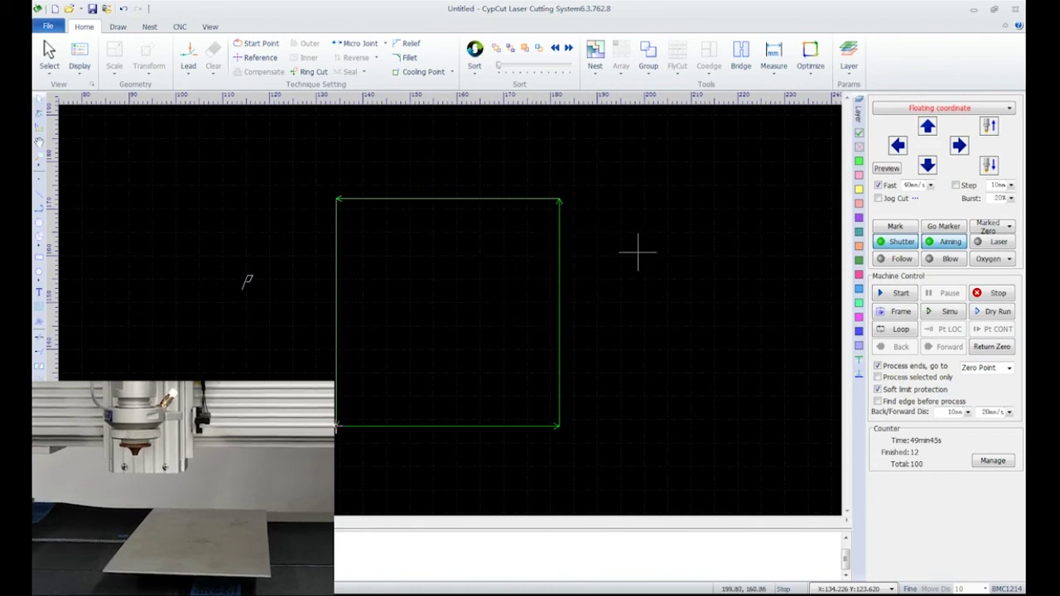
{"action": "left_click", "coordinate": [927, 126]}
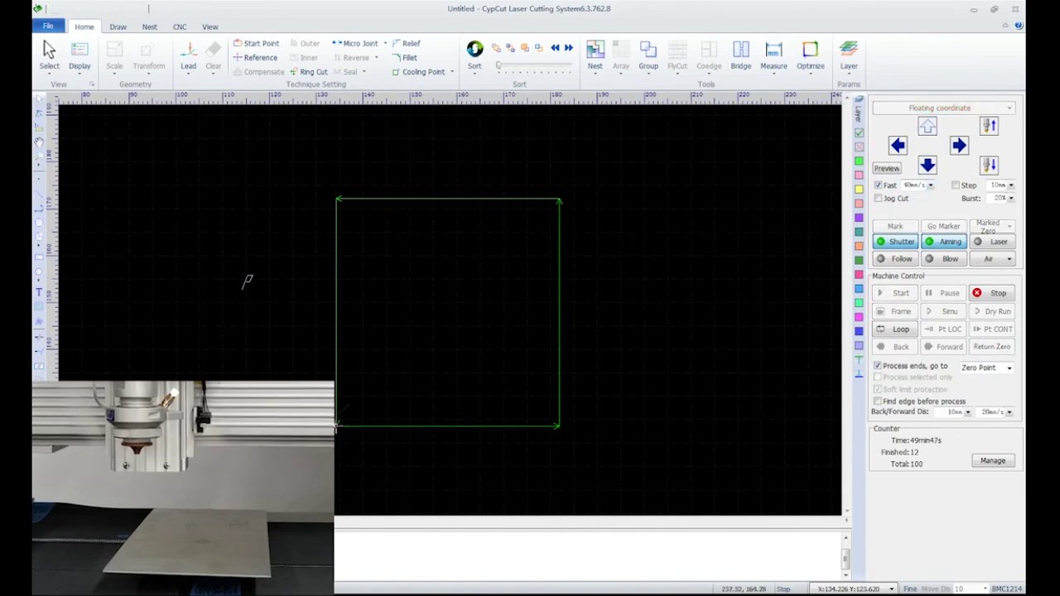
{"action": "left_click", "coordinate": [959, 145]}
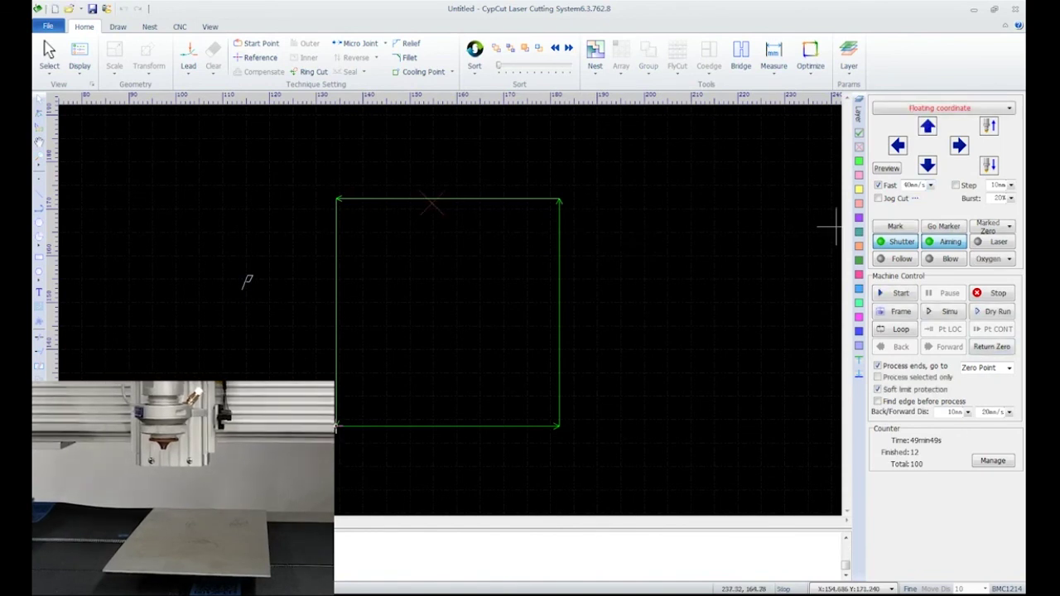
{"action": "left_click", "coordinate": [992, 346]}
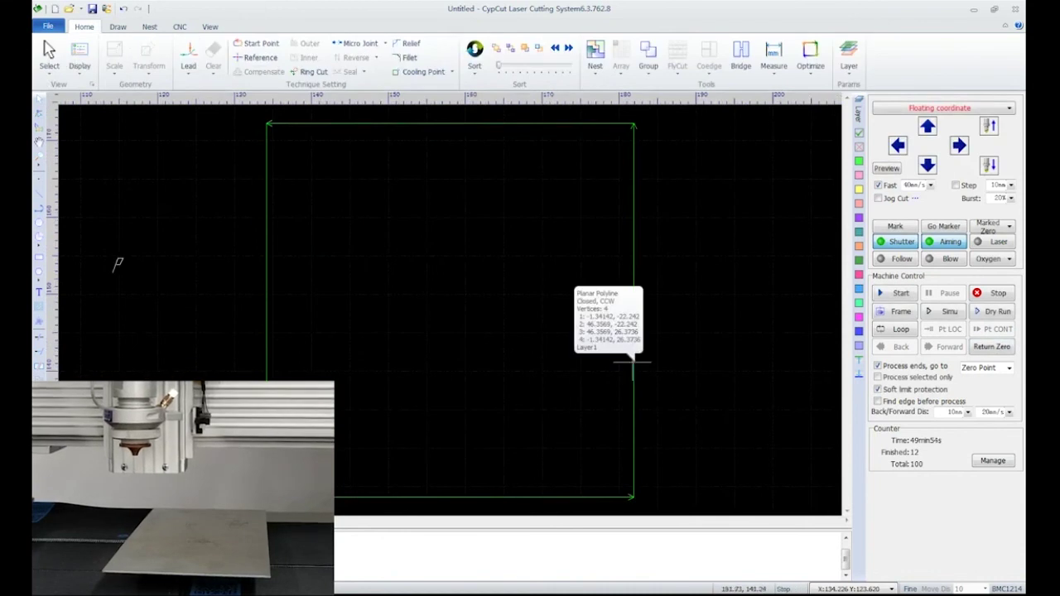
Locate the cutting head at a point on the square's right edge and start processing.
{"action": "right_click", "coordinate": [634, 235]}
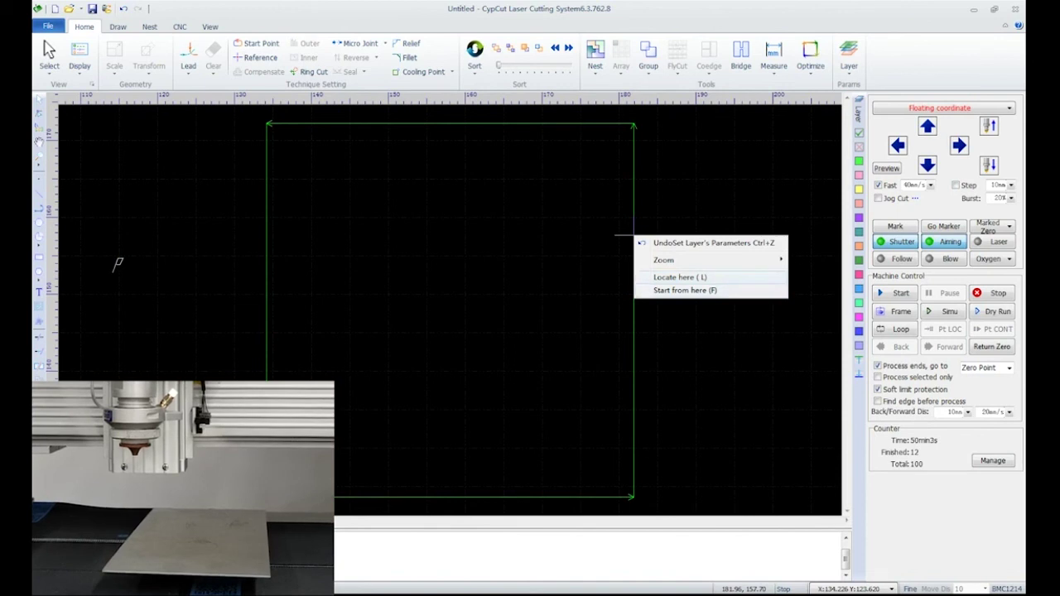
{"action": "left_click", "coordinate": [717, 278]}
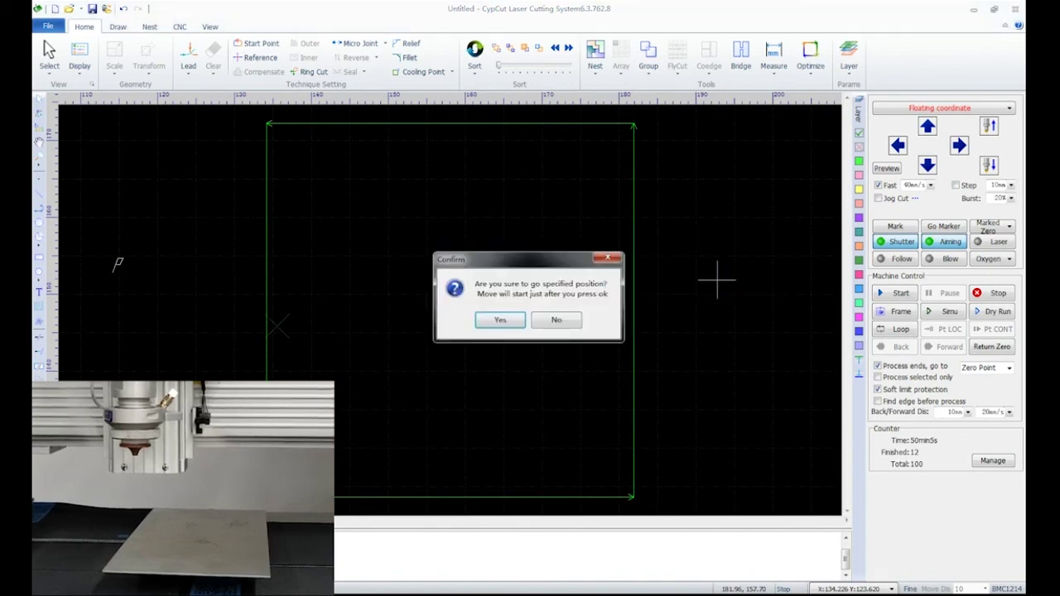
{"action": "left_click", "coordinate": [500, 320]}
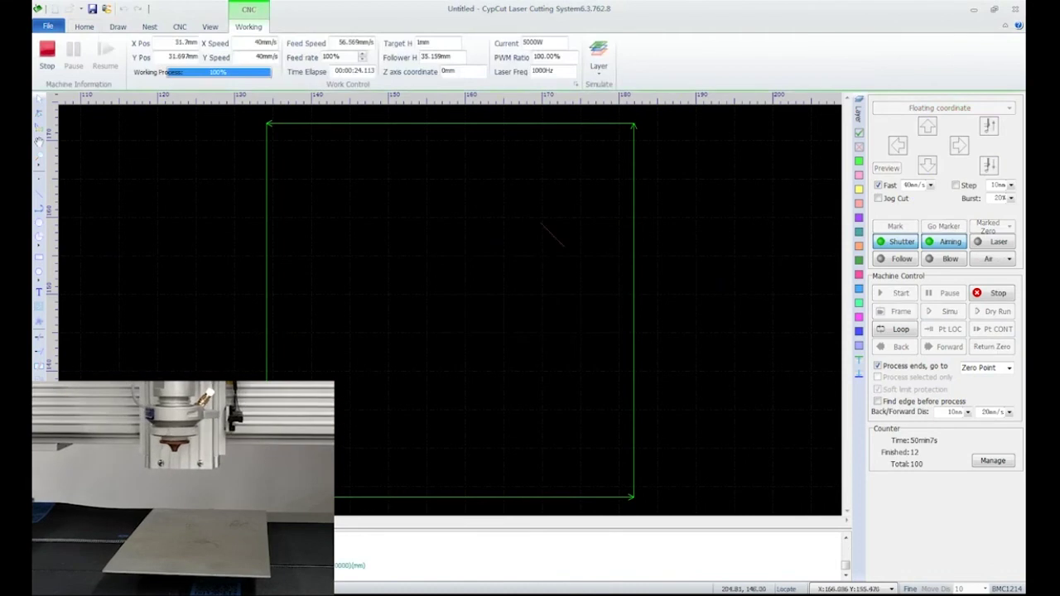
{"action": "left_click", "coordinate": [900, 293]}
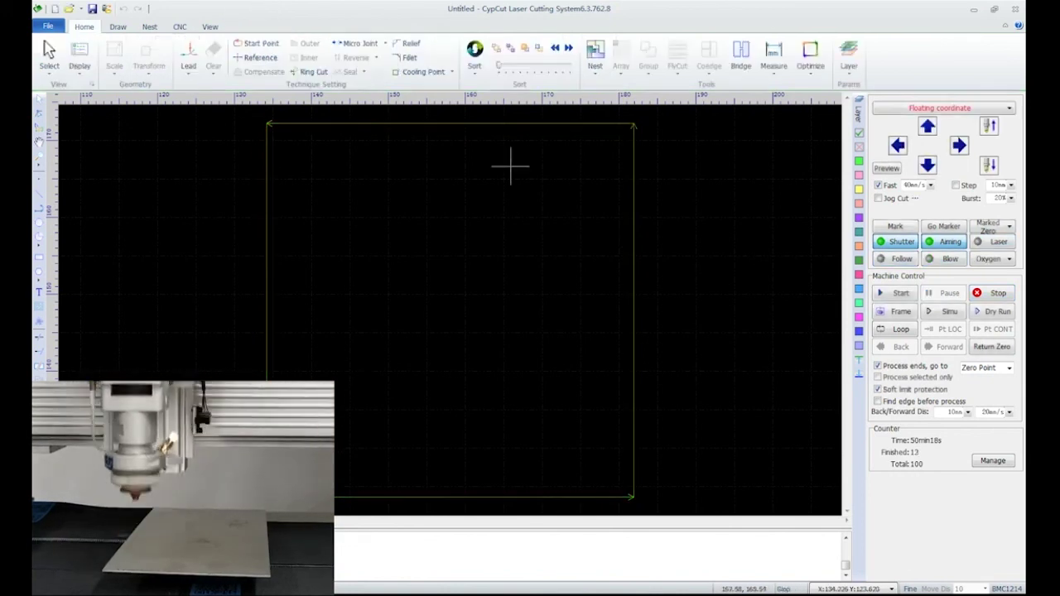
Start processing the square from a point on its top edge and confirm the start.
{"action": "right_click", "coordinate": [472, 123]}
{"action": "left_click", "coordinate": [520, 177]}
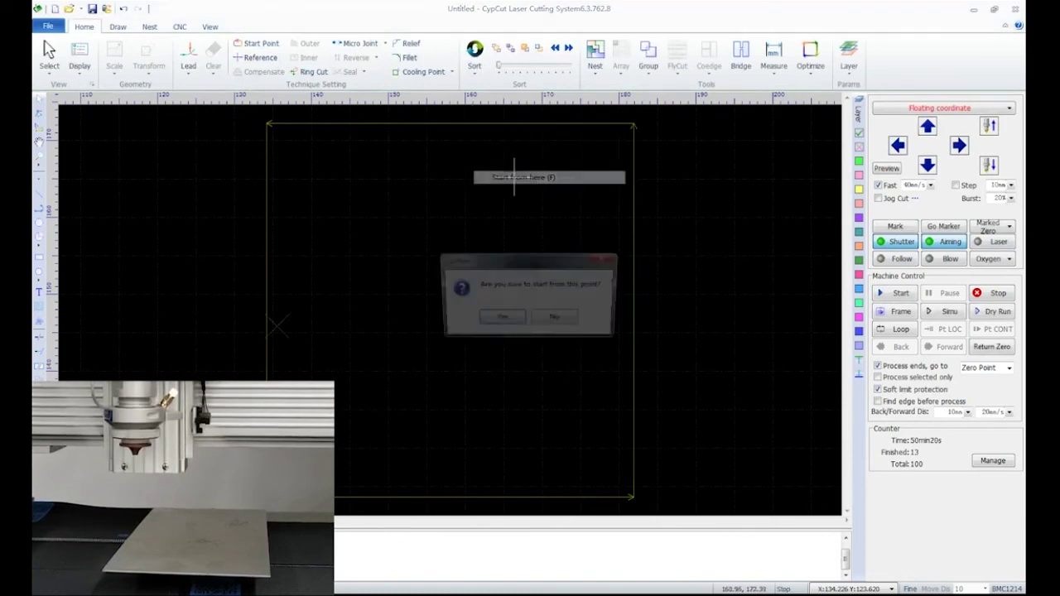
{"action": "left_click", "coordinate": [497, 317]}
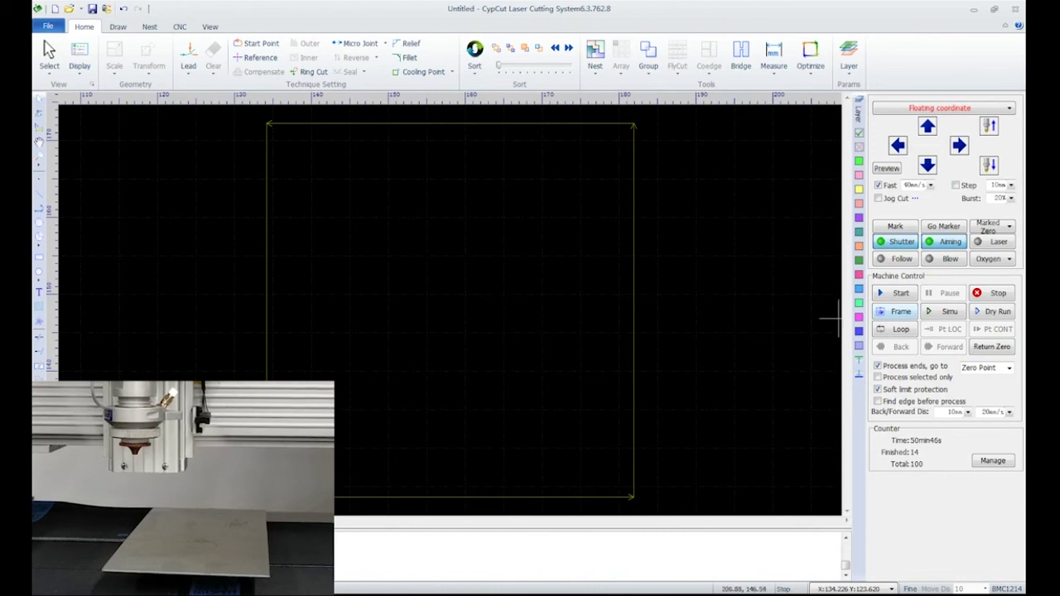
Run Frame around the square and simulate its processing.
{"action": "left_click", "coordinate": [895, 311]}
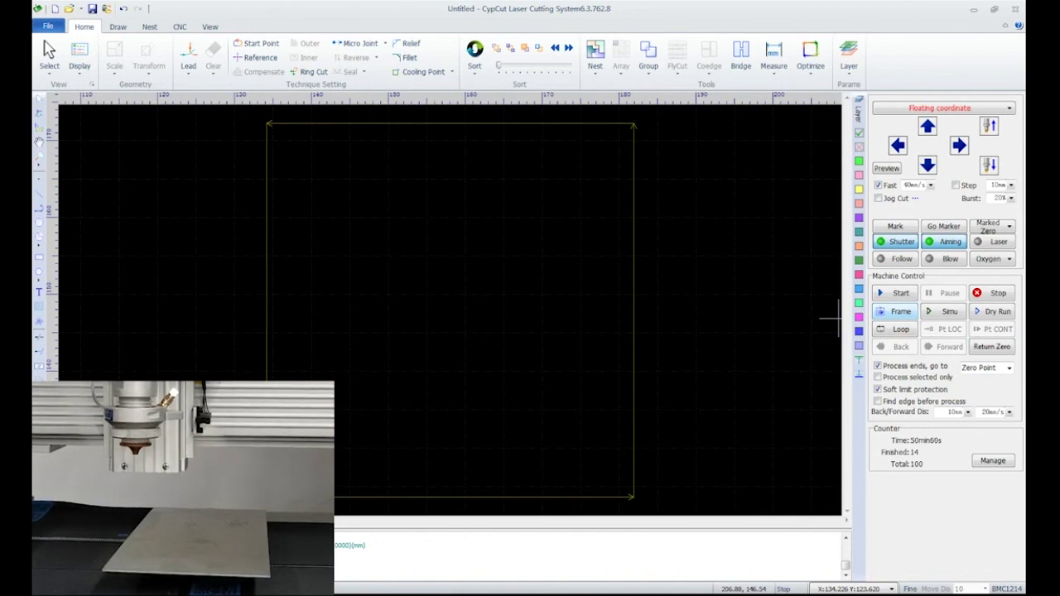
{"action": "left_click", "coordinate": [949, 311]}
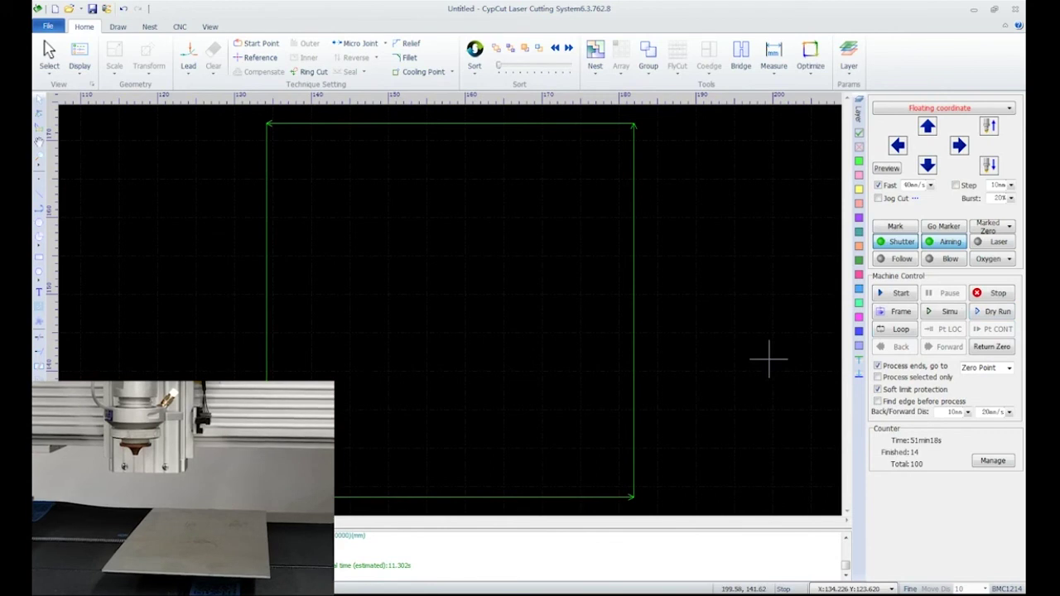
Dry run the square and jog the cutting head in positive Y.
{"action": "left_click", "coordinate": [992, 312]}
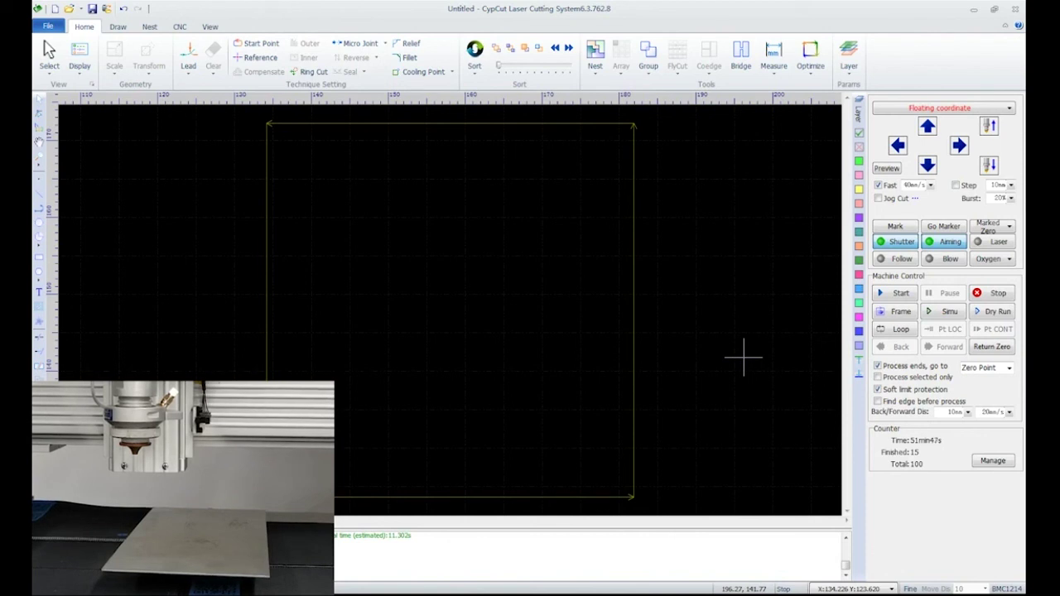
{"action": "left_click", "coordinate": [927, 127]}
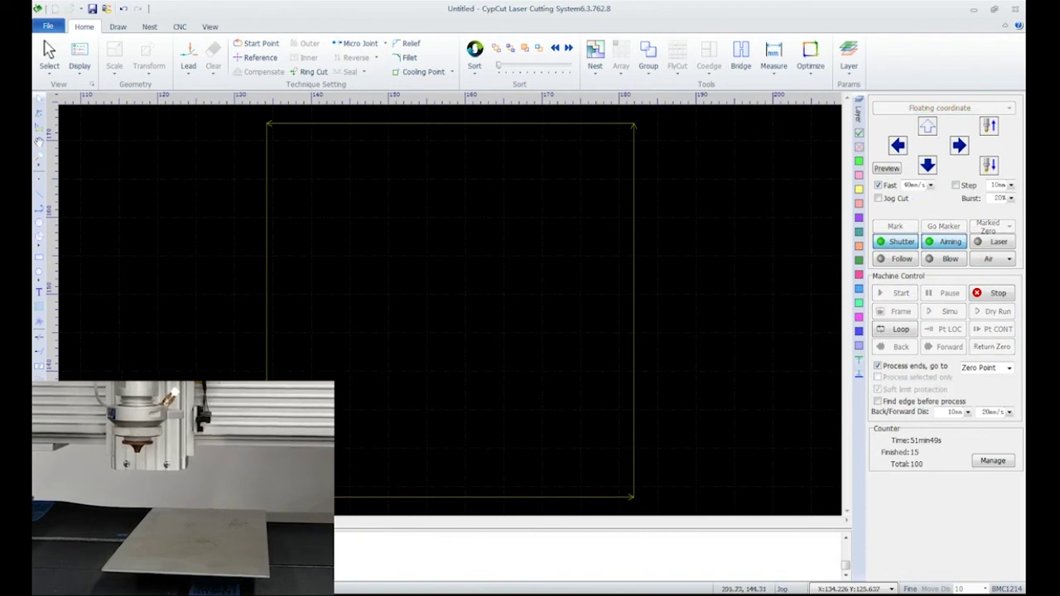
{"action": "left_click", "coordinate": [958, 146]}
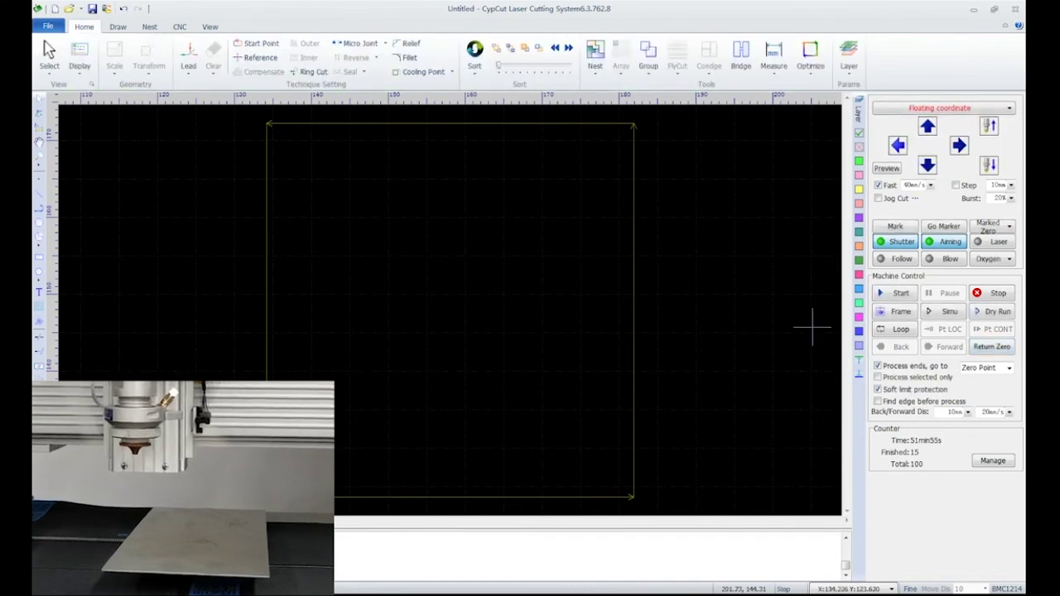
Jog the cutting head in negative X and positive Y, and return it to the zero point.
{"action": "key", "text": "Left"}
{"action": "key", "text": "Up"}
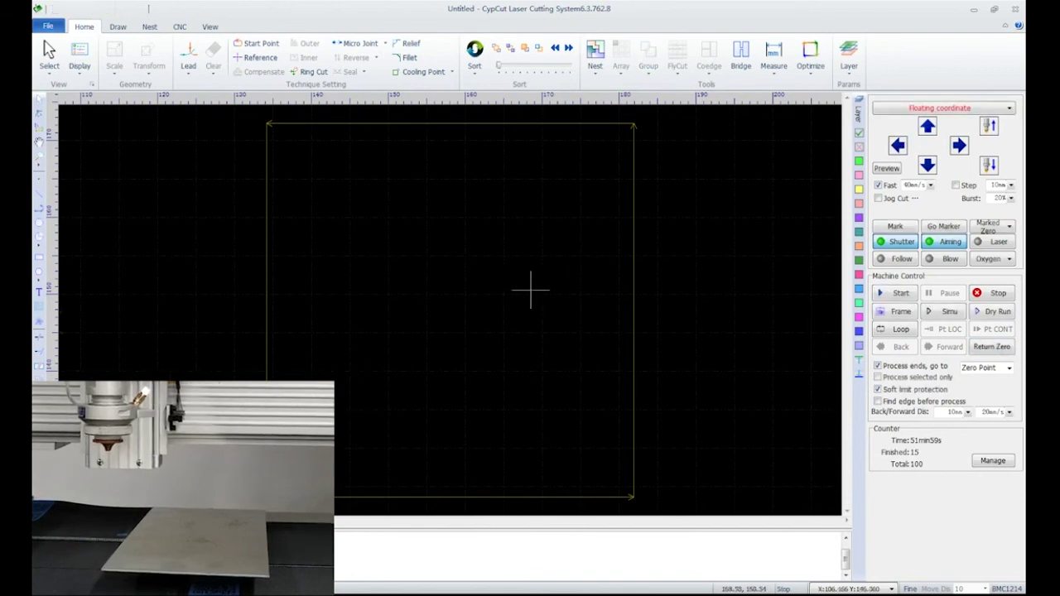
{"action": "scroll", "coordinate": [530, 290], "scroll_direction": "down", "scroll_amount": 3}
{"action": "left_click", "coordinate": [992, 346]}
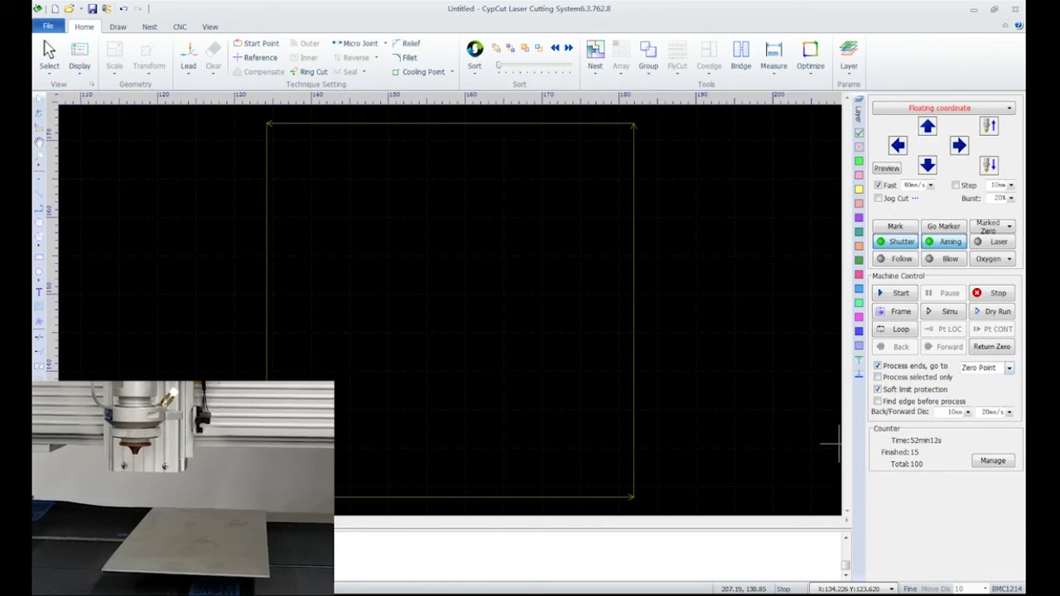
Enable Process selected only and draw a circle of about 11.66 mm radius inside the square.
{"action": "left_click", "coordinate": [878, 378]}
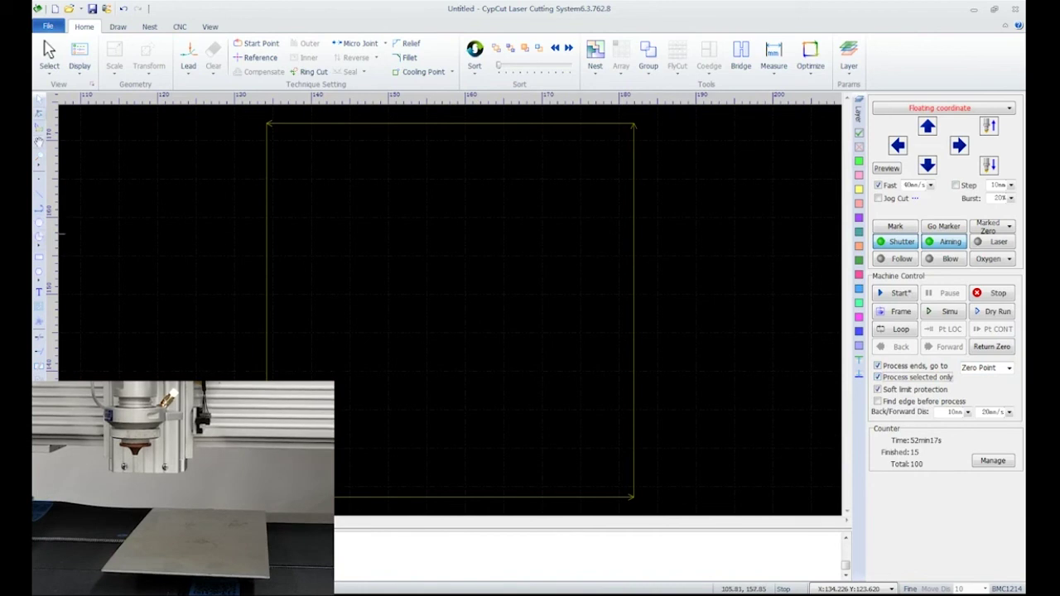
{"action": "left_click", "coordinate": [39, 222]}
{"action": "left_click_drag", "start_coordinate": [460, 311], "coordinate": [521, 247]}
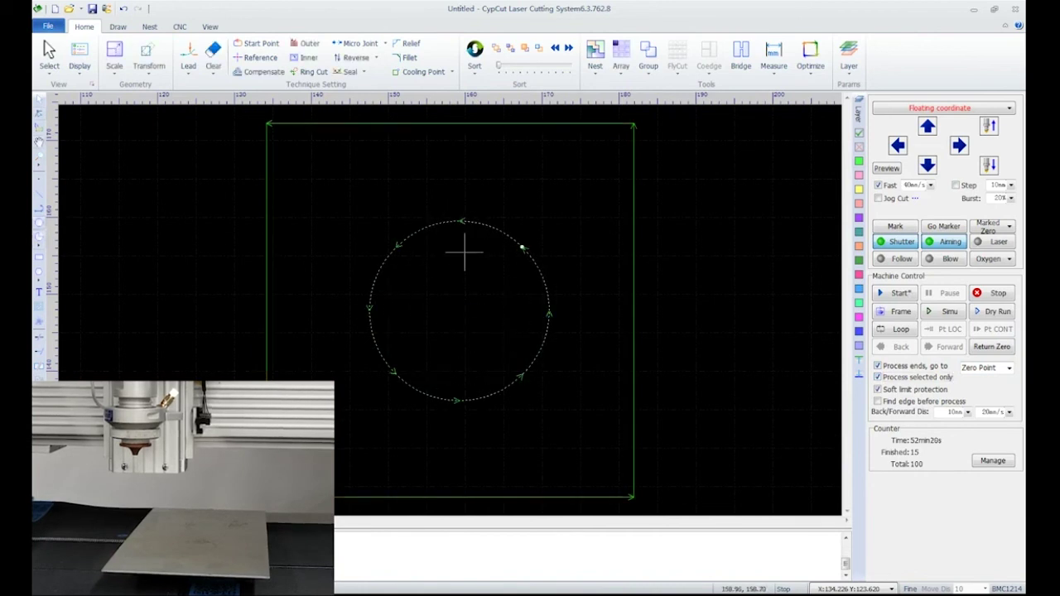
Process only the selected circle and clear its selection.
{"action": "left_click_drag", "start_coordinate": [460, 263], "coordinate": [415, 208]}
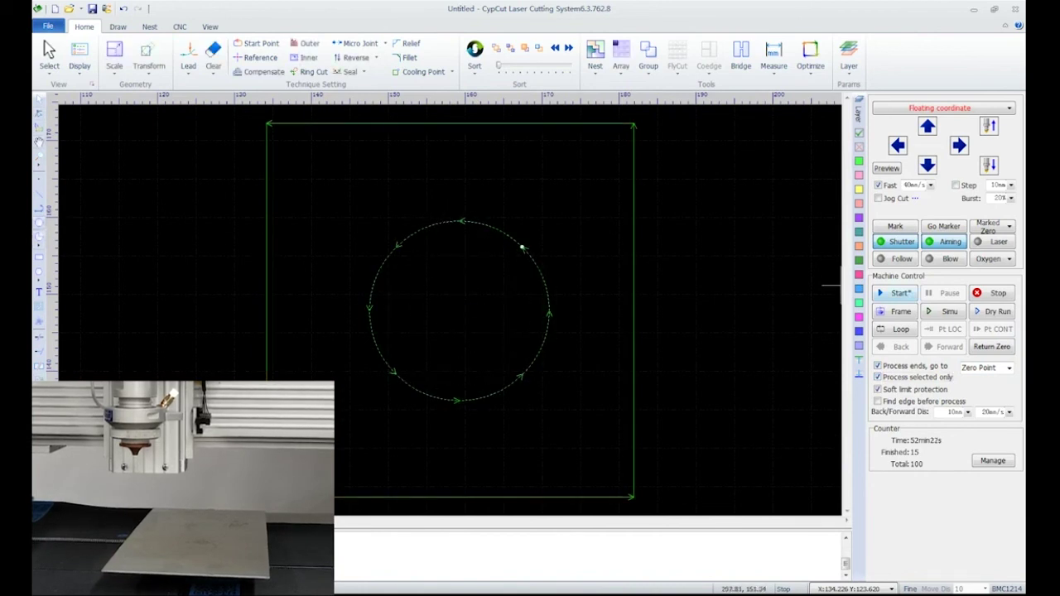
{"action": "left_click", "coordinate": [895, 293]}
{"action": "left_click", "coordinate": [471, 319]}
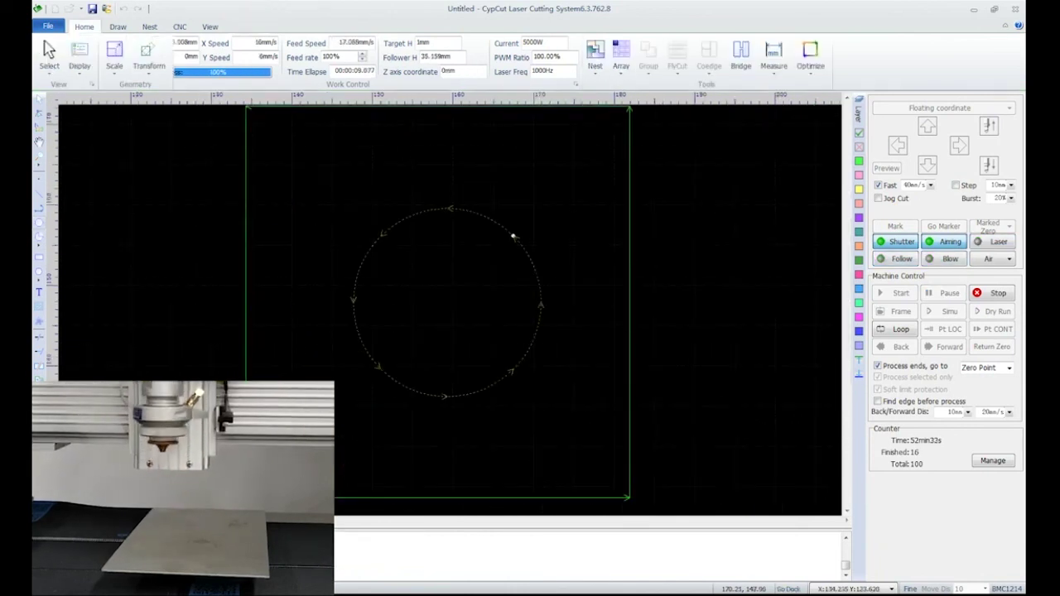
{"action": "left_click", "coordinate": [595, 383]}
{"action": "scroll", "coordinate": [595, 383], "scroll_direction": "down", "scroll_amount": 2}
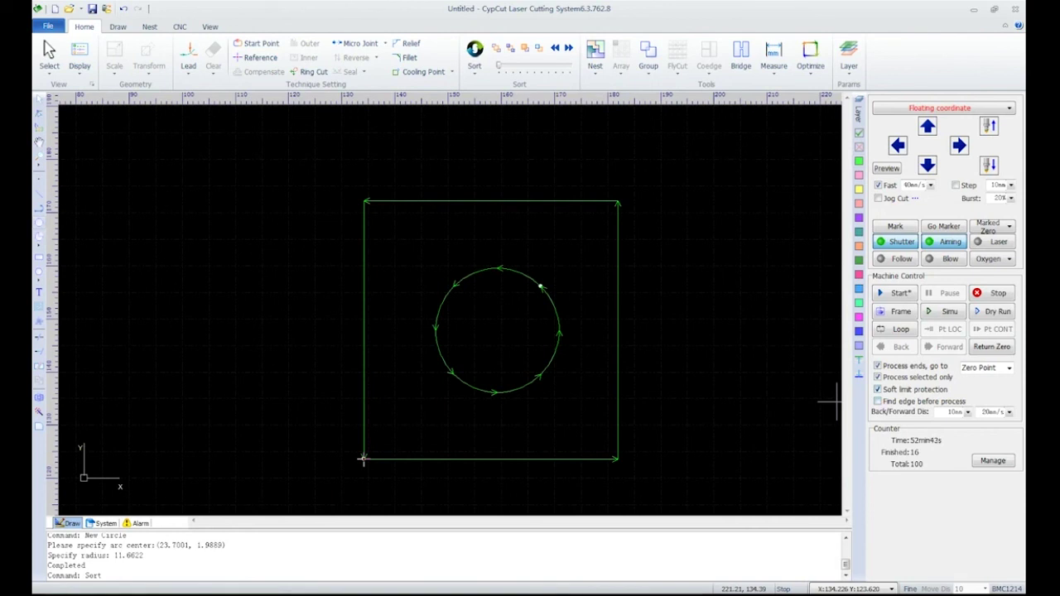
Request disabling Soft limit protection but decline the confirmation, and enable Find edge before process.
{"action": "left_click", "coordinate": [876, 389]}
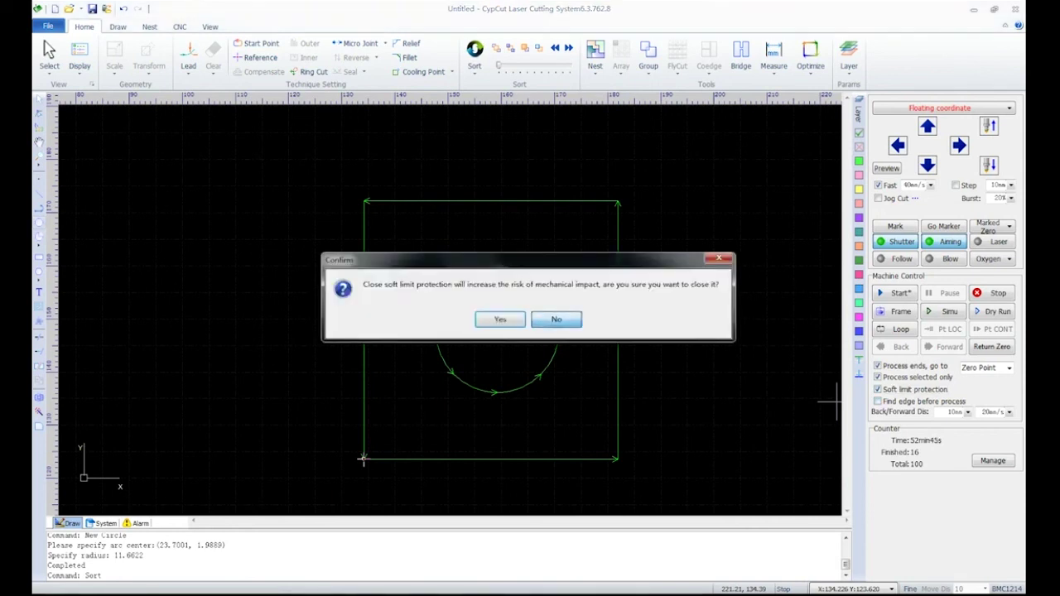
{"action": "left_click", "coordinate": [556, 320]}
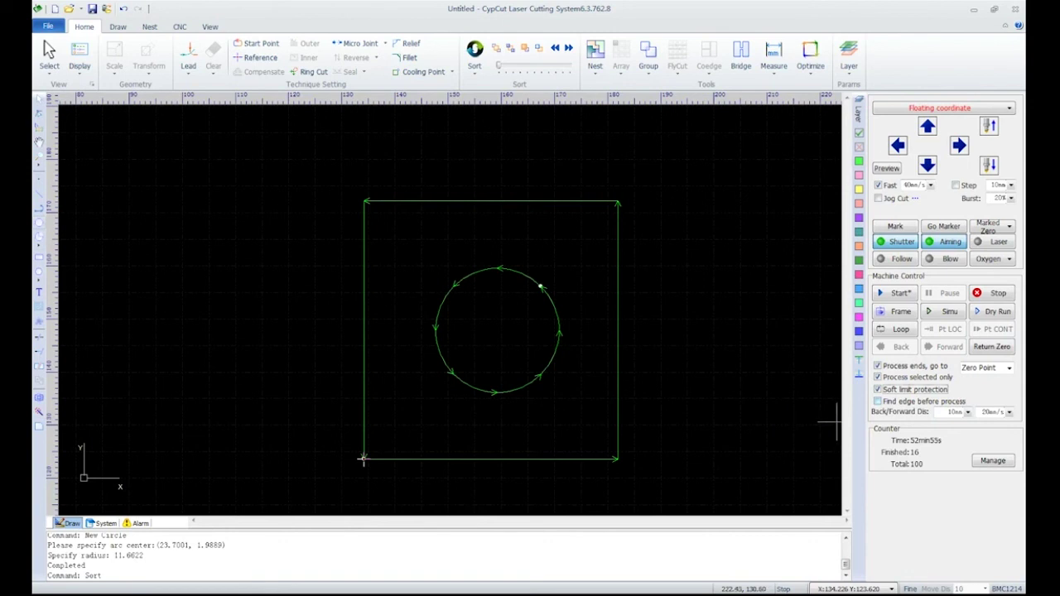
{"action": "left_click", "coordinate": [879, 401]}
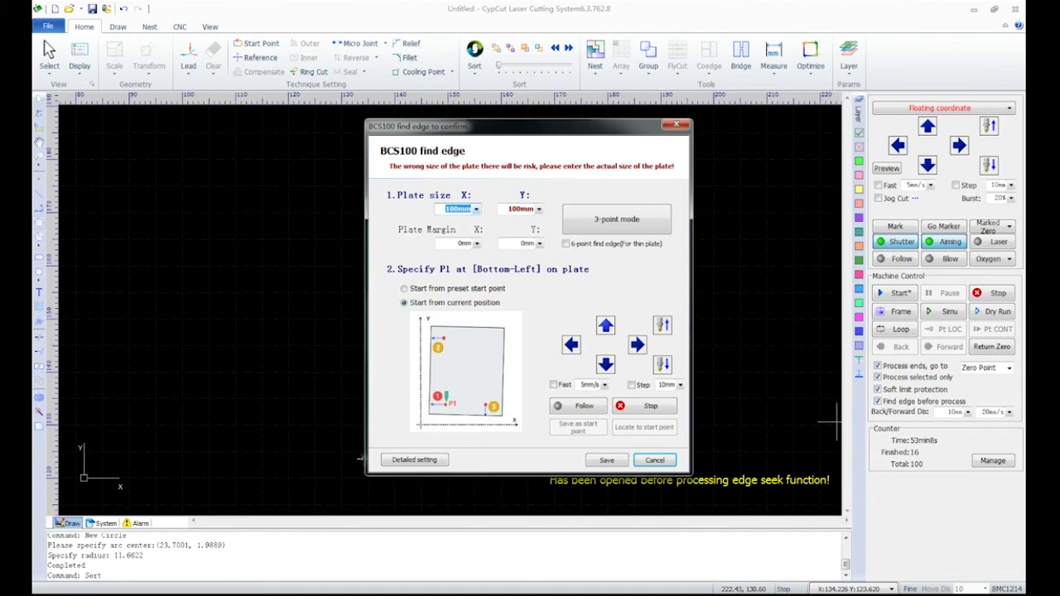
{"action": "left_click", "coordinate": [676, 124]}
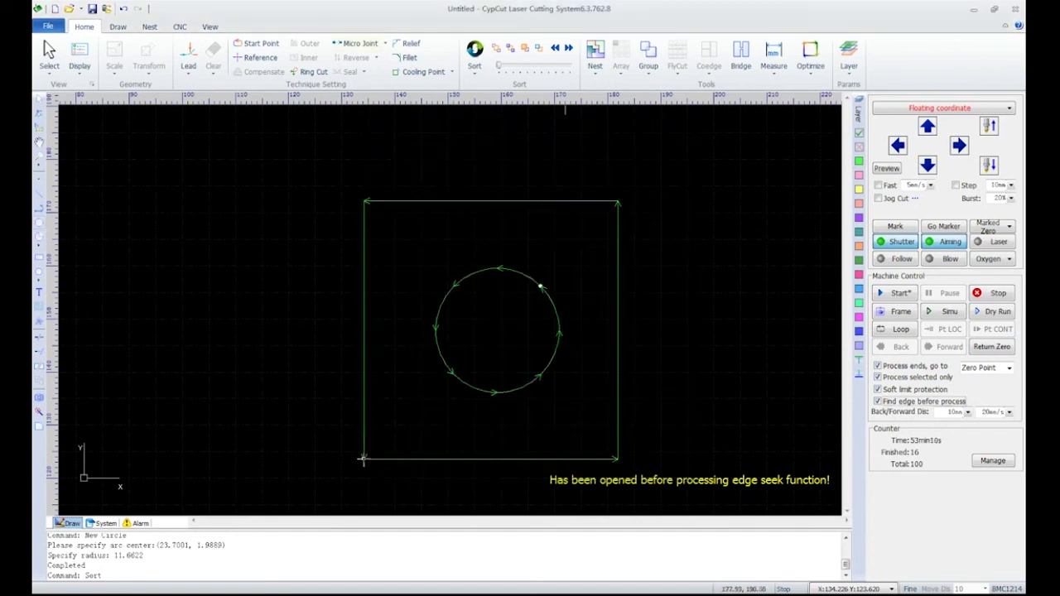
In the BCS100 find edge settings, set the plate size to 120 mm by 120 mm and the plate margins to 2 mm.
{"action": "left_click", "coordinate": [180, 27]}
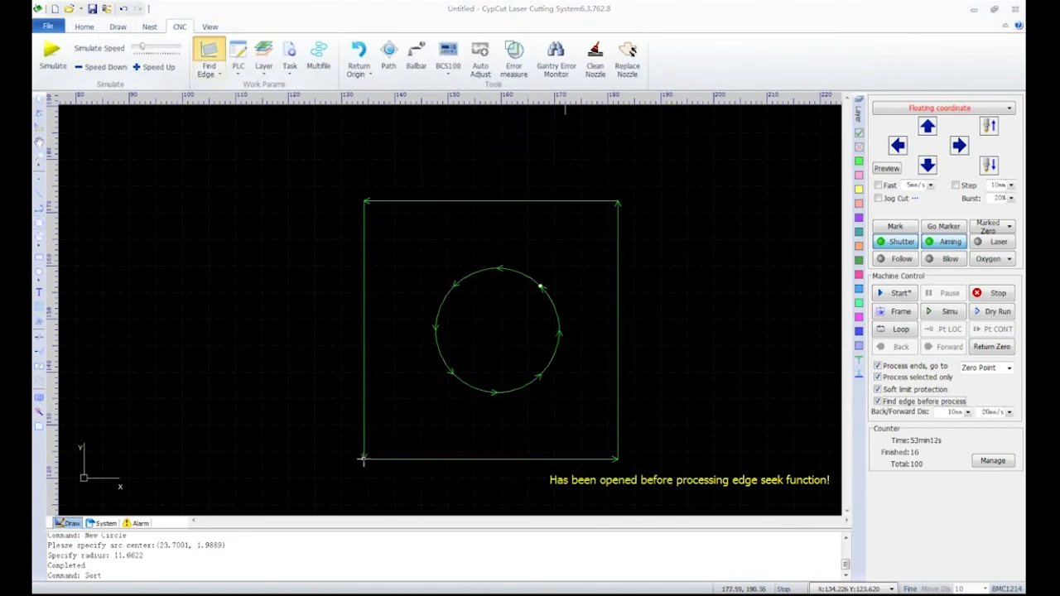
{"action": "left_click", "coordinate": [209, 59]}
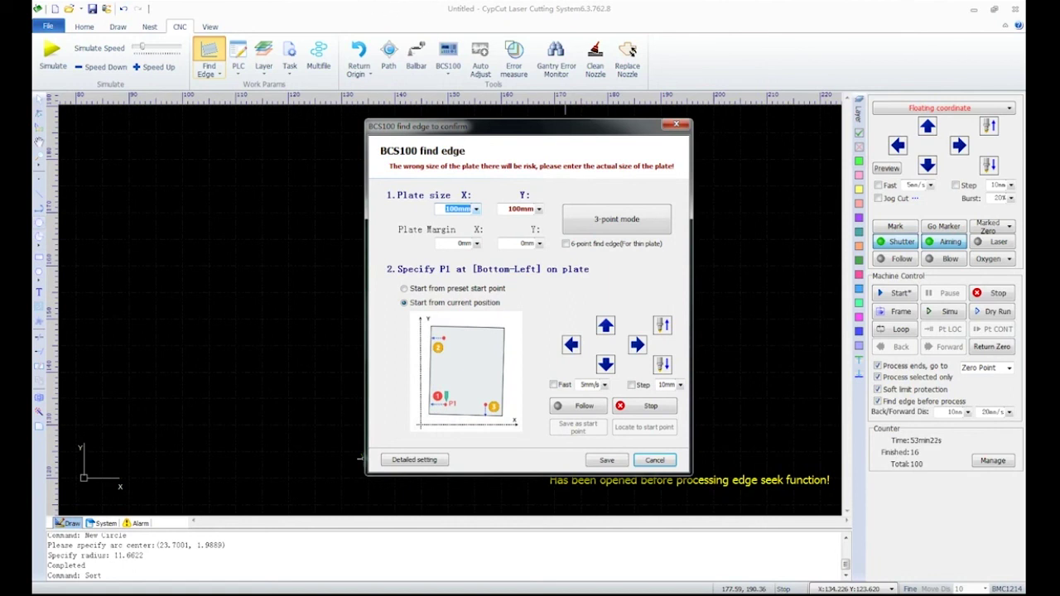
{"action": "left_click", "coordinate": [464, 243]}
{"action": "left_click", "coordinate": [458, 209]}
{"action": "type", "text": "120"}
{"action": "key", "text": "Tab"}
{"action": "type", "text": "120"}
{"action": "key", "text": "Tab"}
{"action": "type", "text": "2"}
{"action": "key", "text": "Tab"}
{"action": "type", "text": "2"}
{"action": "key", "text": "Tab"}
Jog the cutting head over the plate and run 3-point edge finding from the current position.
{"action": "key", "text": "Down"}
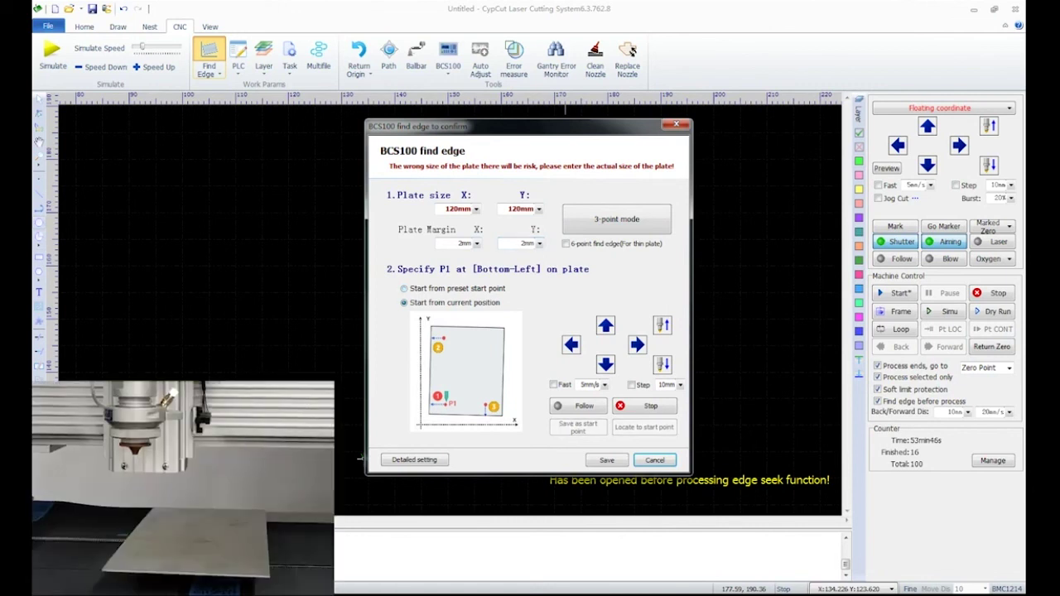
{"action": "key", "text": "Up"}
{"action": "key", "text": "Down"}
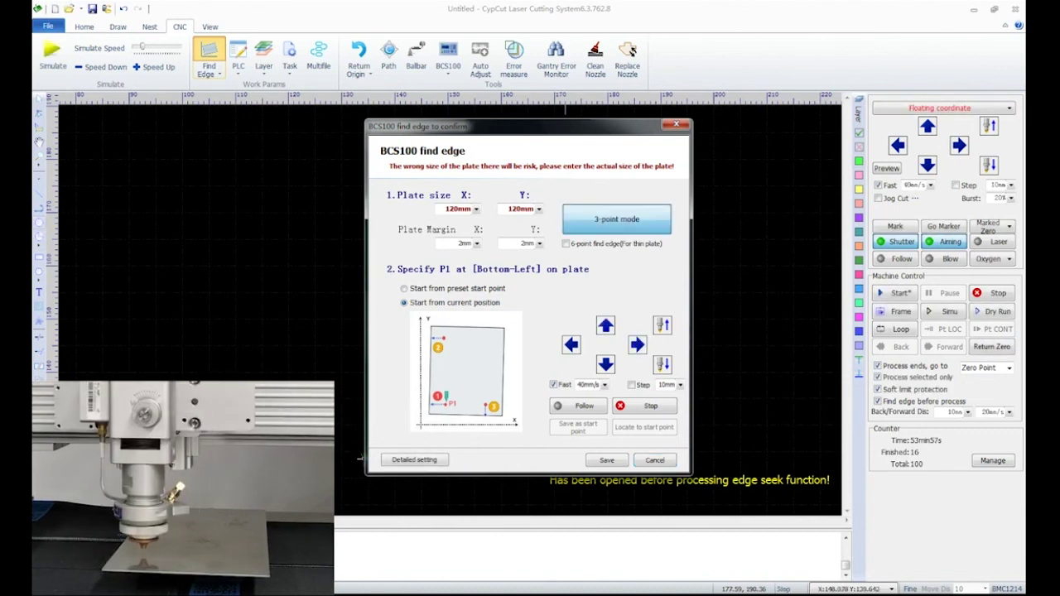
{"action": "left_click", "coordinate": [617, 219]}
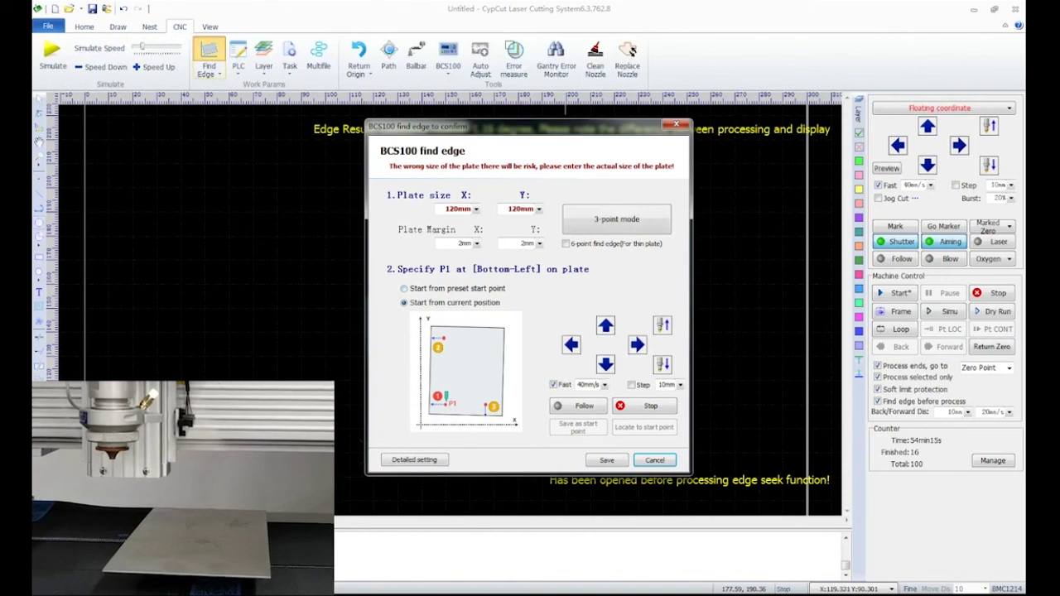
Choose Start from preset start point, save the jogged head position as the start point, and jog the head away.
{"action": "left_click", "coordinate": [431, 289]}
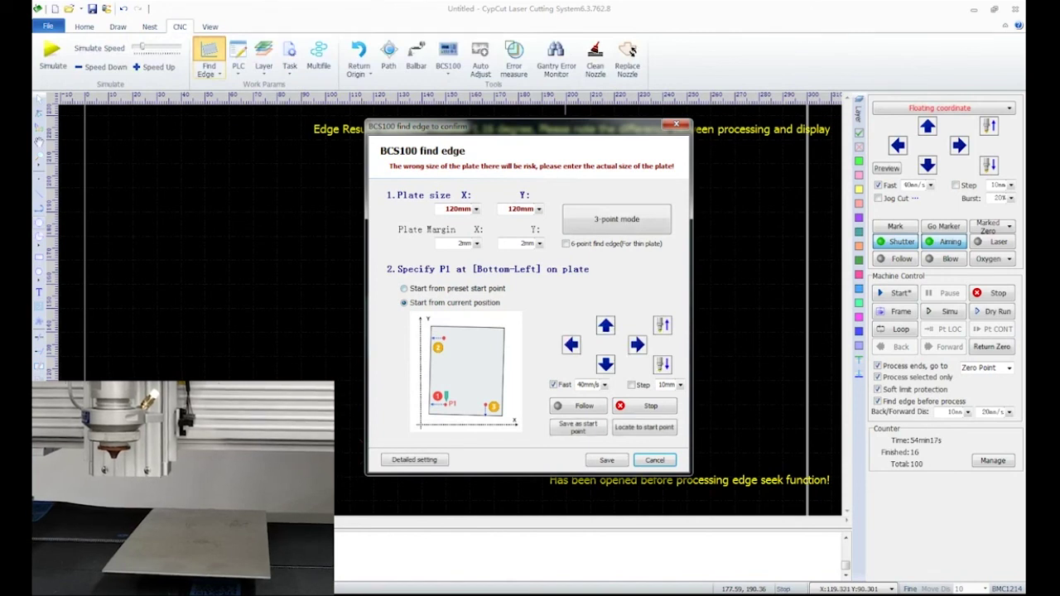
{"action": "left_click", "coordinate": [605, 325]}
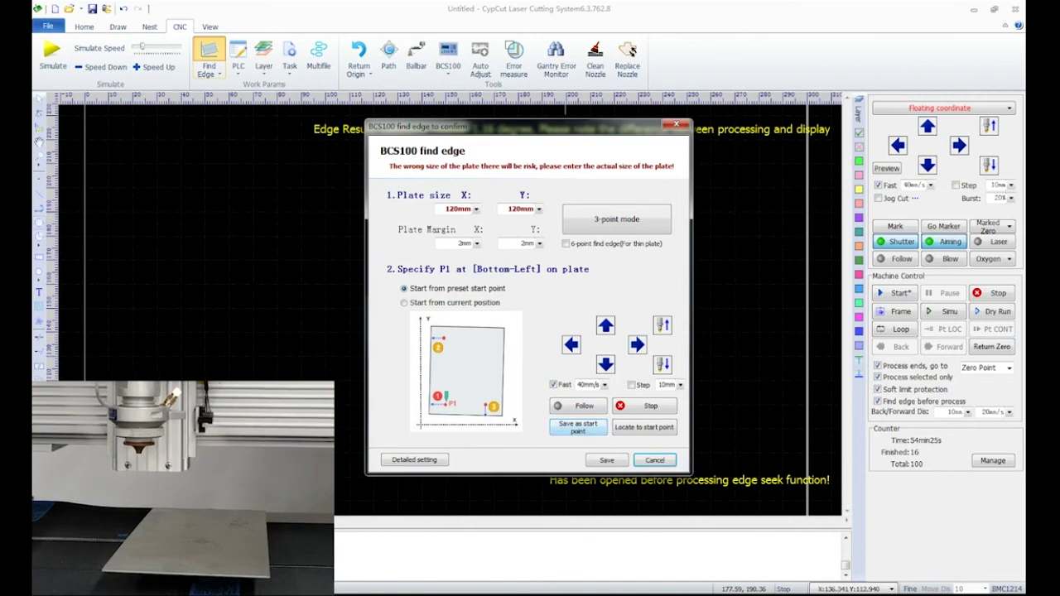
{"action": "left_click", "coordinate": [606, 325]}
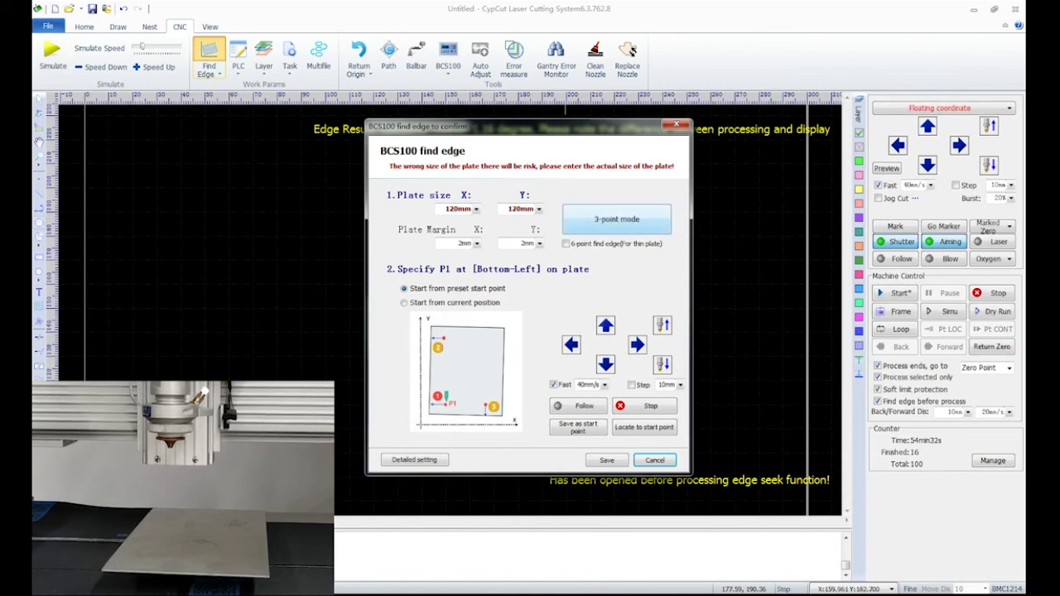
Run 3-point edge finding from the preset start point, switch back to Start from current position, and close the edge-finding settings.
{"action": "left_click", "coordinate": [615, 219]}
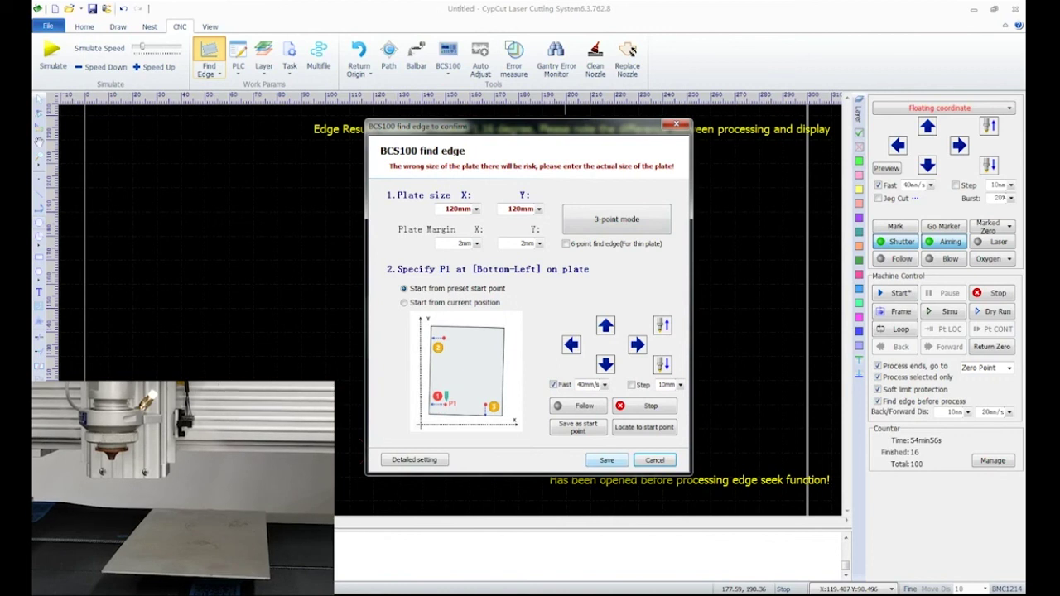
{"action": "left_click", "coordinate": [404, 303]}
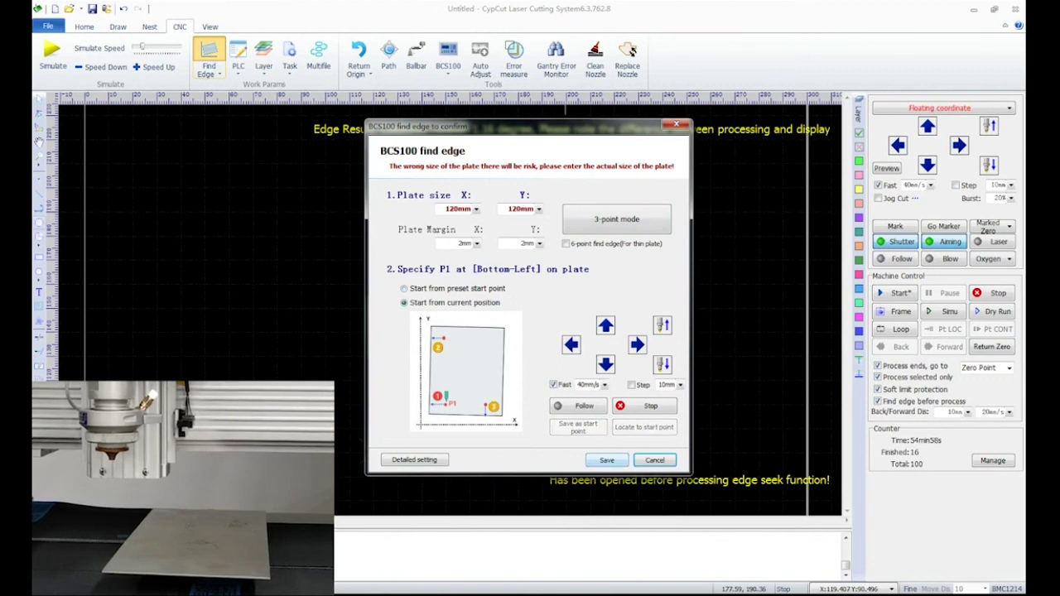
{"action": "left_click", "coordinate": [654, 460]}
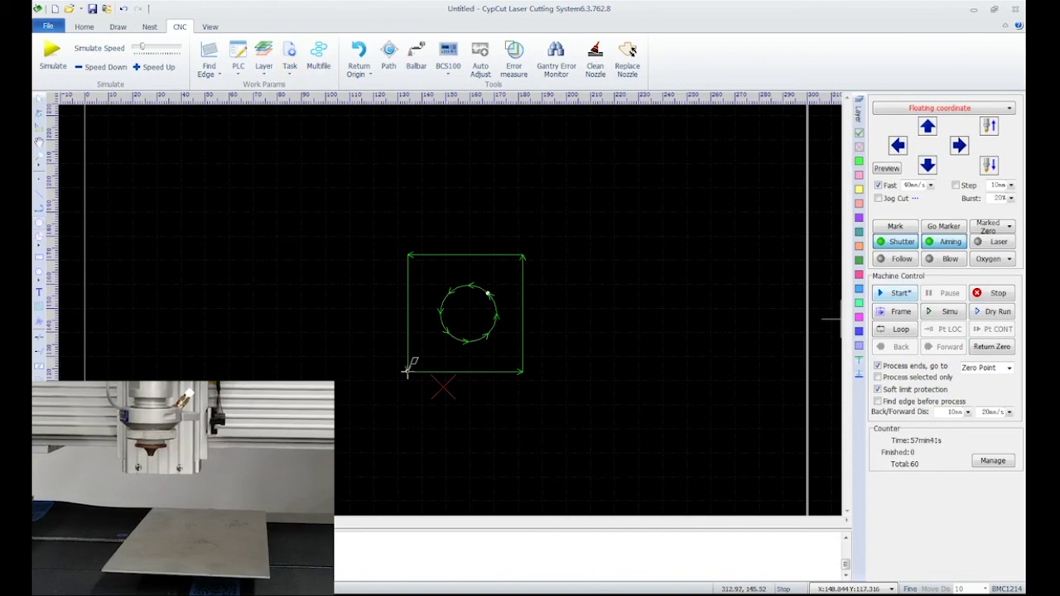
Start processing the square and circle, stop partway, and save the interrupted task as a CypCut Job File.
{"action": "left_click", "coordinate": [895, 293]}
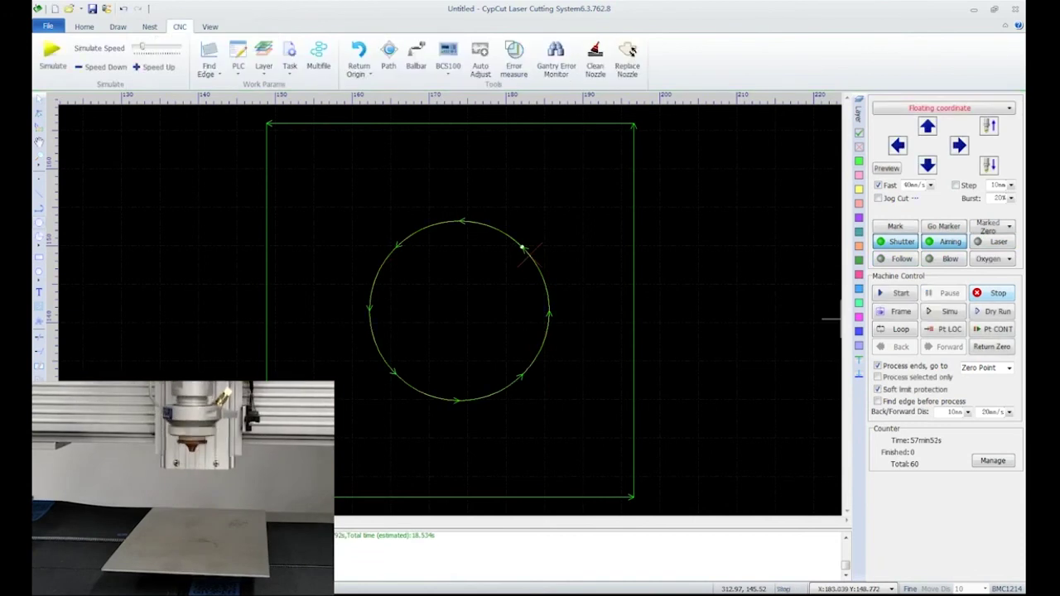
{"action": "left_click", "coordinate": [290, 54]}
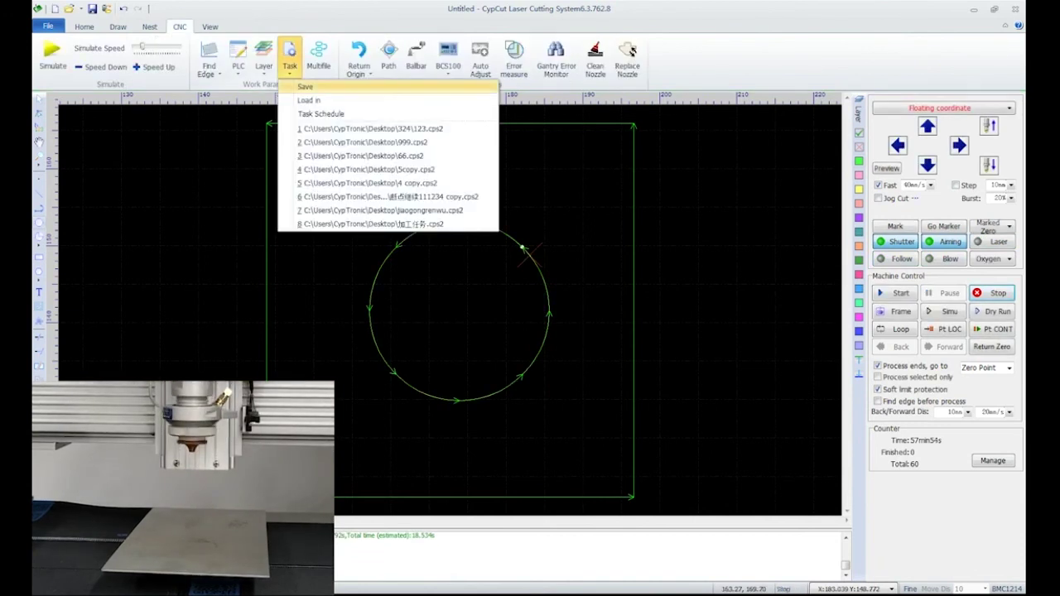
{"action": "left_click", "coordinate": [319, 98]}
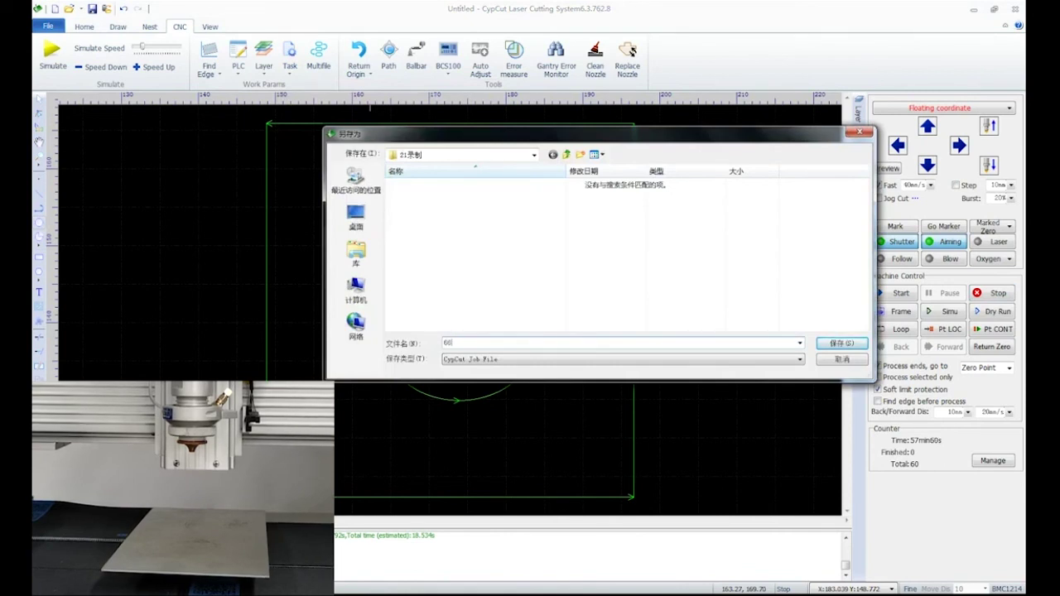
{"action": "left_click", "coordinate": [841, 343]}
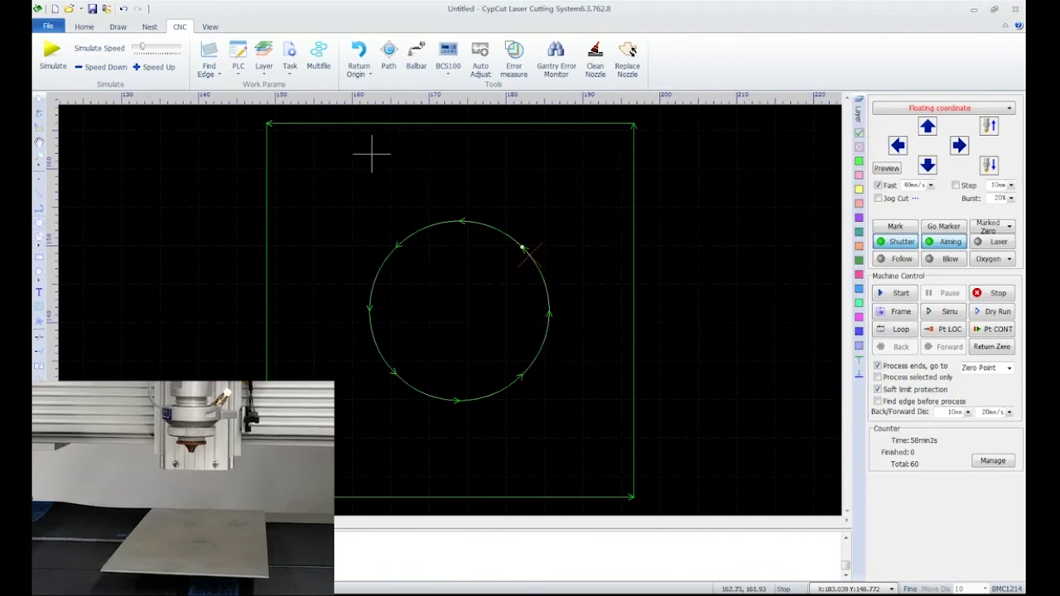
Open the drawing 任务加急演示.lxds without saving changes to the untitled drawing.
{"action": "left_click", "coordinate": [68, 8]}
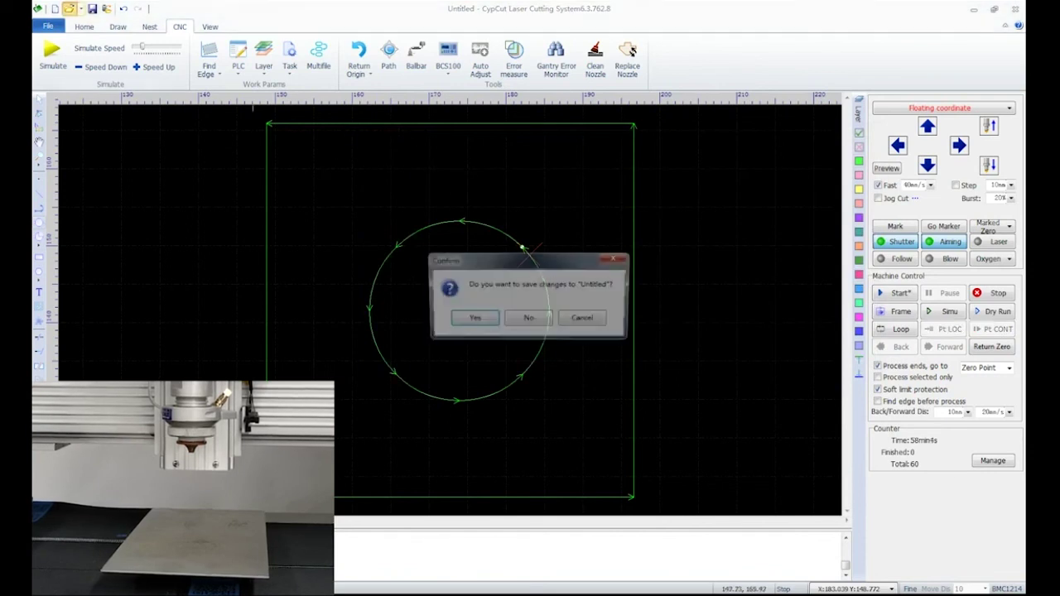
{"action": "left_click", "coordinate": [530, 319]}
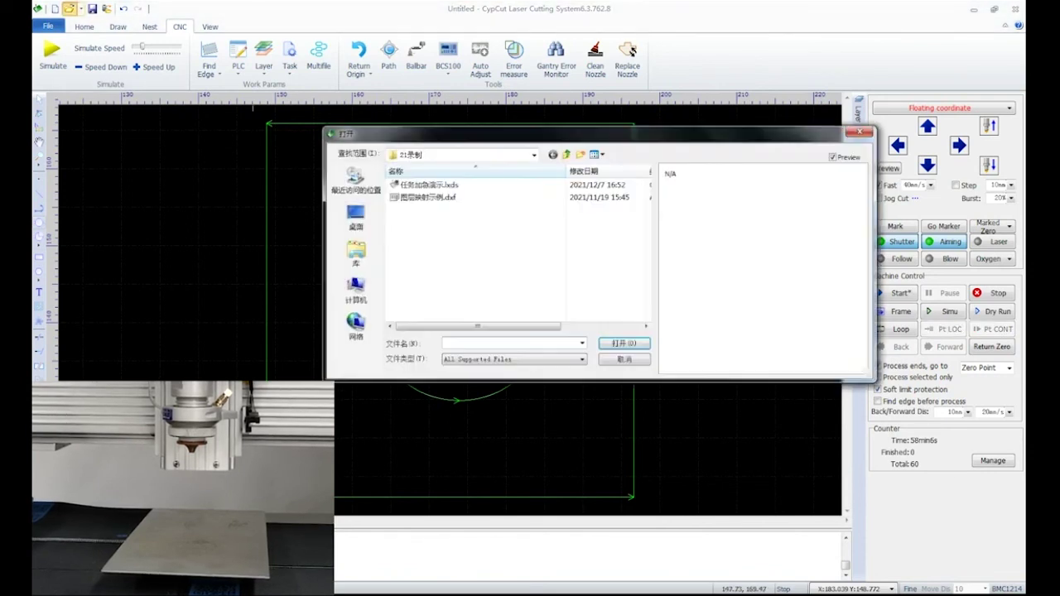
{"action": "double_click", "coordinate": [453, 186]}
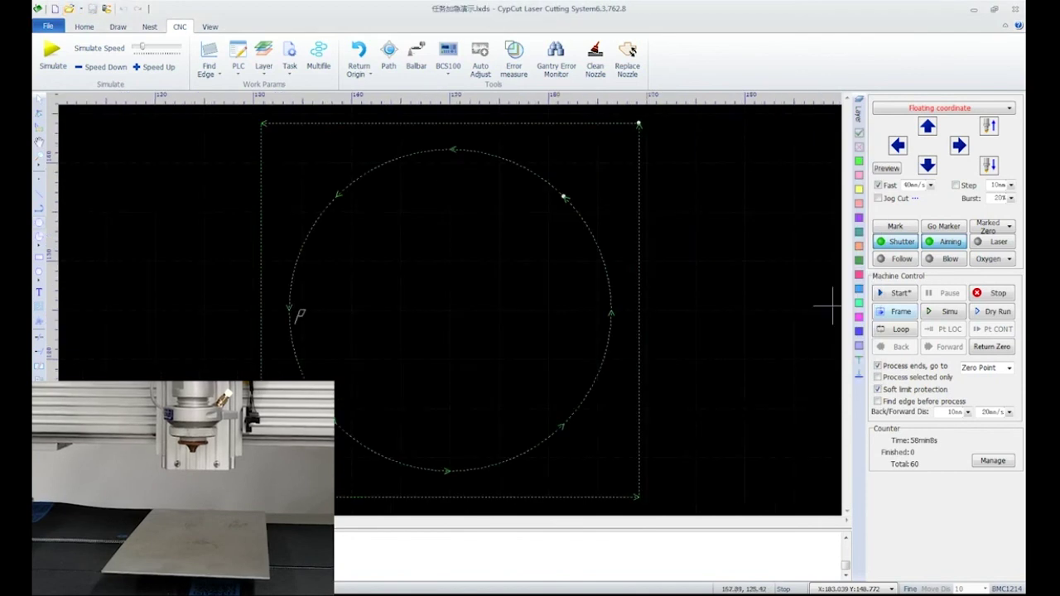
Jog the cutting head in positive Y and negative X, and try to start processing the opened drawing.
{"action": "left_click", "coordinate": [927, 127]}
{"action": "left_click", "coordinate": [897, 146]}
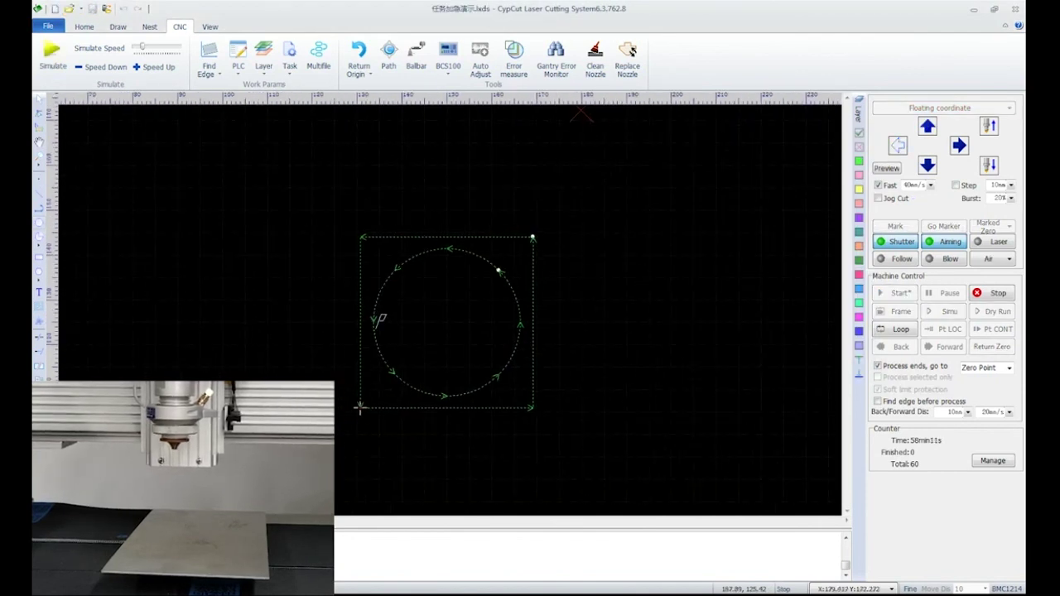
{"action": "left_click", "coordinate": [927, 127]}
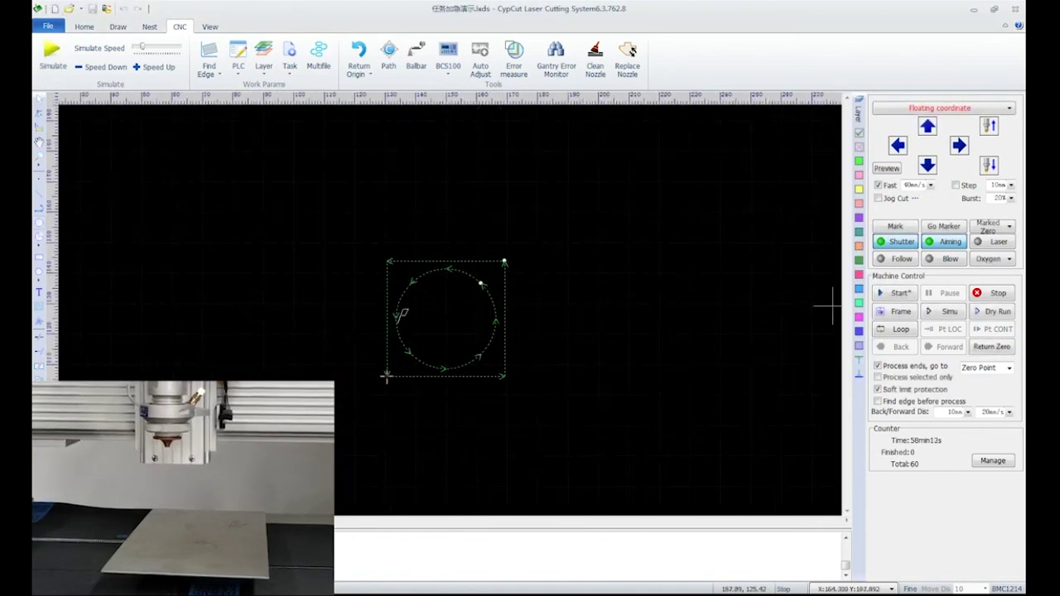
{"action": "left_click", "coordinate": [927, 127]}
{"action": "left_click", "coordinate": [896, 293]}
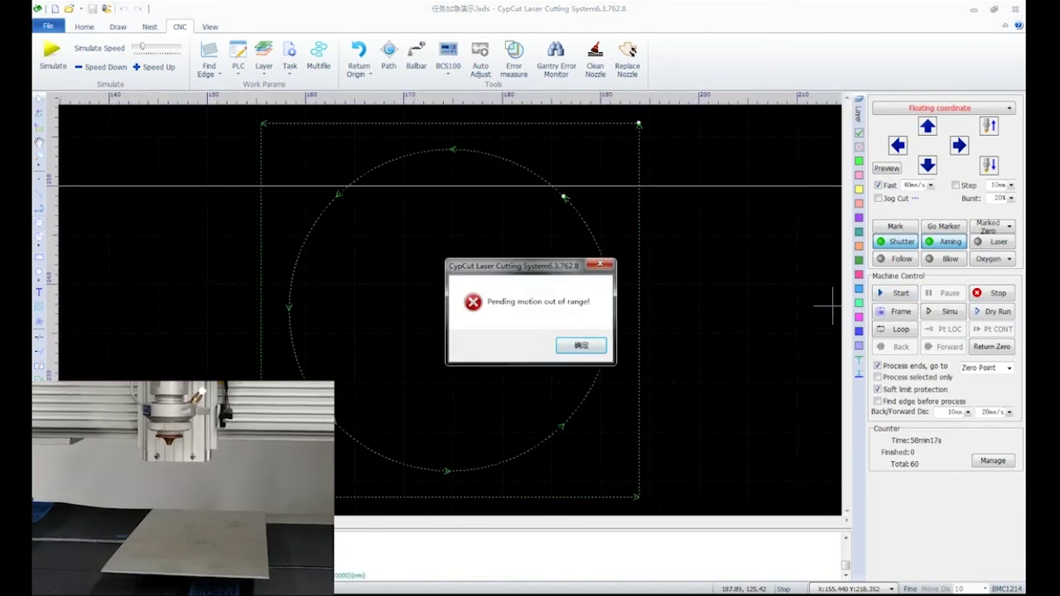
Jog the cutting head in negative Y and process the urgent drawing 任务加急演示.lxds.
{"action": "left_click", "coordinate": [580, 345]}
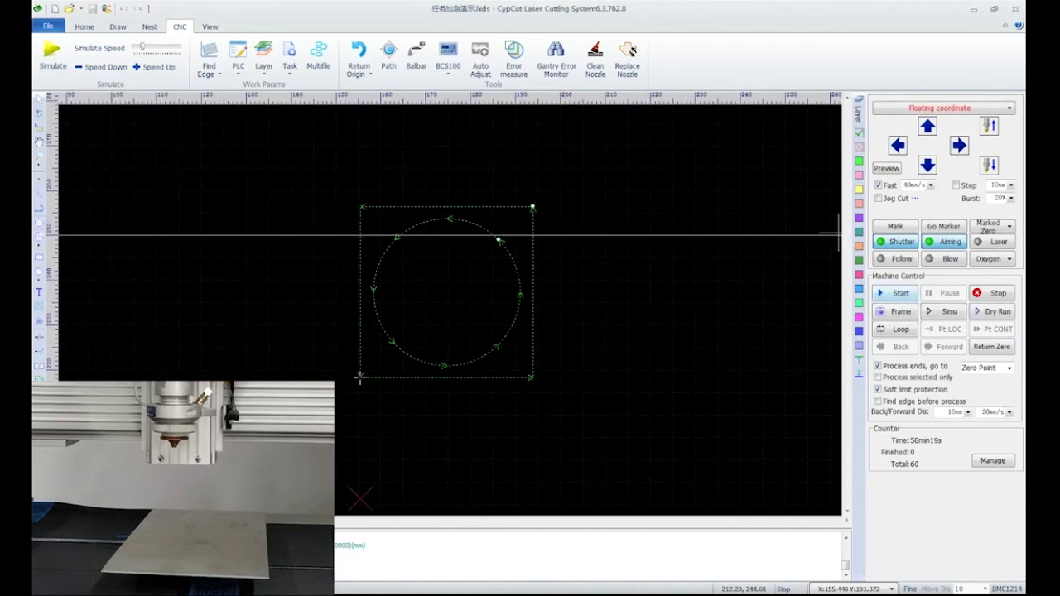
{"action": "left_click", "coordinate": [896, 293]}
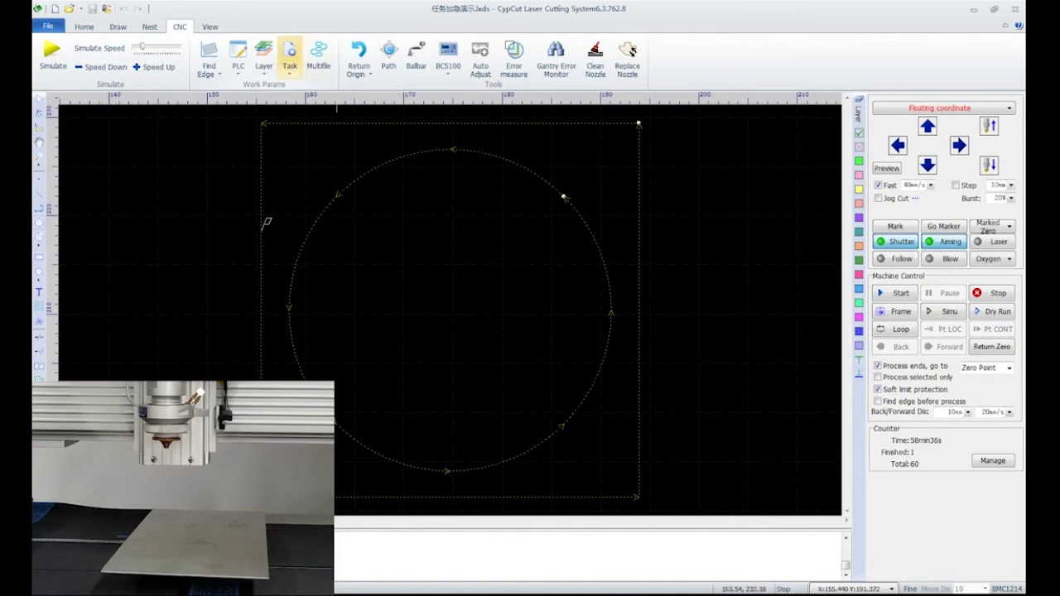
Load the interrupted task from the CypCut Job File 66.cps2.
{"action": "left_click", "coordinate": [290, 60]}
{"action": "left_click", "coordinate": [302, 98]}
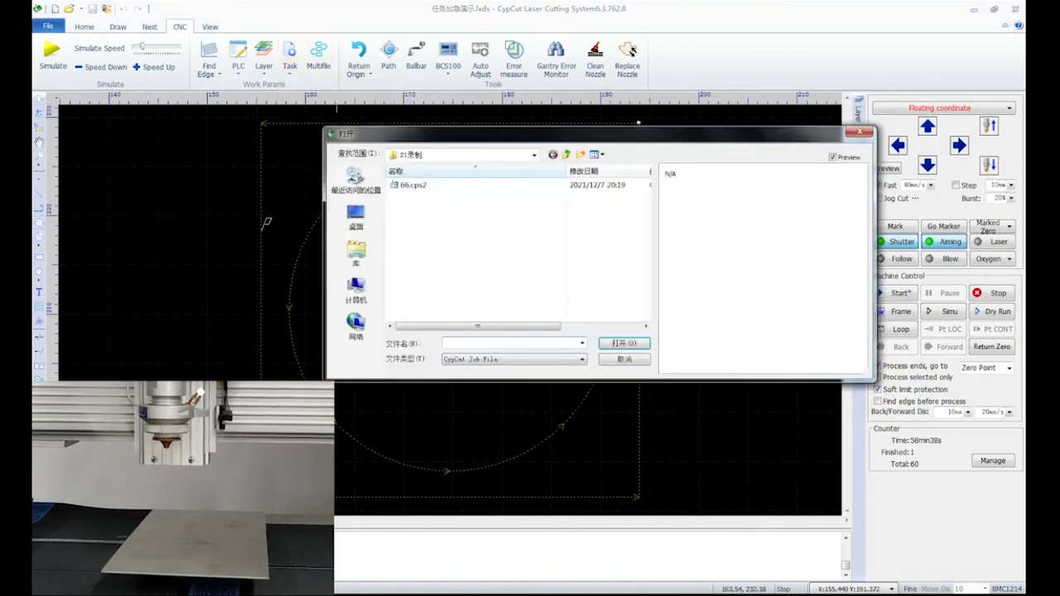
{"action": "left_click", "coordinate": [414, 185]}
{"action": "left_click", "coordinate": [623, 342]}
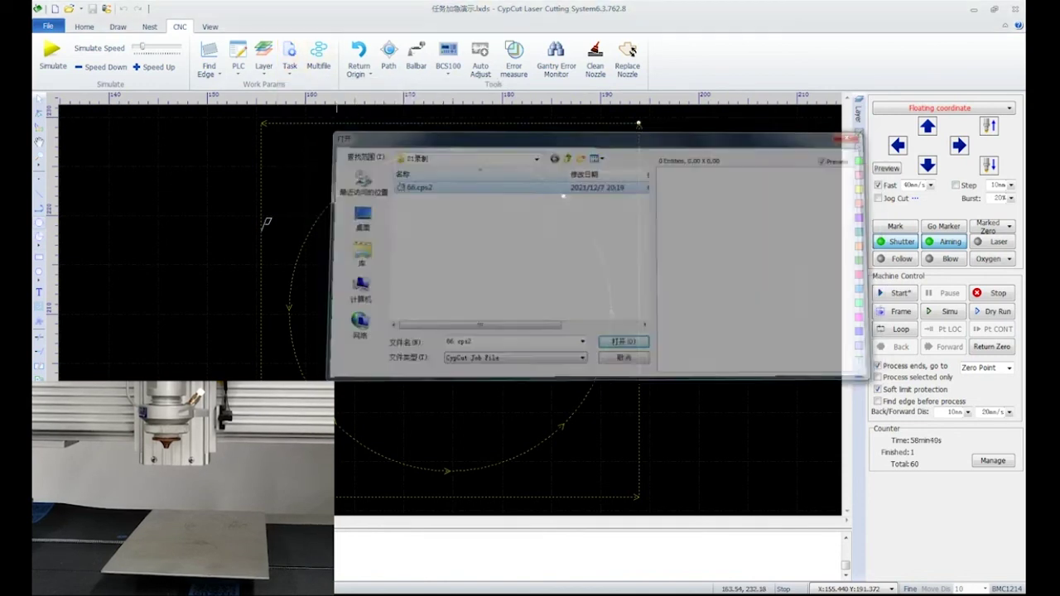
Resume processing the loaded square and circle task from its break point.
{"action": "left_click", "coordinate": [949, 311]}
{"action": "left_click", "coordinate": [948, 293]}
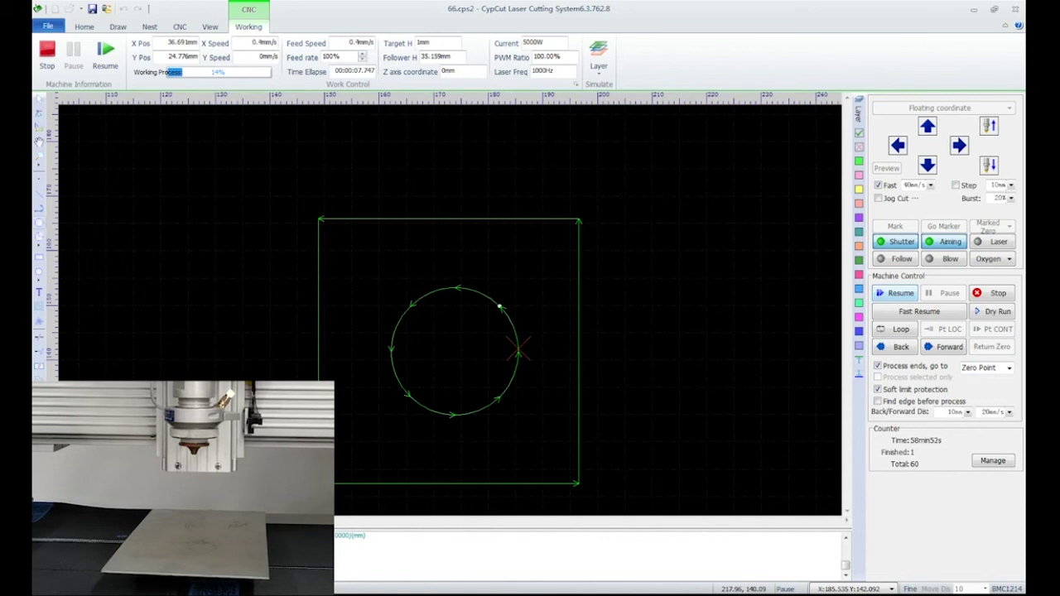
{"action": "left_click", "coordinate": [896, 293]}
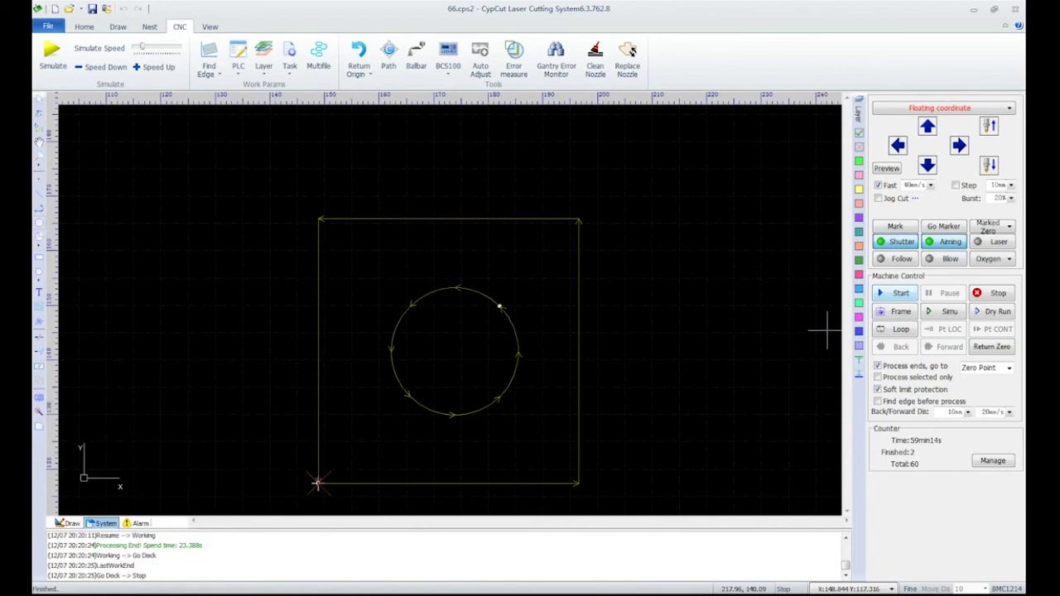
Open the drawing 图层映射示例.dxf.
{"action": "left_click", "coordinate": [84, 27]}
{"action": "left_click", "coordinate": [847, 58]}
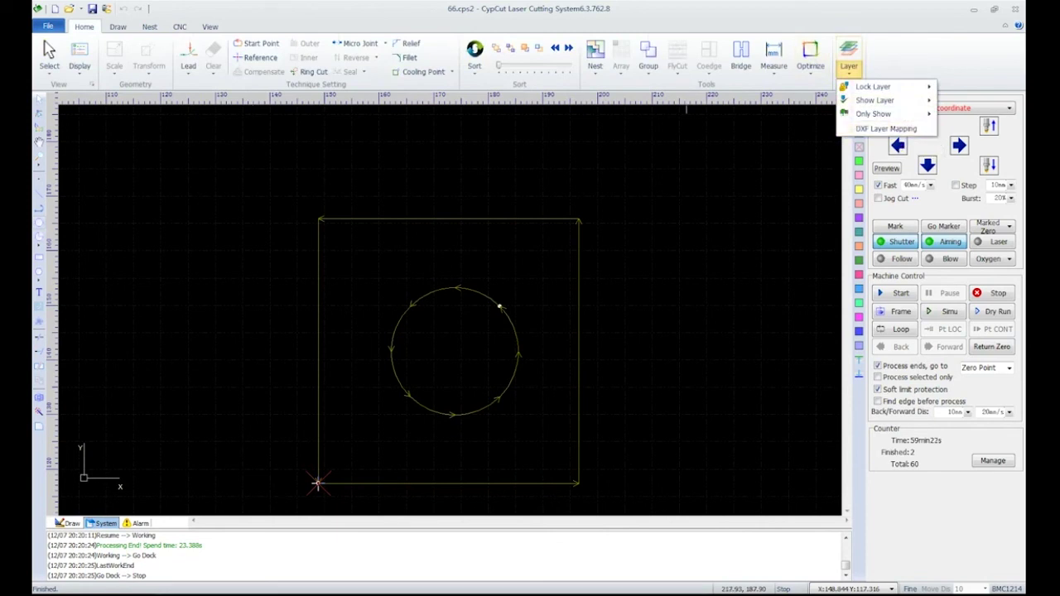
{"action": "left_click", "coordinate": [69, 8]}
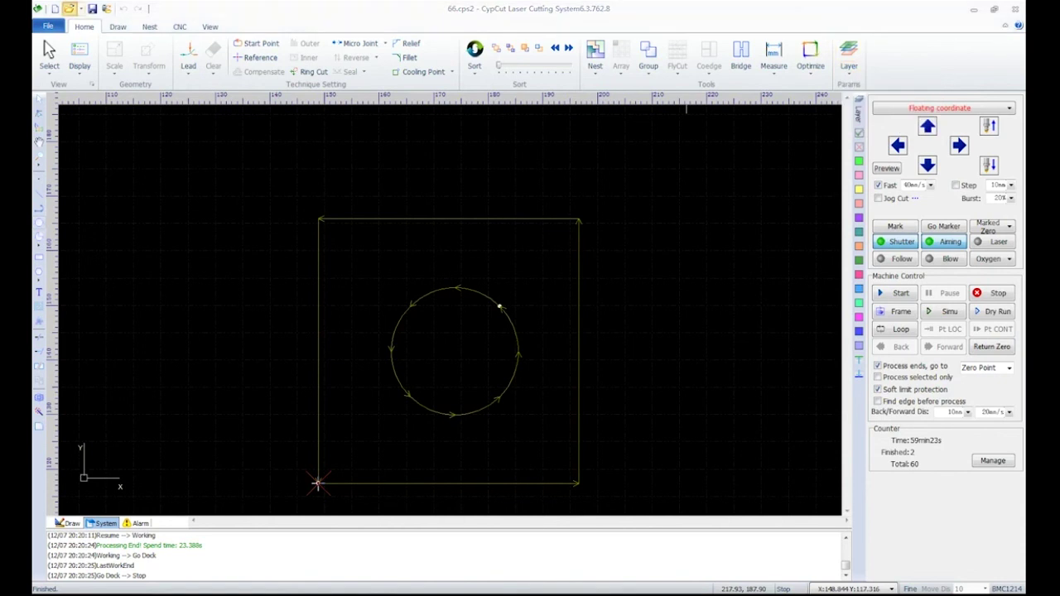
{"action": "double_click", "coordinate": [428, 197]}
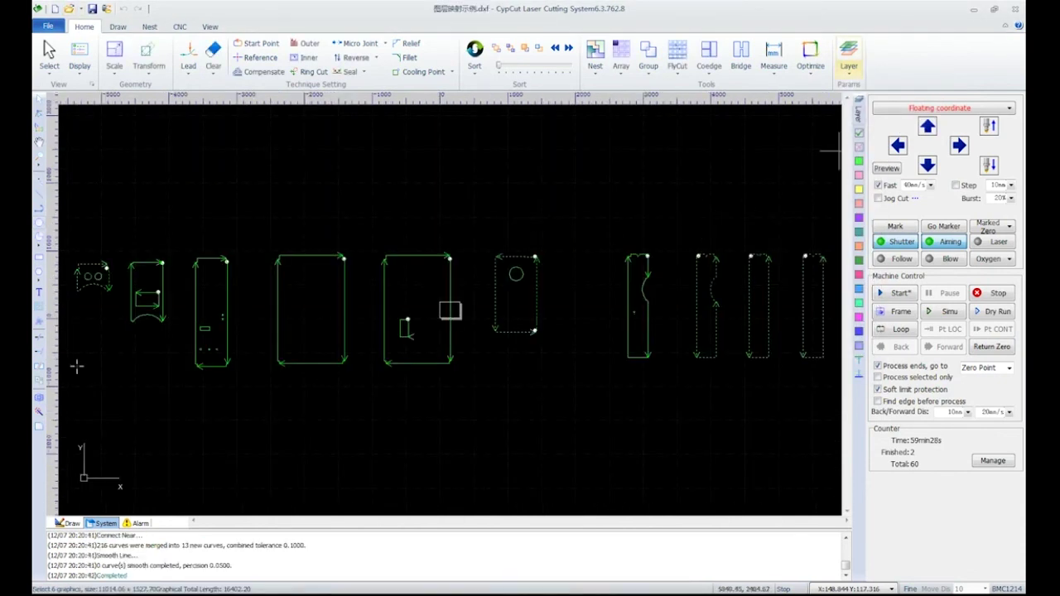
{"action": "scroll", "coordinate": [683, 174], "scroll_direction": "down", "scroll_amount": 1}
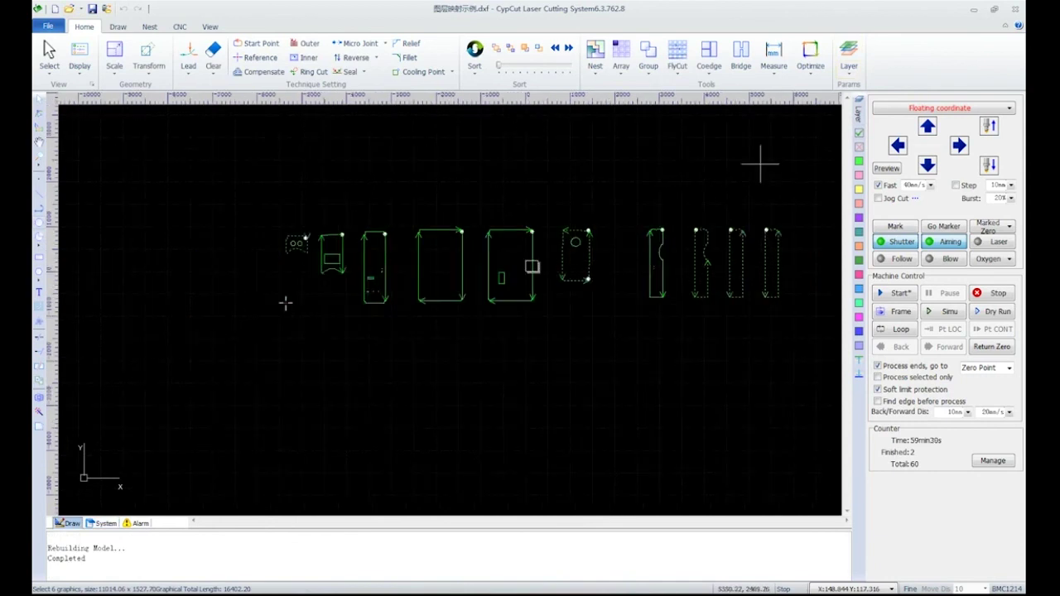
{"action": "scroll", "coordinate": [711, 172], "scroll_direction": "down", "scroll_amount": 1}
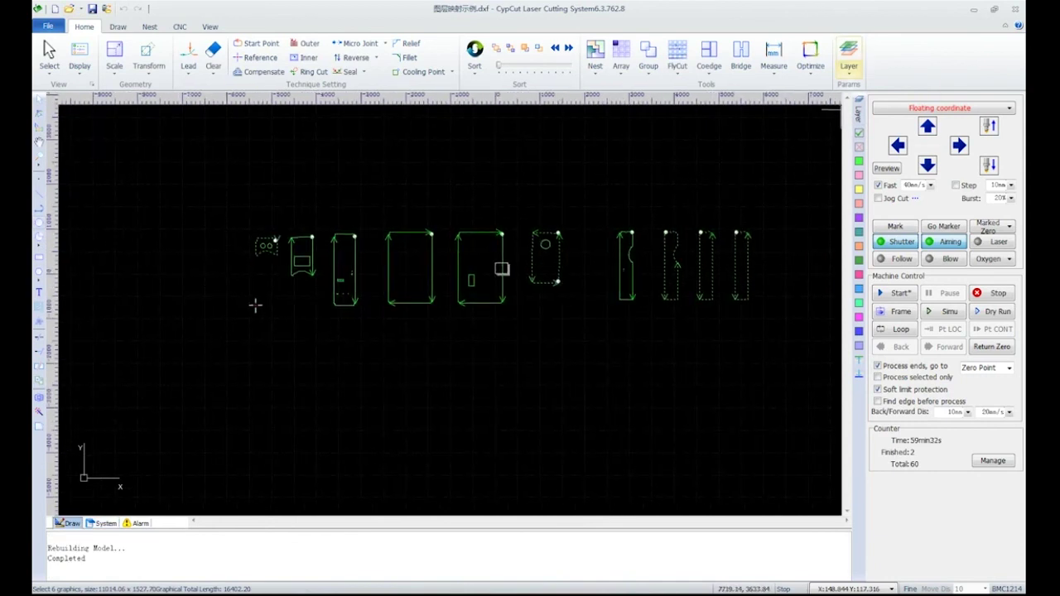
Start DXF Layer Mapping and appoint DXF layer 0 to layer 1.
{"action": "left_click", "coordinate": [848, 60]}
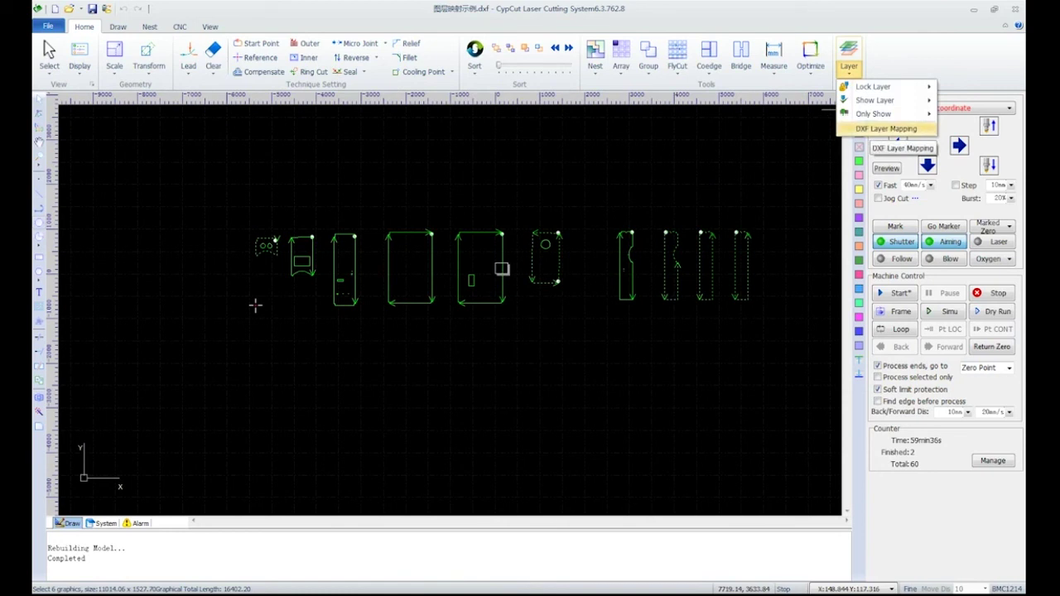
{"action": "left_click", "coordinate": [885, 128]}
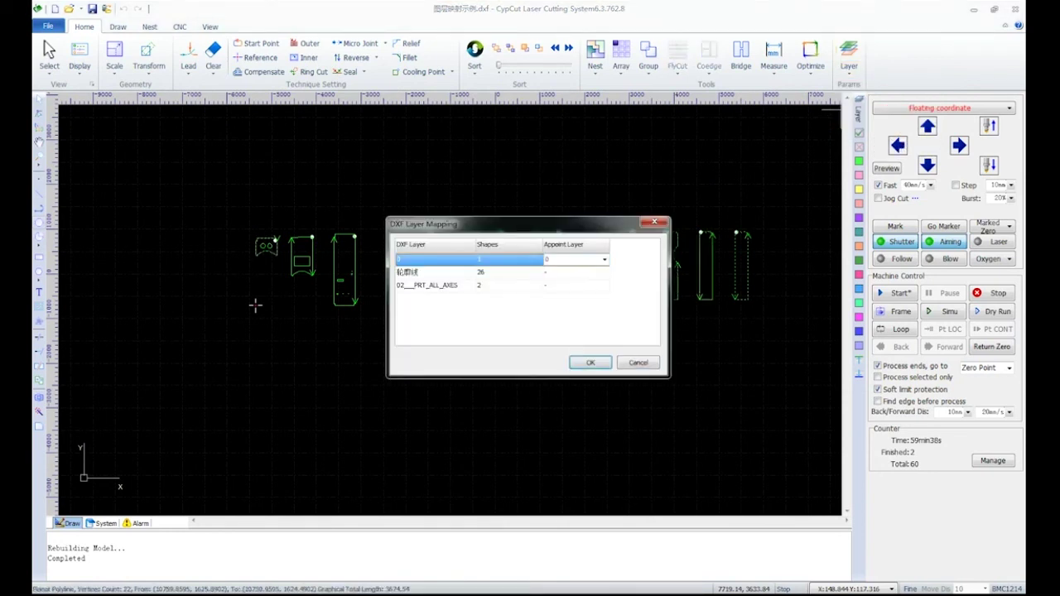
{"action": "left_click_drag", "start_coordinate": [430, 223], "coordinate": [386, 331]}
{"action": "left_click", "coordinate": [559, 367]}
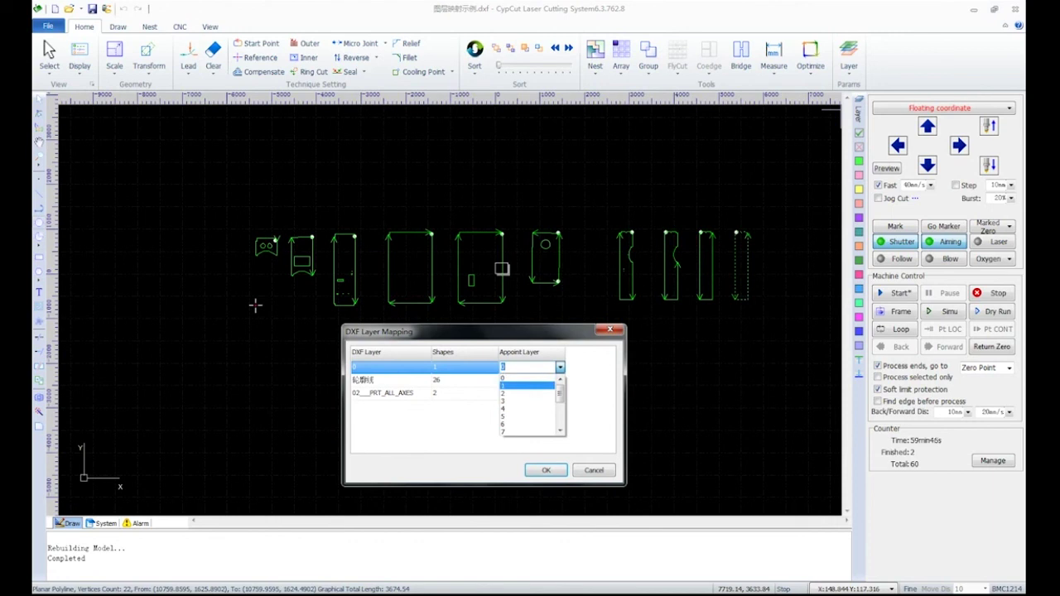
{"action": "left_click", "coordinate": [527, 386]}
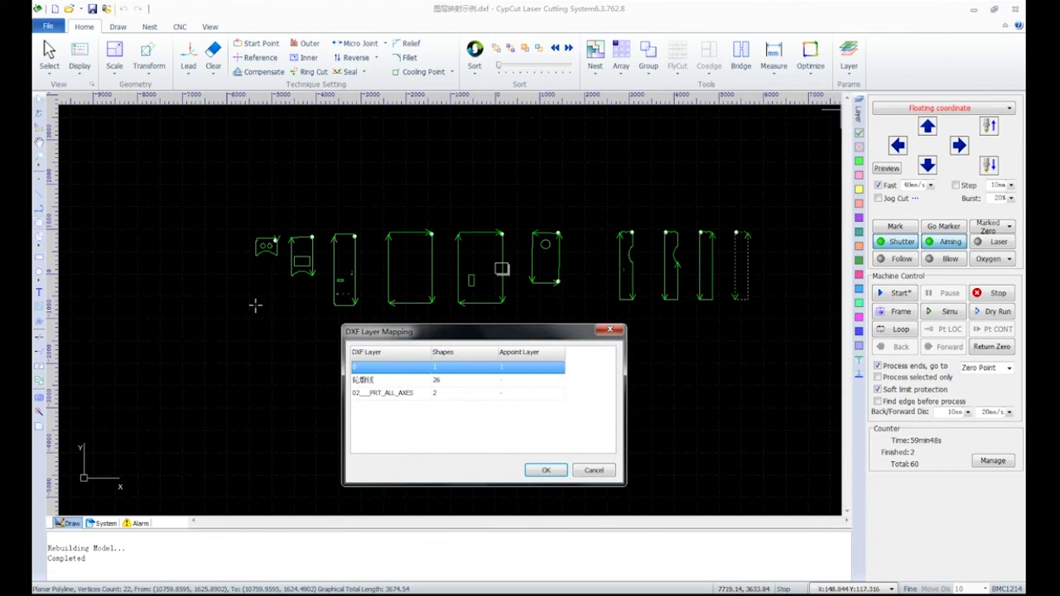
Appoint DXF layer 轮廓线 to layer 2 and 02___PRT_ALL_AXES to layer 3, and apply the mapping.
{"action": "left_click", "coordinate": [527, 380]}
{"action": "left_click", "coordinate": [560, 380]}
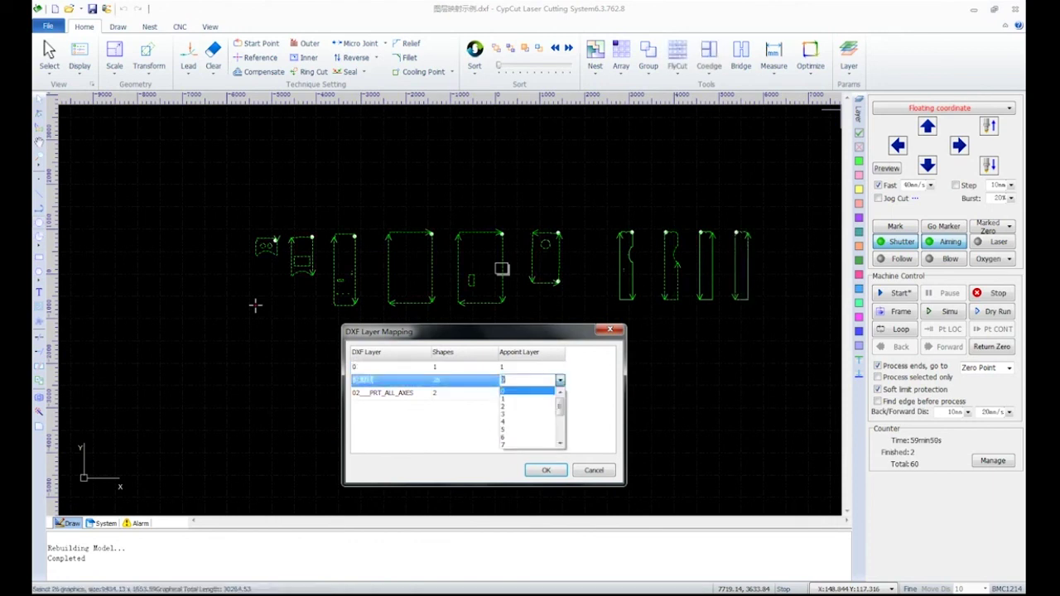
{"action": "left_click", "coordinate": [526, 404]}
{"action": "left_click", "coordinate": [526, 393]}
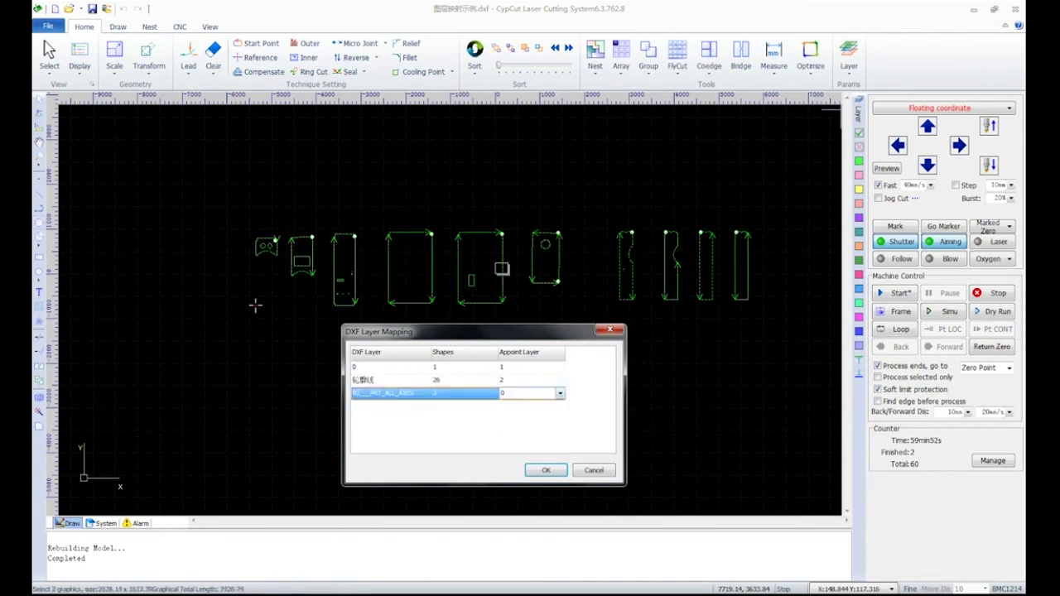
{"action": "left_click", "coordinate": [560, 393]}
{"action": "left_click", "coordinate": [526, 428]}
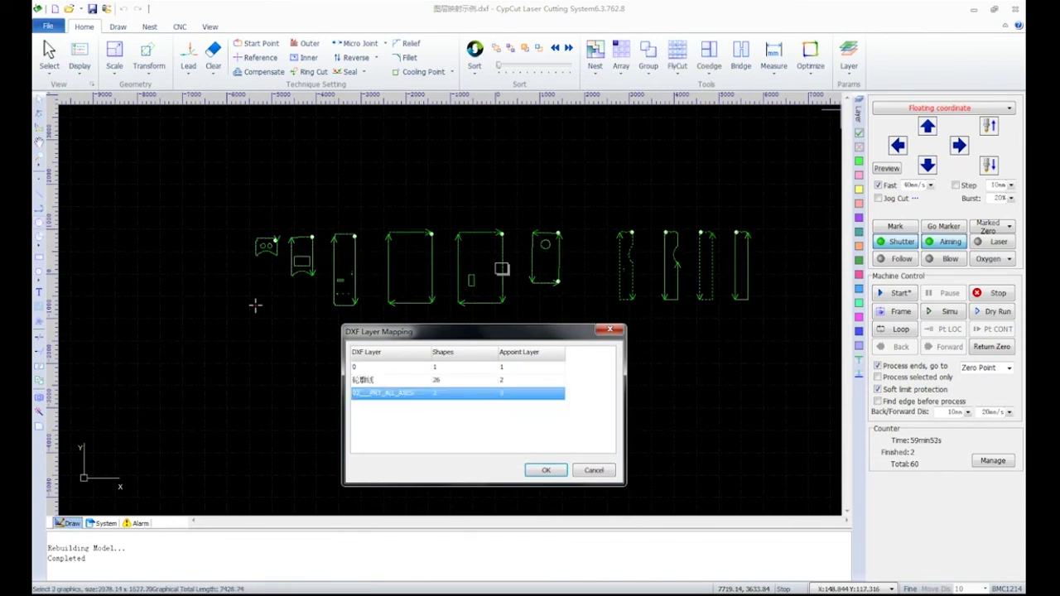
{"action": "left_click", "coordinate": [546, 470]}
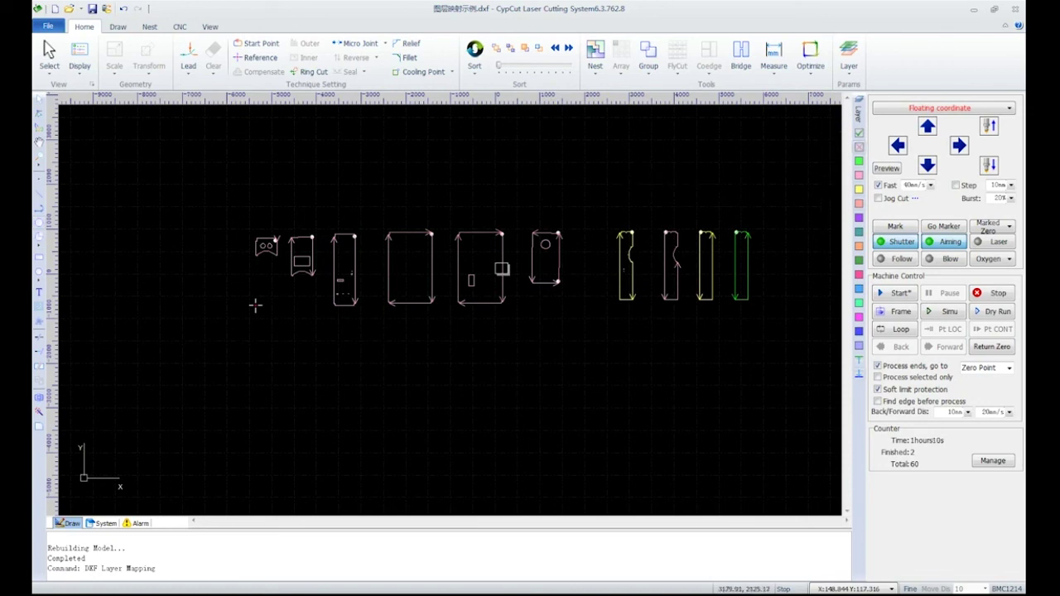
Set the four narrow parts at the right end of the drawing to not working, and restore them to working.
{"action": "left_click_drag", "start_coordinate": [585, 178], "coordinate": [780, 331]}
{"action": "left_click", "coordinate": [858, 147]}
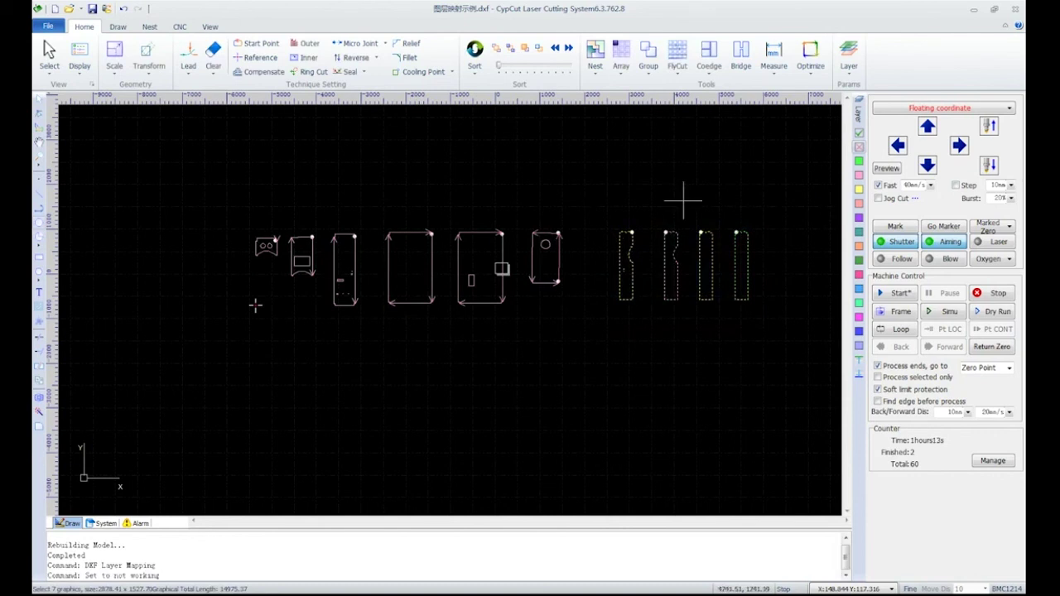
{"action": "left_click_drag", "start_coordinate": [611, 201], "coordinate": [798, 336]}
{"action": "left_click", "coordinate": [859, 133]}
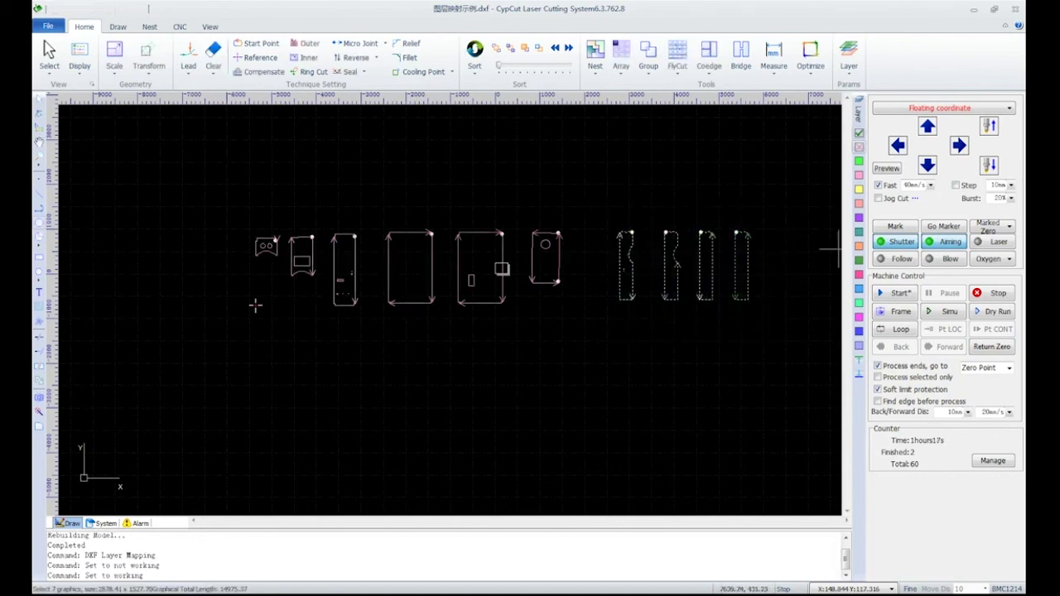
{"action": "left_click", "coordinate": [723, 171]}
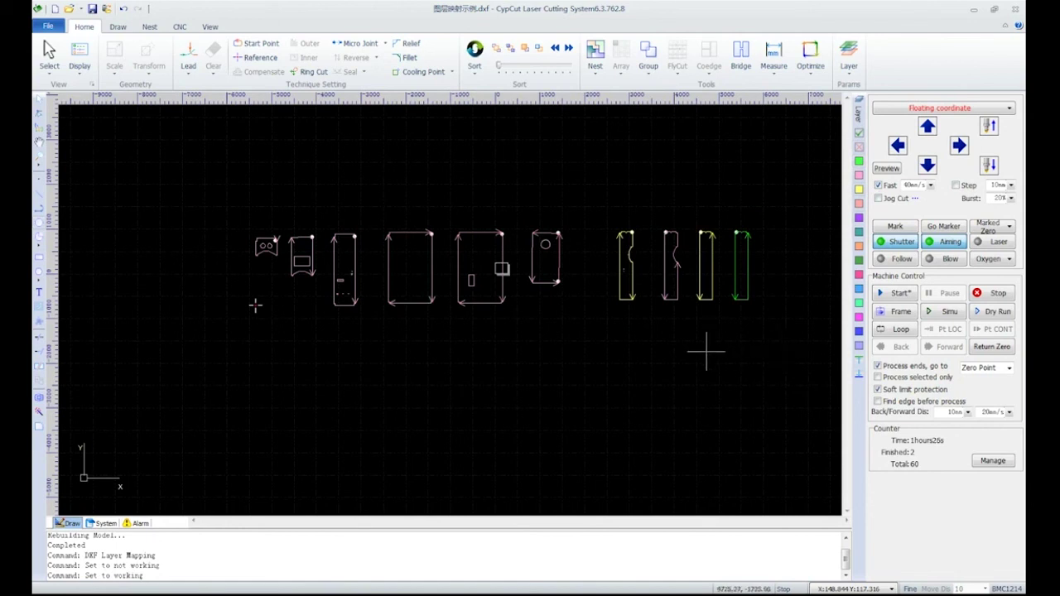
Assign the two rightmost narrow parts to the process-first layer and the other two narrow parts to the process-last layer.
{"action": "left_click_drag", "start_coordinate": [778, 377], "coordinate": [757, 350]}
{"action": "left_click_drag", "start_coordinate": [681, 187], "coordinate": [838, 370]}
{"action": "left_click", "coordinate": [858, 360]}
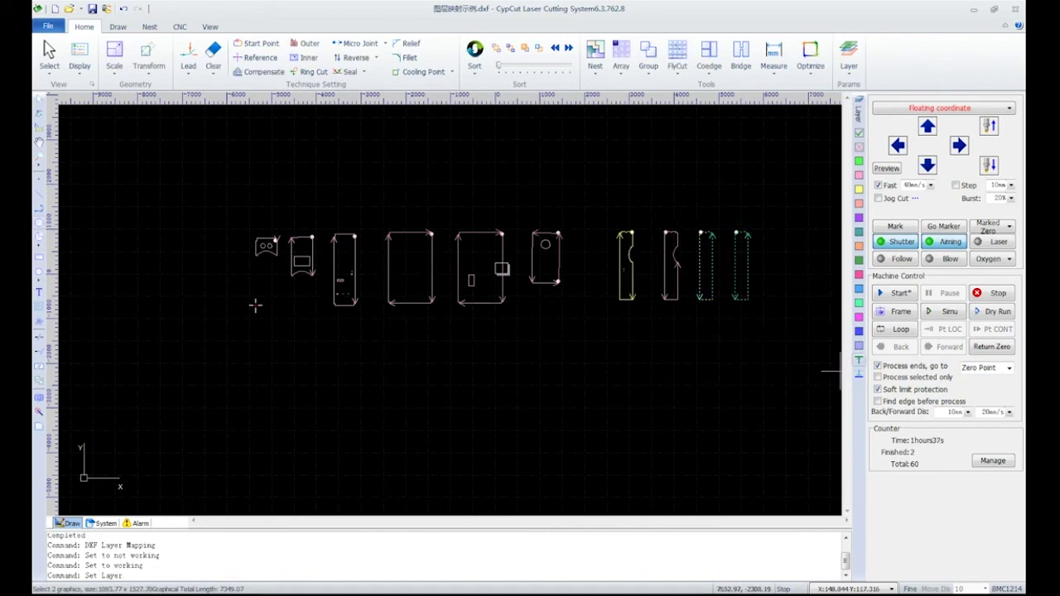
{"action": "left_click", "coordinate": [735, 359]}
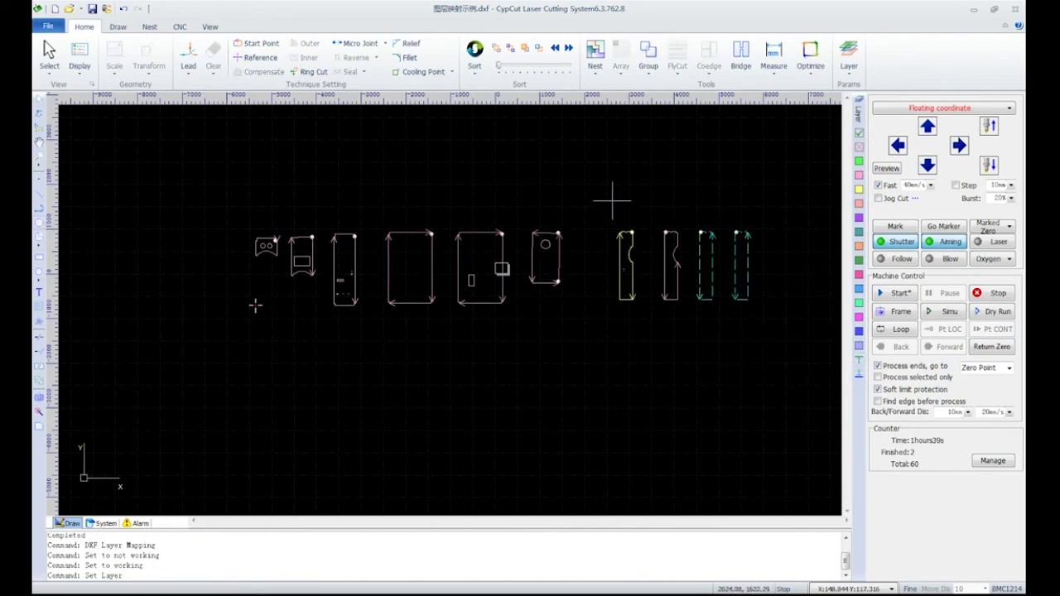
{"action": "left_click_drag", "start_coordinate": [613, 201], "coordinate": [686, 342]}
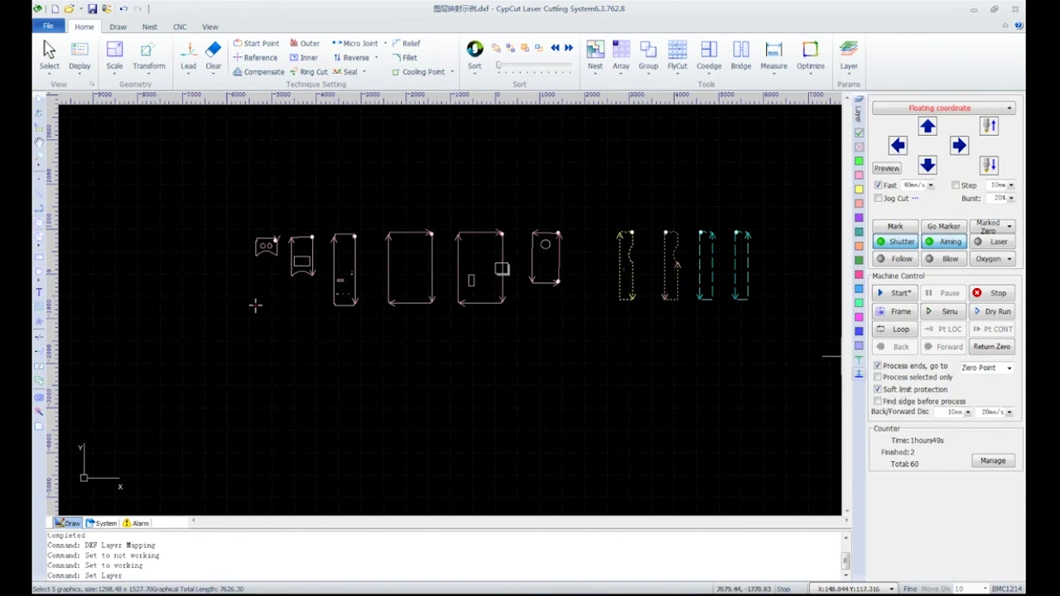
{"action": "left_click", "coordinate": [757, 377]}
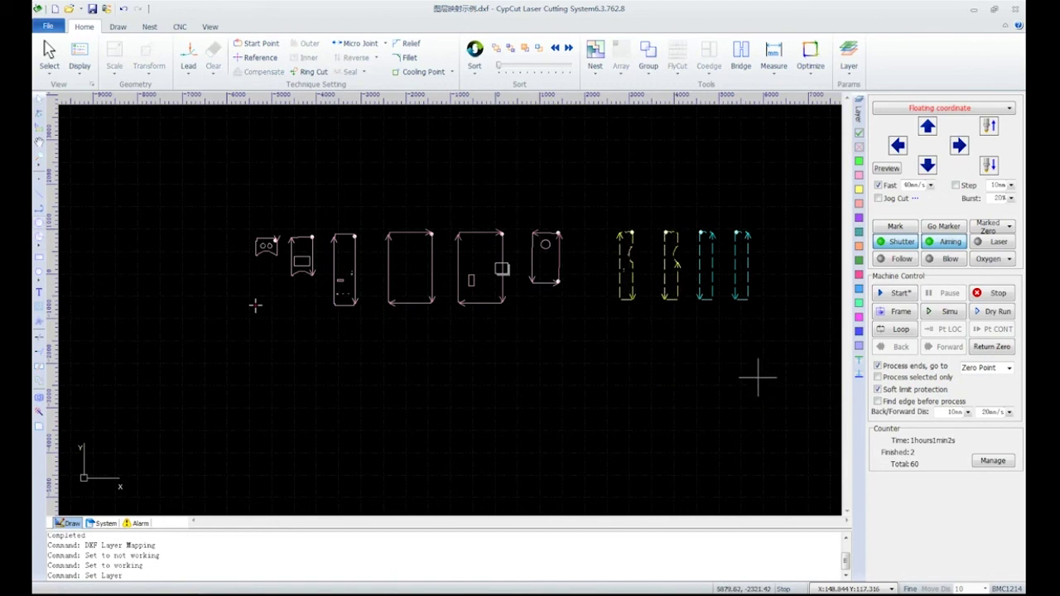